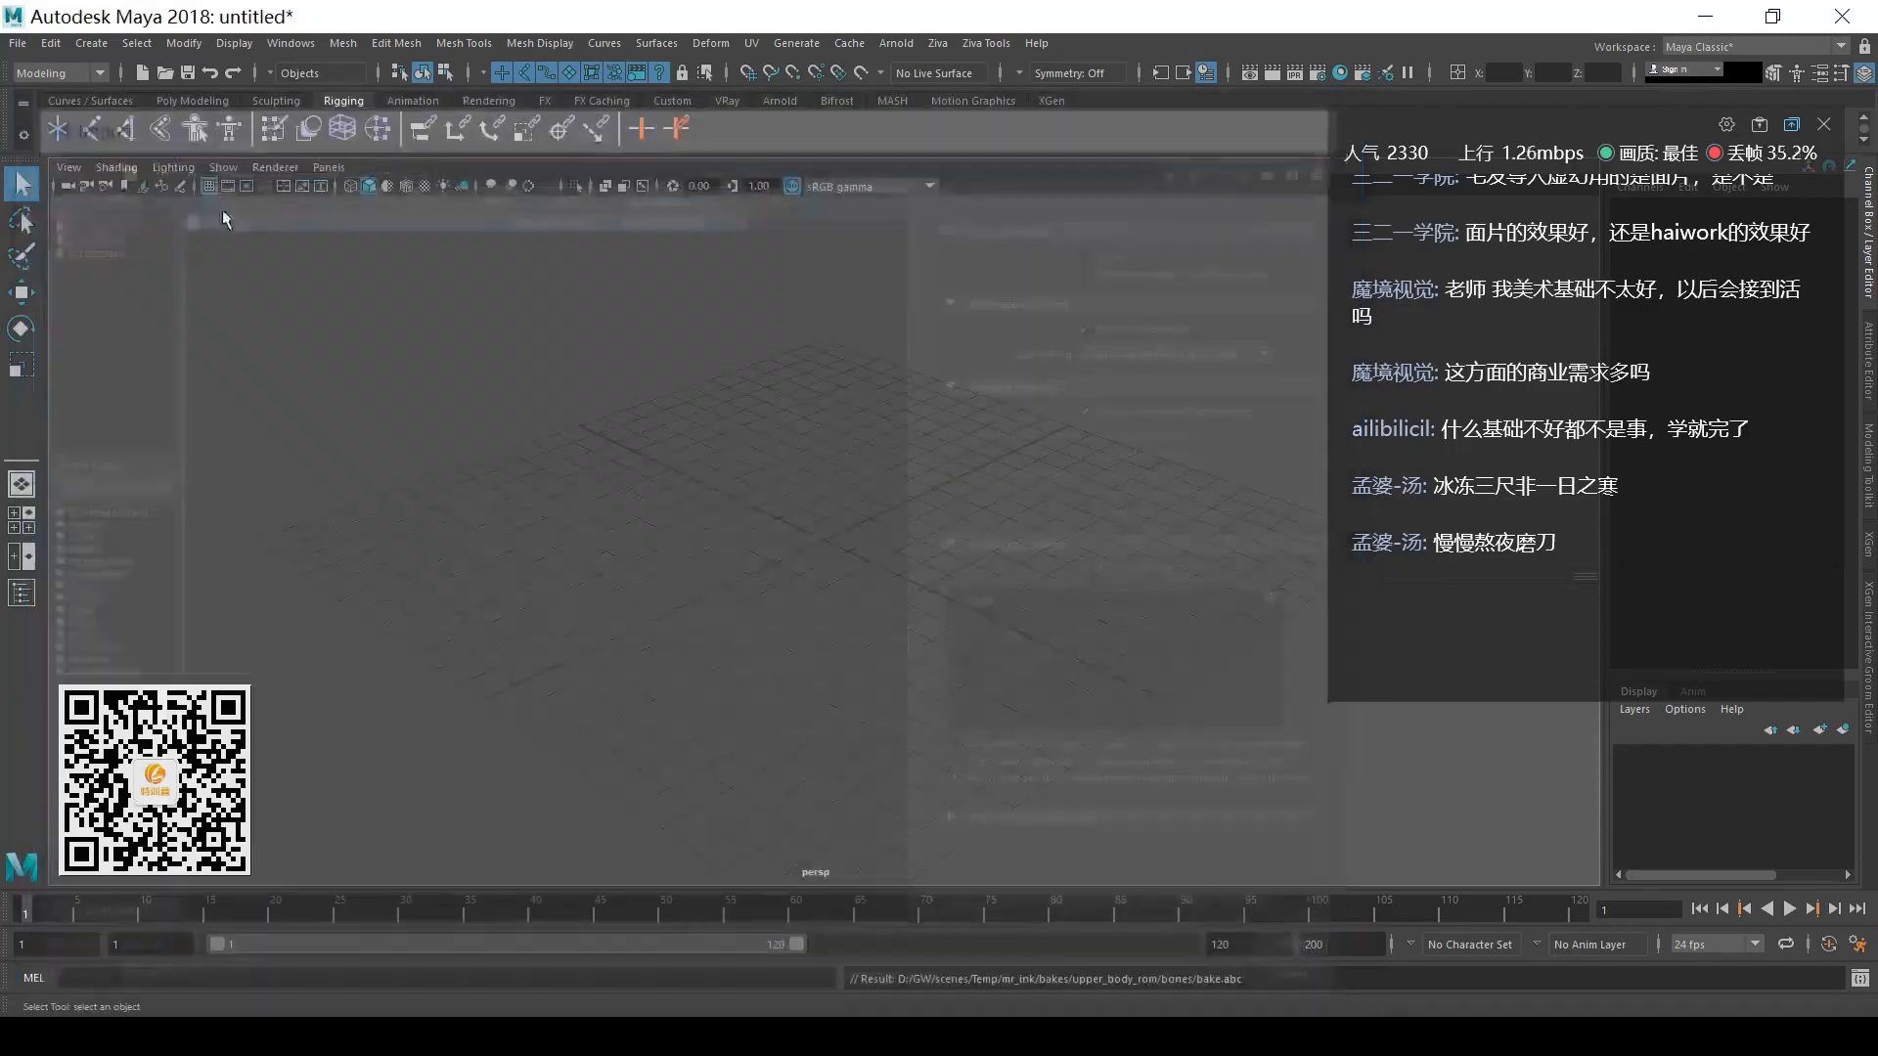
- Import the baked muscle Alembic cache from the muscles folder of upper_body_rom into the scene
{"action": "key", "text": "g"}
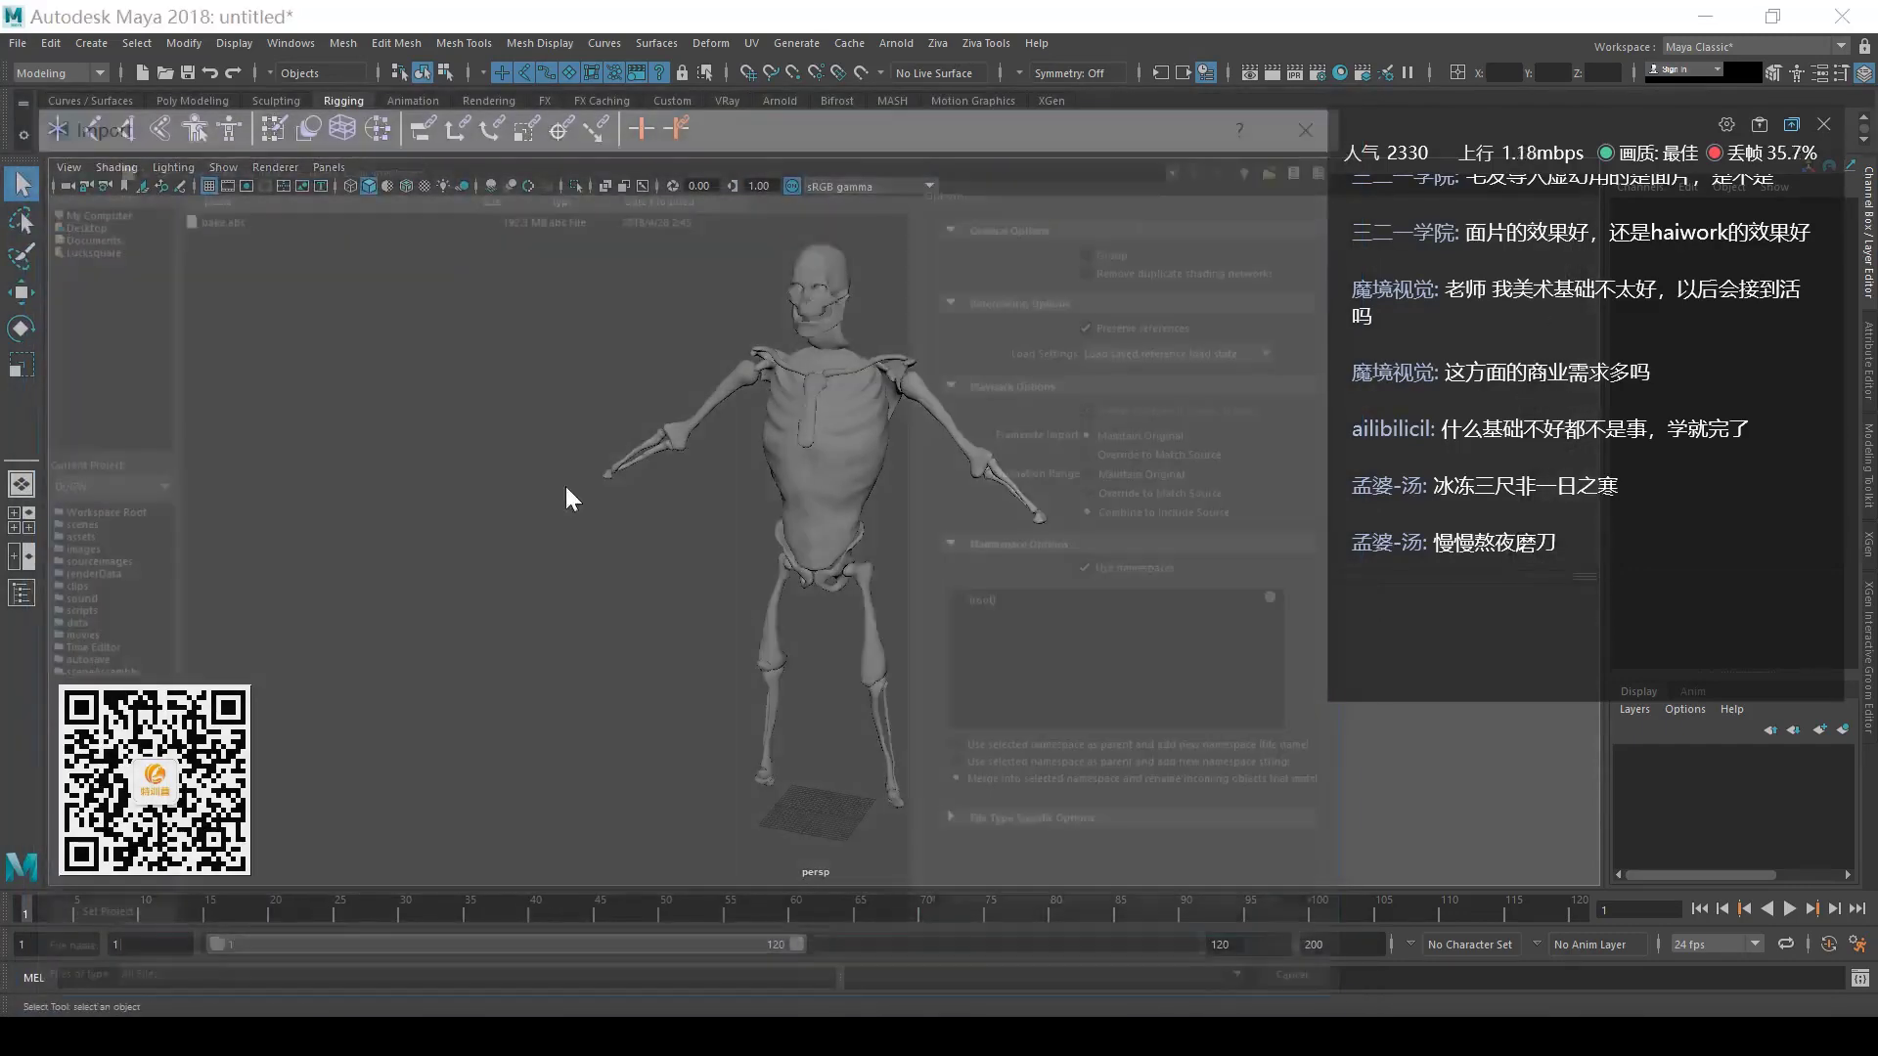
{"action": "left_click", "coordinate": [1264, 160]}
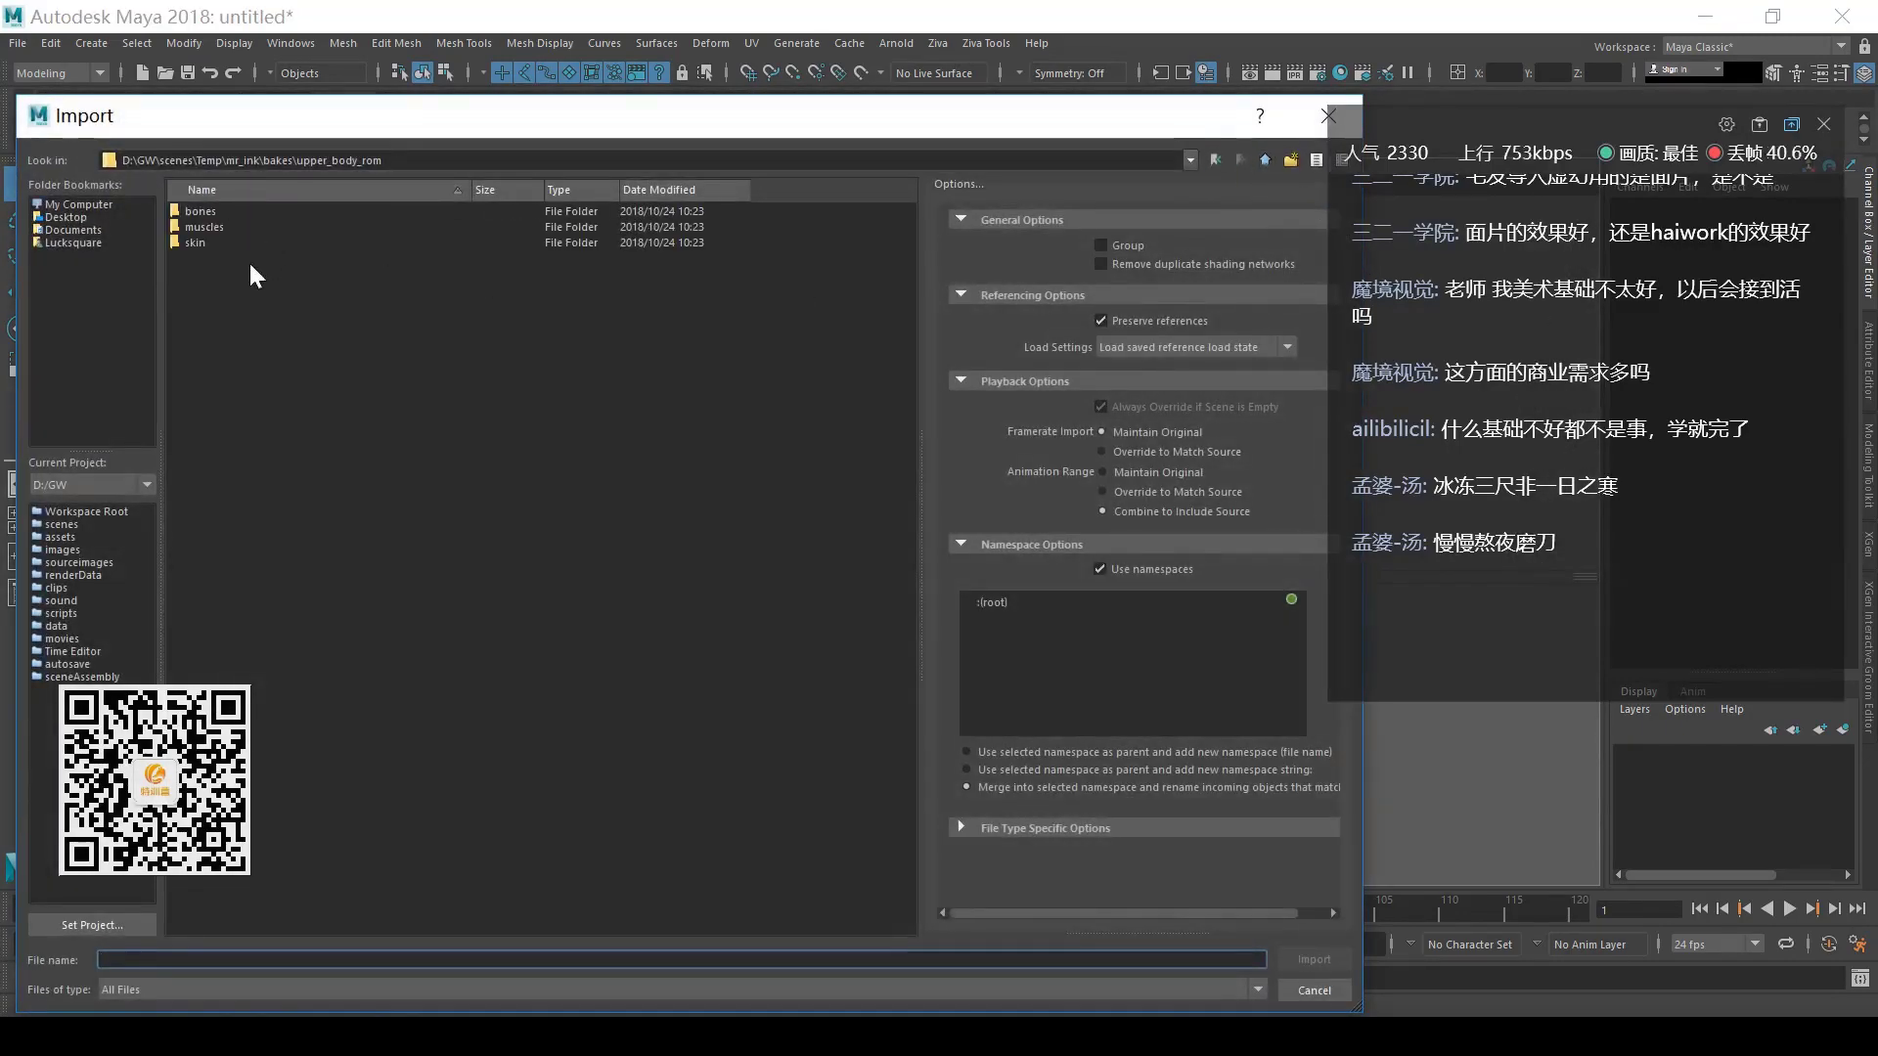
{"action": "double_click", "coordinate": [242, 223]}
{"action": "double_click", "coordinate": [226, 212]}
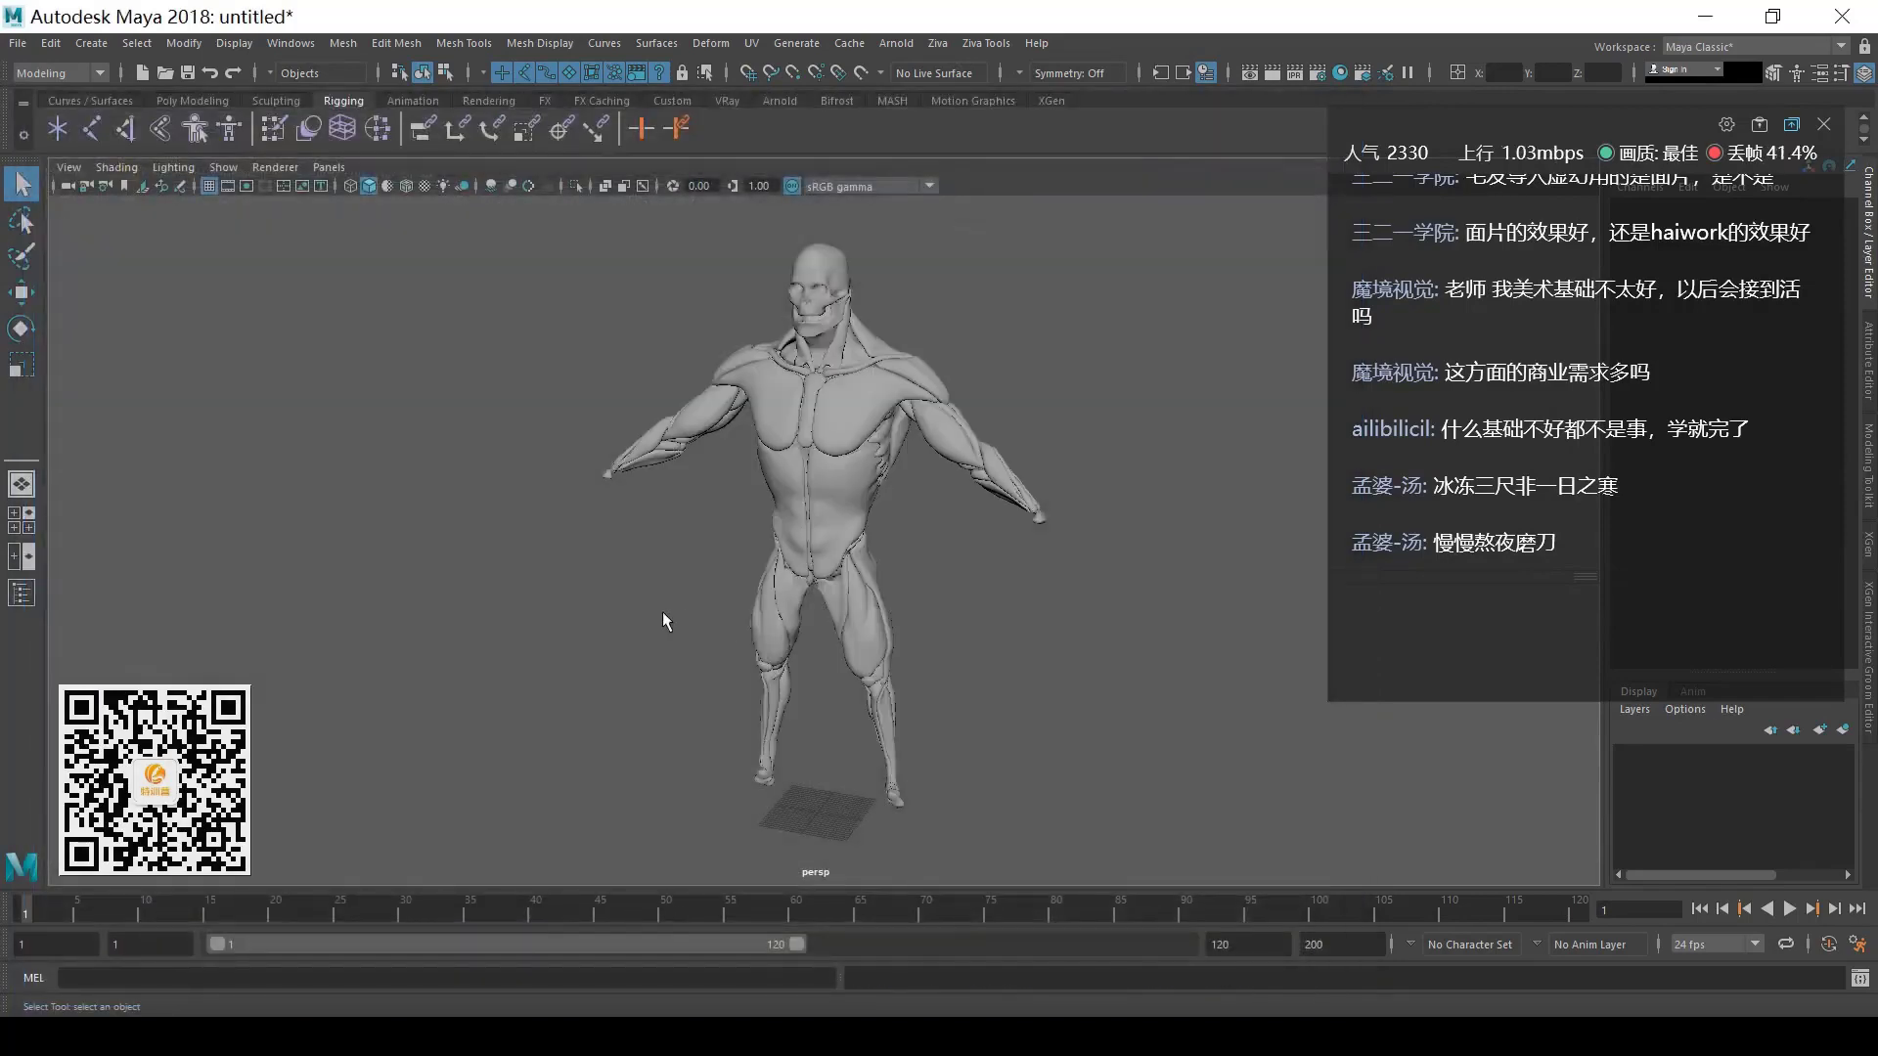
- Import the skin cache bake.abc from the skin folder of upper_body_rom
{"action": "key", "text": "g"}
{"action": "left_click", "coordinate": [1266, 161]}
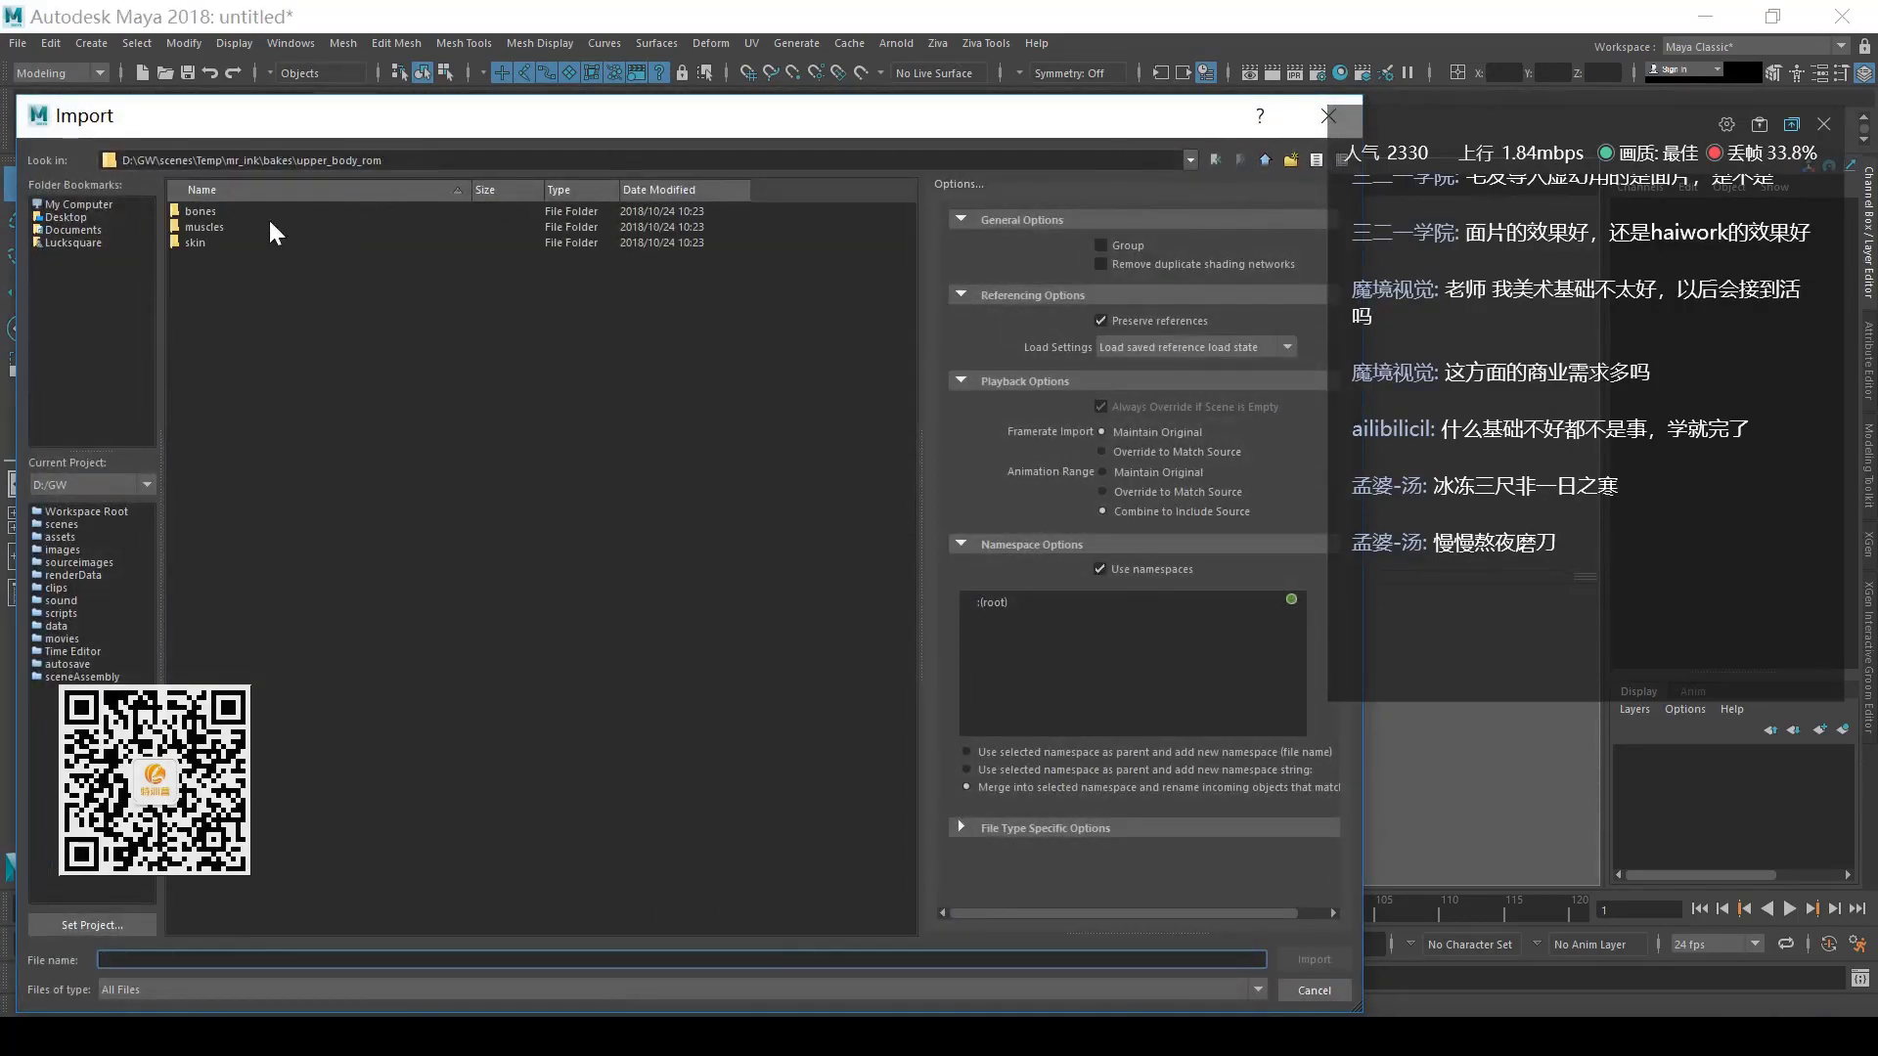
{"action": "double_click", "coordinate": [215, 241]}
{"action": "double_click", "coordinate": [215, 214]}
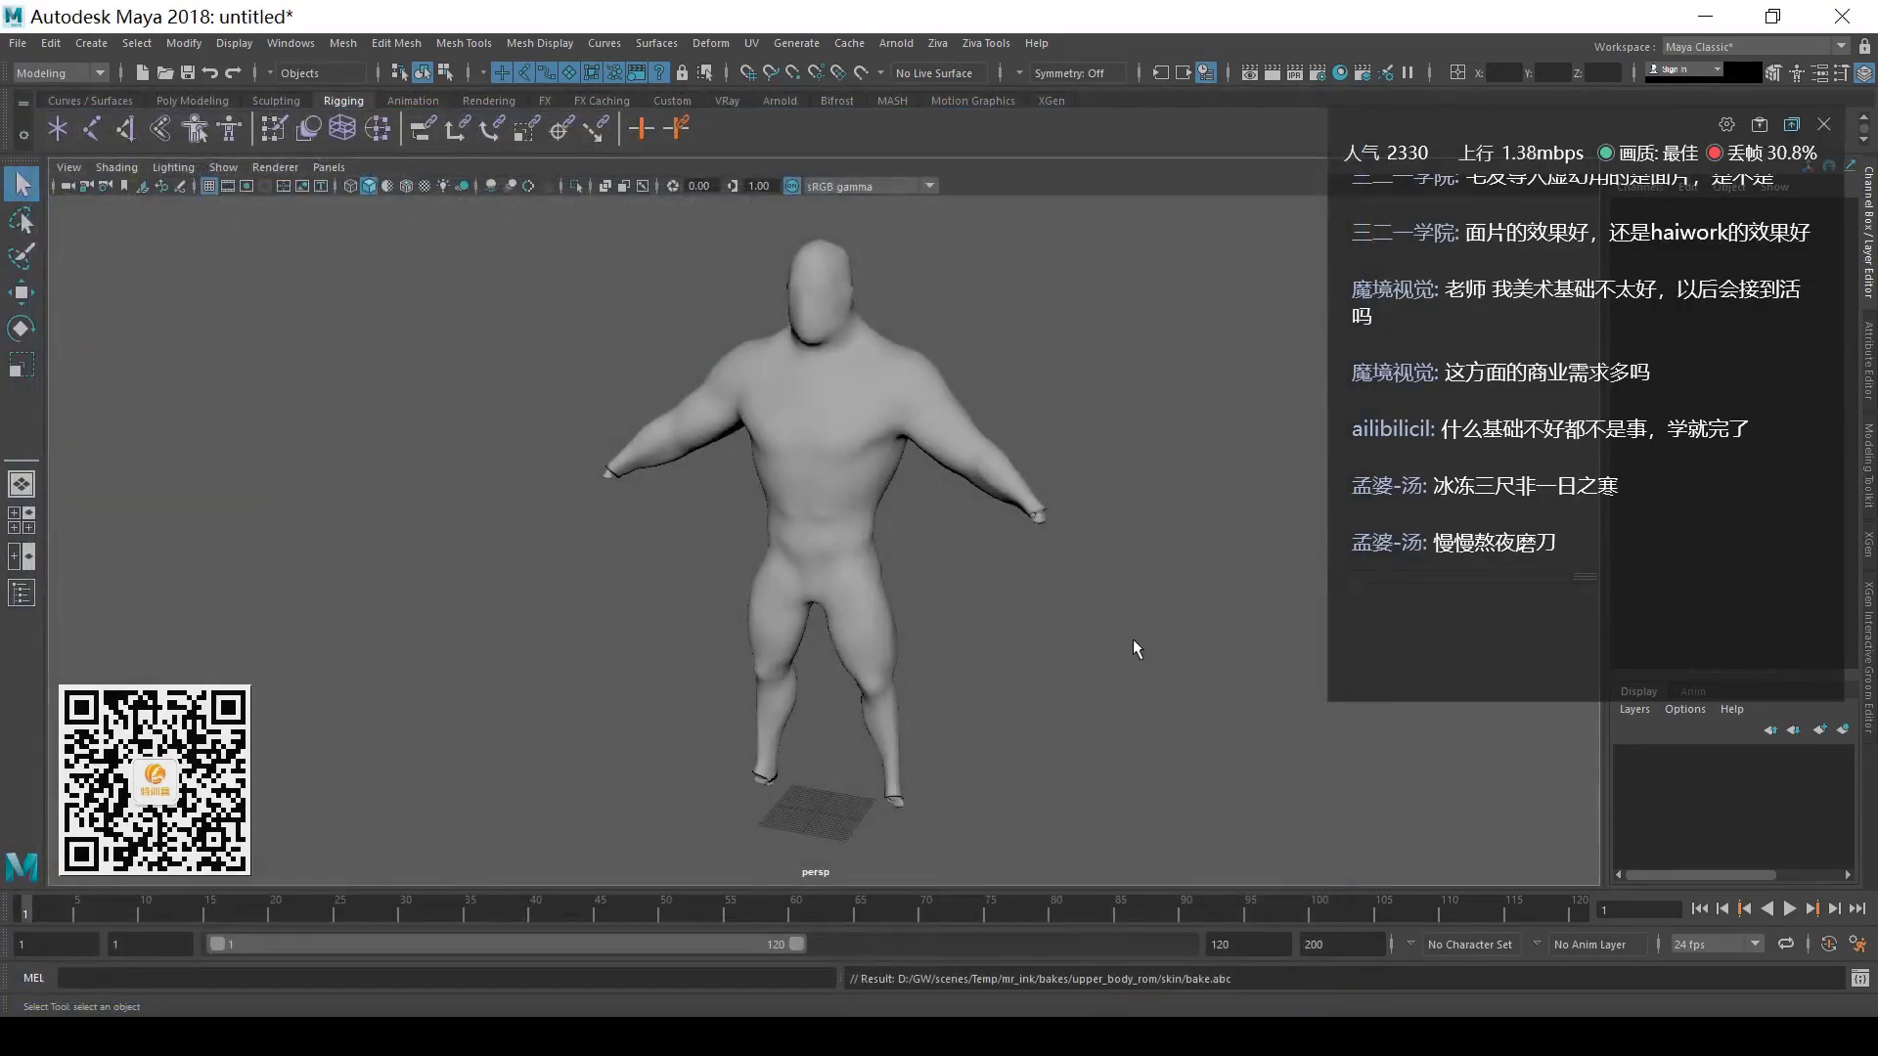
- Go to frame 850 and extend both the animation end and the playback range to frame 850
{"action": "middle_click_drag", "start_coordinate": [1134, 645], "coordinate": [1124, 678], "text": "alt"}
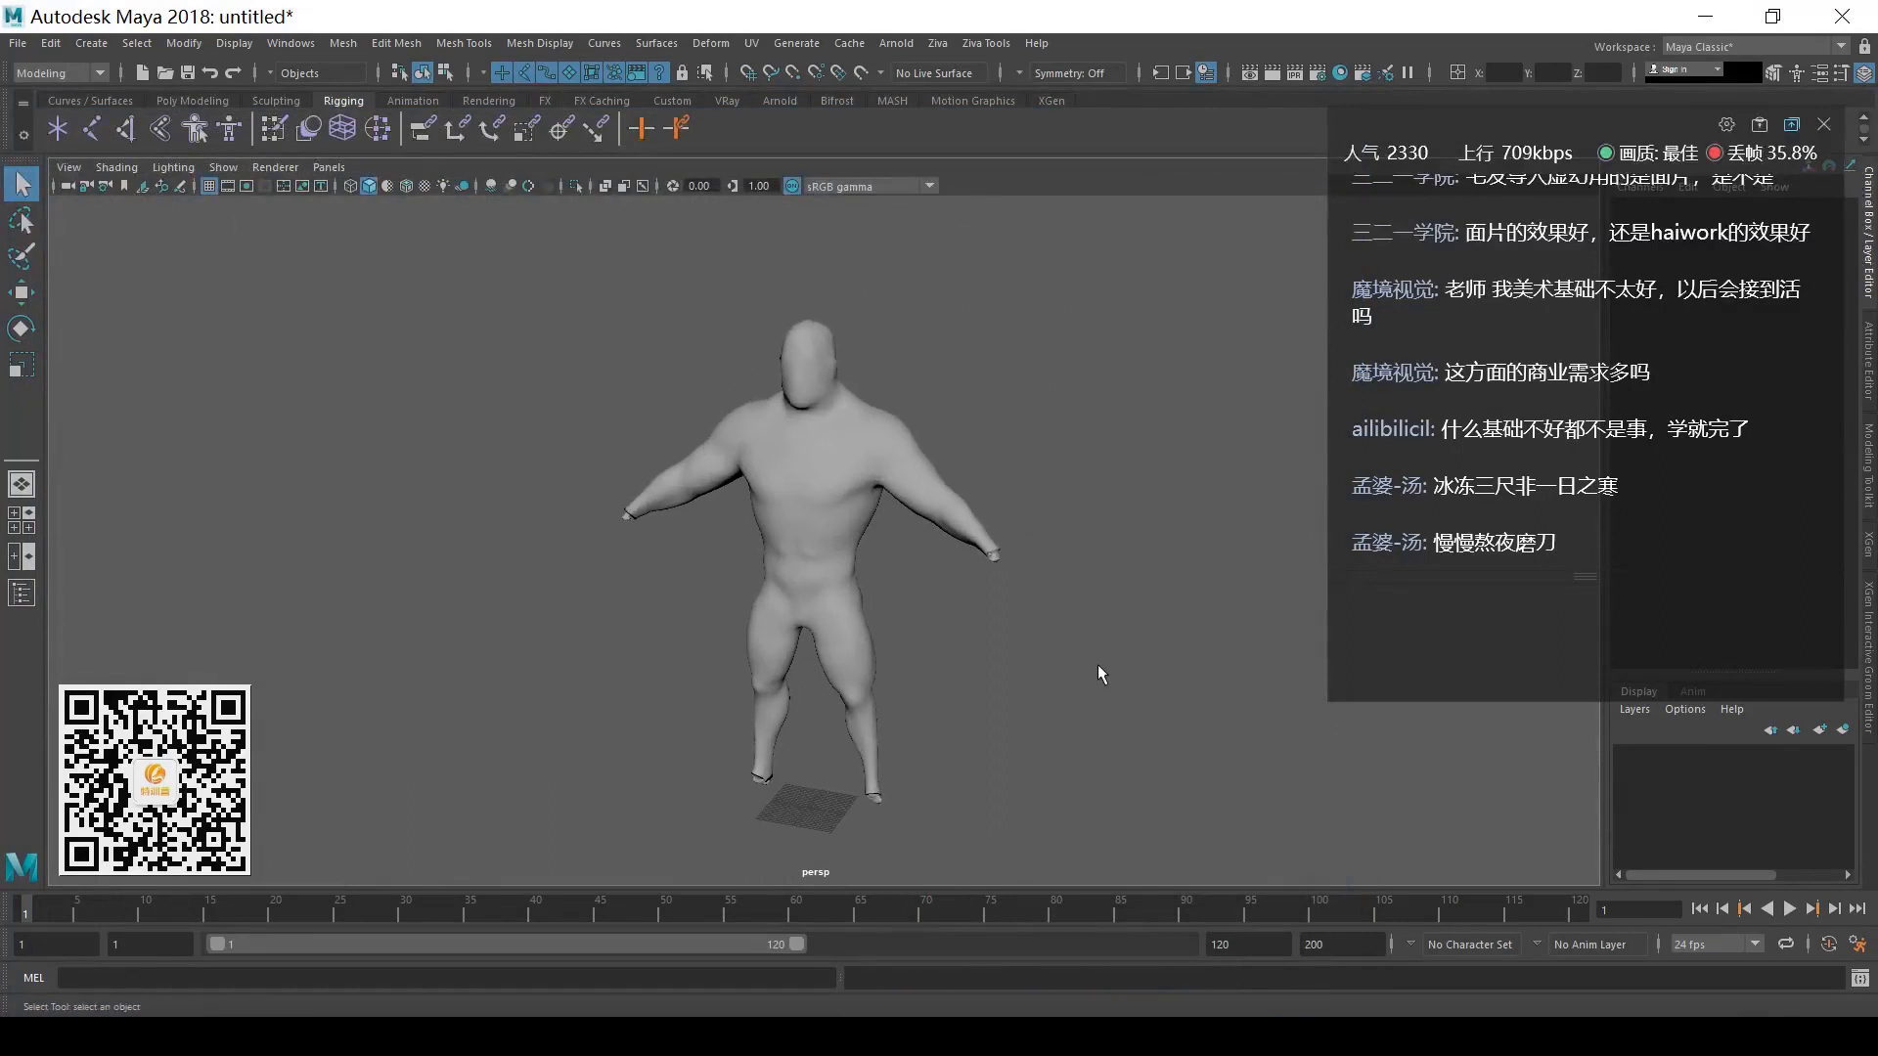
{"action": "left_click", "coordinate": [1640, 910]}
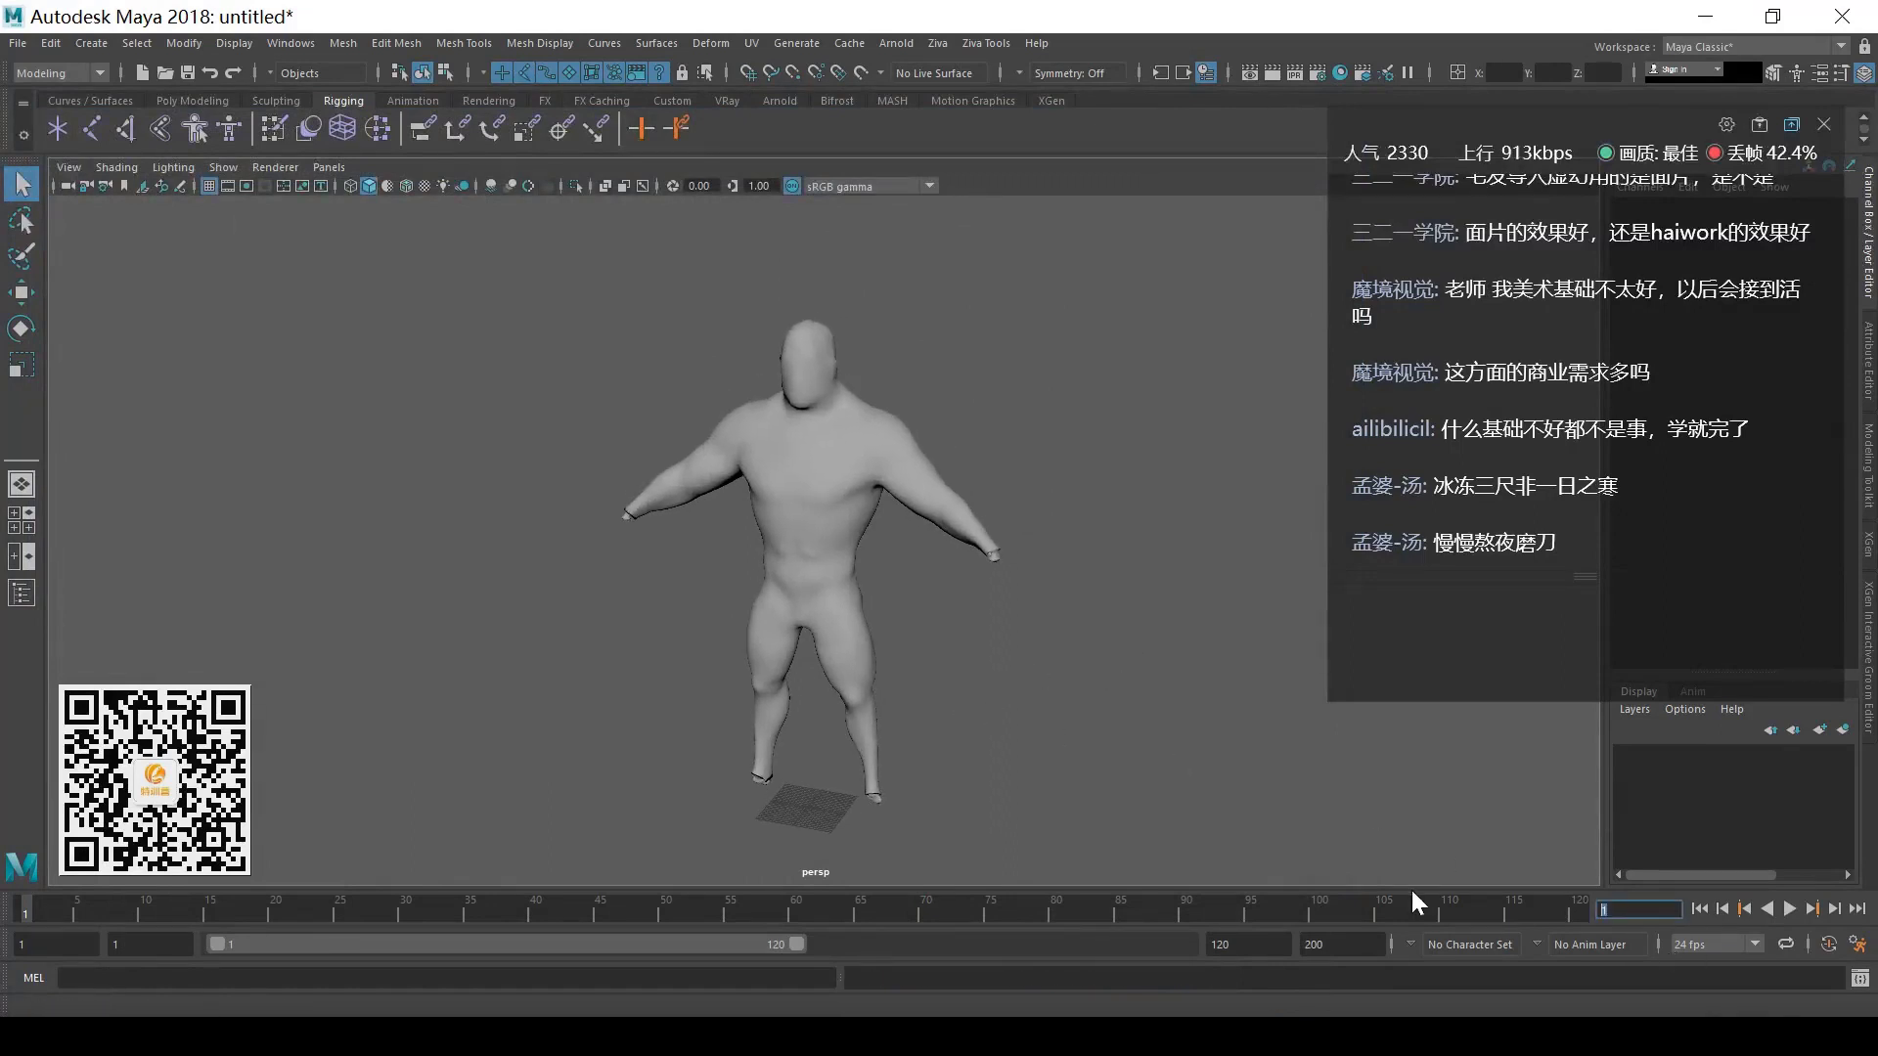
{"action": "type", "text": "850"}
{"action": "key", "text": "Return"}
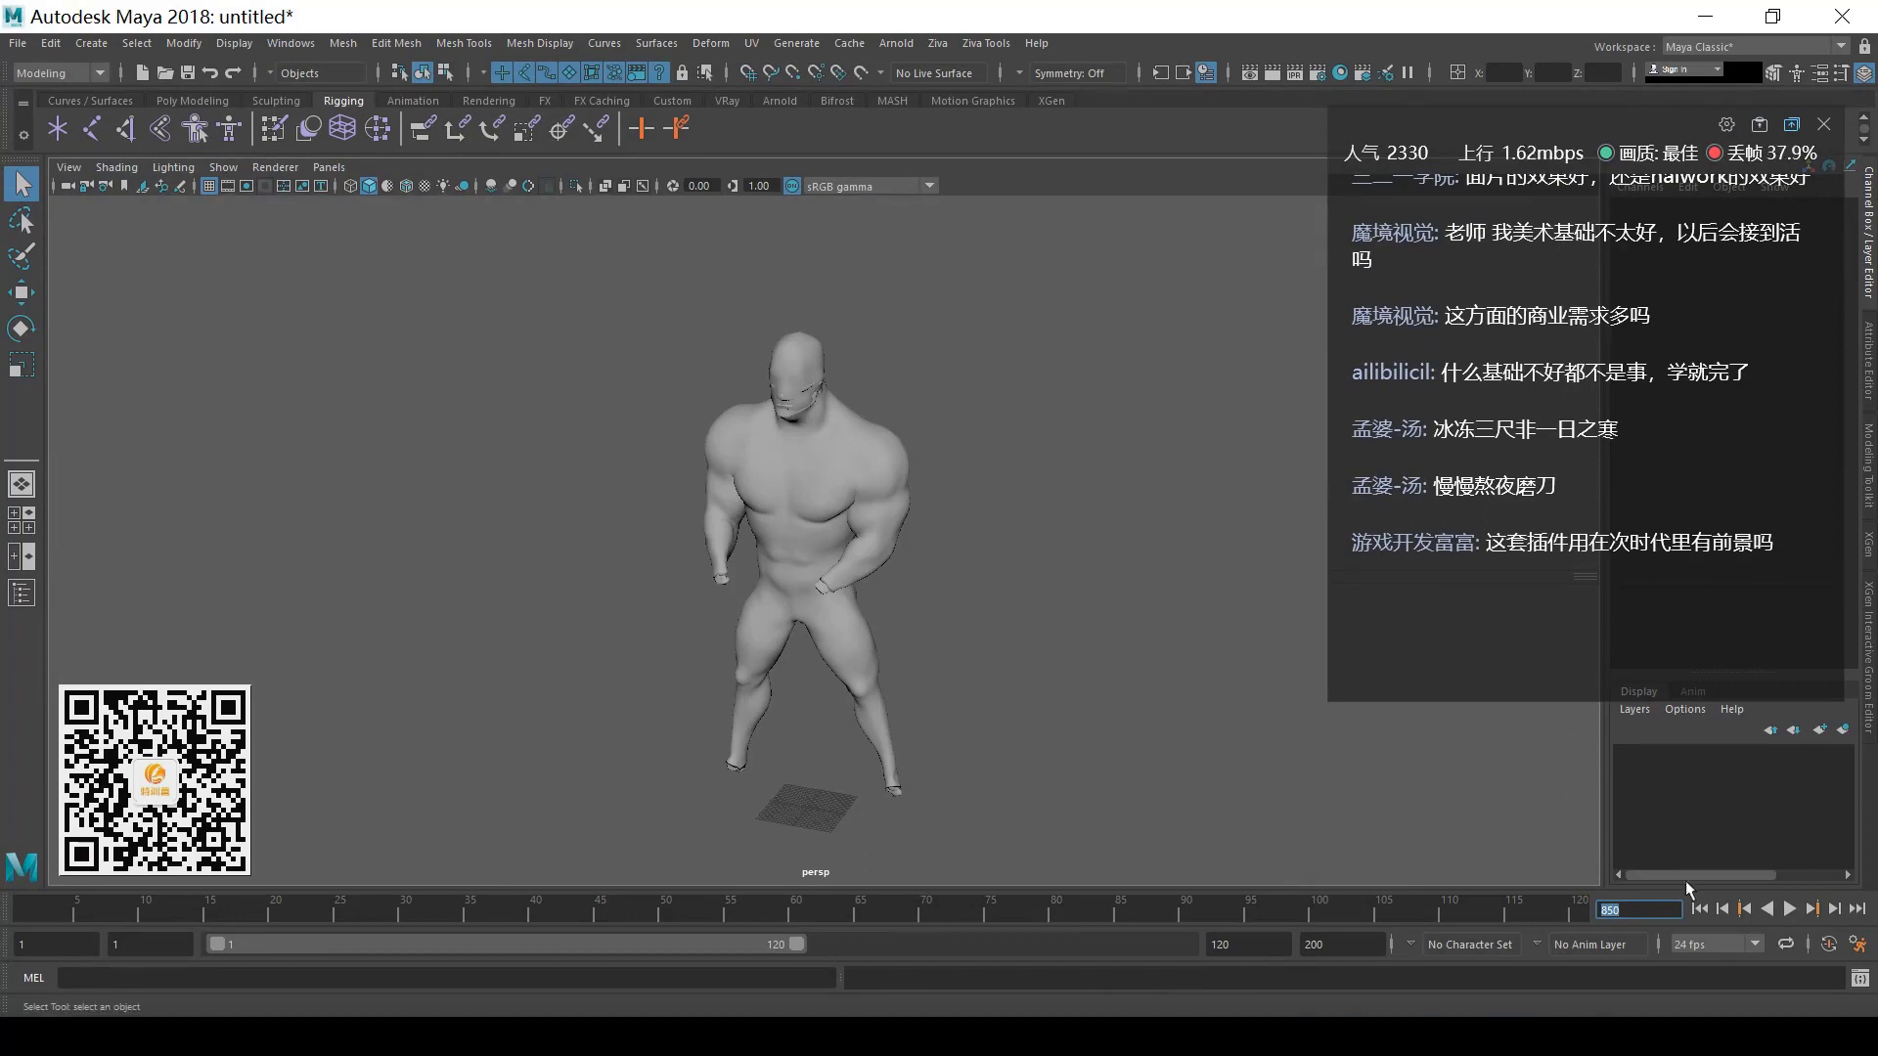
{"action": "left_click_drag", "start_coordinate": [798, 945], "coordinate": [1235, 964]}
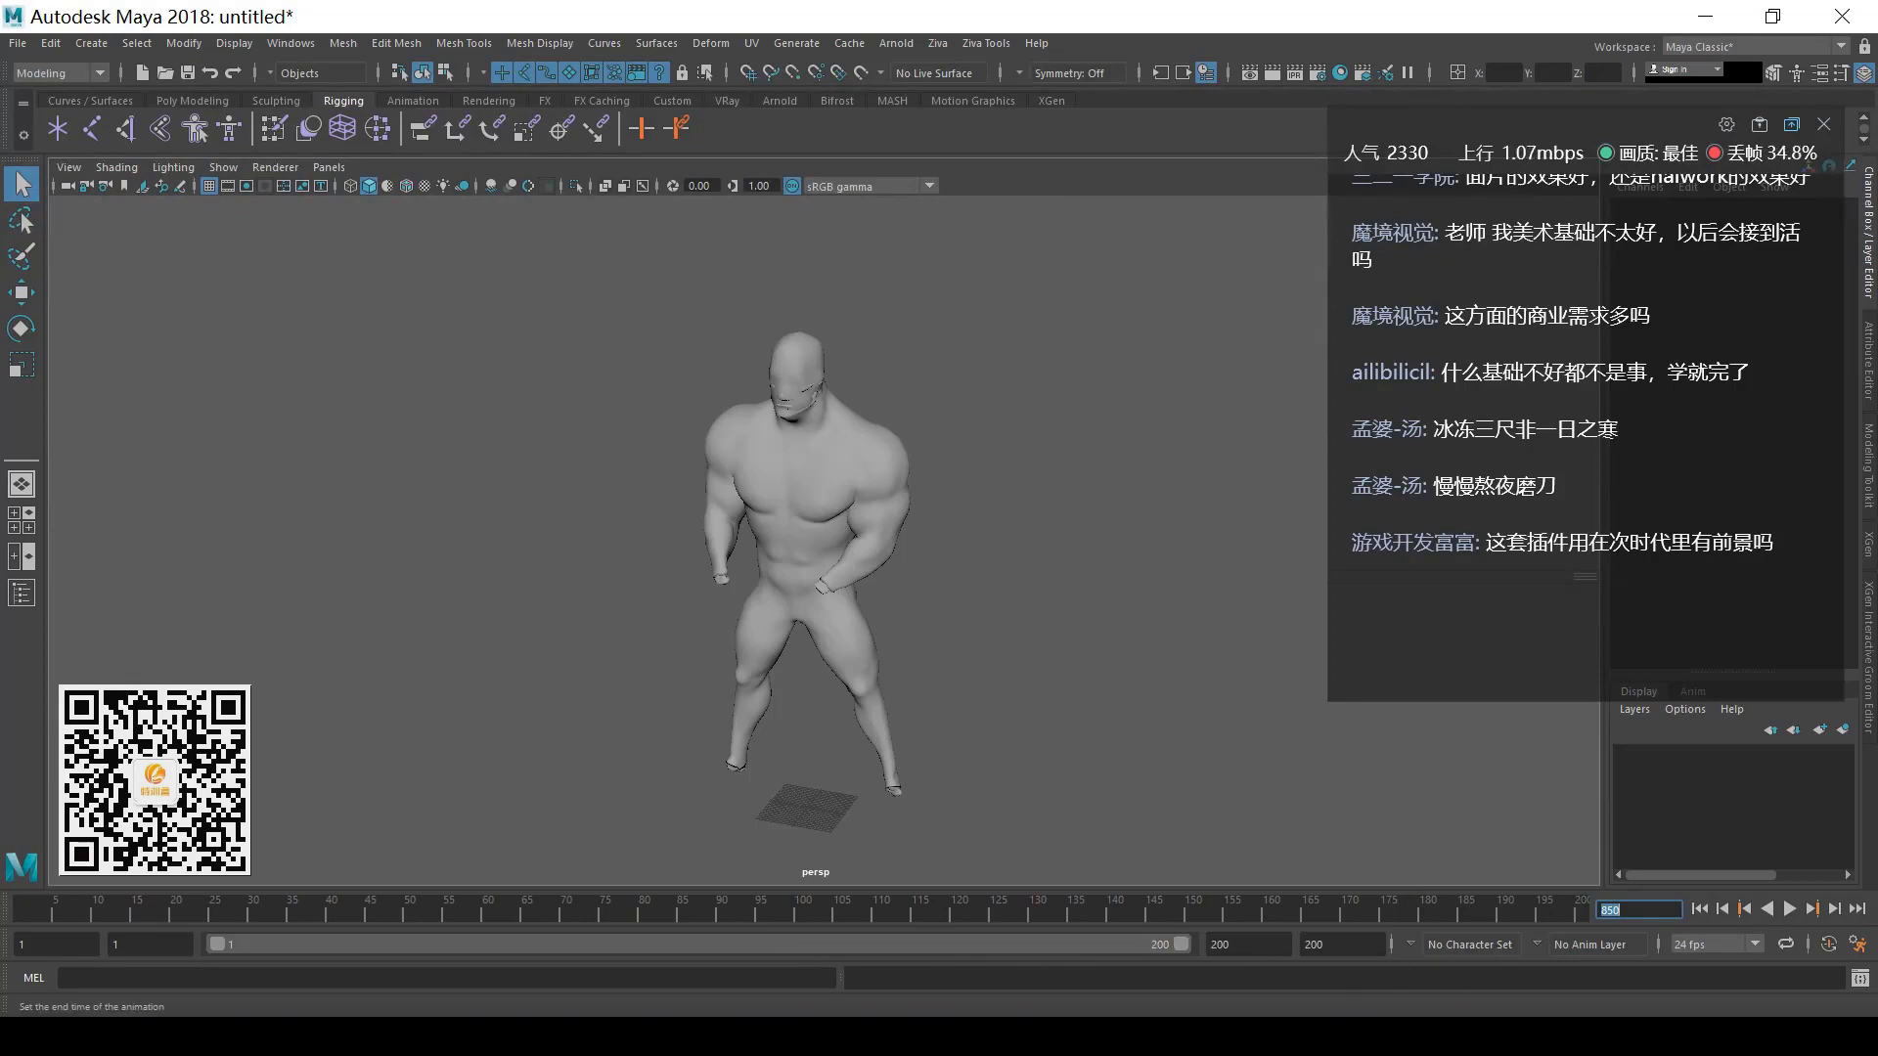
{"action": "left_click", "coordinate": [1340, 945]}
{"action": "type", "text": "850"}
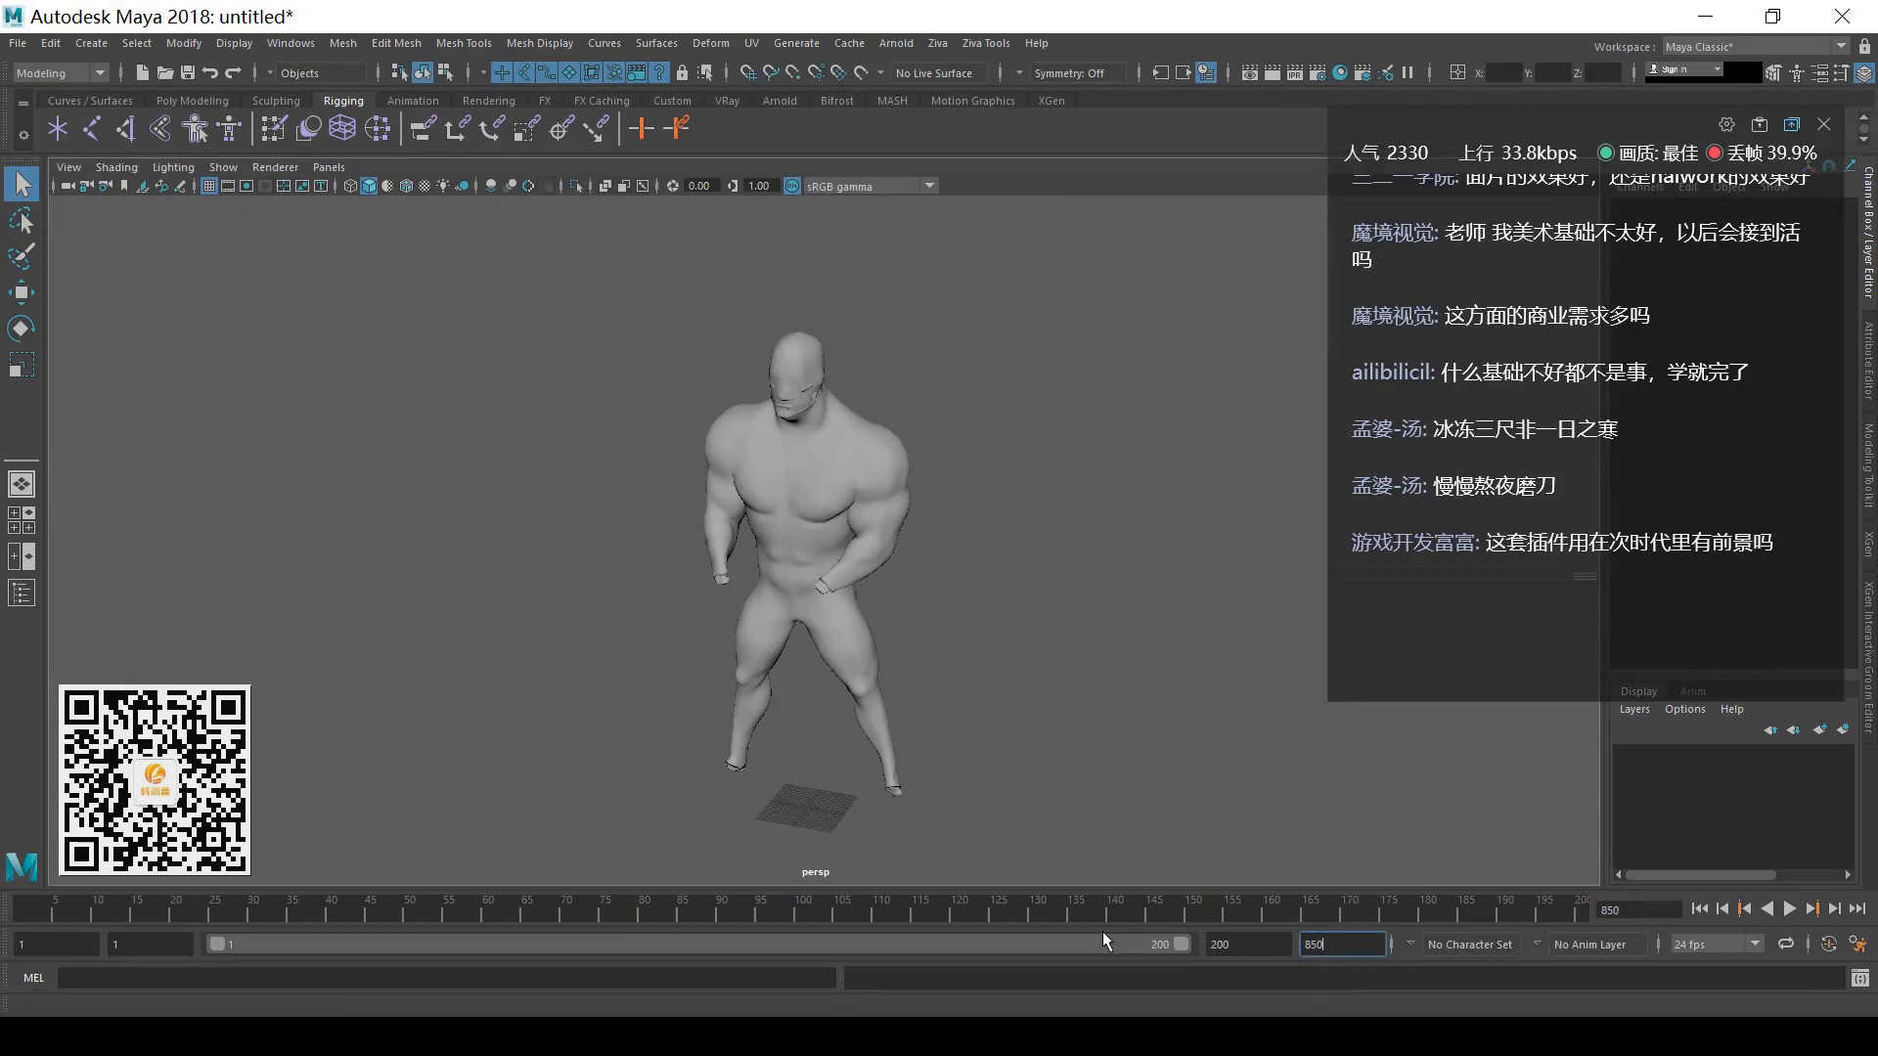
{"action": "key", "text": "Return"}
{"action": "left_click_drag", "start_coordinate": [444, 947], "coordinate": [1181, 946]}
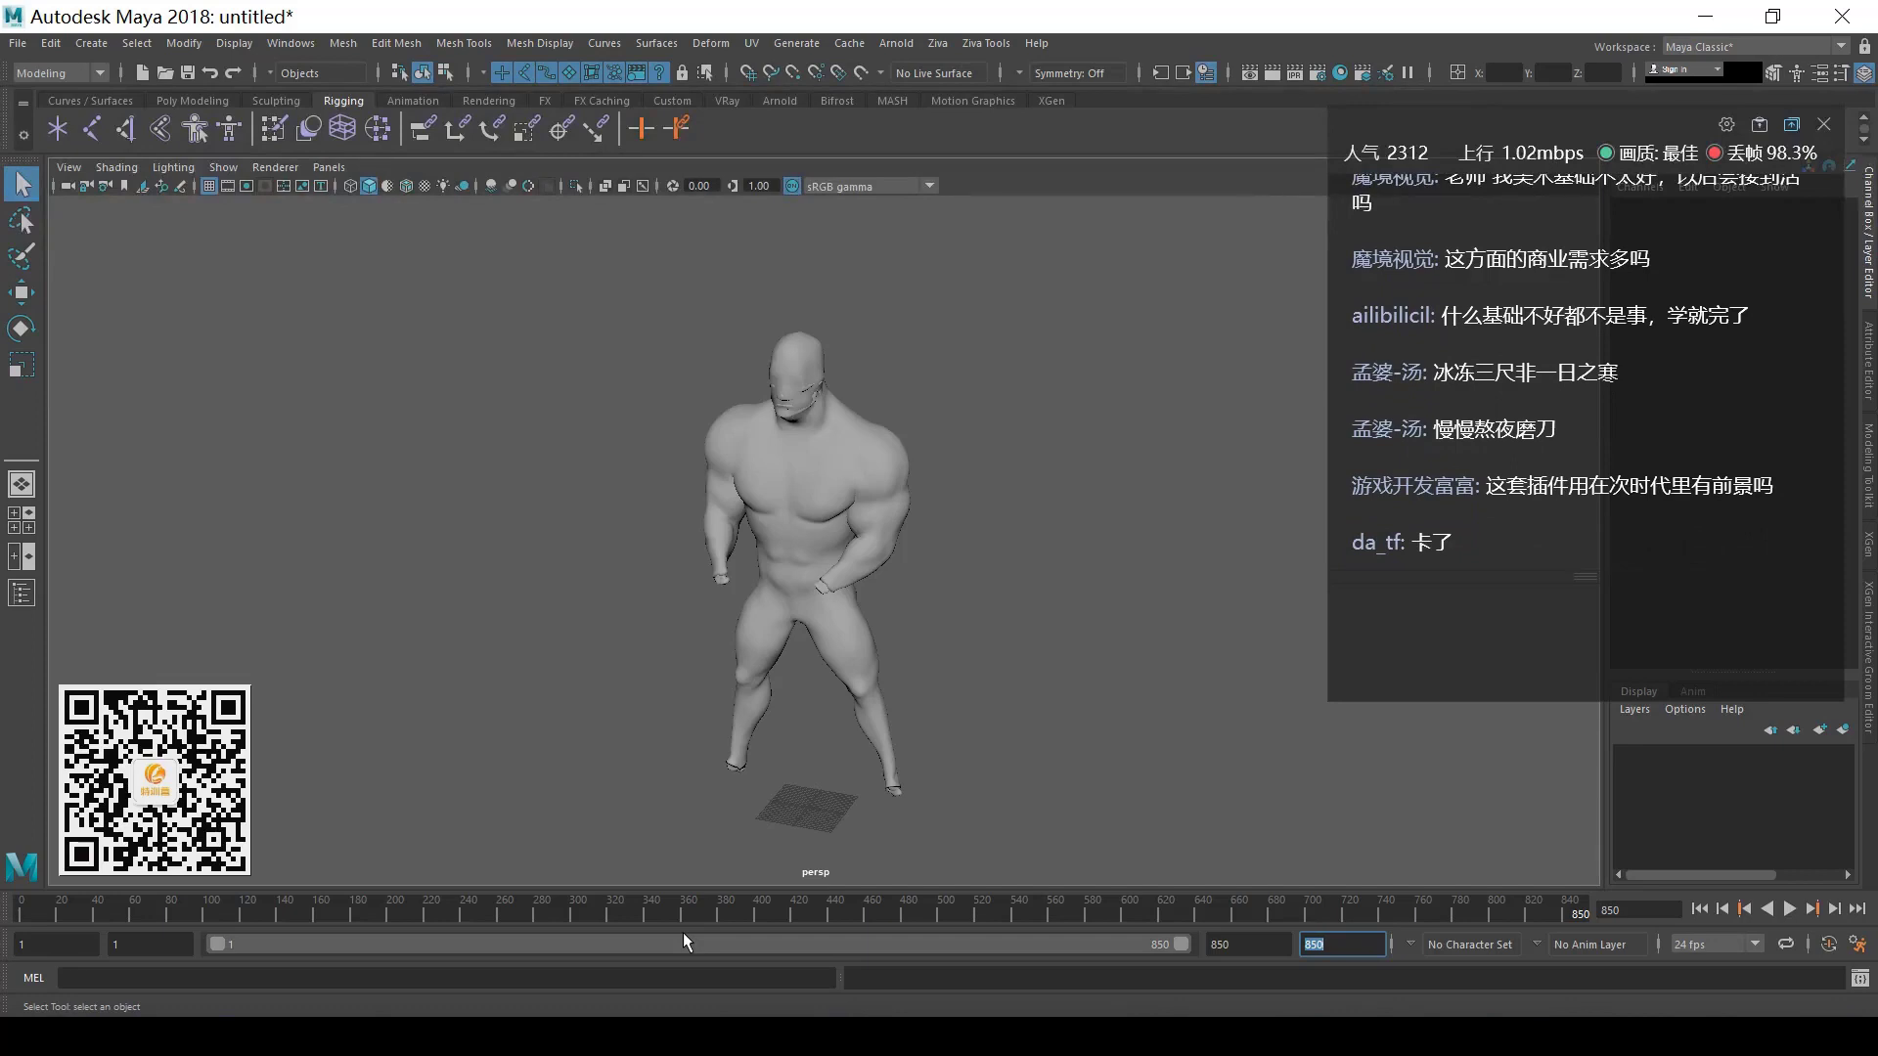
- Preview the baked body animation briefly, stop it and return to the first frame
{"action": "key", "text": "alt+v"}
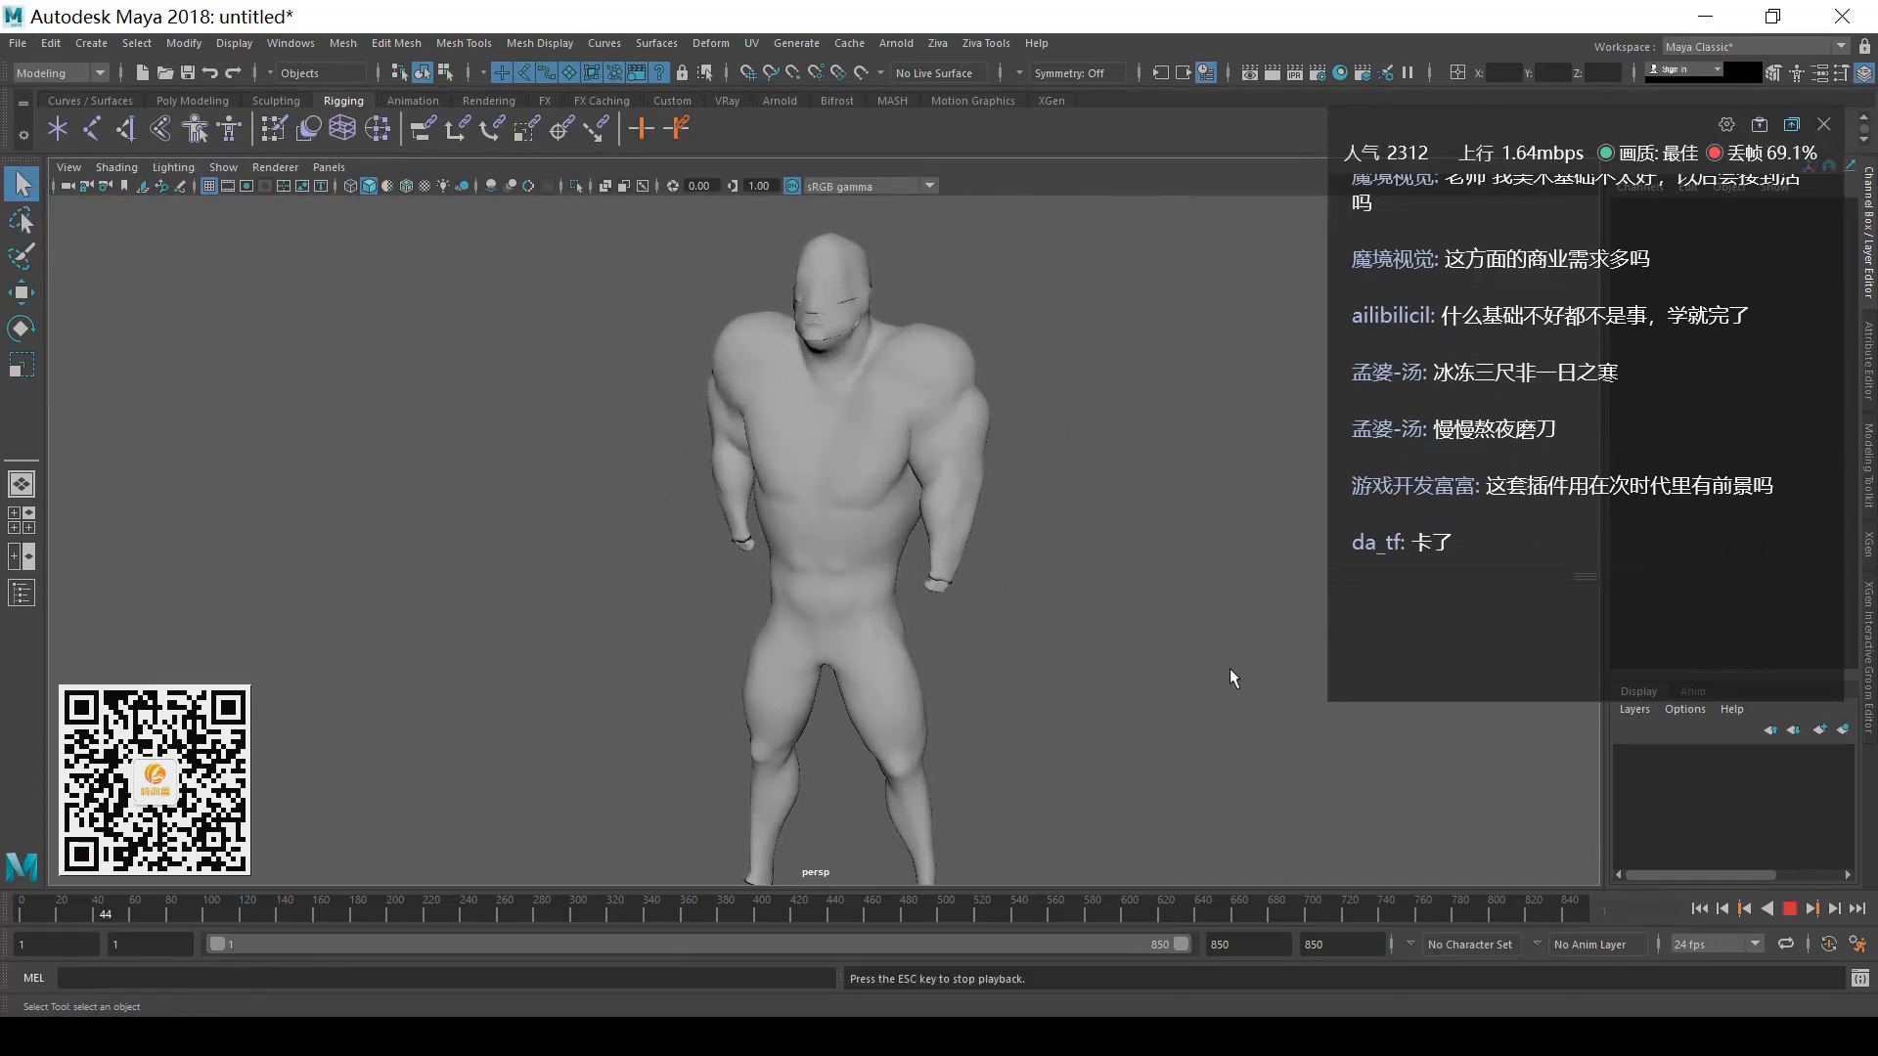
{"action": "left_click", "coordinate": [1790, 909]}
{"action": "left_click", "coordinate": [1699, 908]}
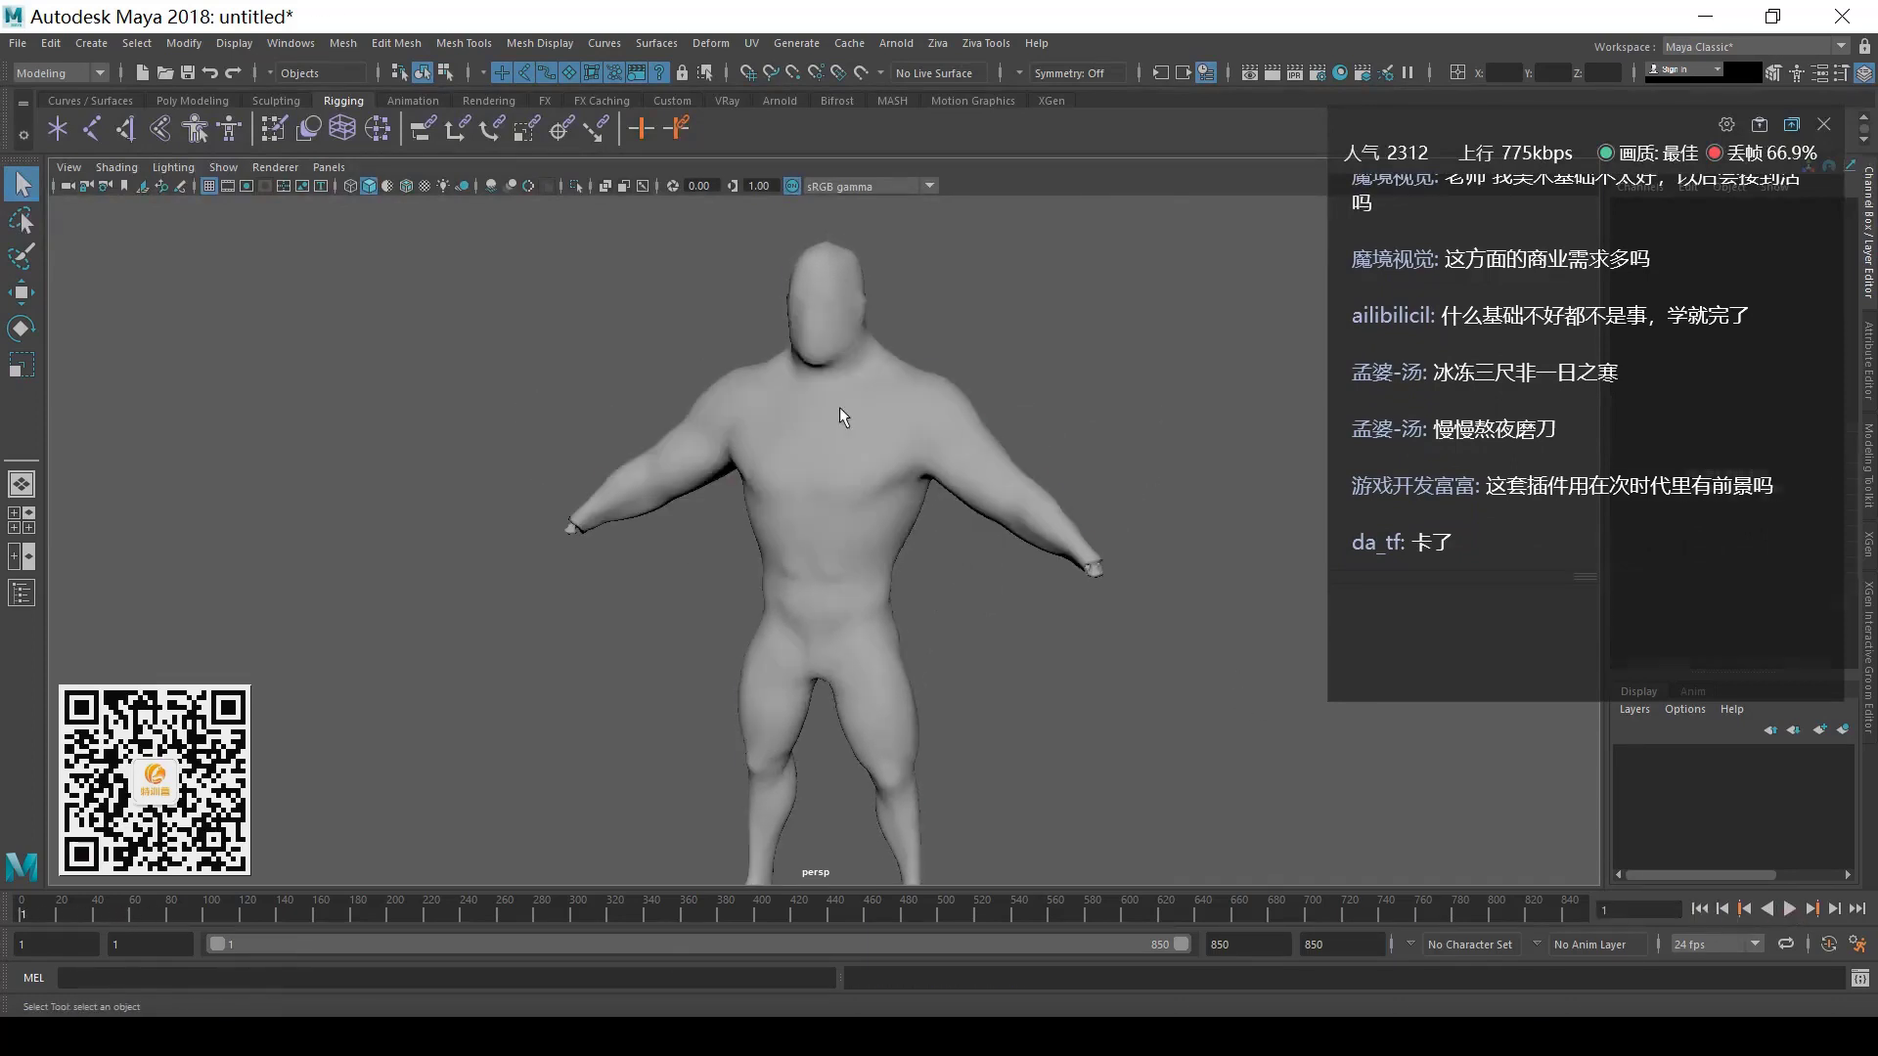
- Assign a new Blinn material to the body skin mesh and deselect it
{"action": "left_click", "coordinate": [839, 411]}
{"action": "key", "text": "space"}
{"action": "mouse_move", "coordinate": [761, 471]}
{"action": "left_mouse_down"}
{"action": "mouse_move", "coordinate": [929, 572]}
{"action": "mouse_move", "coordinate": [1010, 574]}
{"action": "left_mouse_up"}
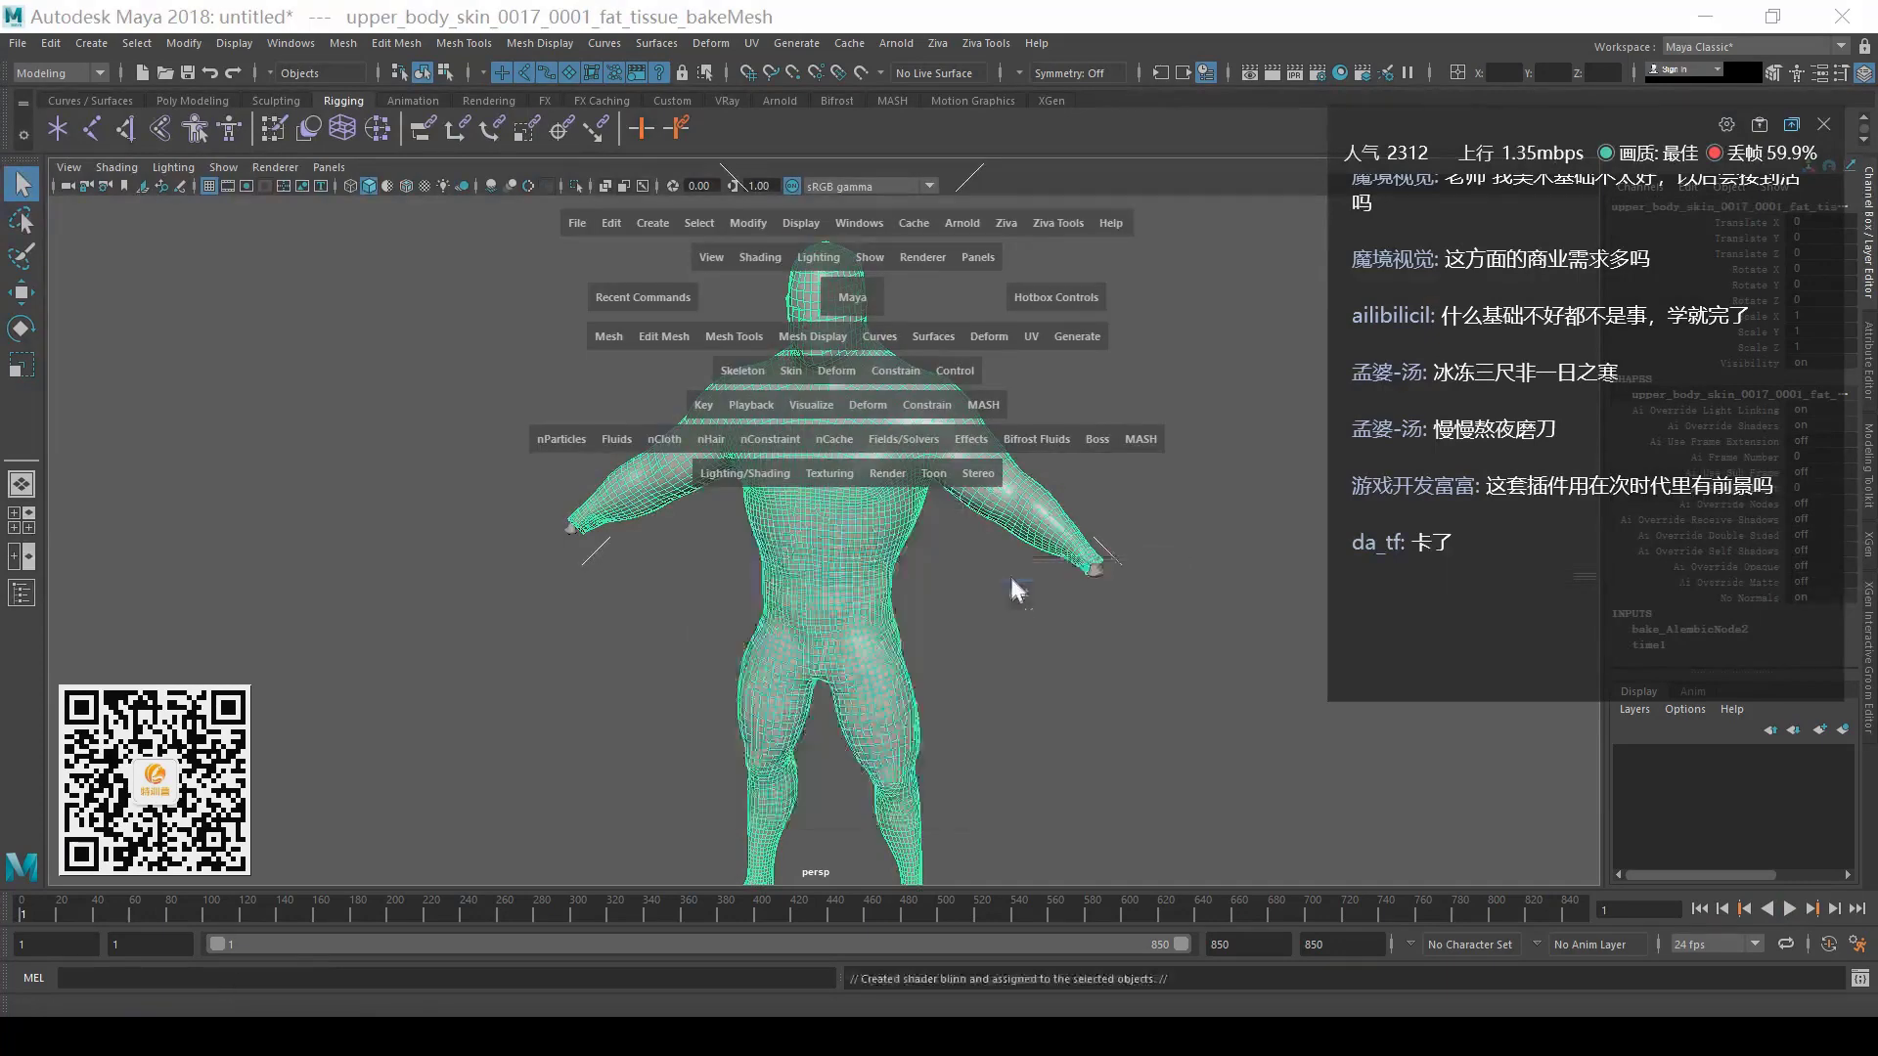
{"action": "left_click", "coordinate": [1089, 673]}
- Play the shaded skin animation, inspect the body's deformation from another angle, and stop playback at frame 178
{"action": "left_click", "coordinate": [1788, 908]}
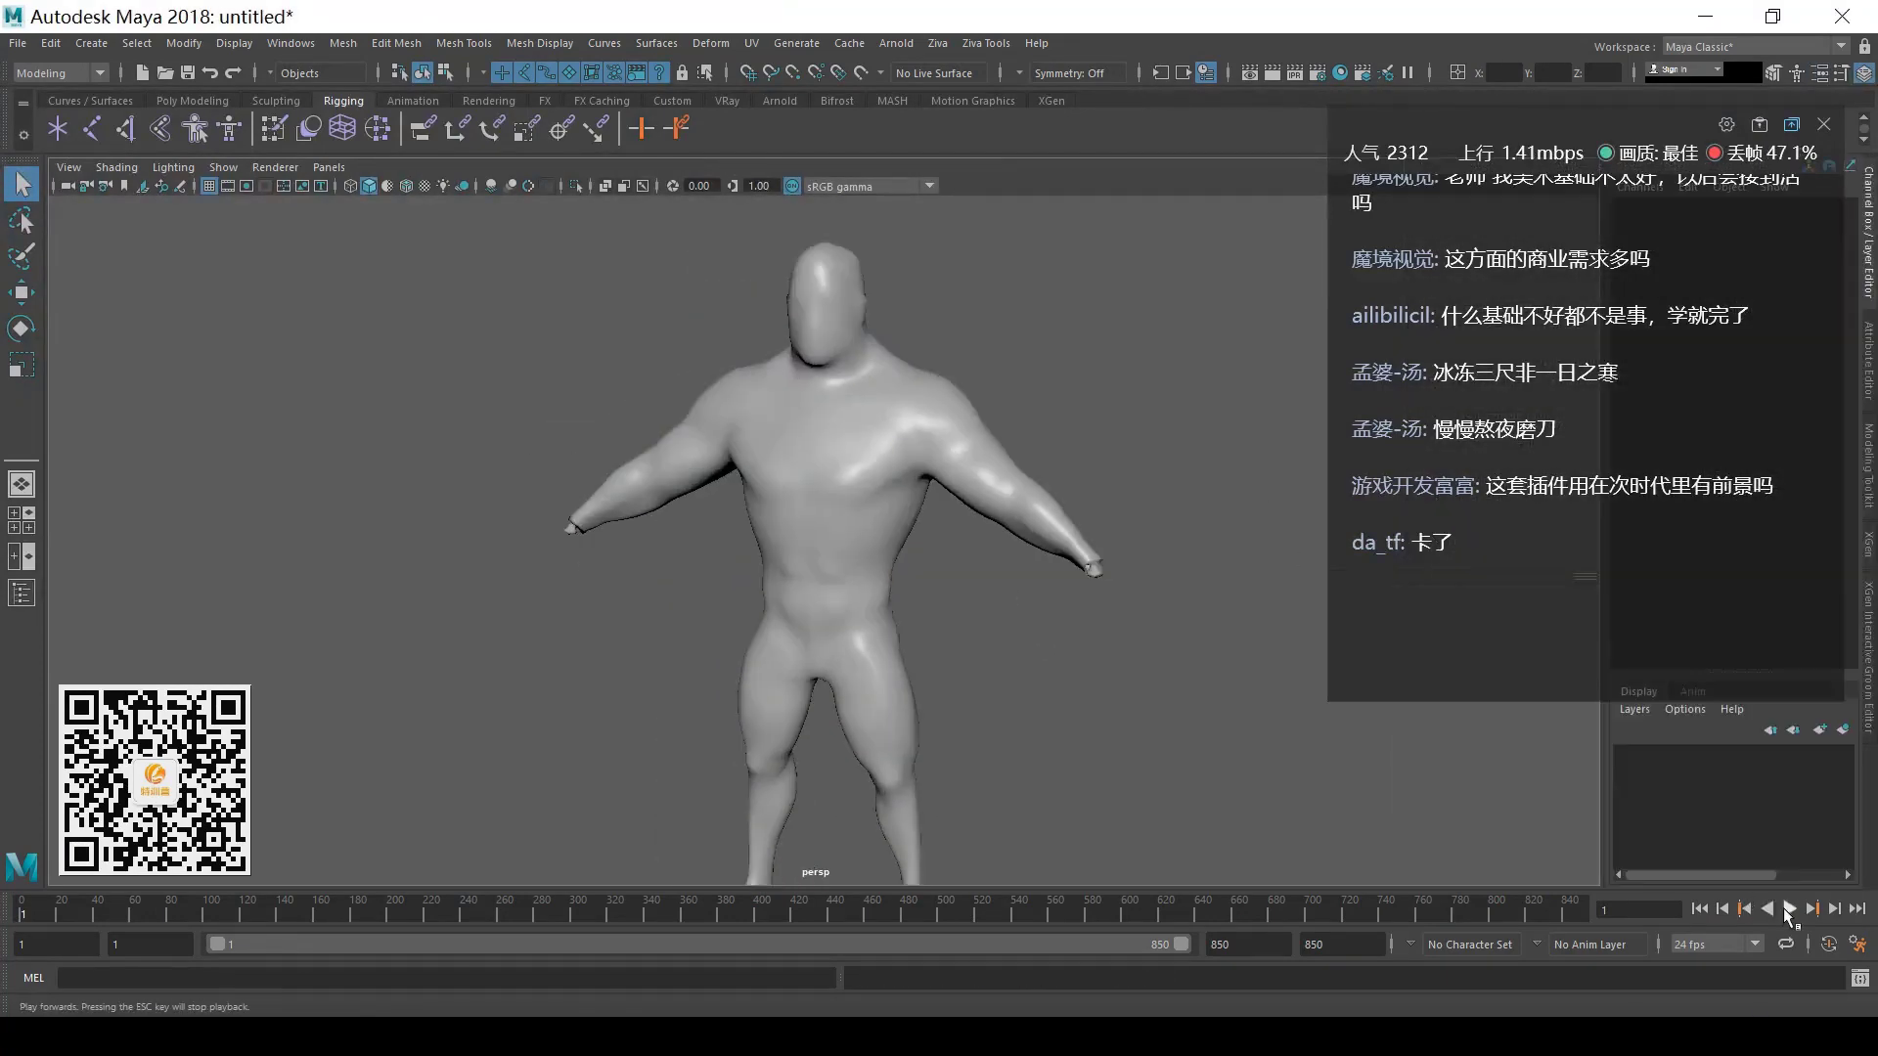
{"action": "left_click_drag", "start_coordinate": [977, 618], "coordinate": [845, 667], "text": "alt"}
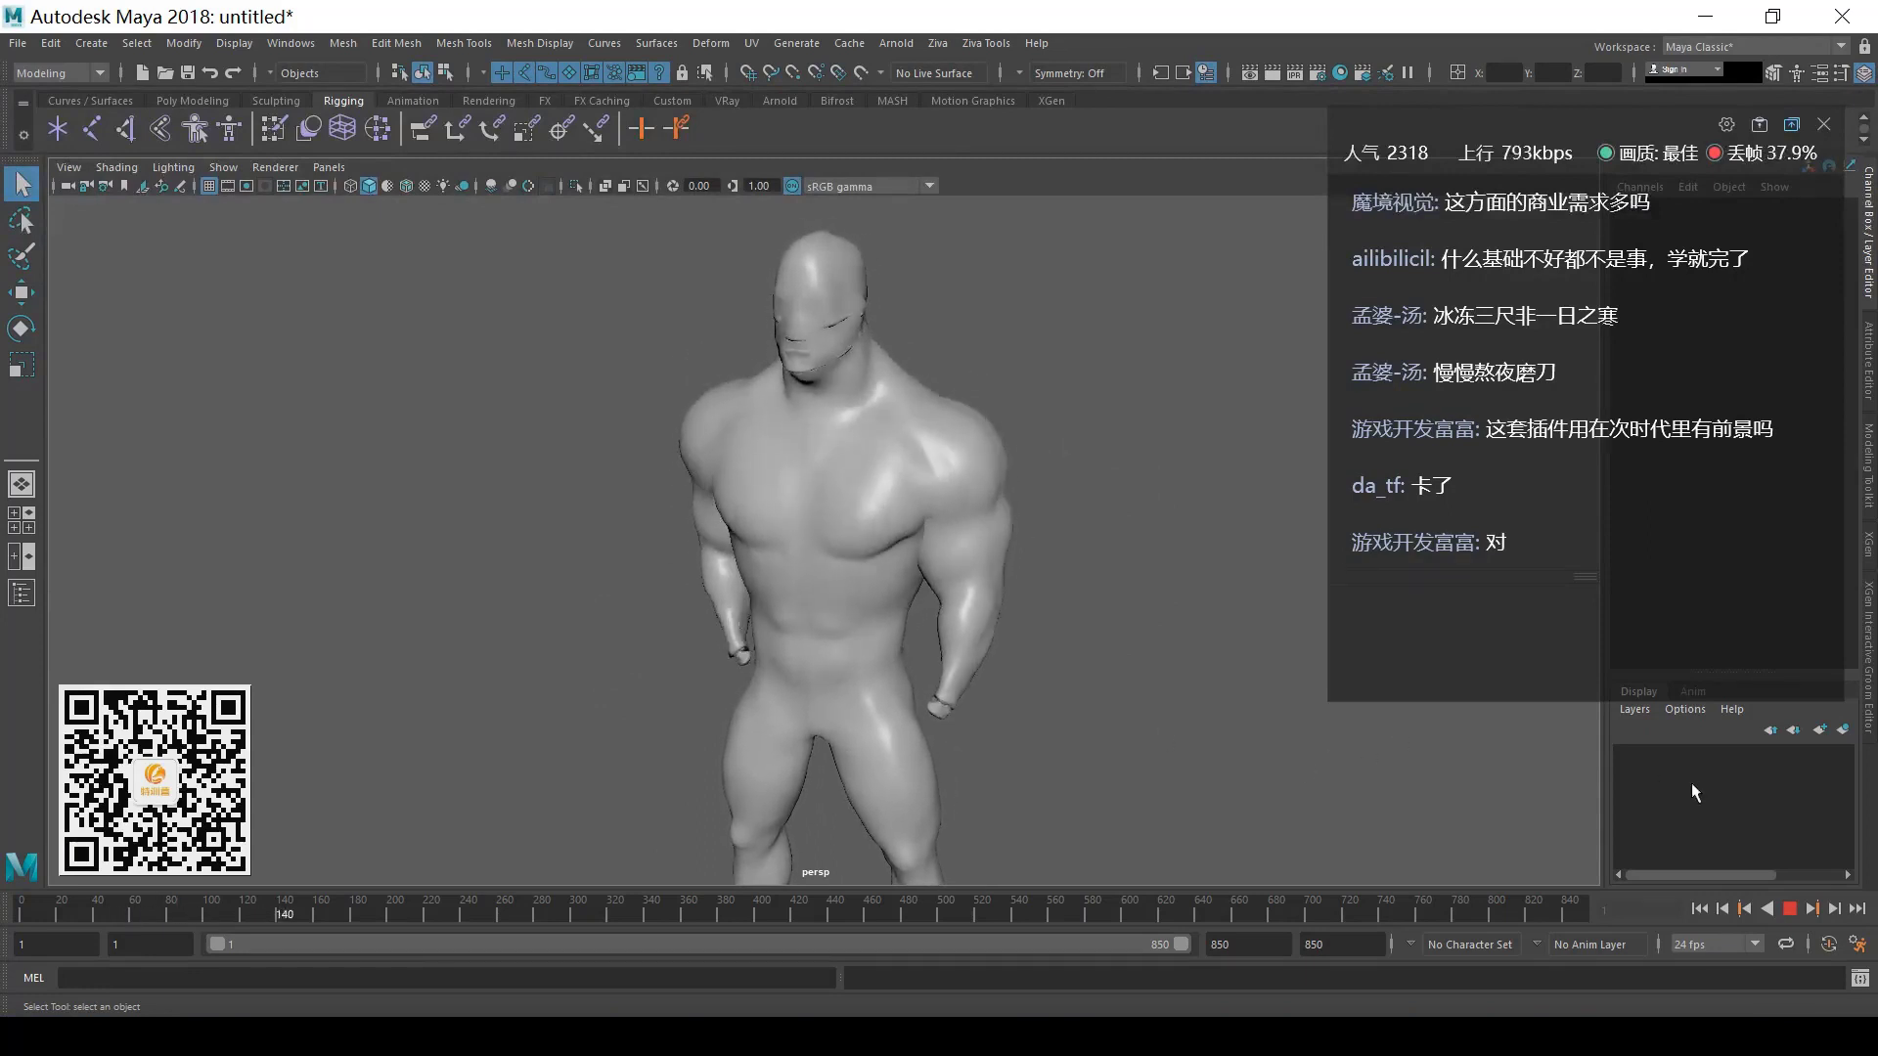
{"action": "left_click", "coordinate": [1790, 909]}
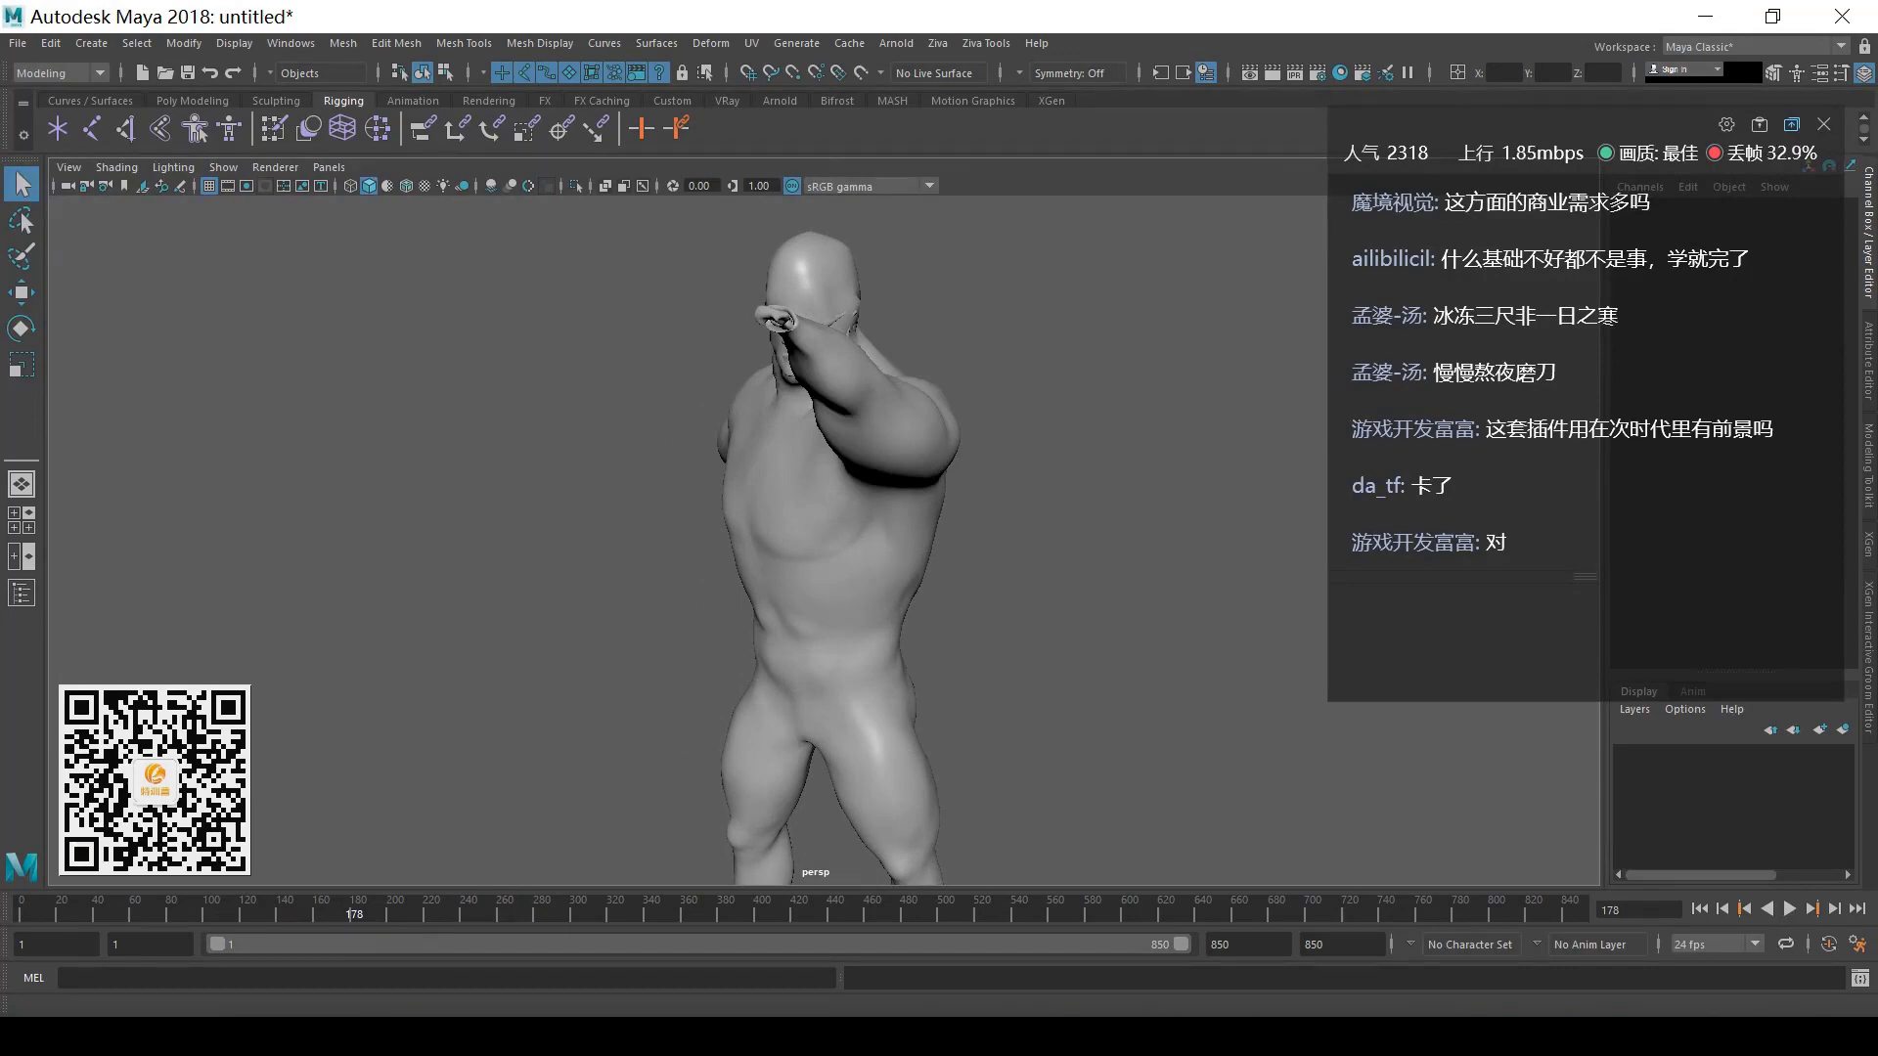
- Switch to the course page in the browser, review the chapter outline and live lesson list, and return to Maya
{"action": "left_click", "coordinate": [323, 944]}
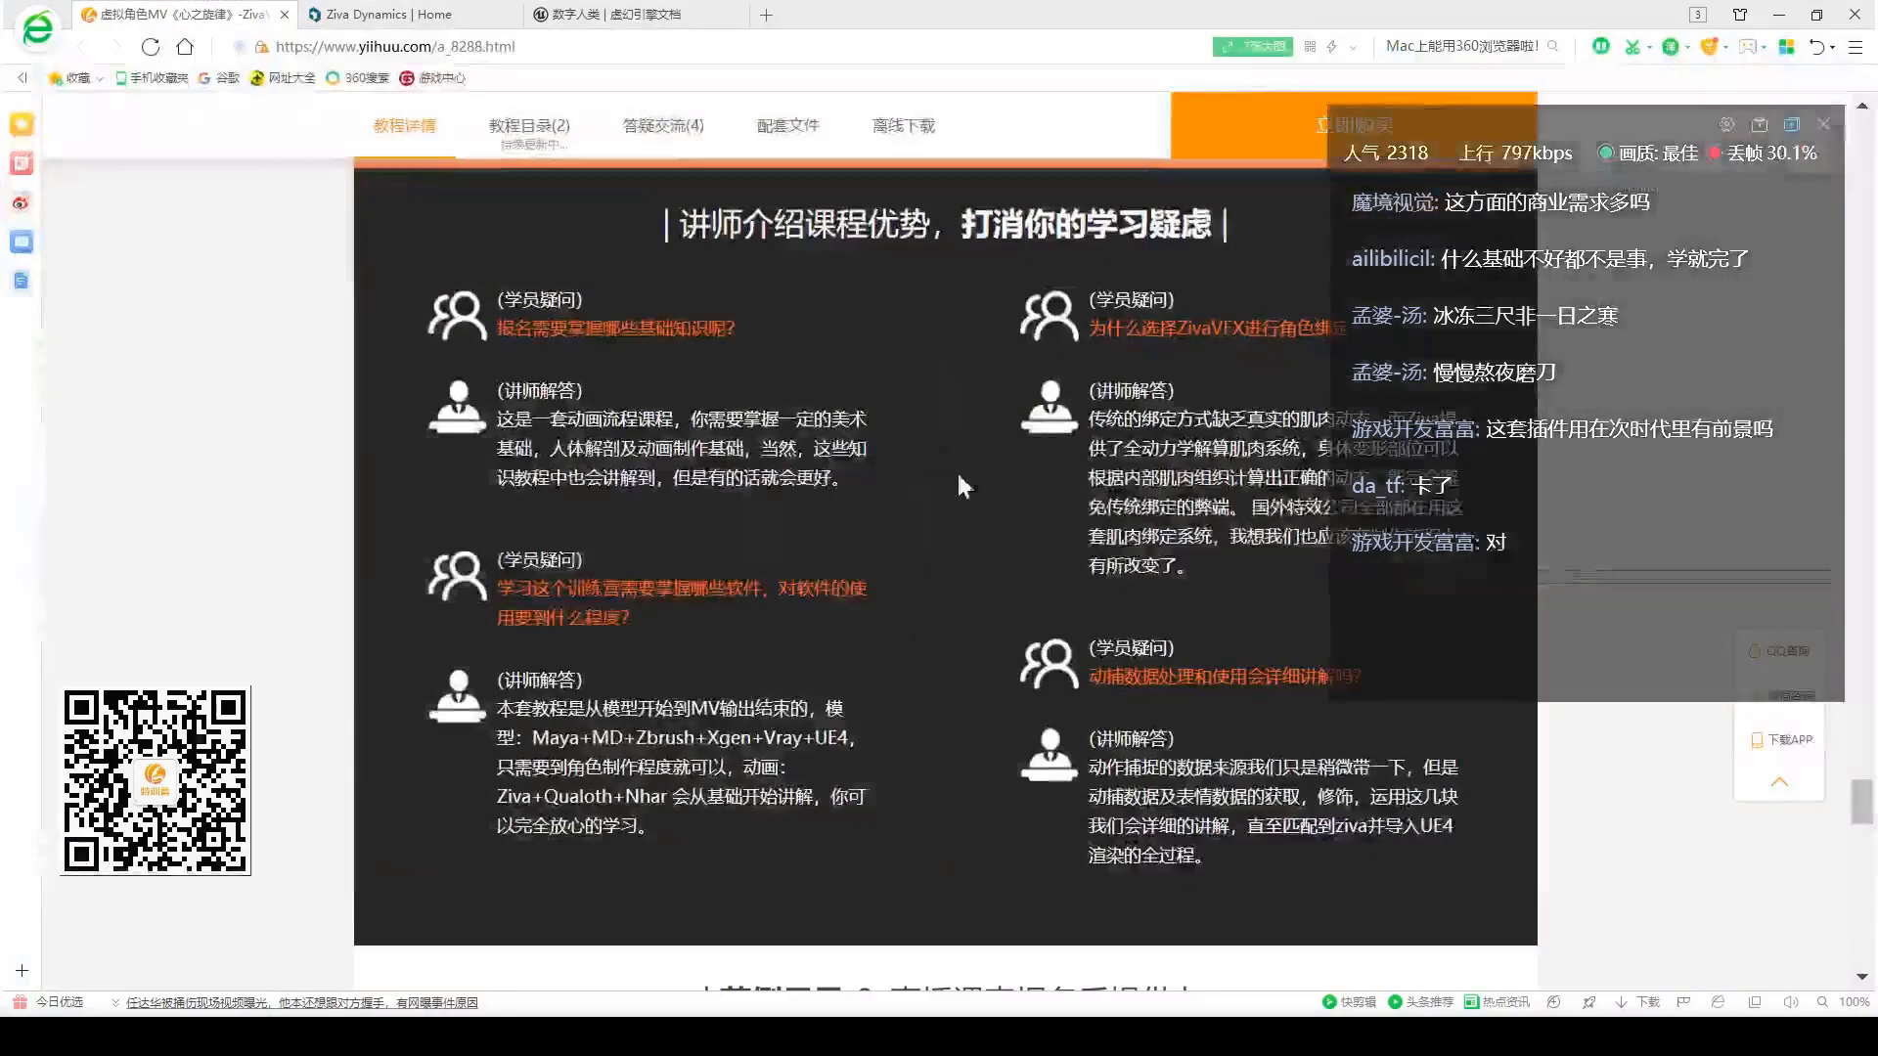
{"action": "left_click", "coordinate": [1863, 861]}
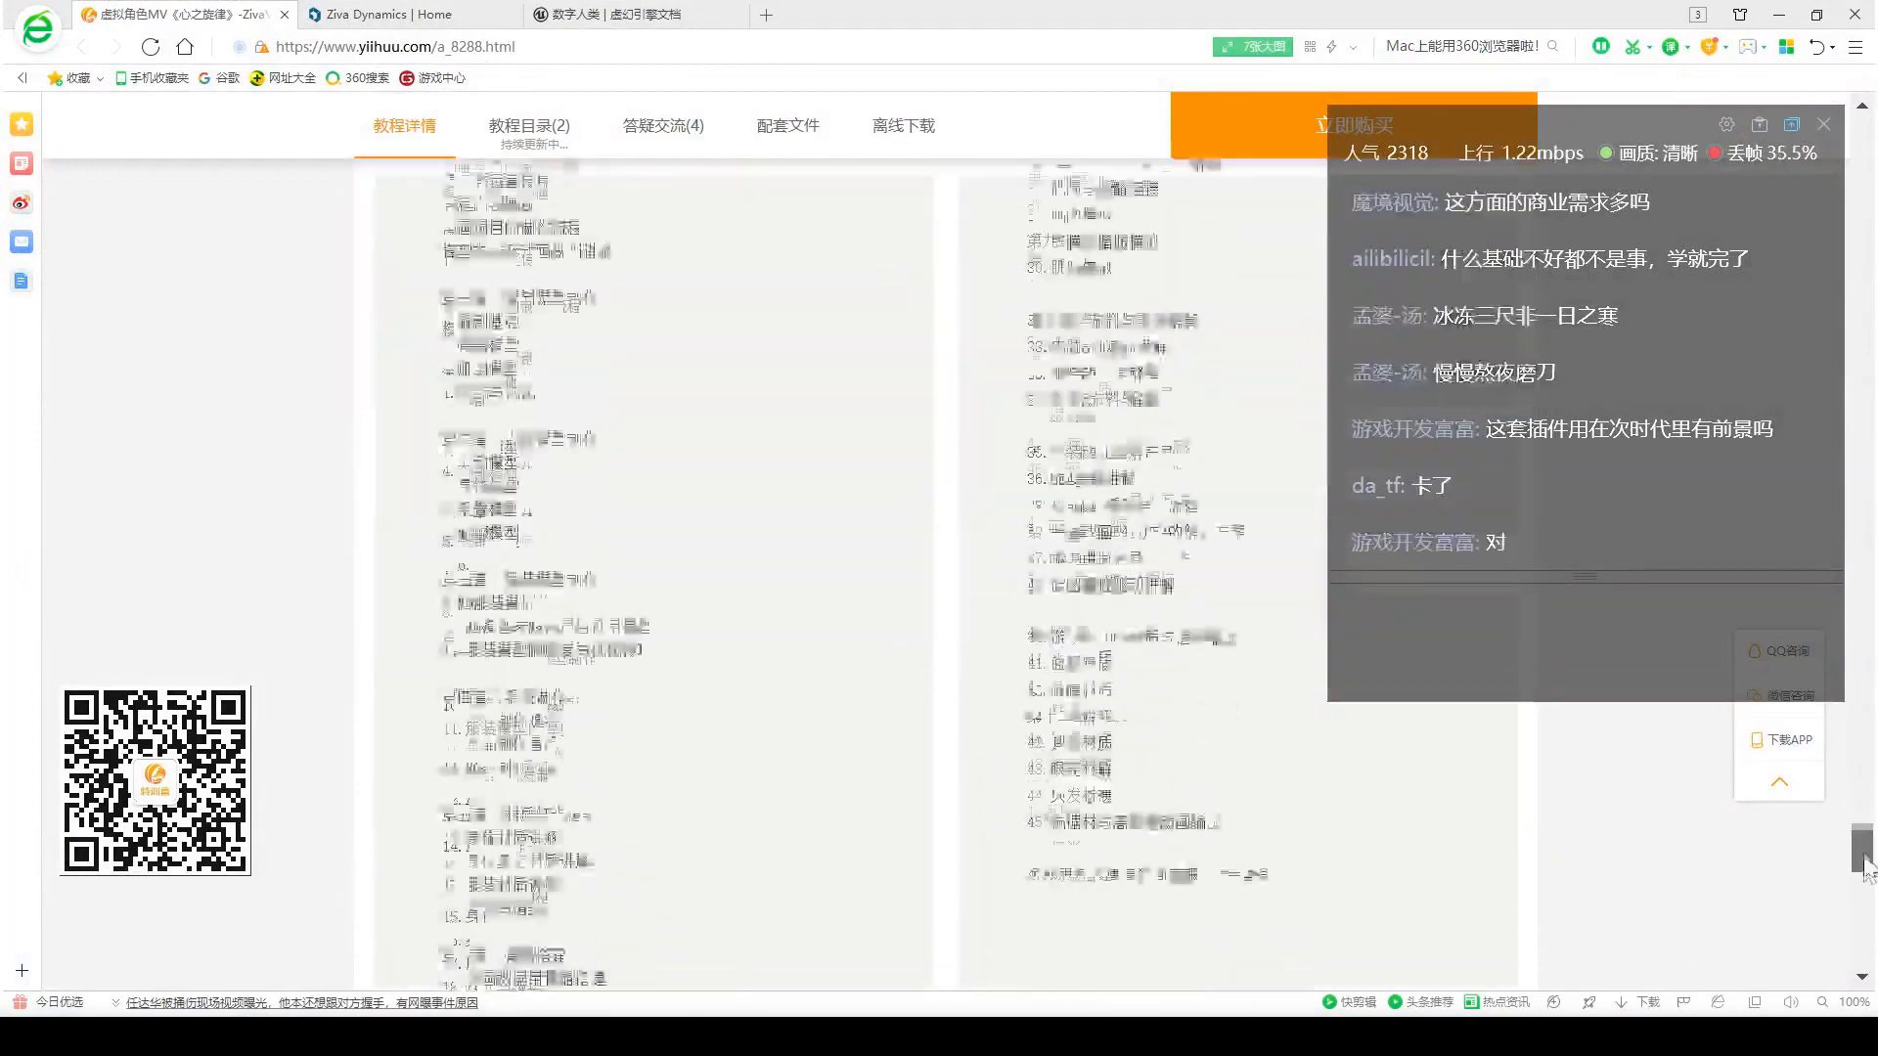
{"action": "left_click_drag", "start_coordinate": [1864, 866], "coordinate": [1863, 885]}
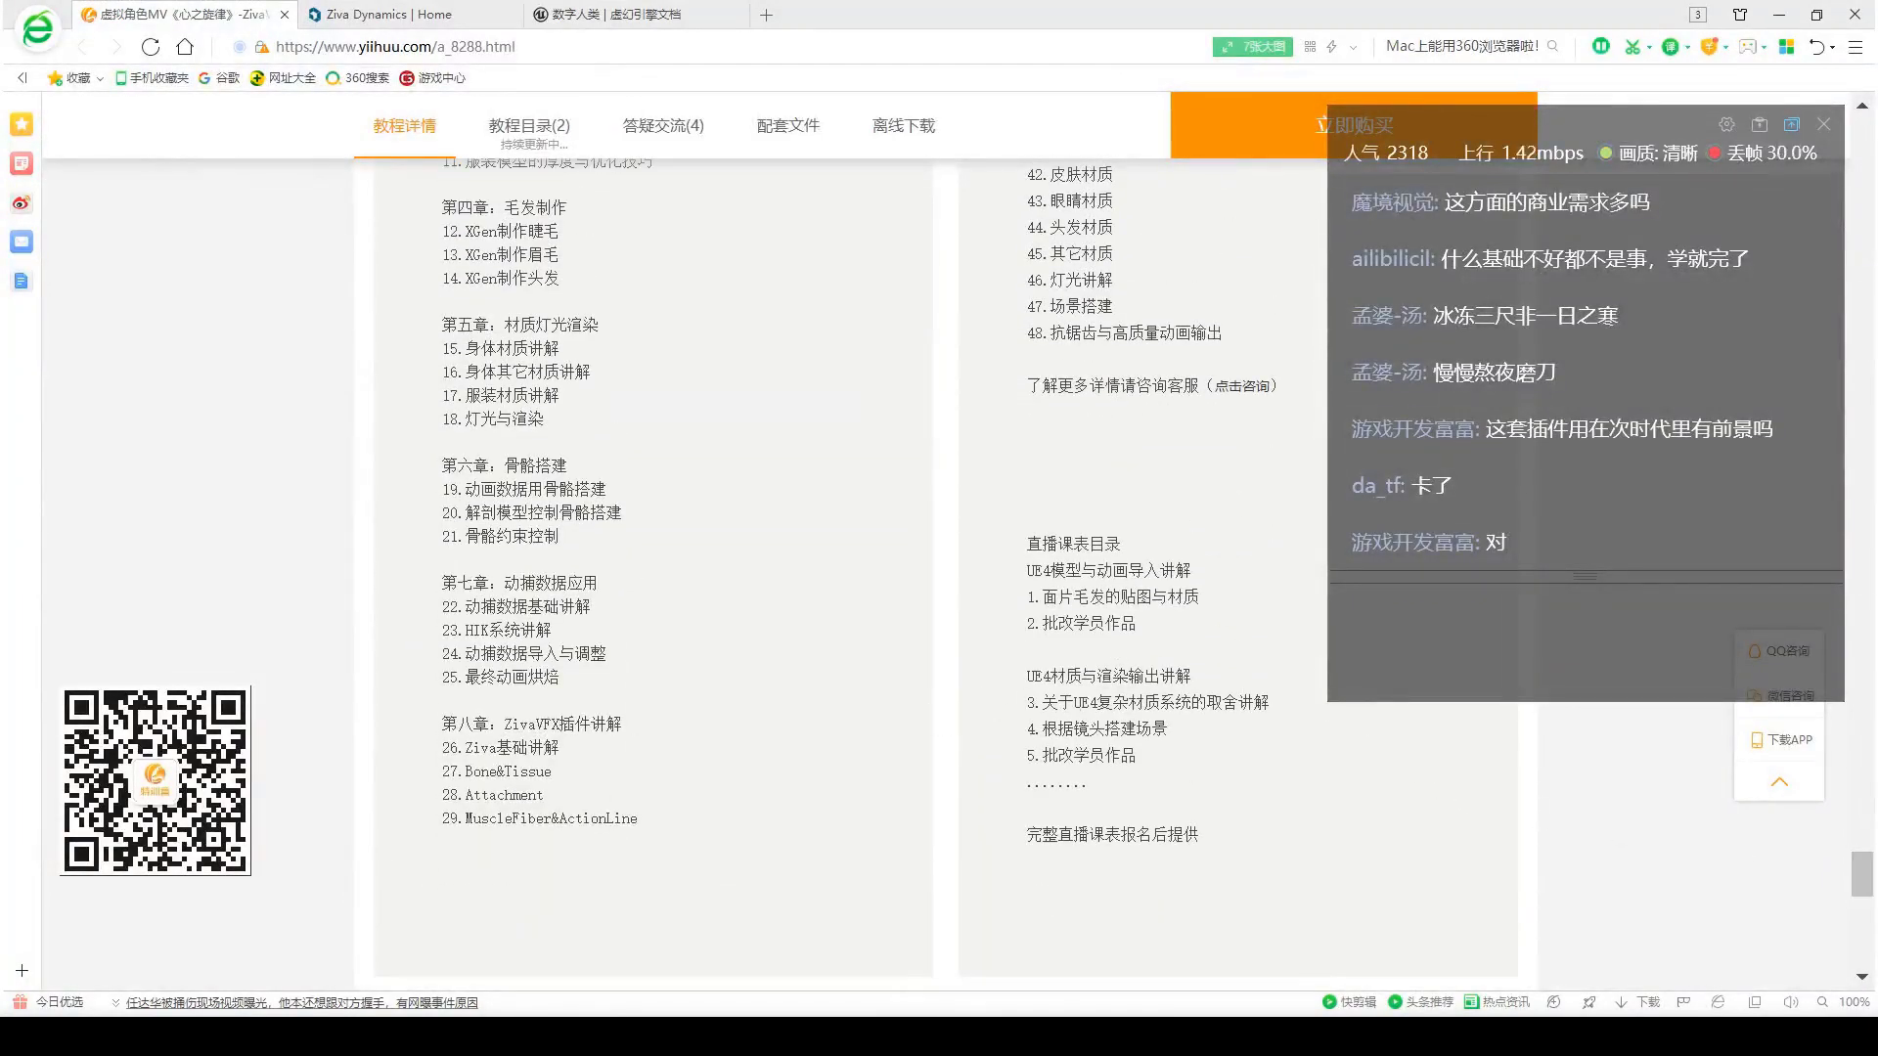
{"action": "scroll", "coordinate": [1154, 489], "scroll_direction": "up", "scroll_amount": 1}
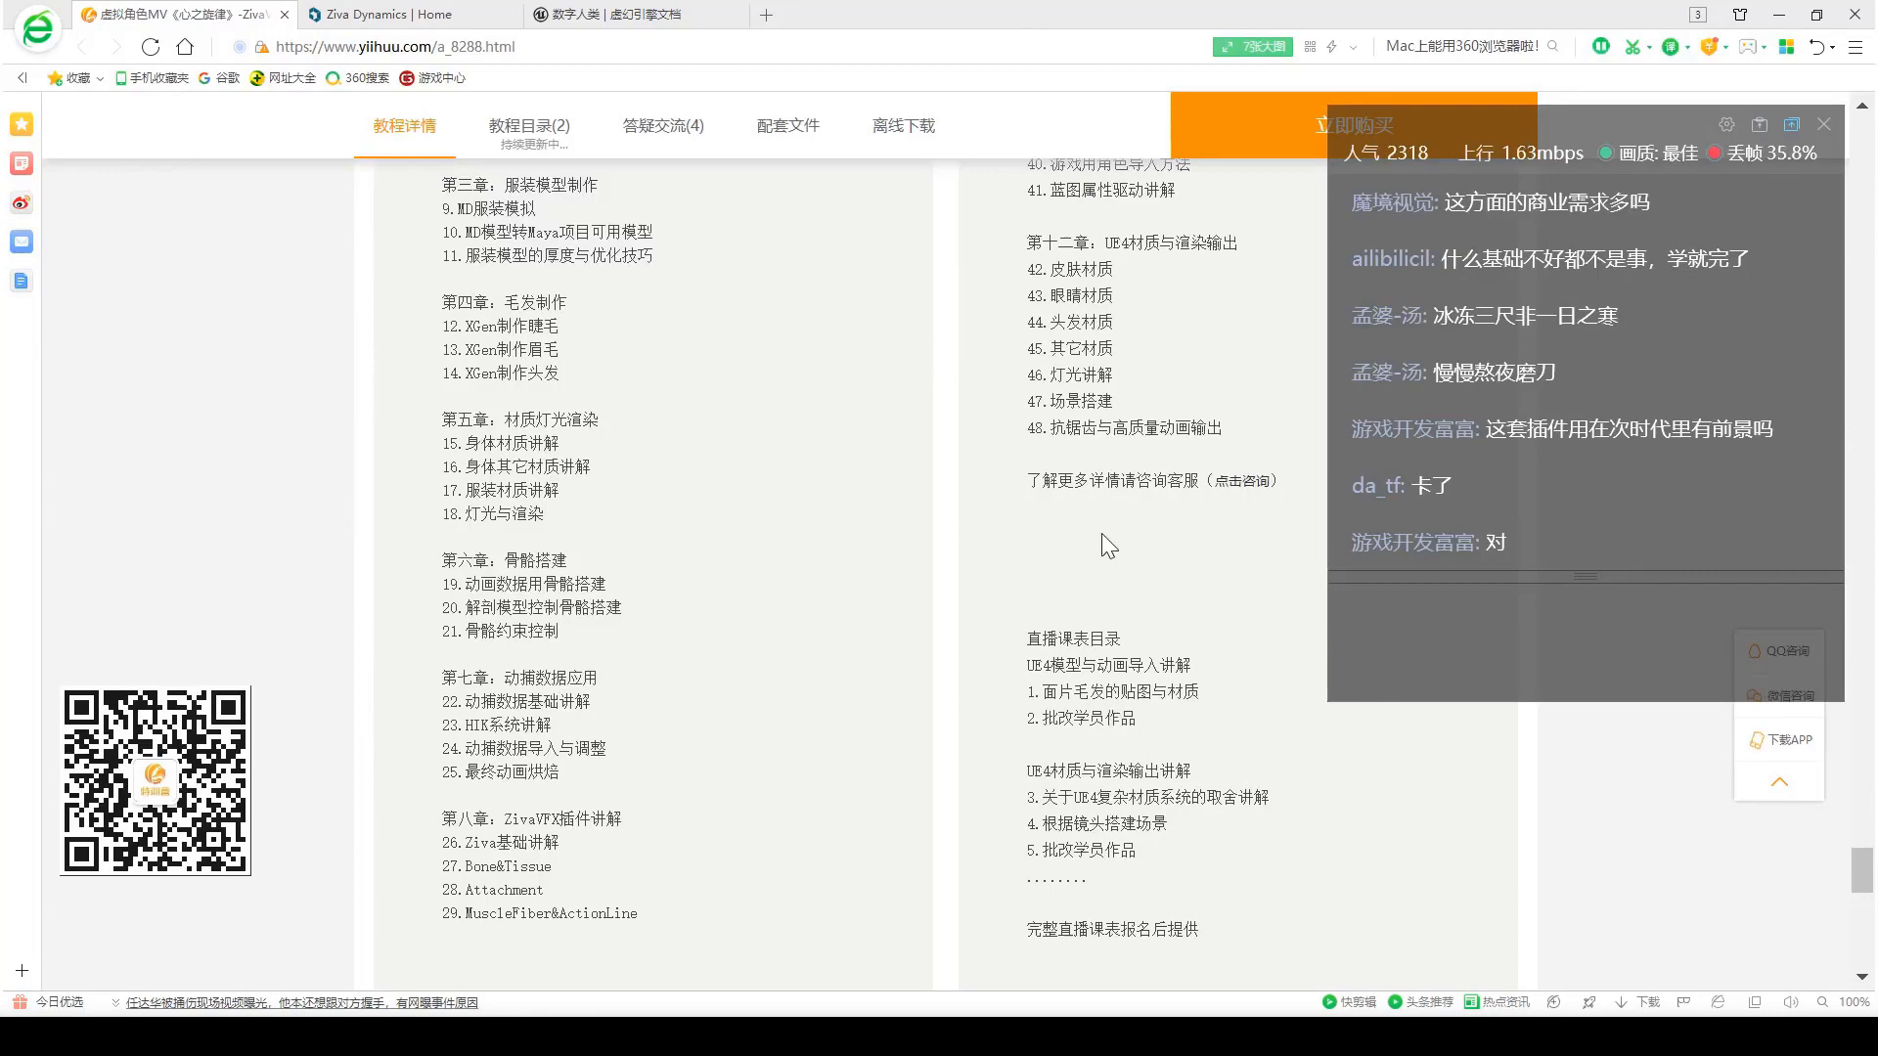
{"action": "left_click", "coordinate": [1779, 15]}
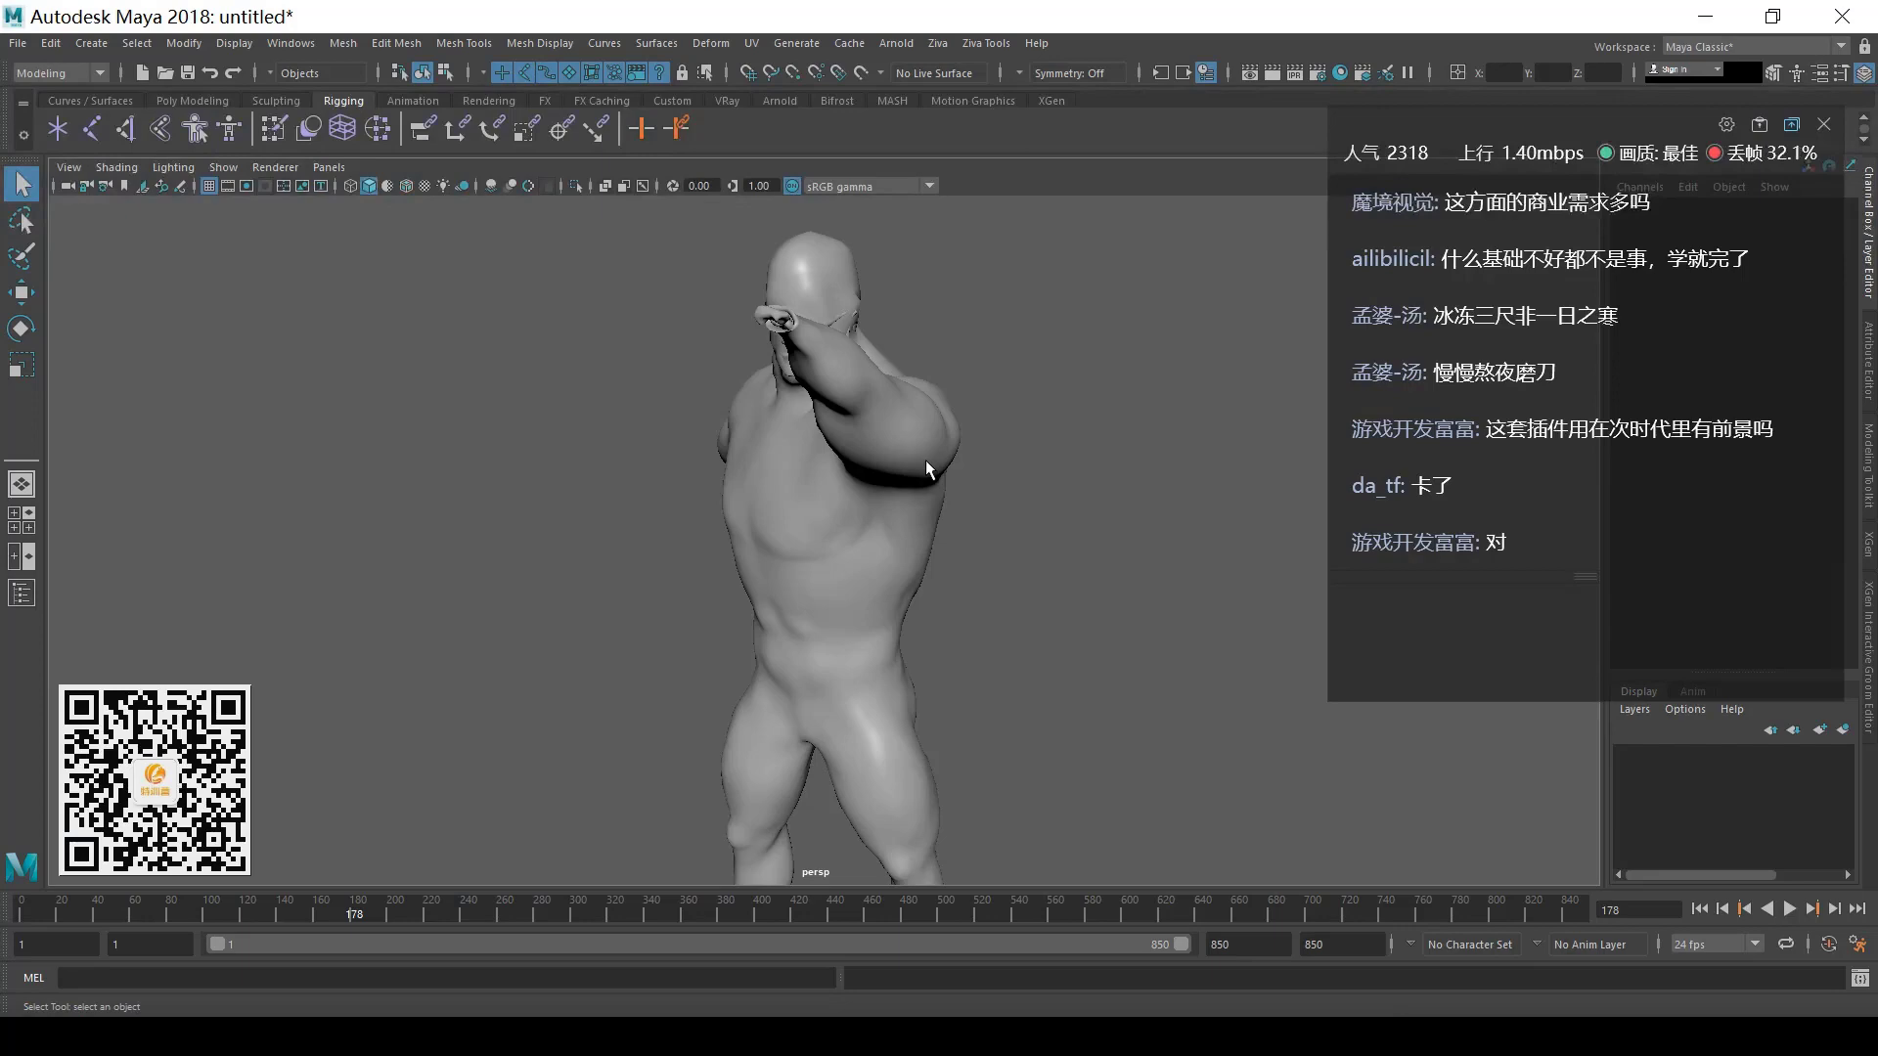
{"action": "left_click_drag", "start_coordinate": [1059, 619], "coordinate": [671, 398]}
{"action": "left_click", "coordinate": [1078, 604]}
- Switch to the Video folder in File Explorer and play UE4.mp4
{"action": "mouse_move", "coordinate": [264, 1027]}
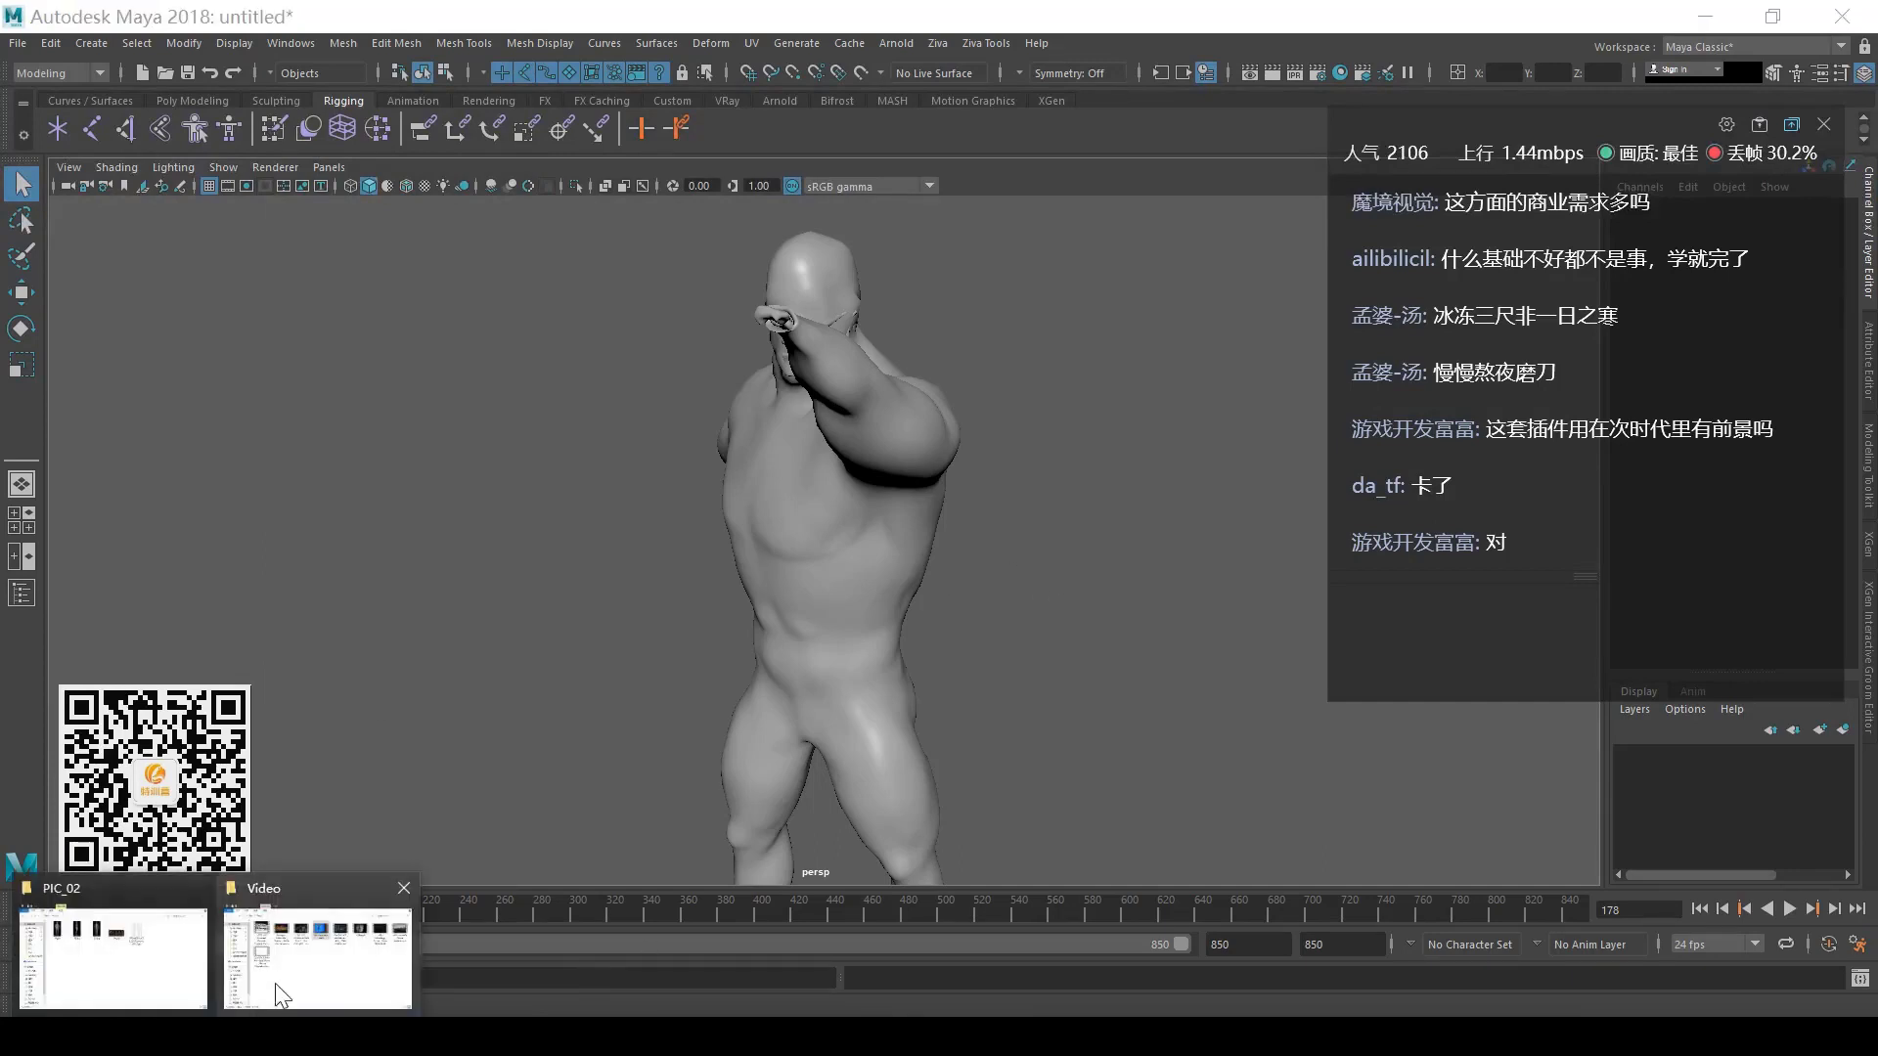
{"action": "left_click", "coordinate": [279, 973]}
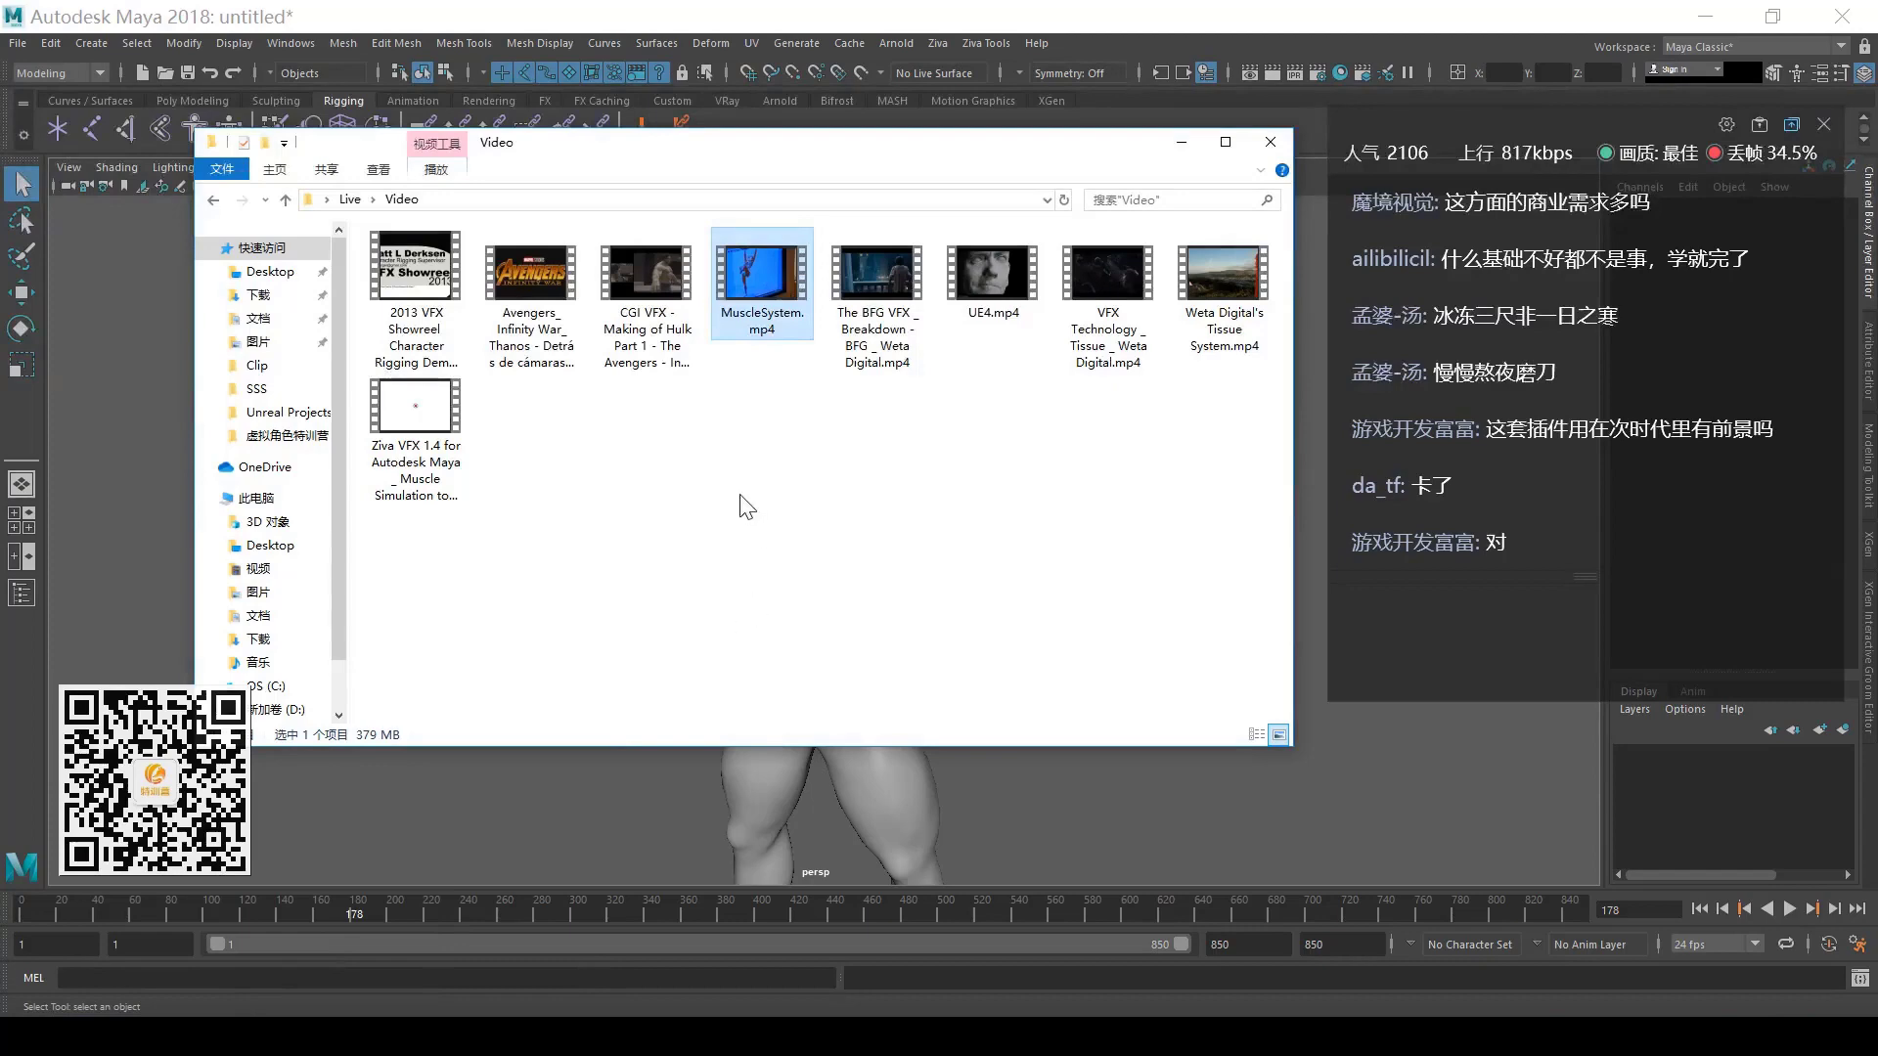
{"action": "left_click", "coordinate": [584, 469]}
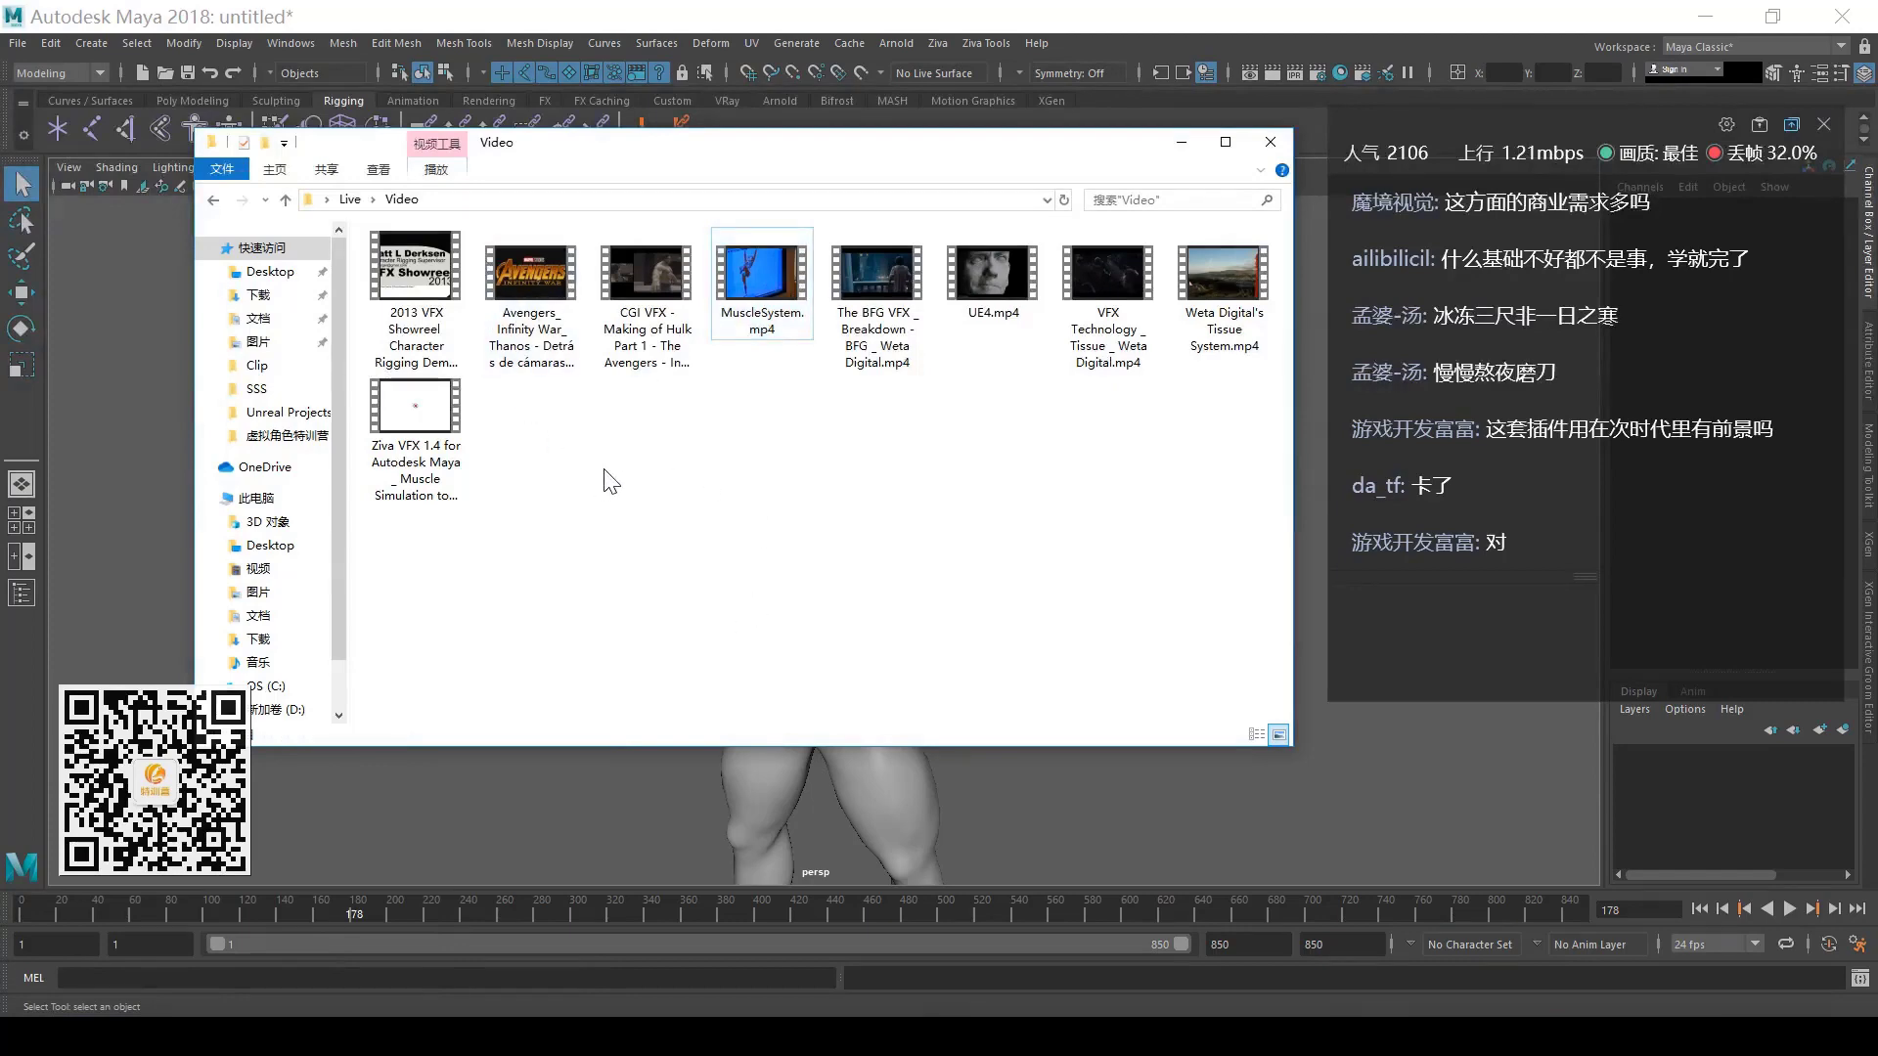
{"action": "double_click", "coordinate": [992, 274]}
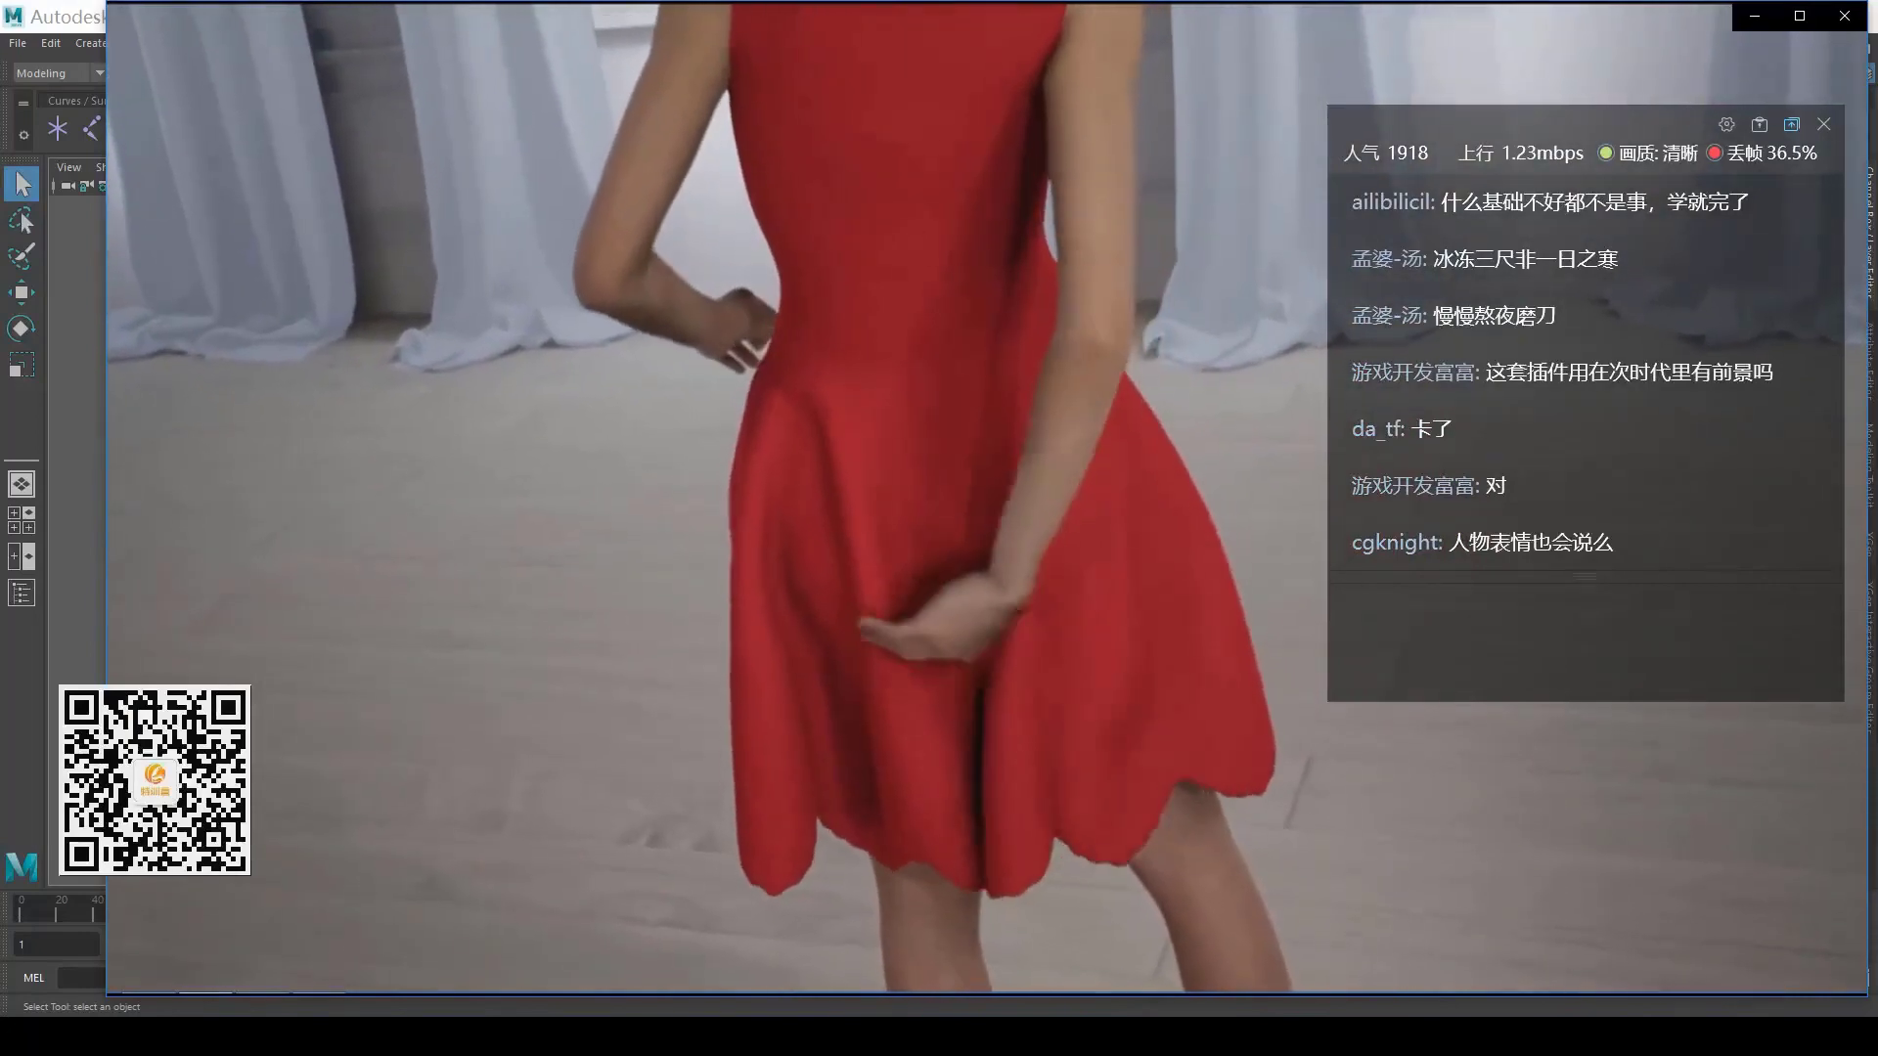
- Pause the UE4 video at 0:01:17, minimize the player and return to Maya
{"action": "mouse_move", "coordinate": [785, 354]}
{"action": "left_click", "coordinate": [987, 960]}
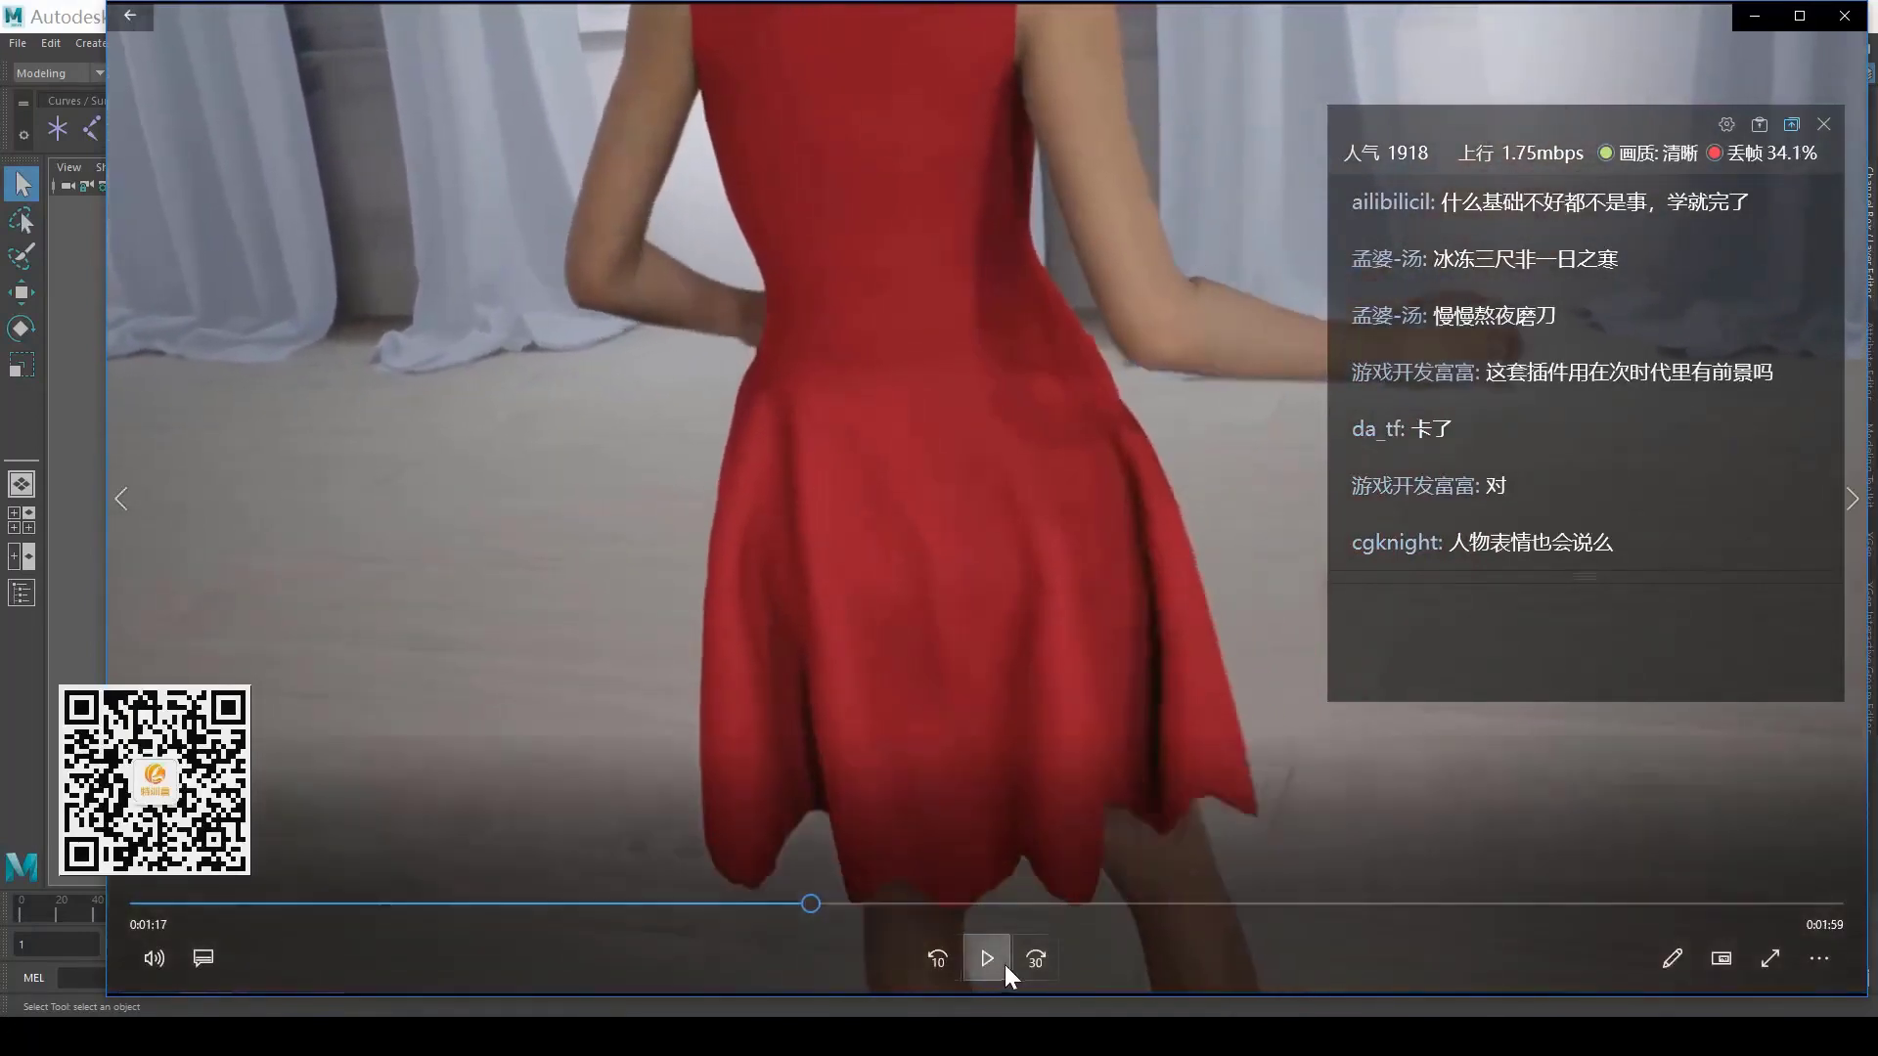
{"action": "left_click", "coordinate": [1748, 17]}
{"action": "left_click", "coordinate": [952, 341]}
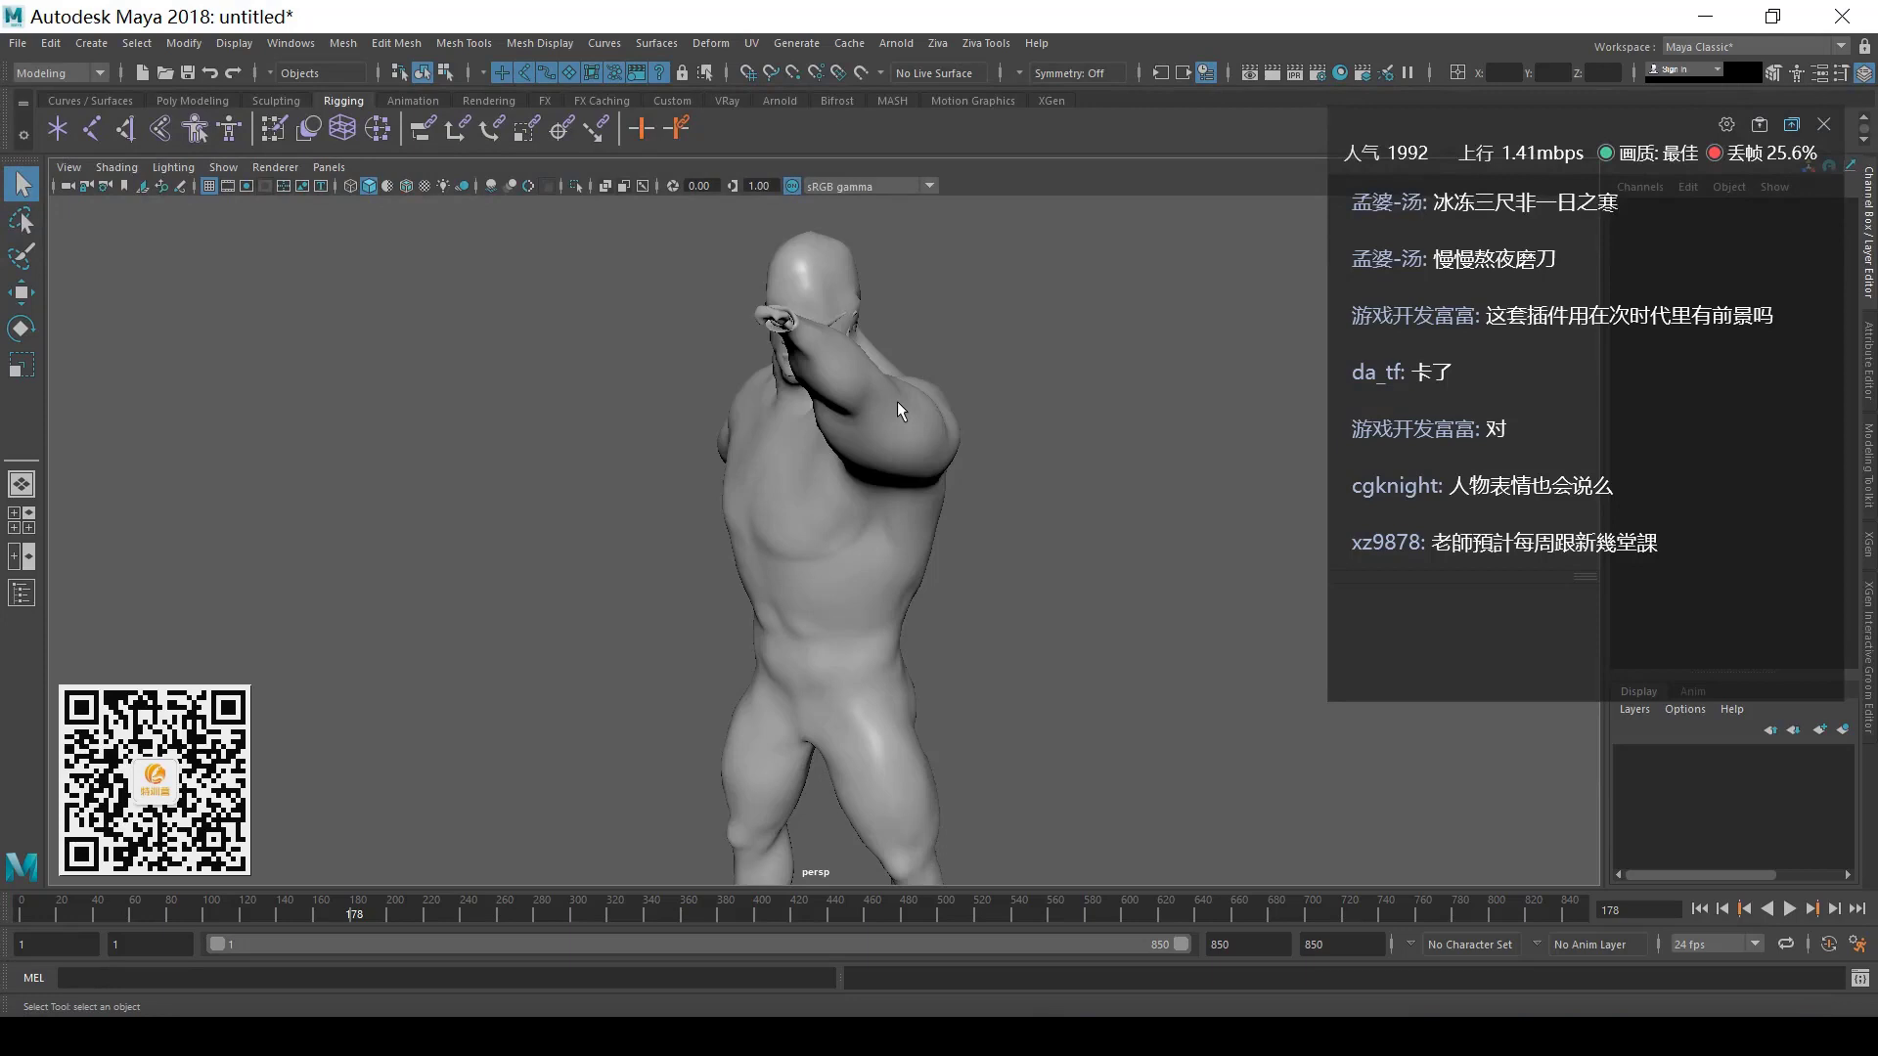
- Resume the skin animation from frame 178 and stop it at frame 247
{"action": "scroll", "coordinate": [896, 401], "scroll_direction": "down", "scroll_amount": 3}
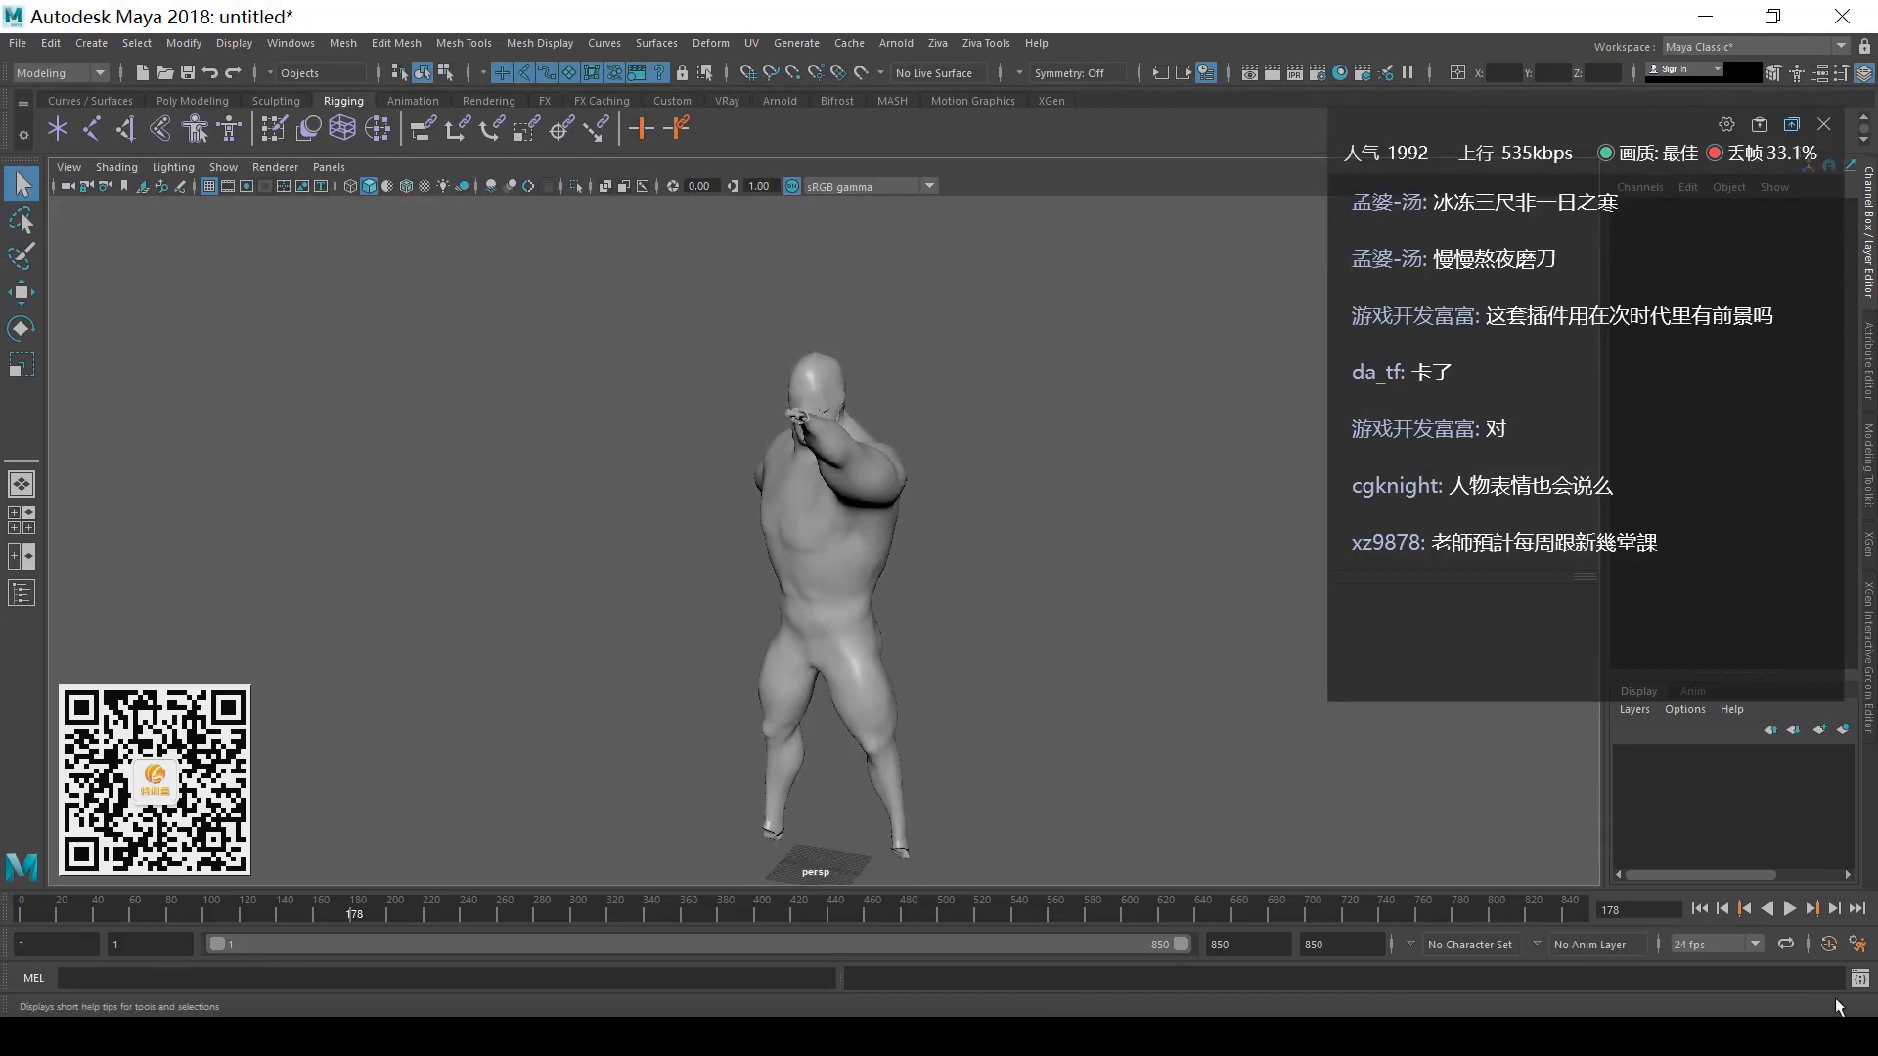
{"action": "left_click", "coordinate": [1791, 909]}
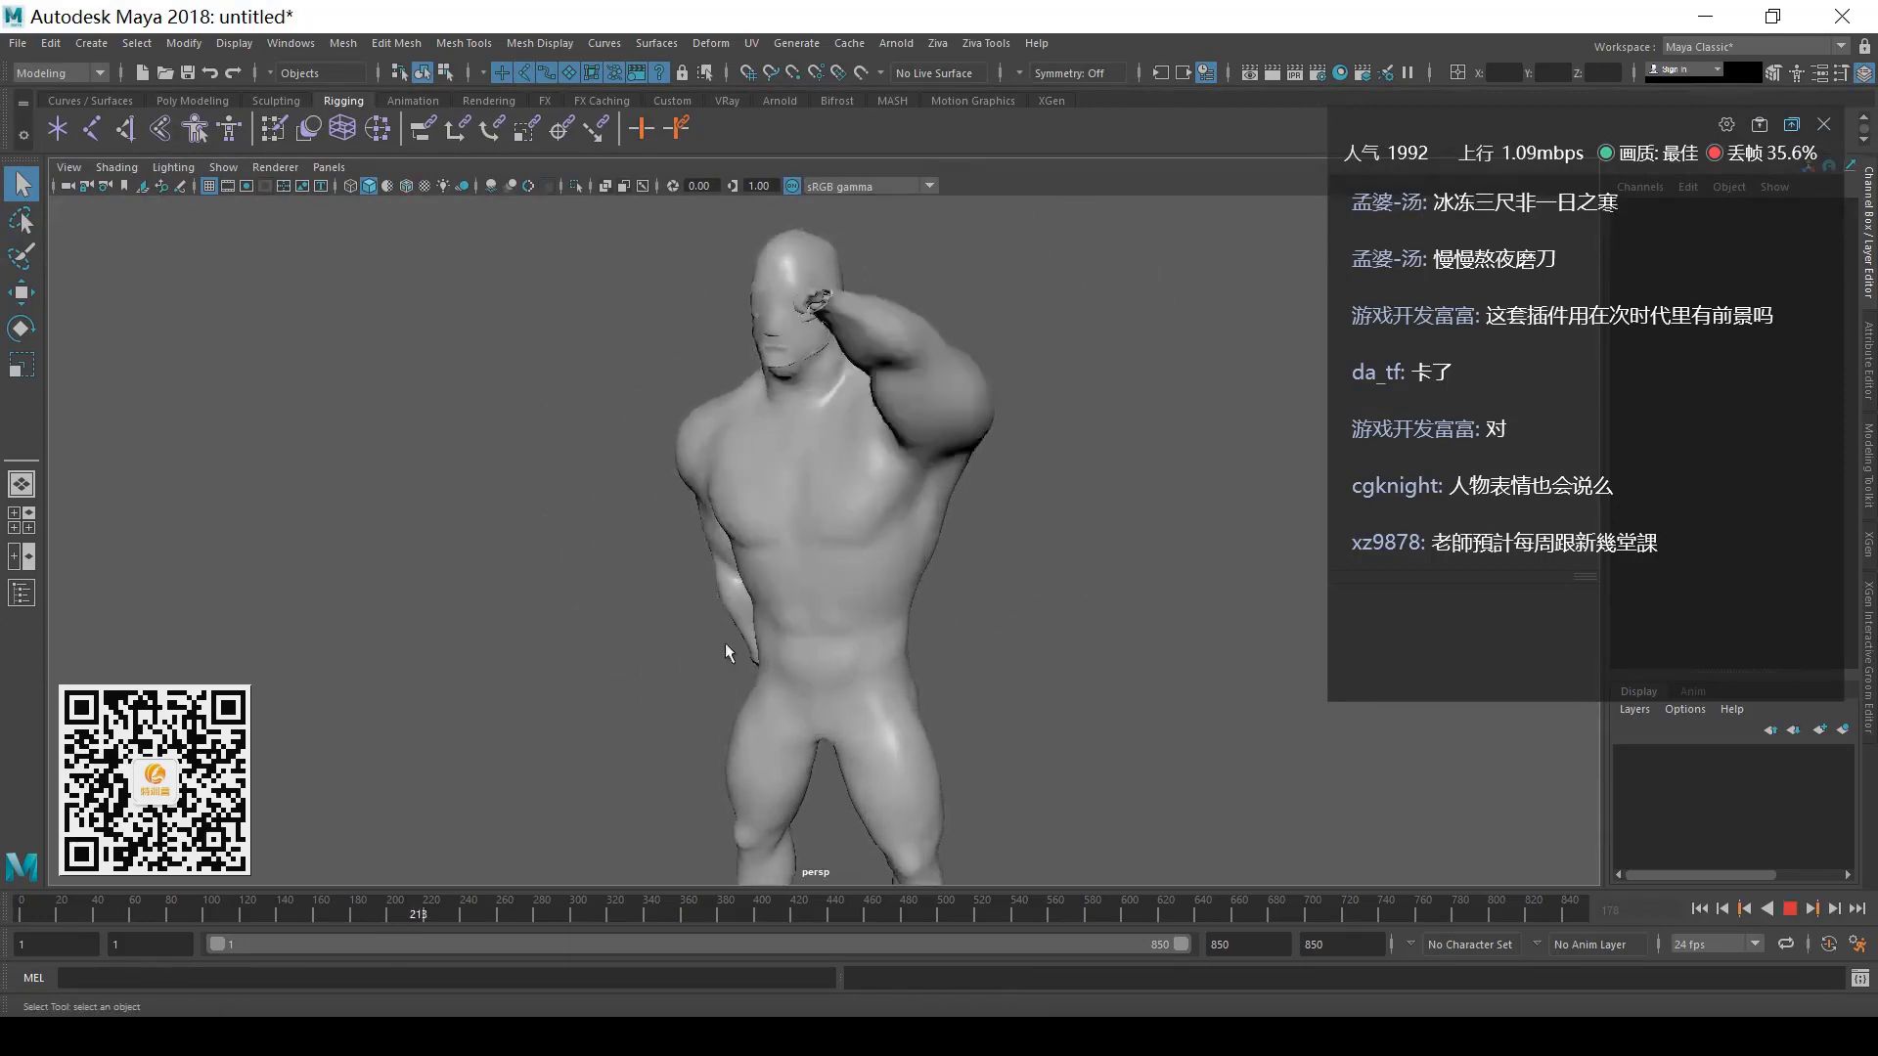
{"action": "left_click", "coordinate": [1791, 909]}
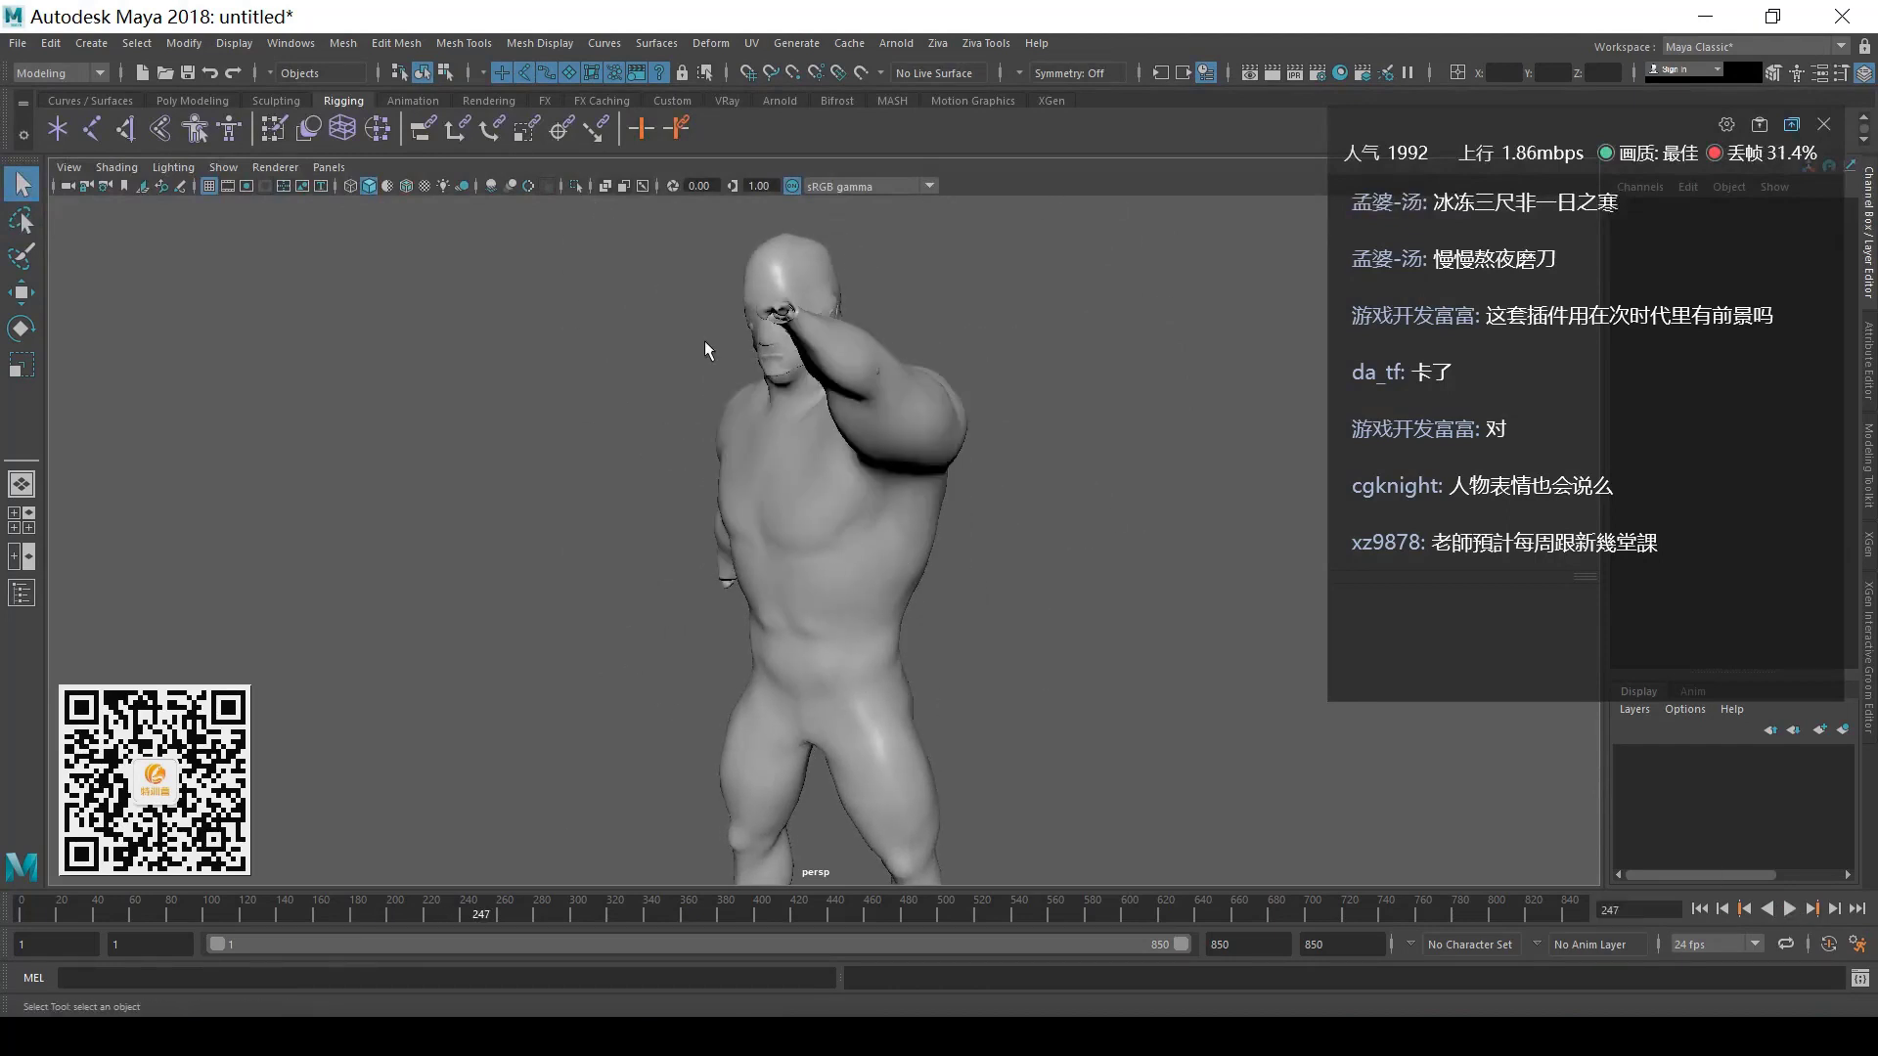
- Start a new empty scene, discarding the unsaved changes of the current one
{"action": "left_click", "coordinate": [17, 43]}
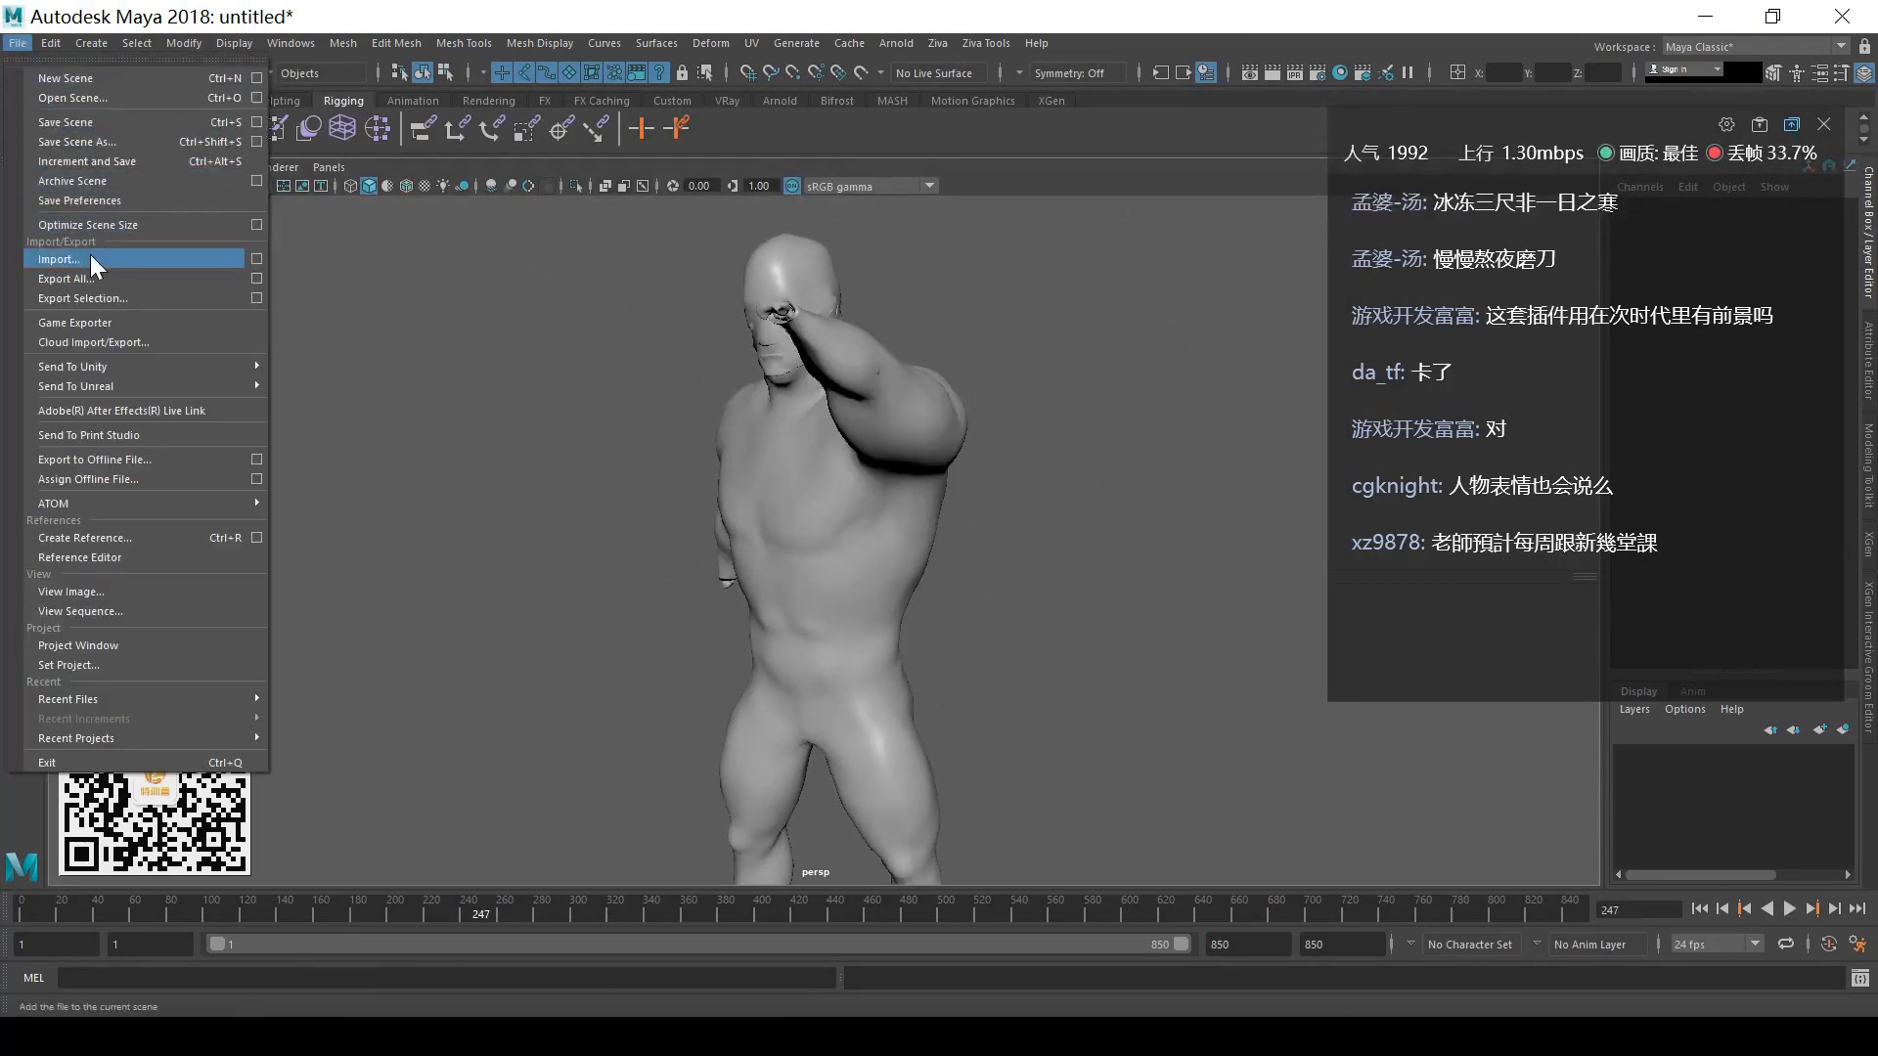
{"action": "left_click", "coordinate": [453, 335]}
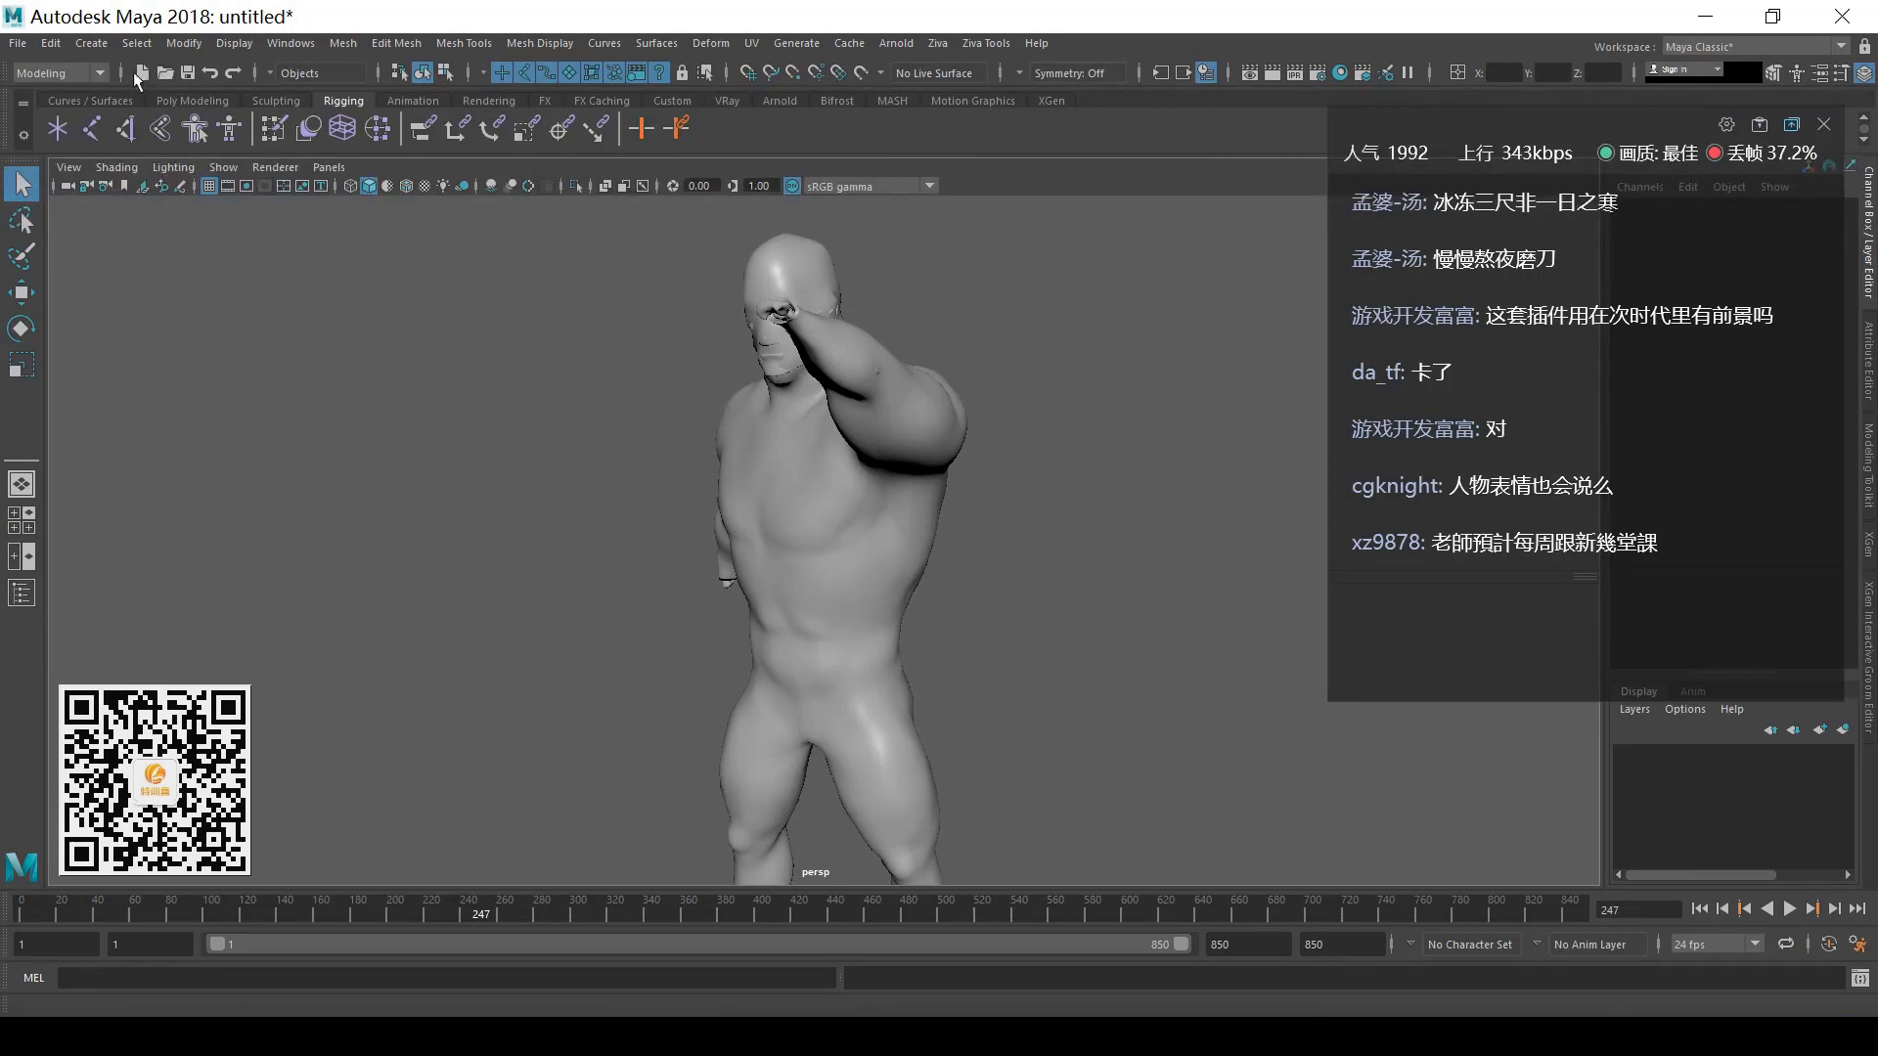
{"action": "left_click", "coordinate": [138, 74]}
{"action": "left_click", "coordinate": [947, 525]}
{"action": "left_click", "coordinate": [18, 44]}
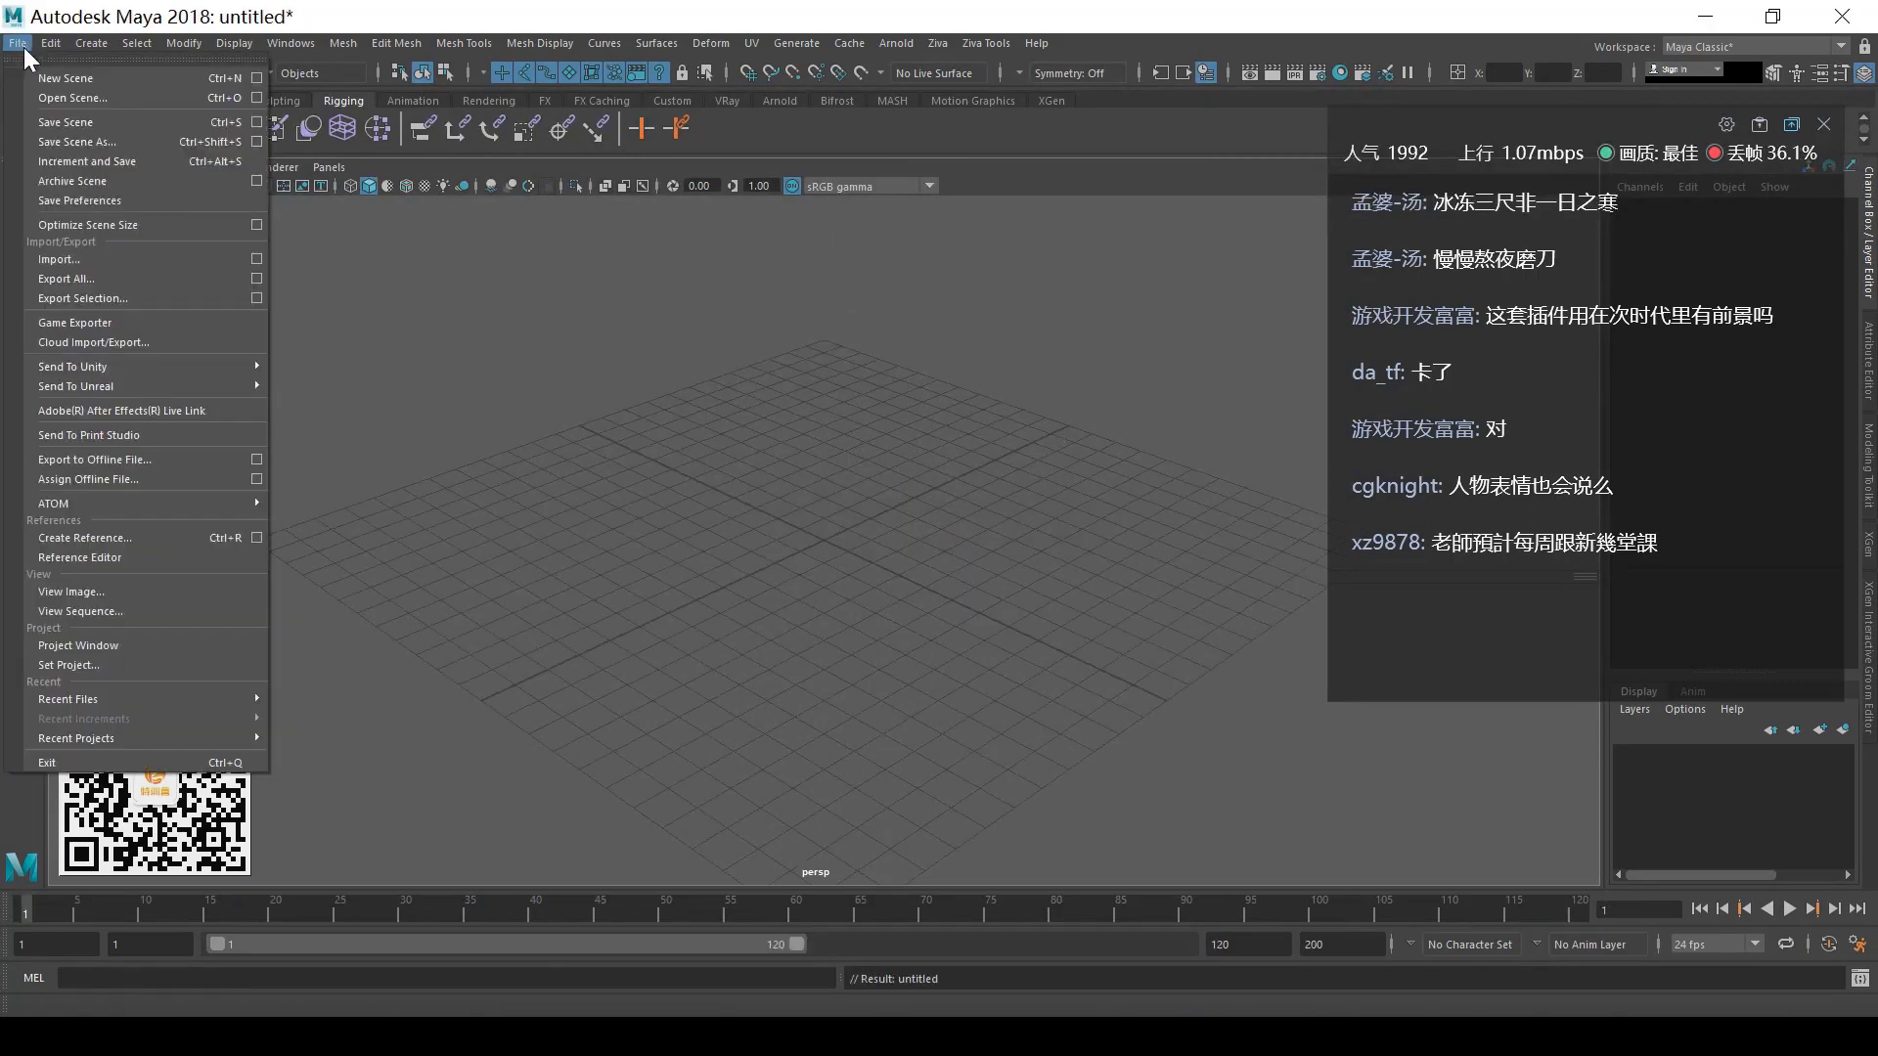
{"action": "key", "text": "Escape"}
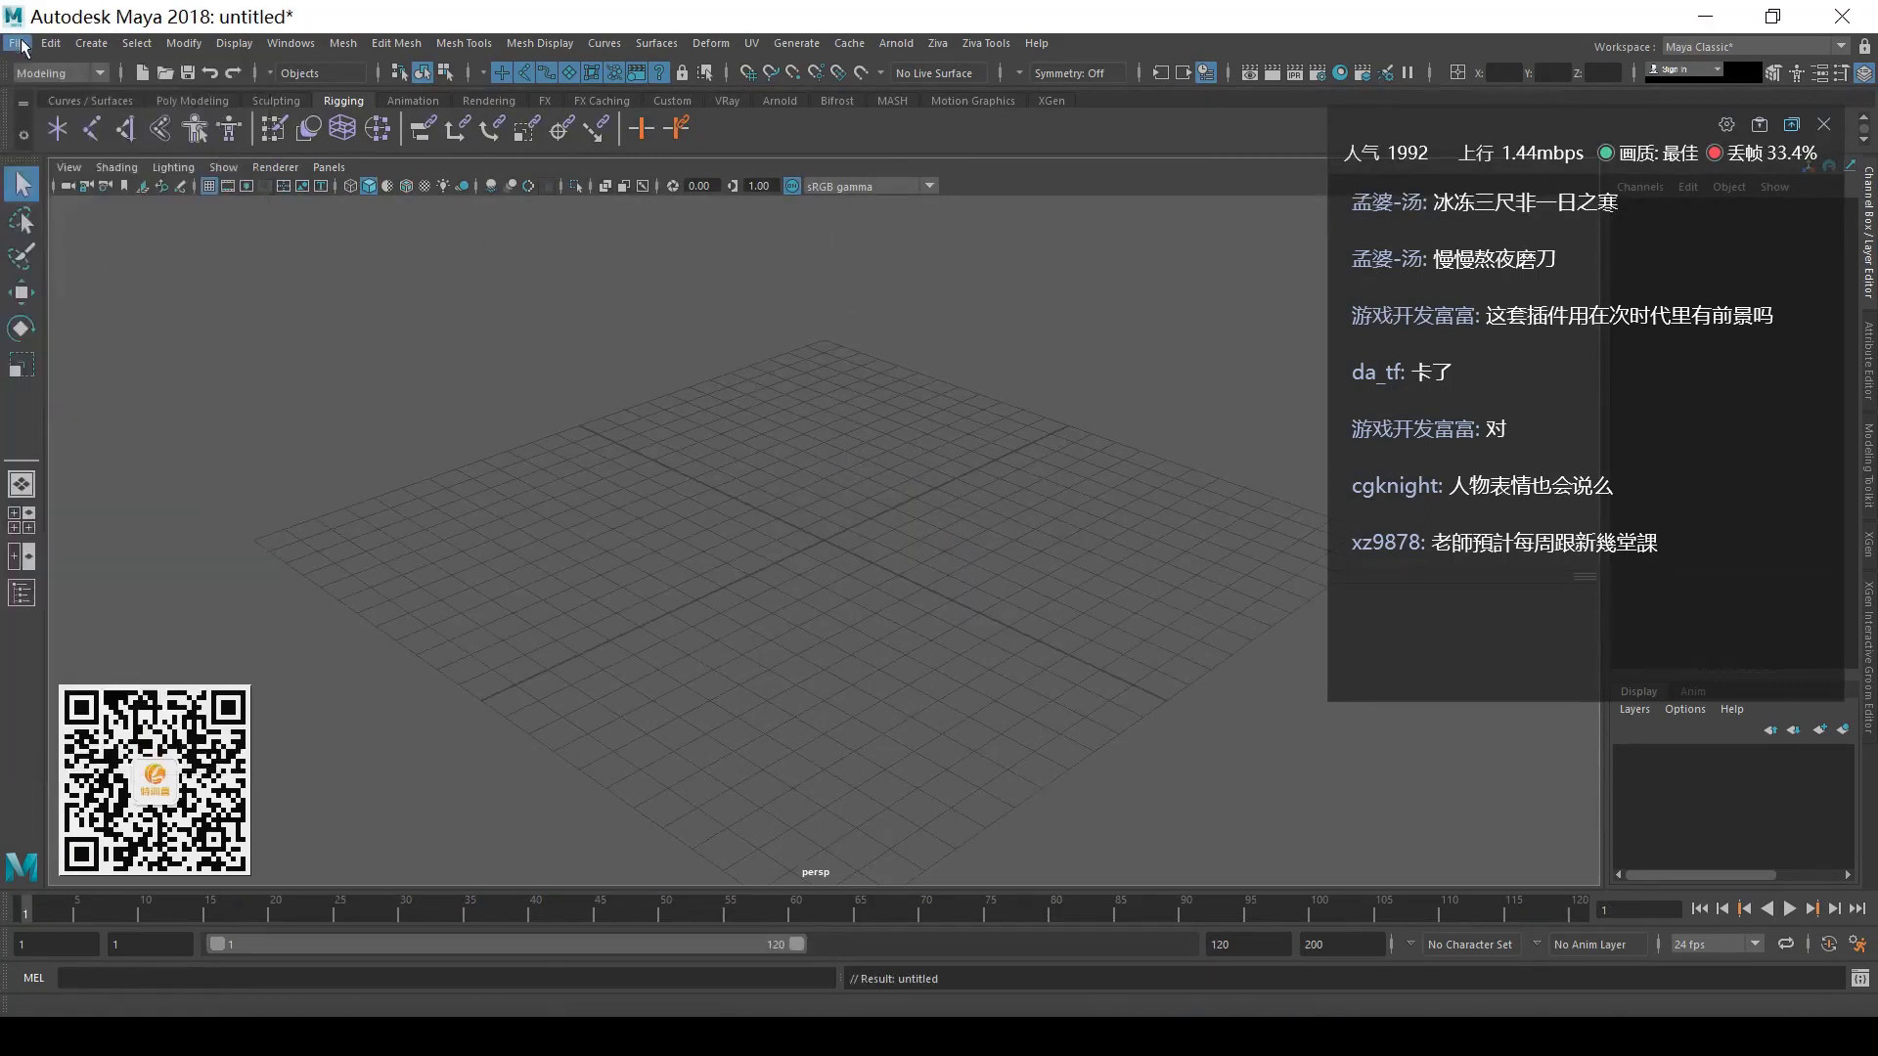
- Import Exp_V2_01.mb from the scenes/GirlPro/Live/A_ACT/Face folder into the empty scene
{"action": "left_click", "coordinate": [22, 46]}
{"action": "left_click", "coordinate": [88, 266]}
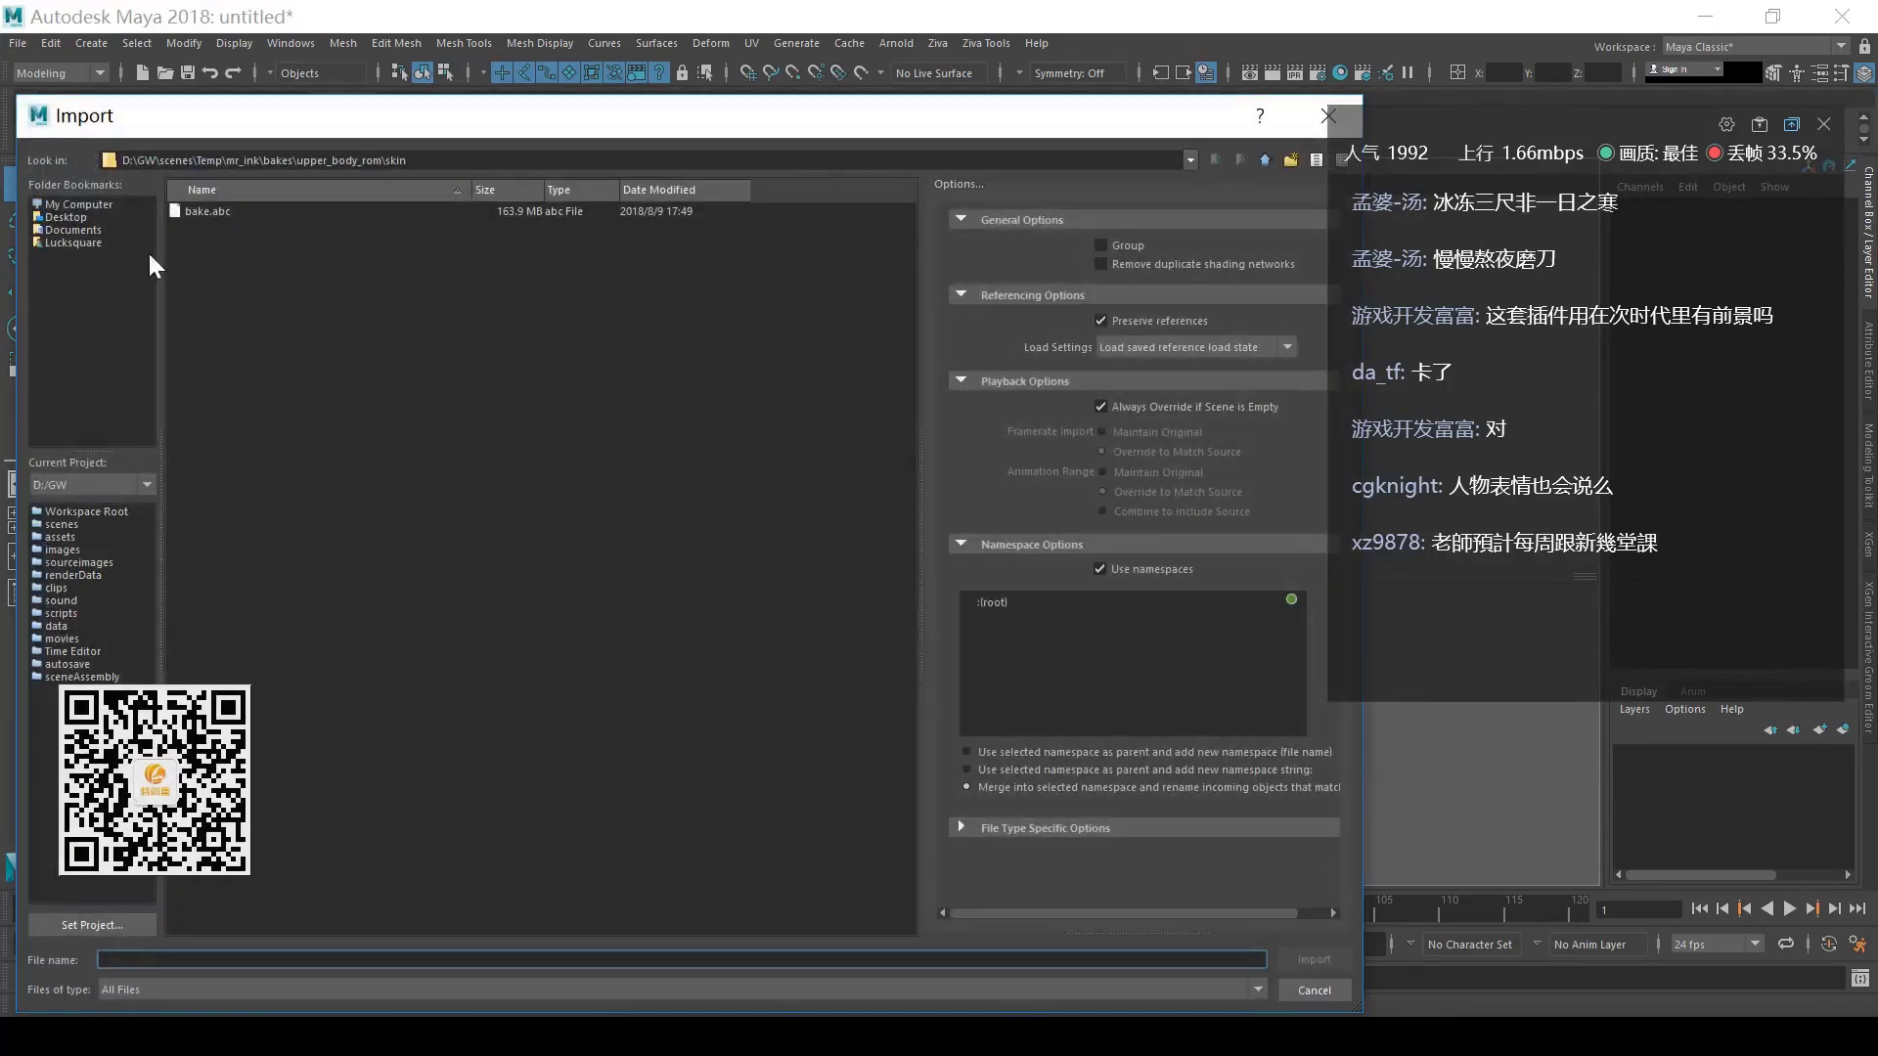
{"action": "left_click", "coordinate": [65, 527]}
{"action": "double_click", "coordinate": [225, 227]}
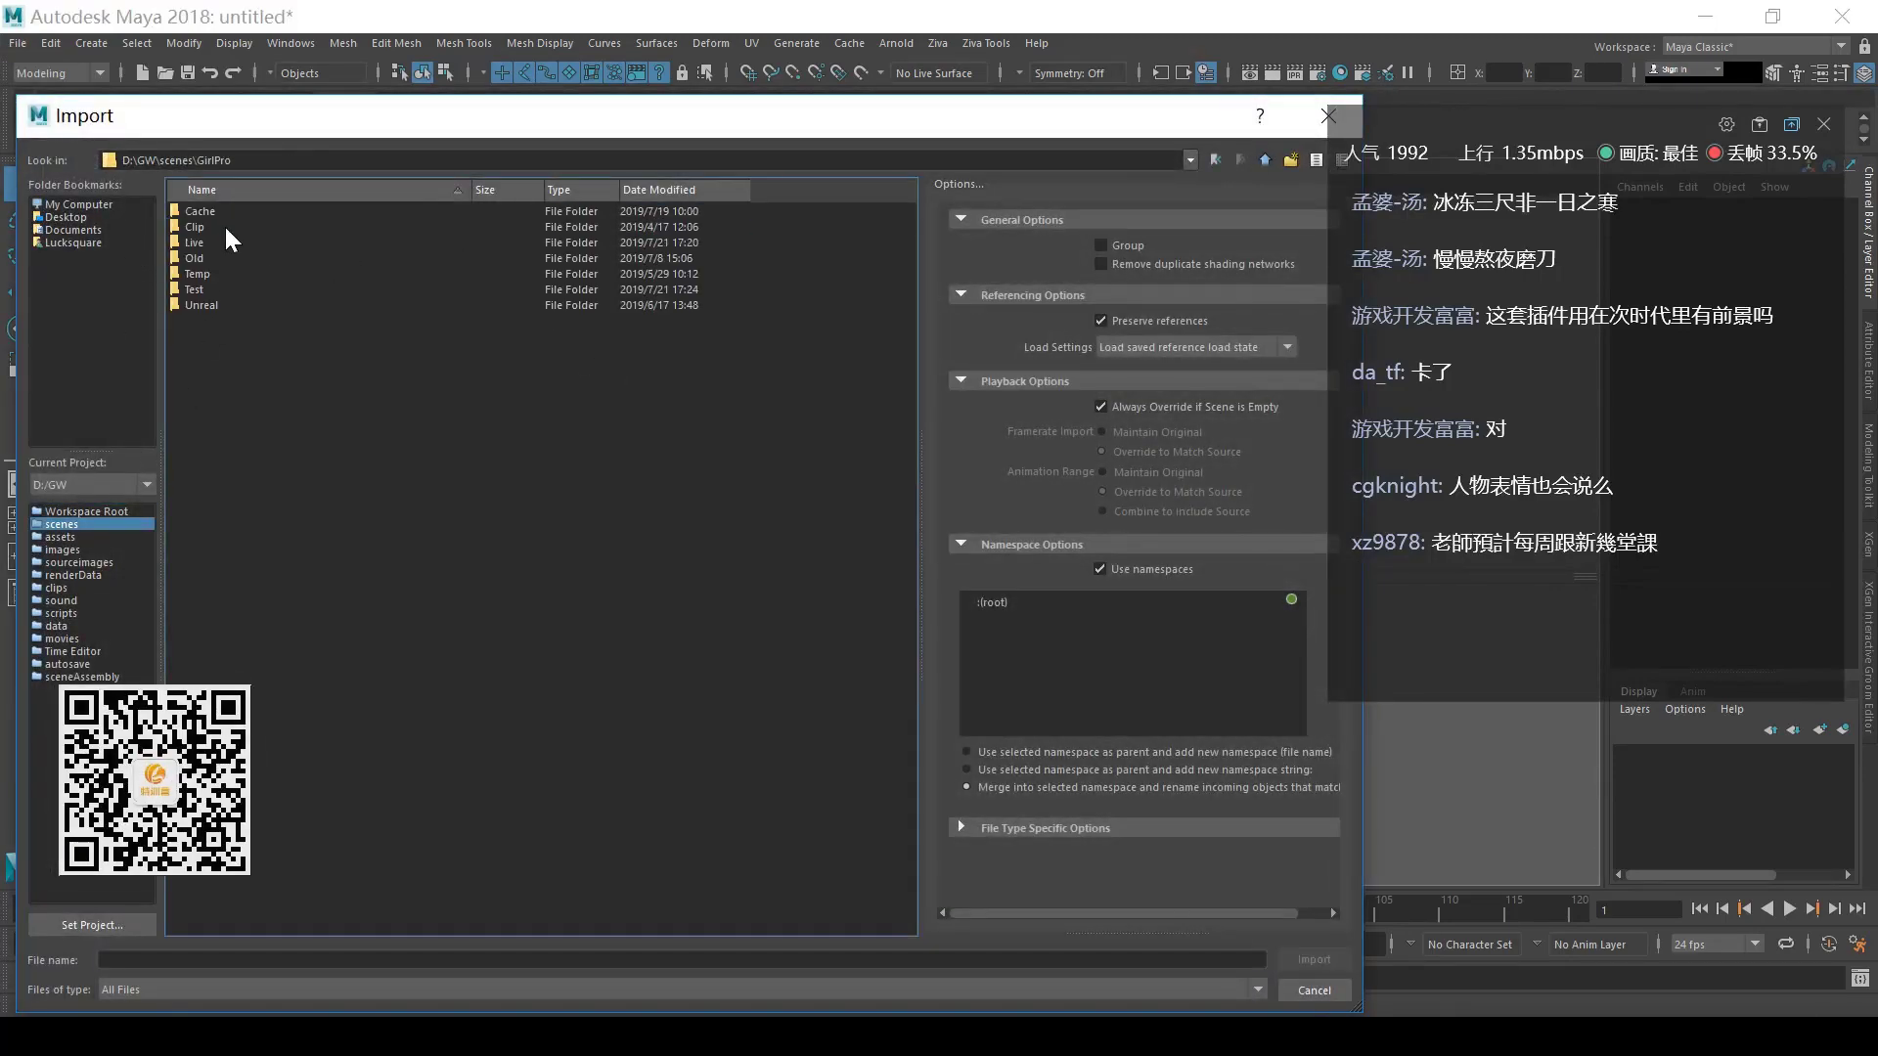
{"action": "double_click", "coordinate": [215, 241]}
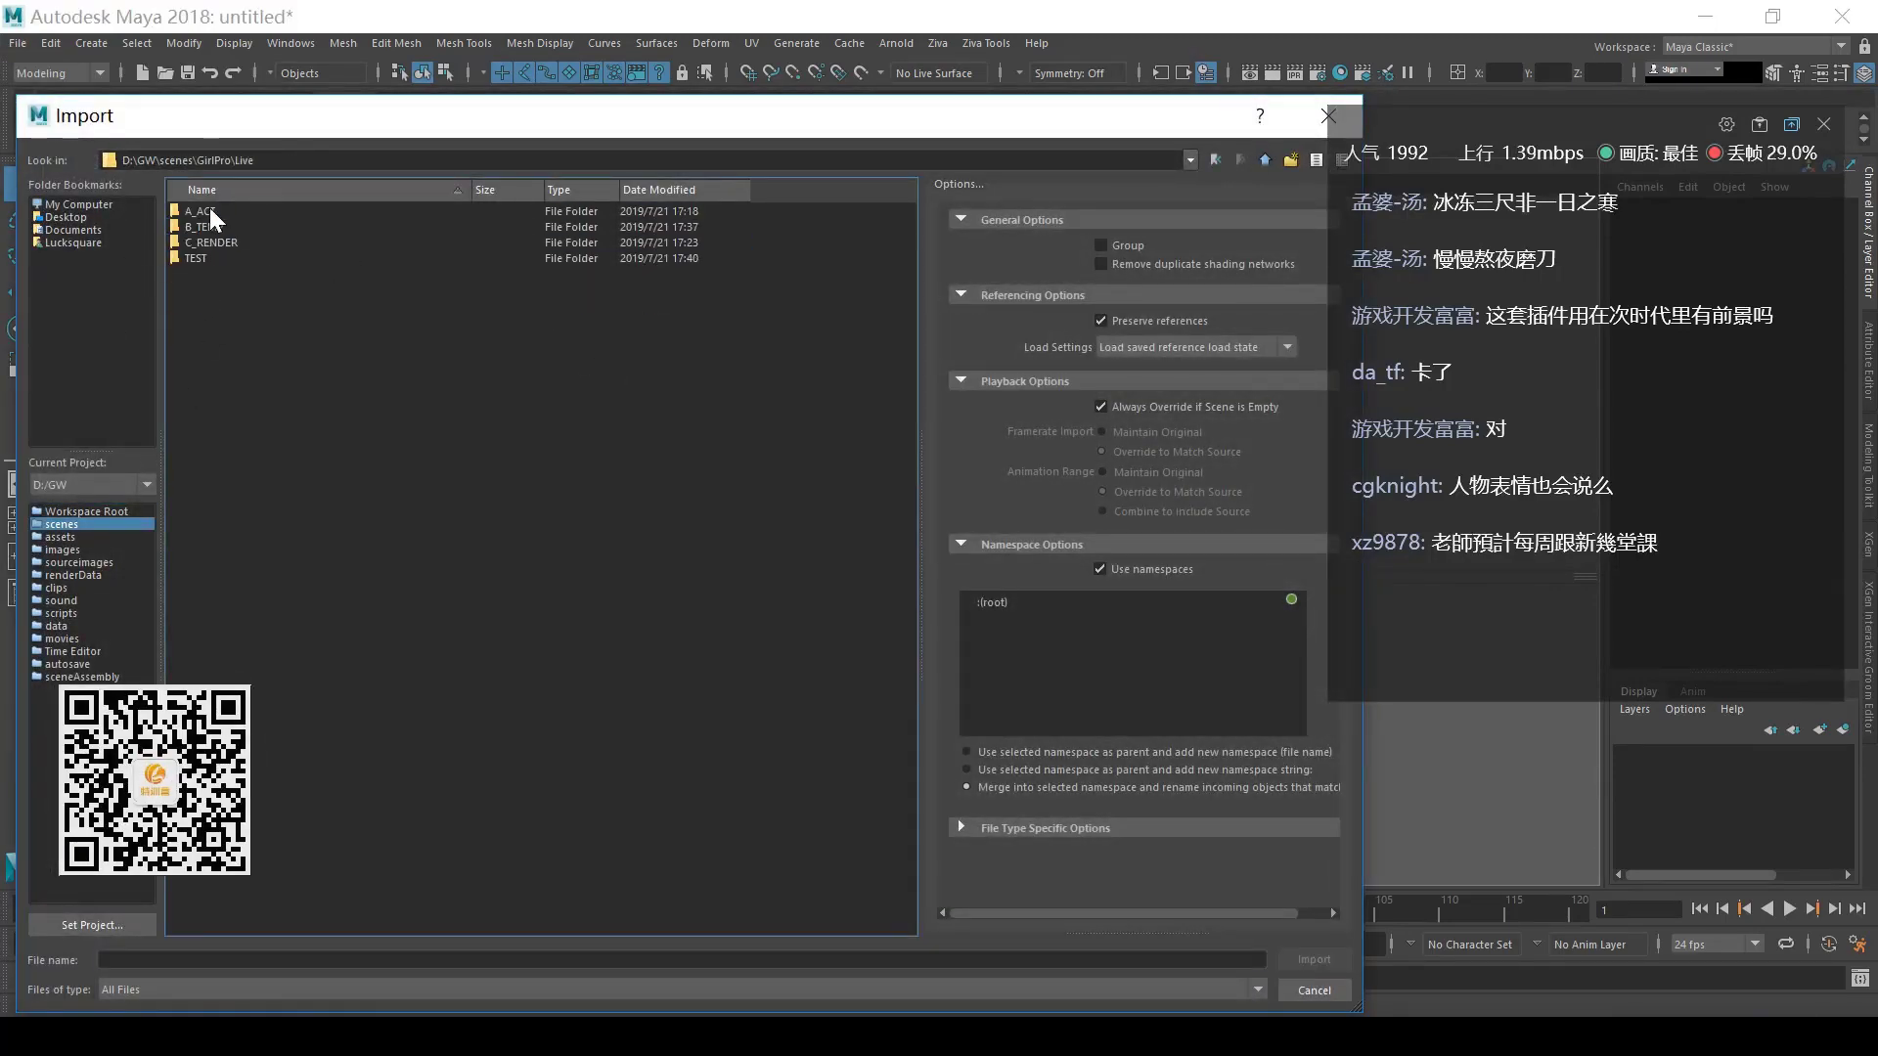
{"action": "double_click", "coordinate": [210, 208]}
{"action": "double_click", "coordinate": [210, 225]}
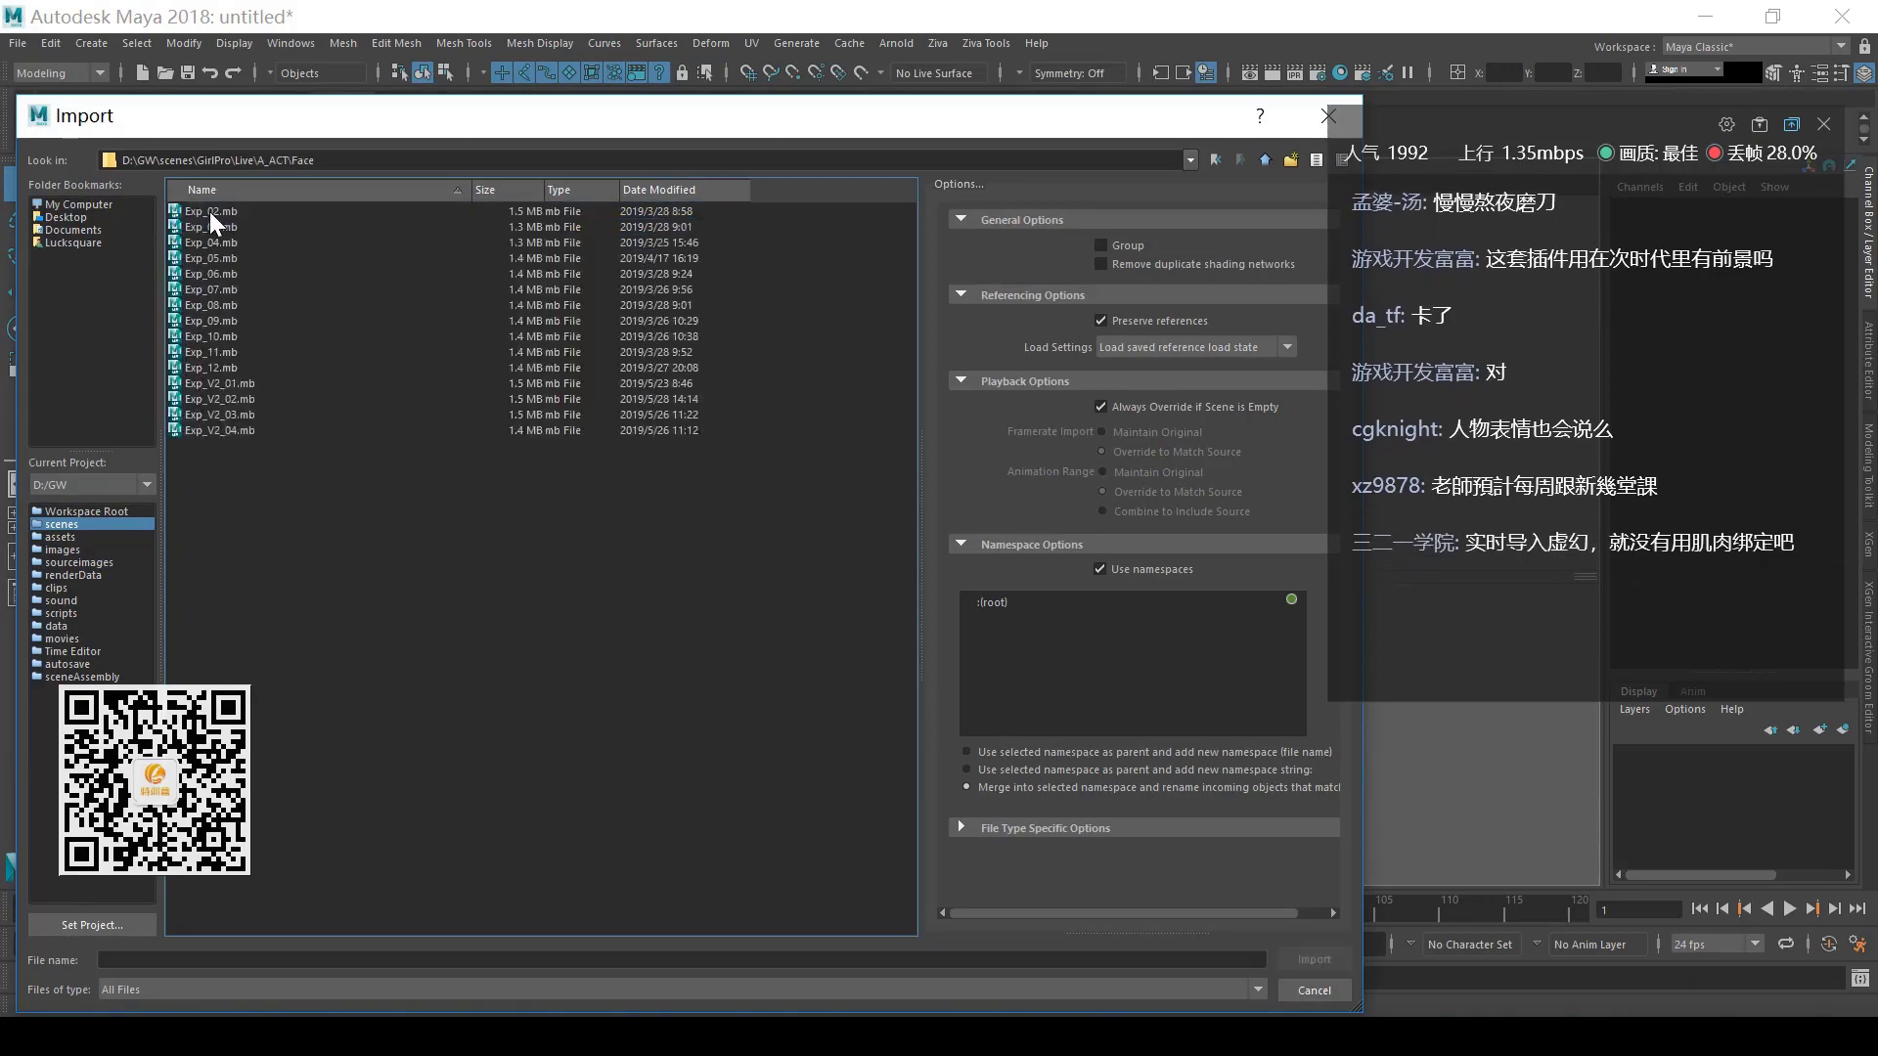
{"action": "double_click", "coordinate": [252, 382]}
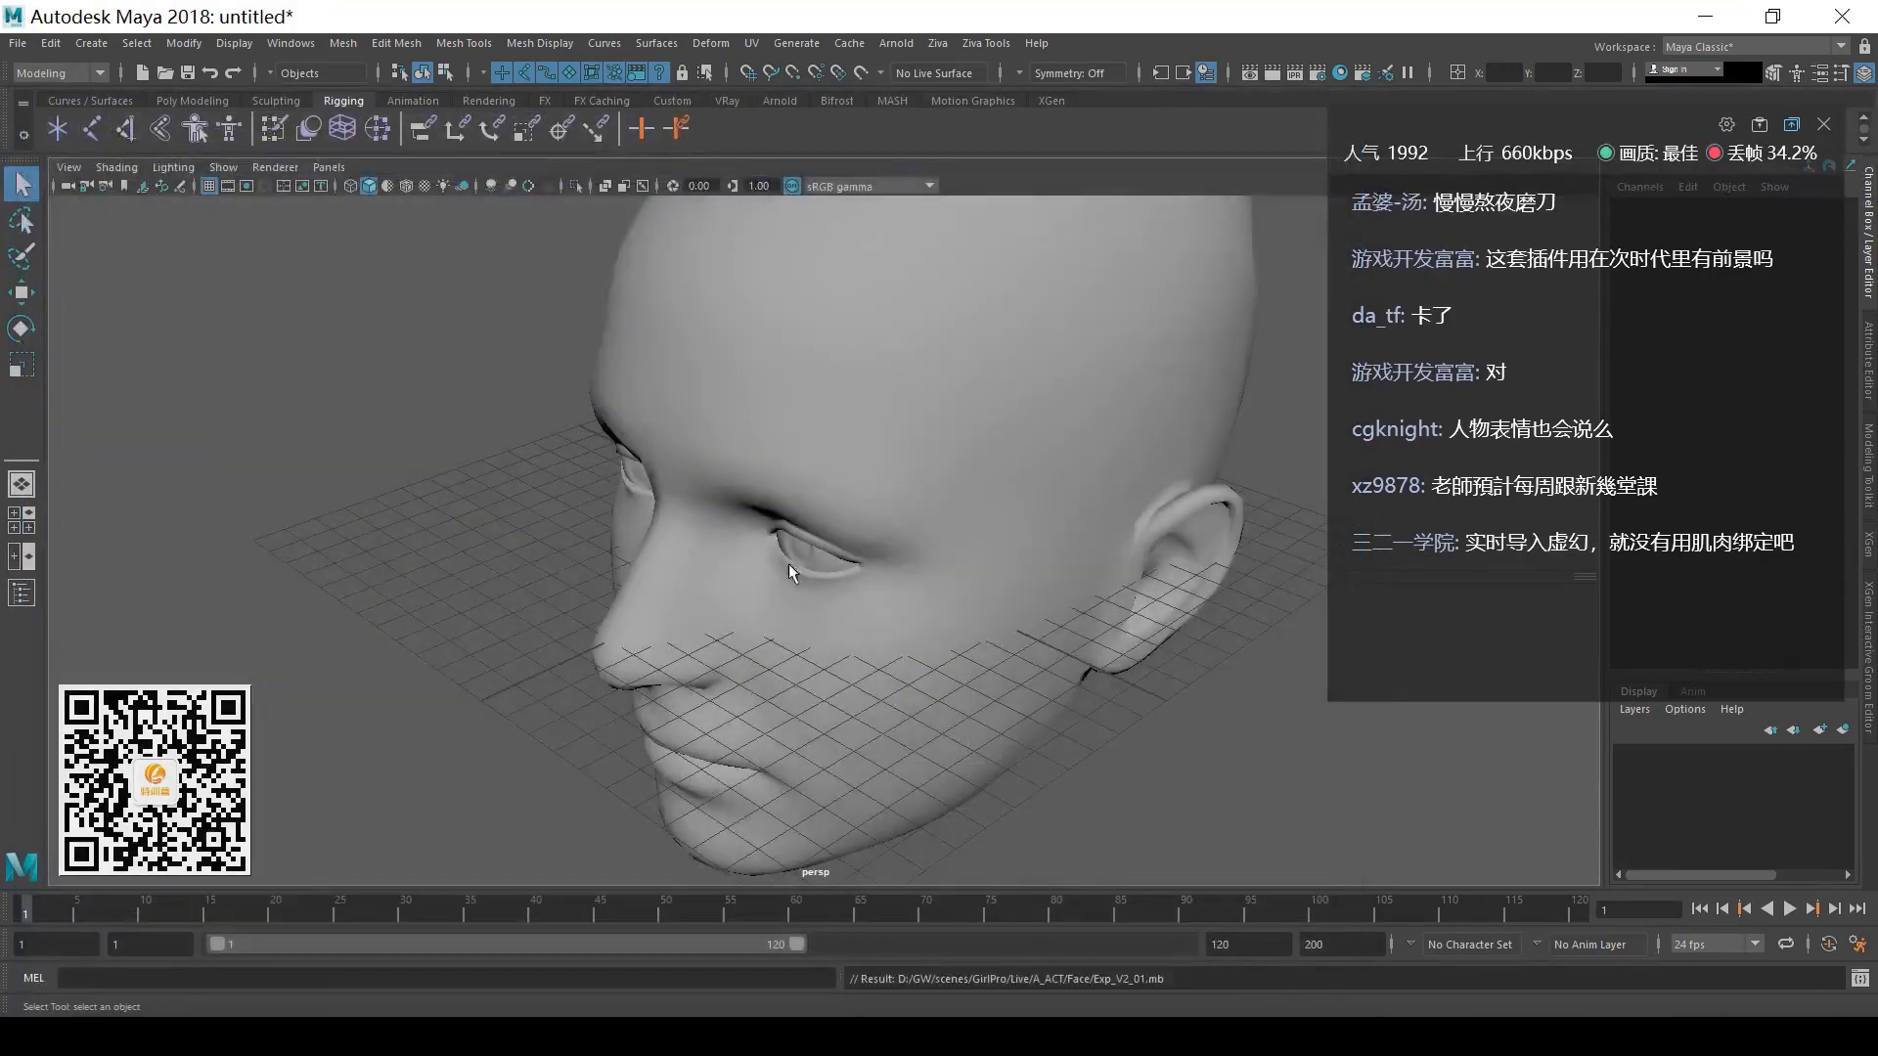
- Set the playback range's end frame to 200 for the imported head
{"action": "left_click_drag", "start_coordinate": [788, 564], "coordinate": [1032, 608], "text": "alt"}
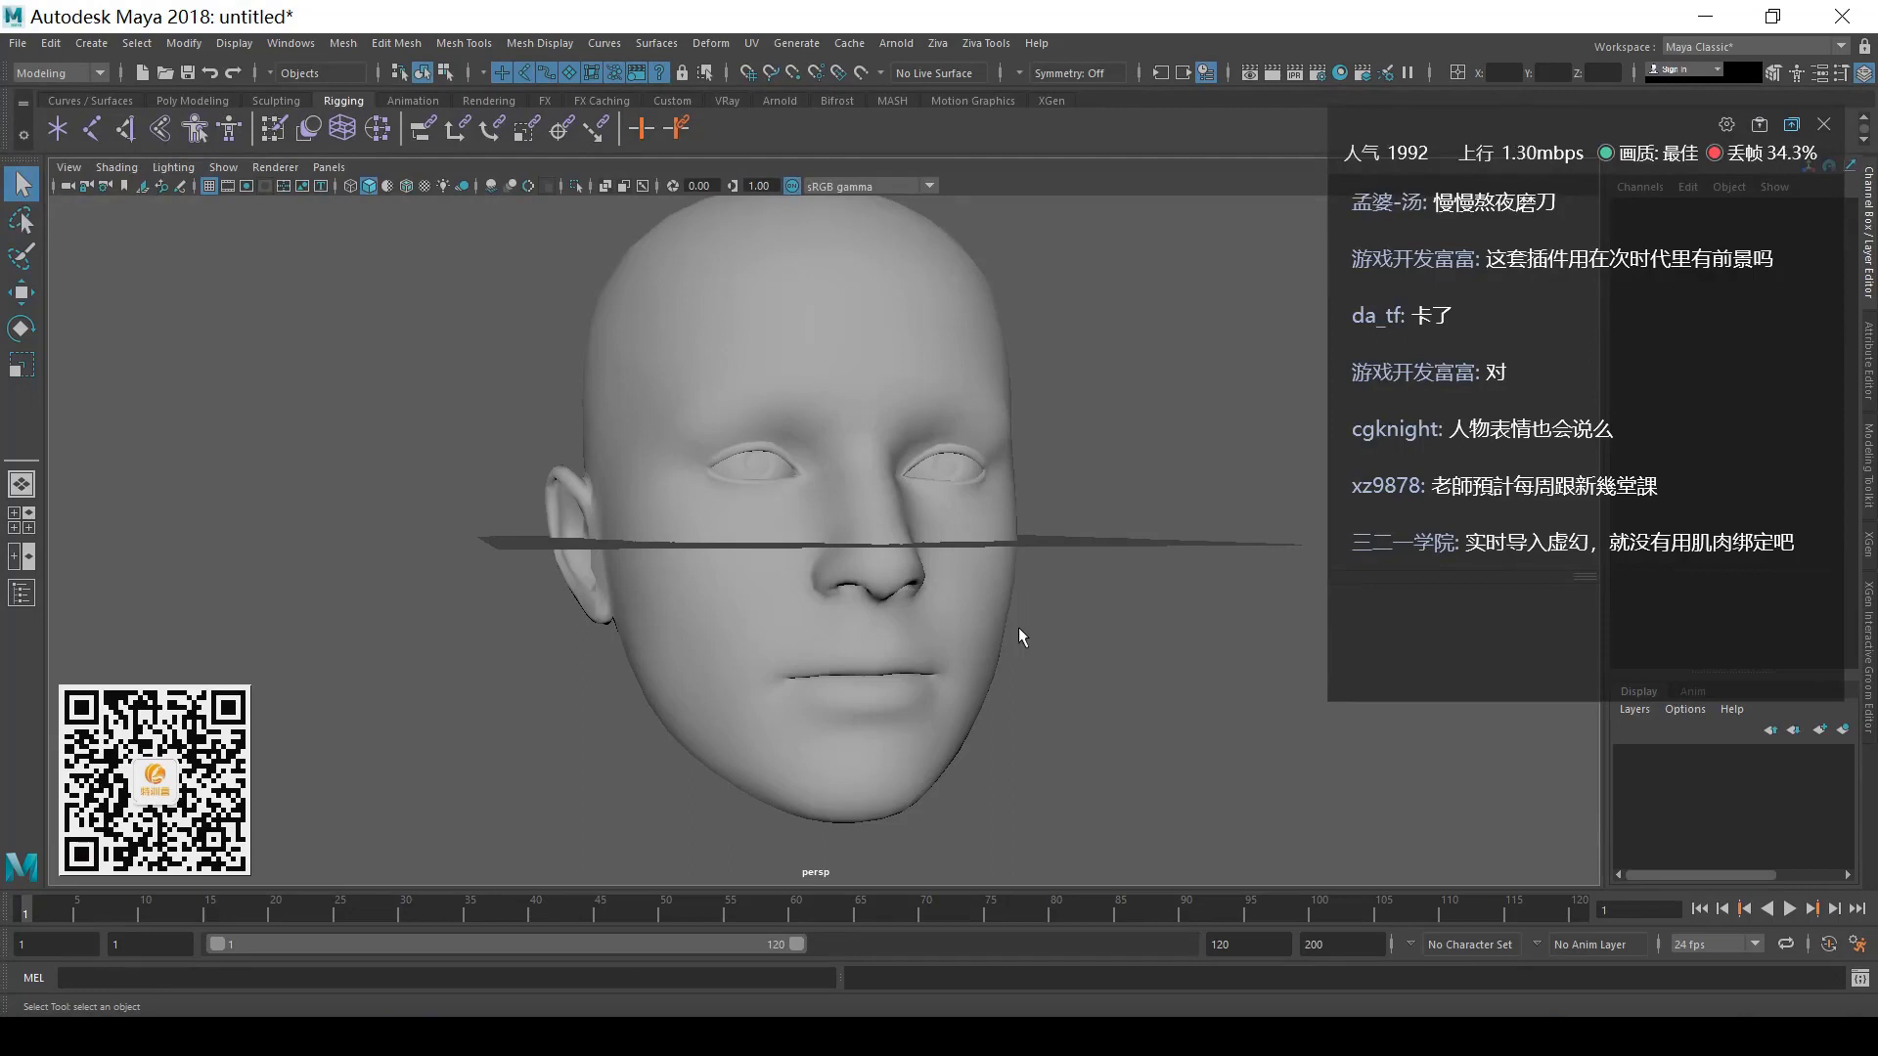
{"action": "double_click", "coordinate": [1238, 944]}
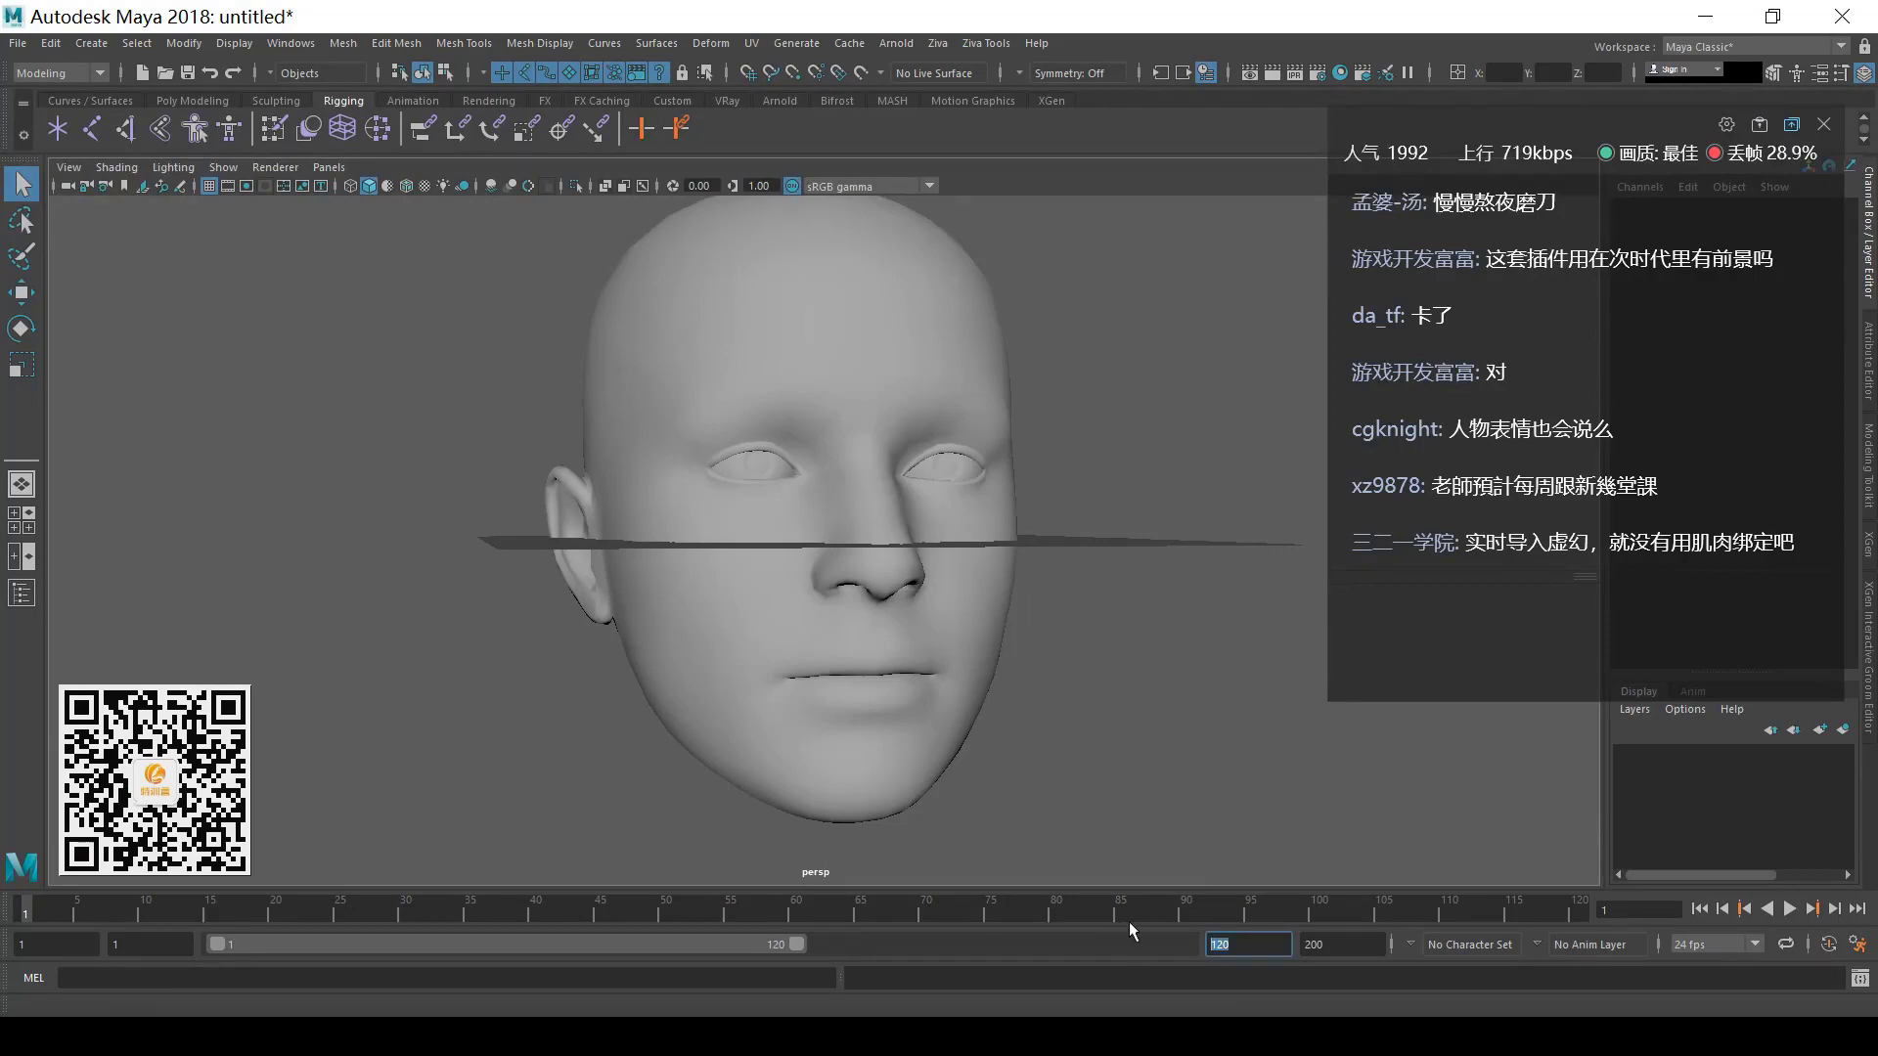
{"action": "type", "text": "200"}
{"action": "key", "text": "Return"}
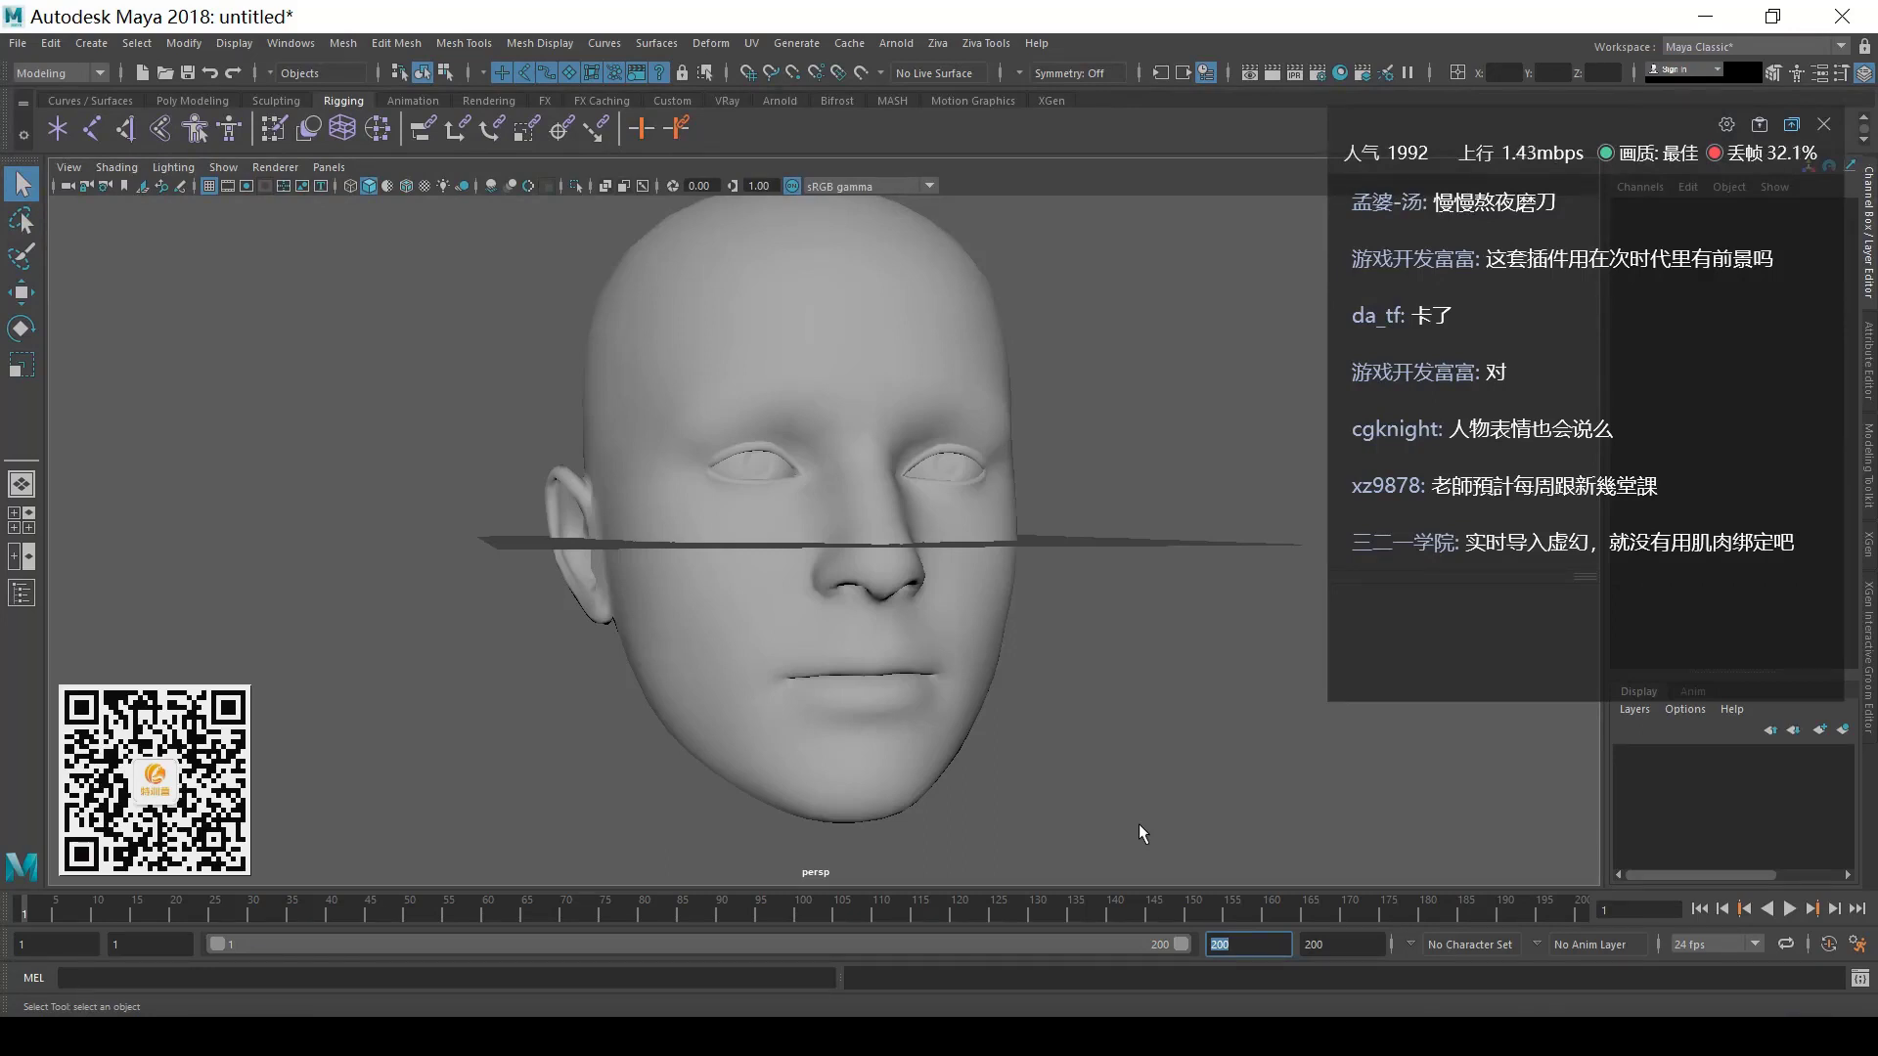
- Select the head and eye meshes to inspect their topology, and clear the selection
{"action": "left_click", "coordinate": [663, 343]}
{"action": "left_click", "coordinate": [1096, 556]}
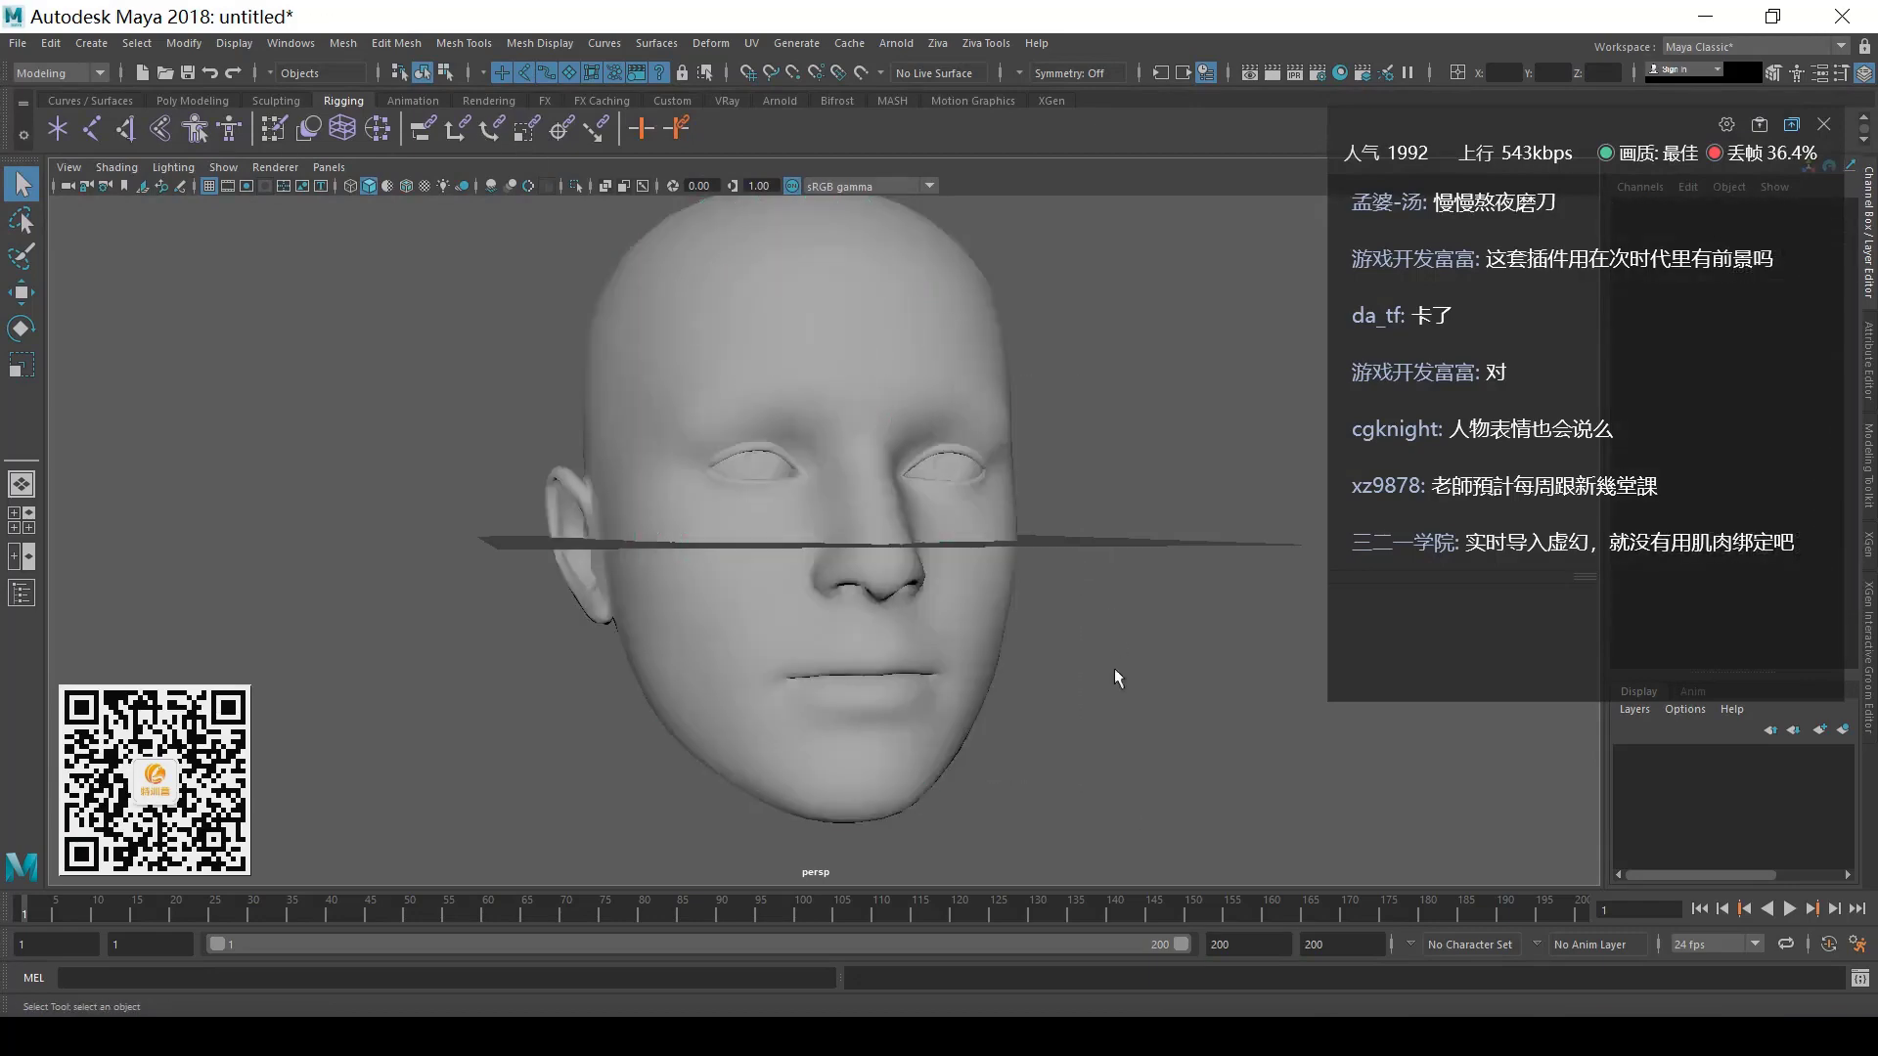
{"action": "left_click", "coordinate": [948, 578]}
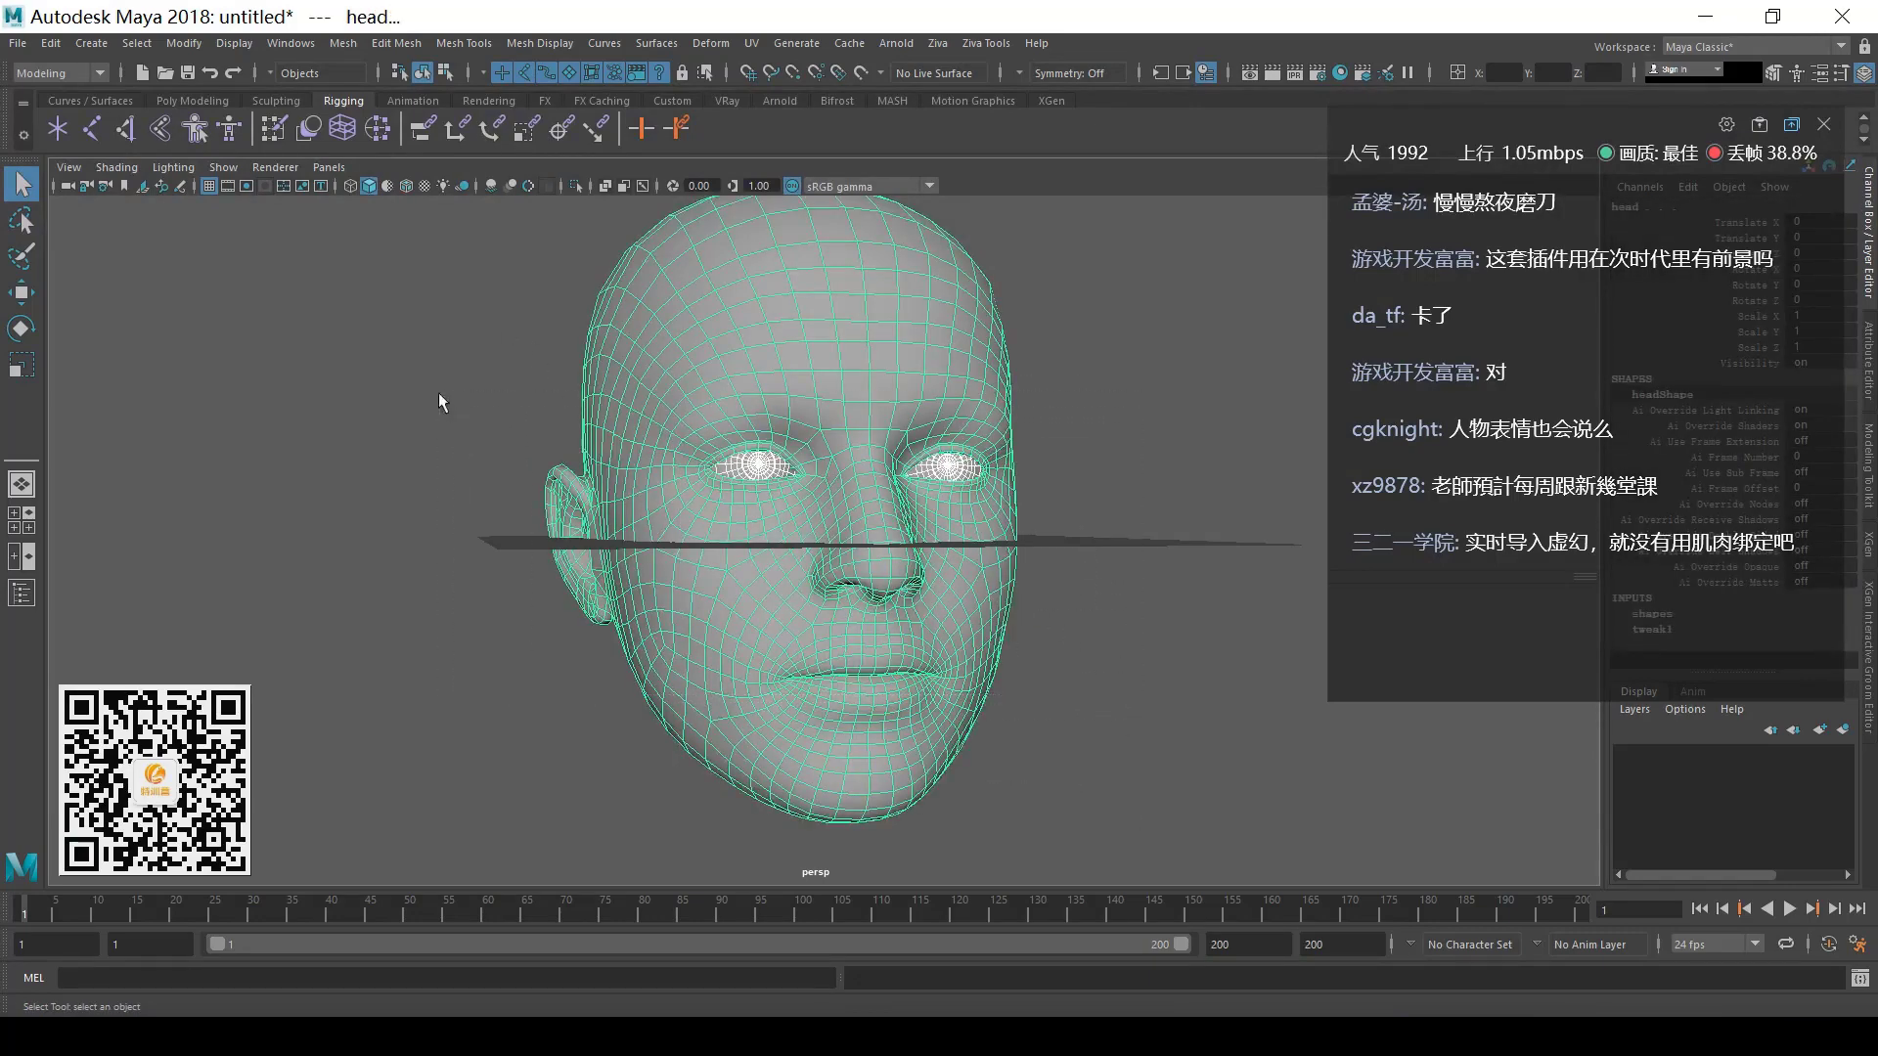
{"action": "left_click", "coordinate": [1144, 712]}
{"action": "left_click_drag", "start_coordinate": [1149, 709], "coordinate": [527, 442]}
{"action": "left_click", "coordinate": [1120, 643]}
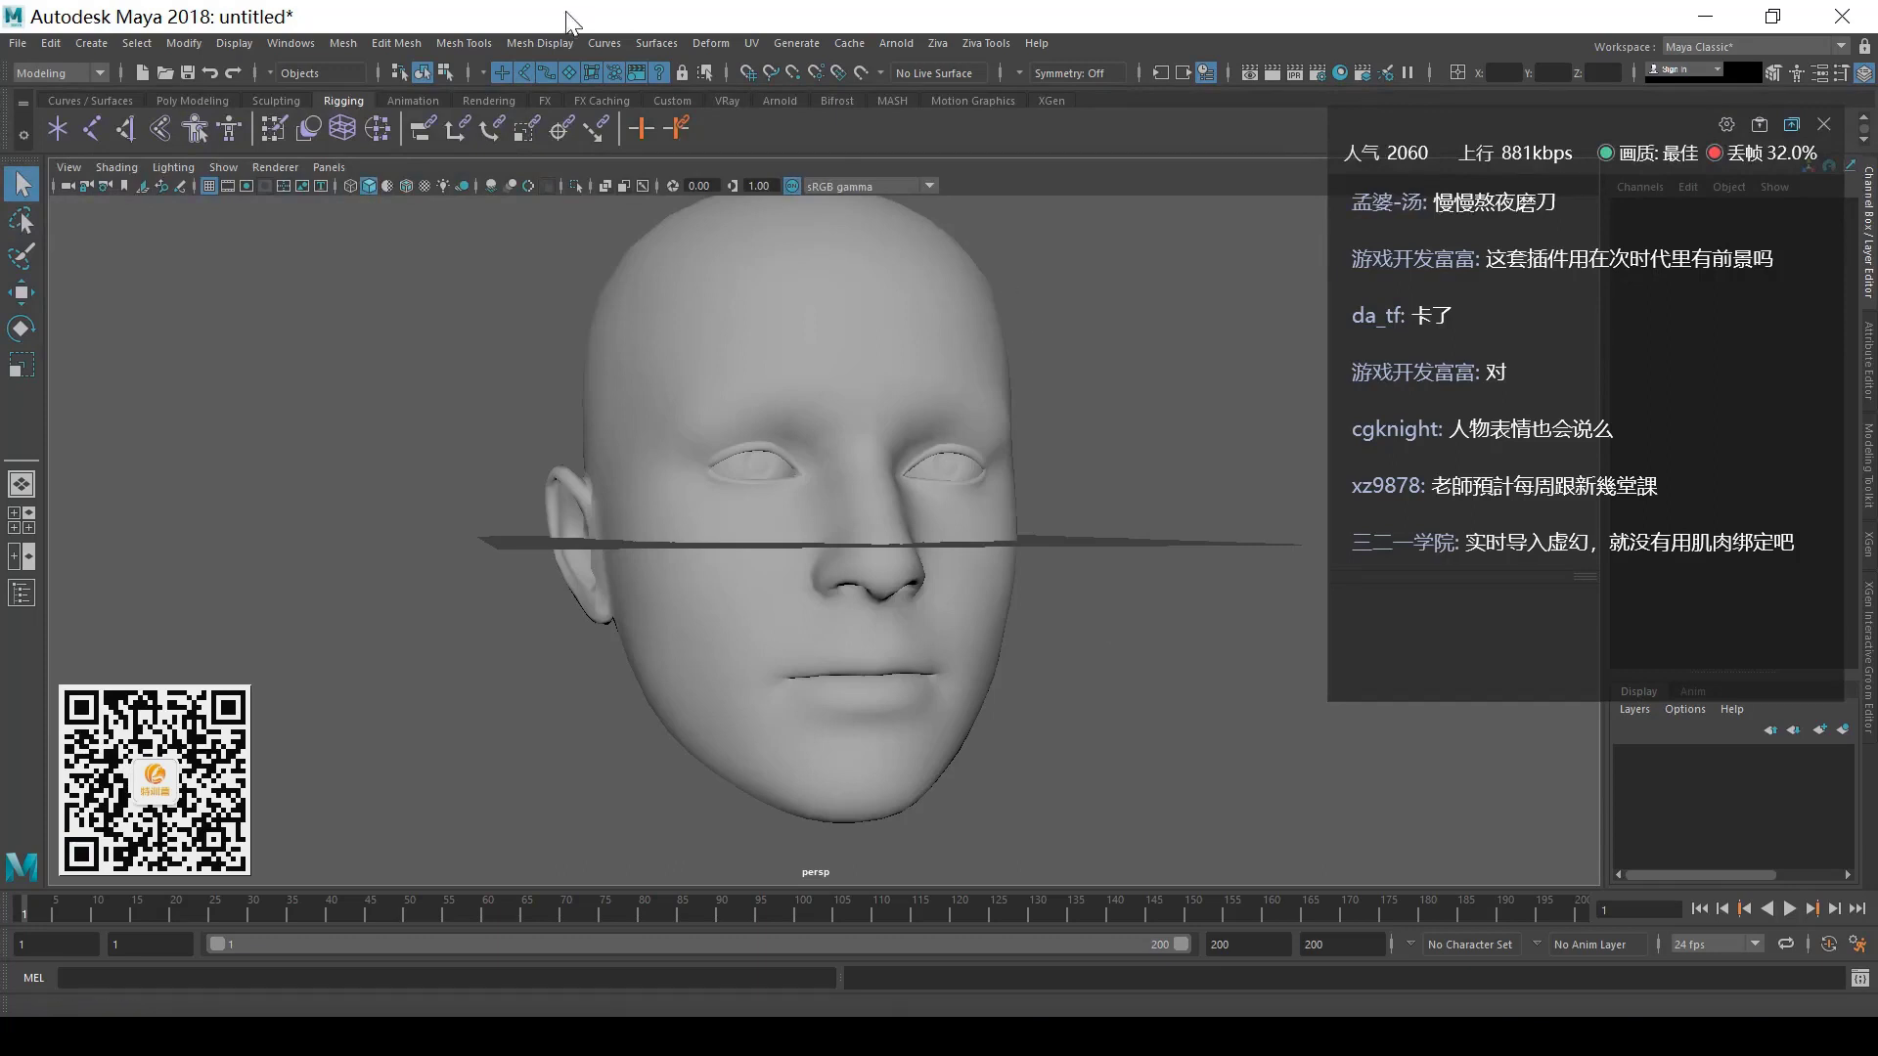
- Open the Pose Editor to show its layout and close it
{"action": "left_click", "coordinate": [291, 44]}
{"action": "mouse_move", "coordinate": [396, 151]}
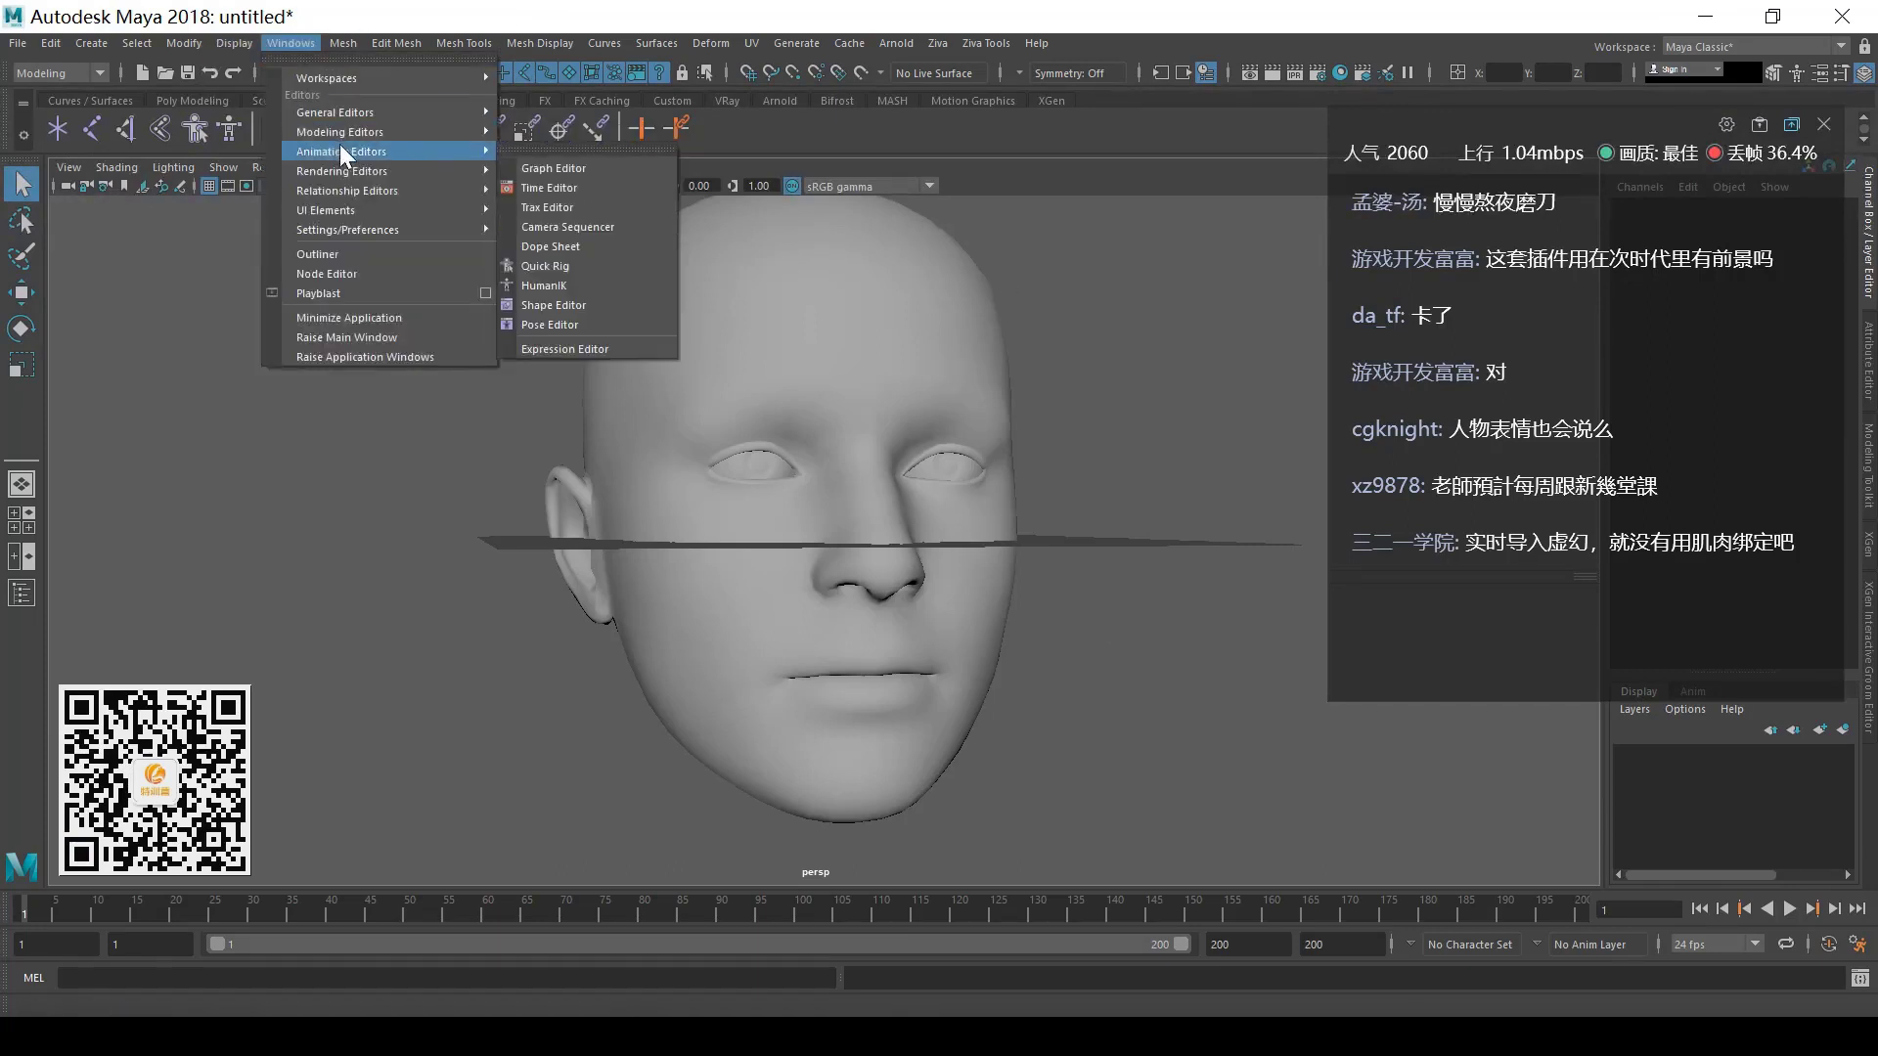
{"action": "left_click", "coordinate": [585, 328]}
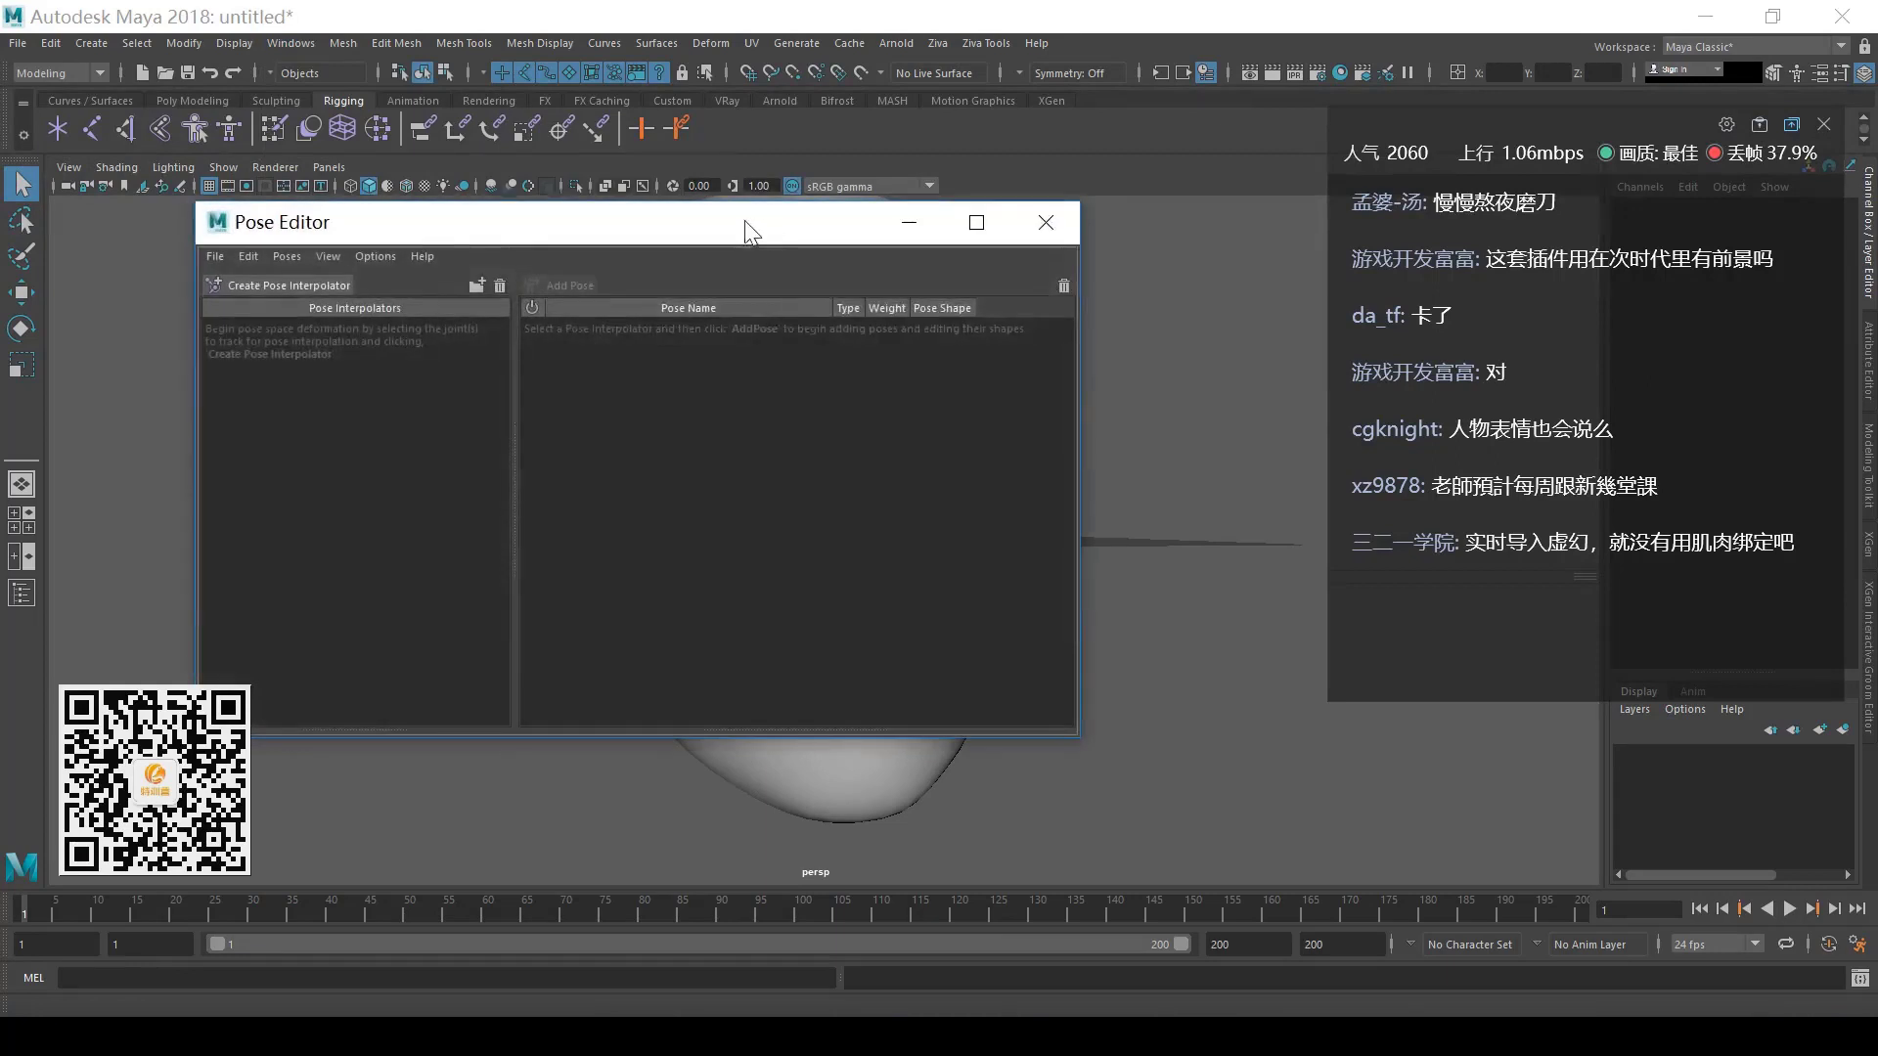
{"action": "left_click_drag", "start_coordinate": [747, 231], "coordinate": [690, 256]}
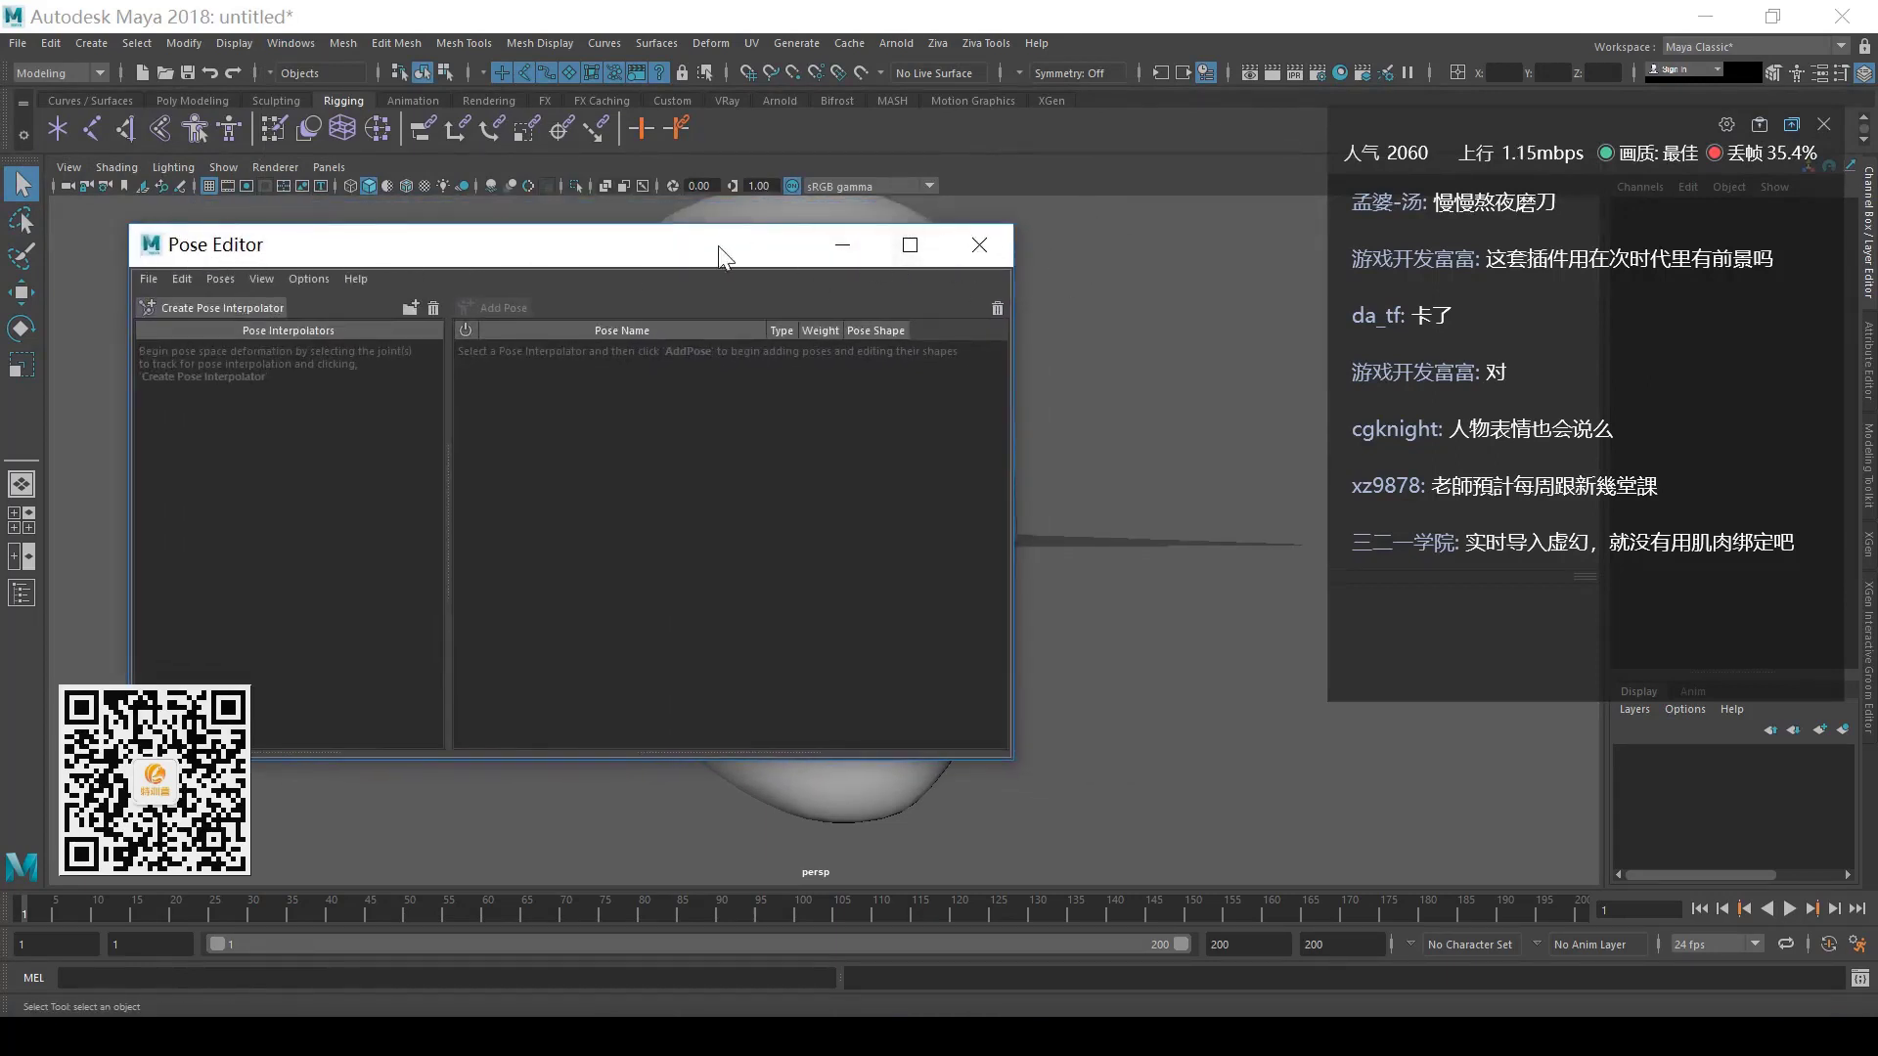
{"action": "left_click_drag", "start_coordinate": [718, 244], "coordinate": [669, 238]}
{"action": "left_click", "coordinate": [943, 243]}
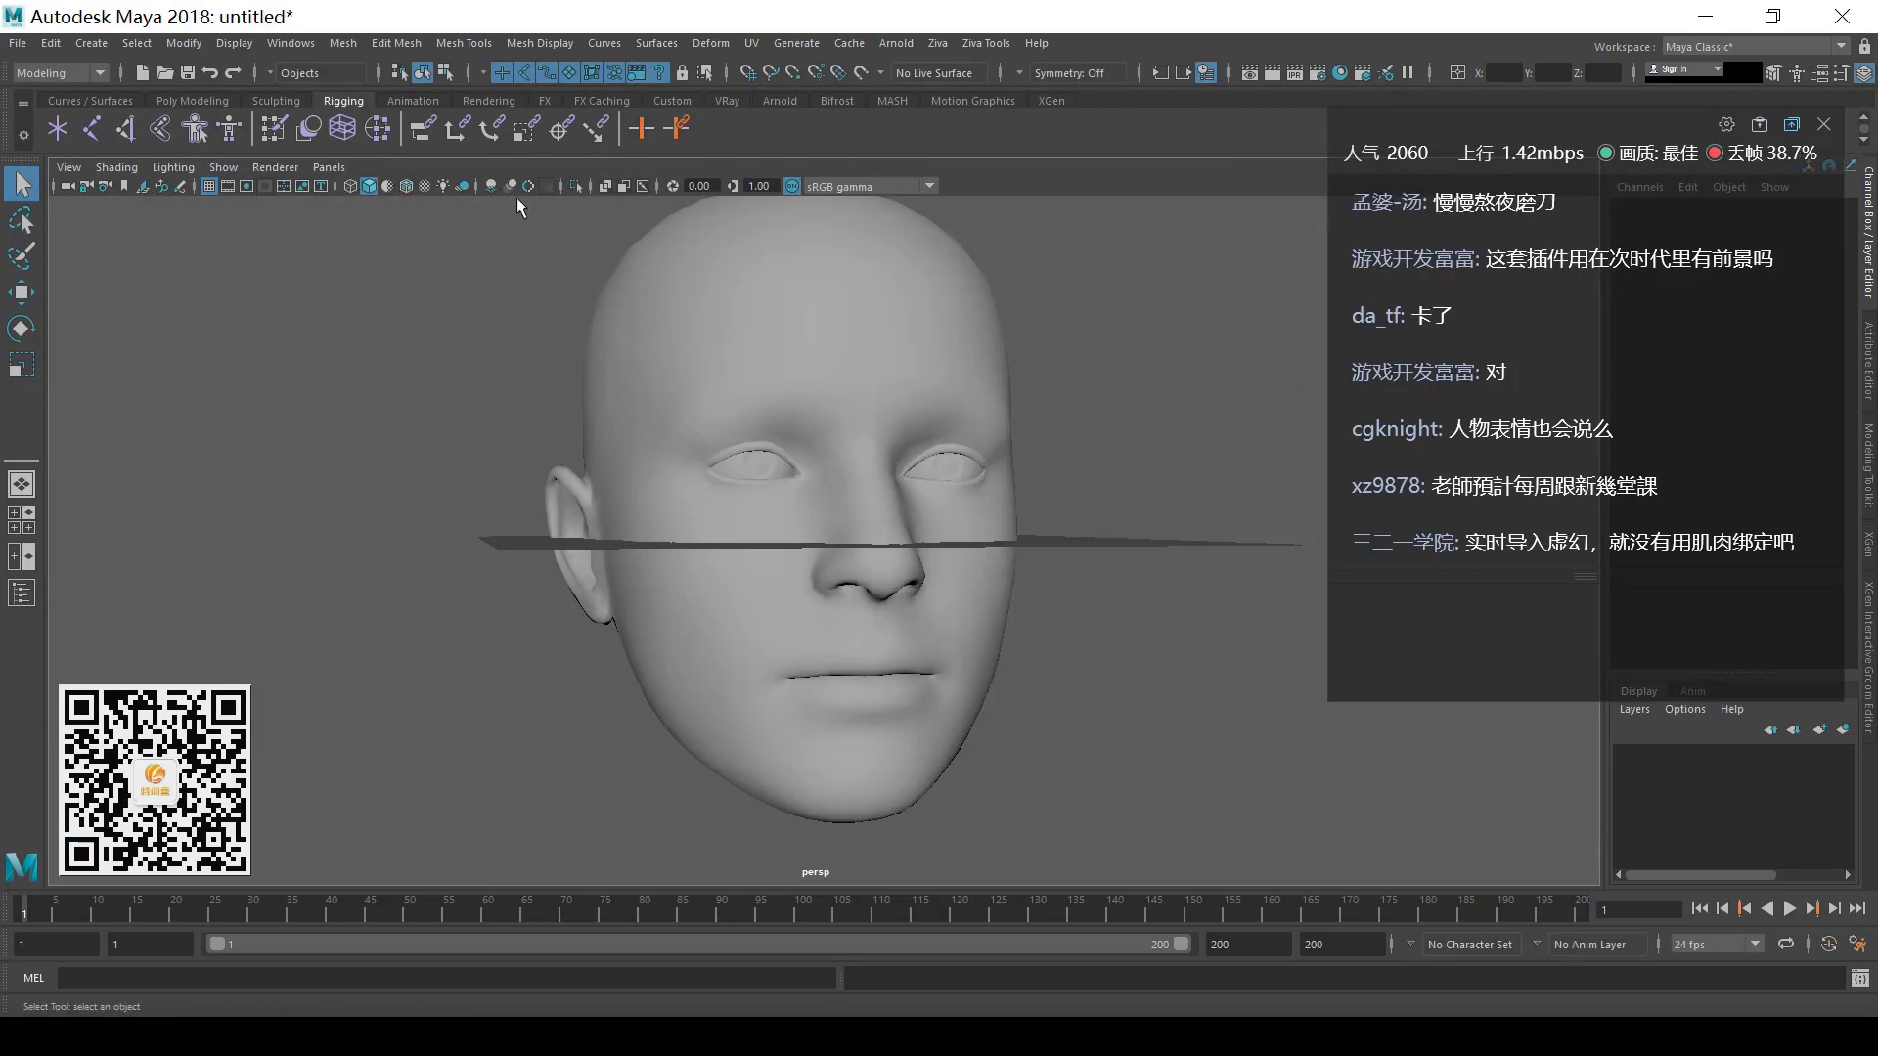
- Turn on wireframe on shaded in the viewport and briefly play the facial animation
{"action": "left_click", "coordinate": [404, 187]}
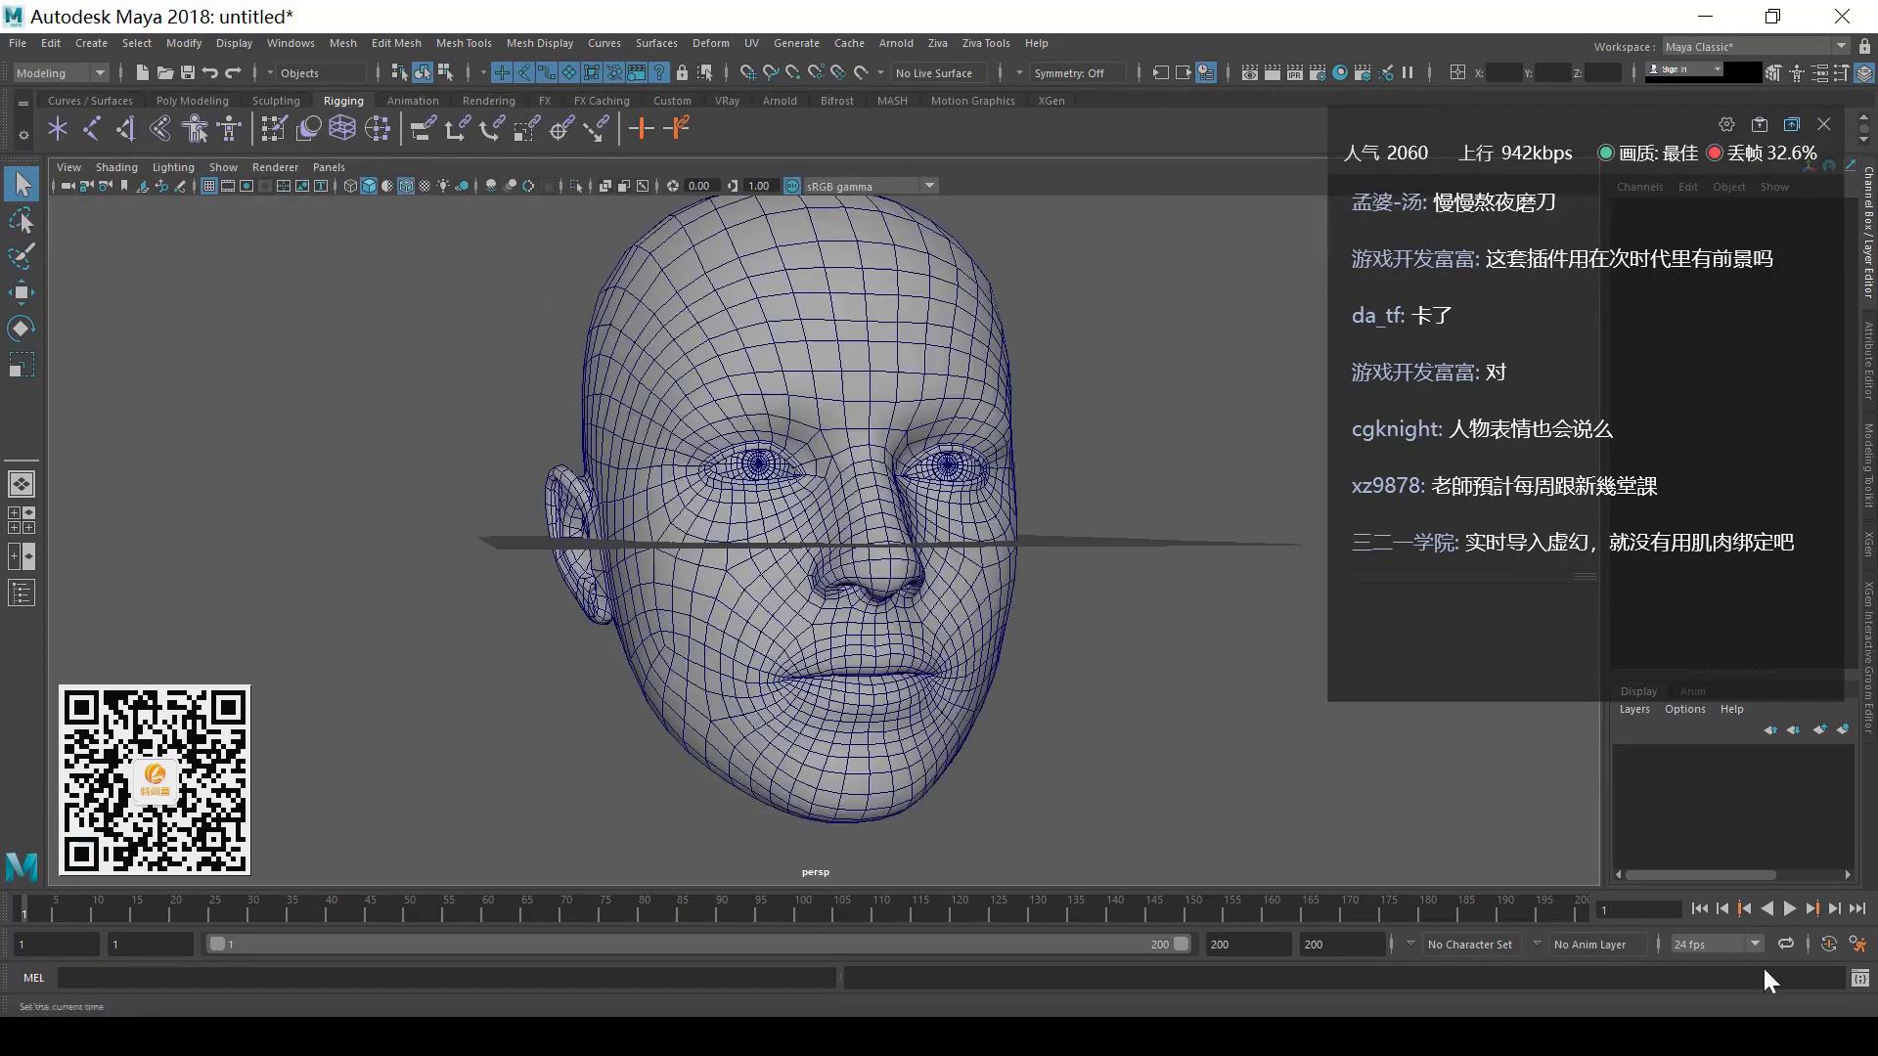
{"action": "left_click", "coordinate": [1789, 908]}
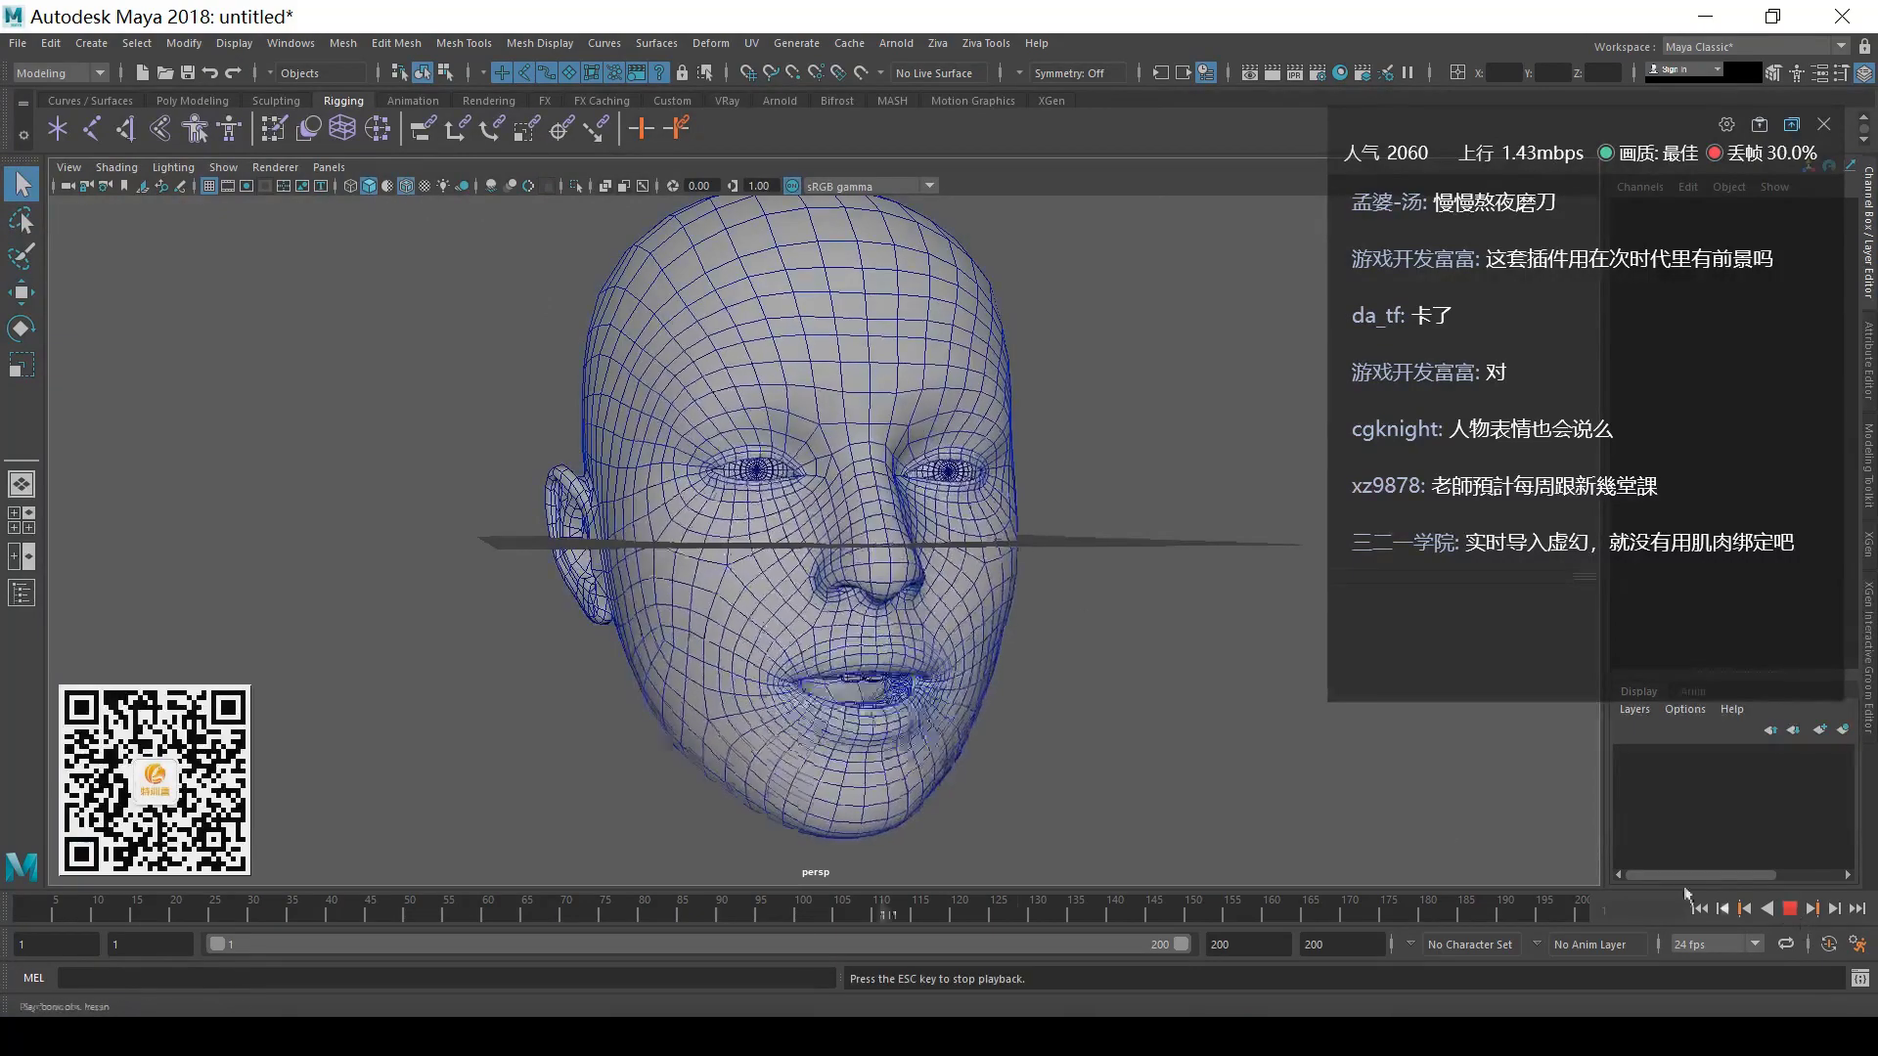
{"action": "left_click", "coordinate": [1789, 909]}
- Set the playback speed to 24 fps x 1 in the Time Slider preferences
{"action": "left_click", "coordinate": [1855, 945]}
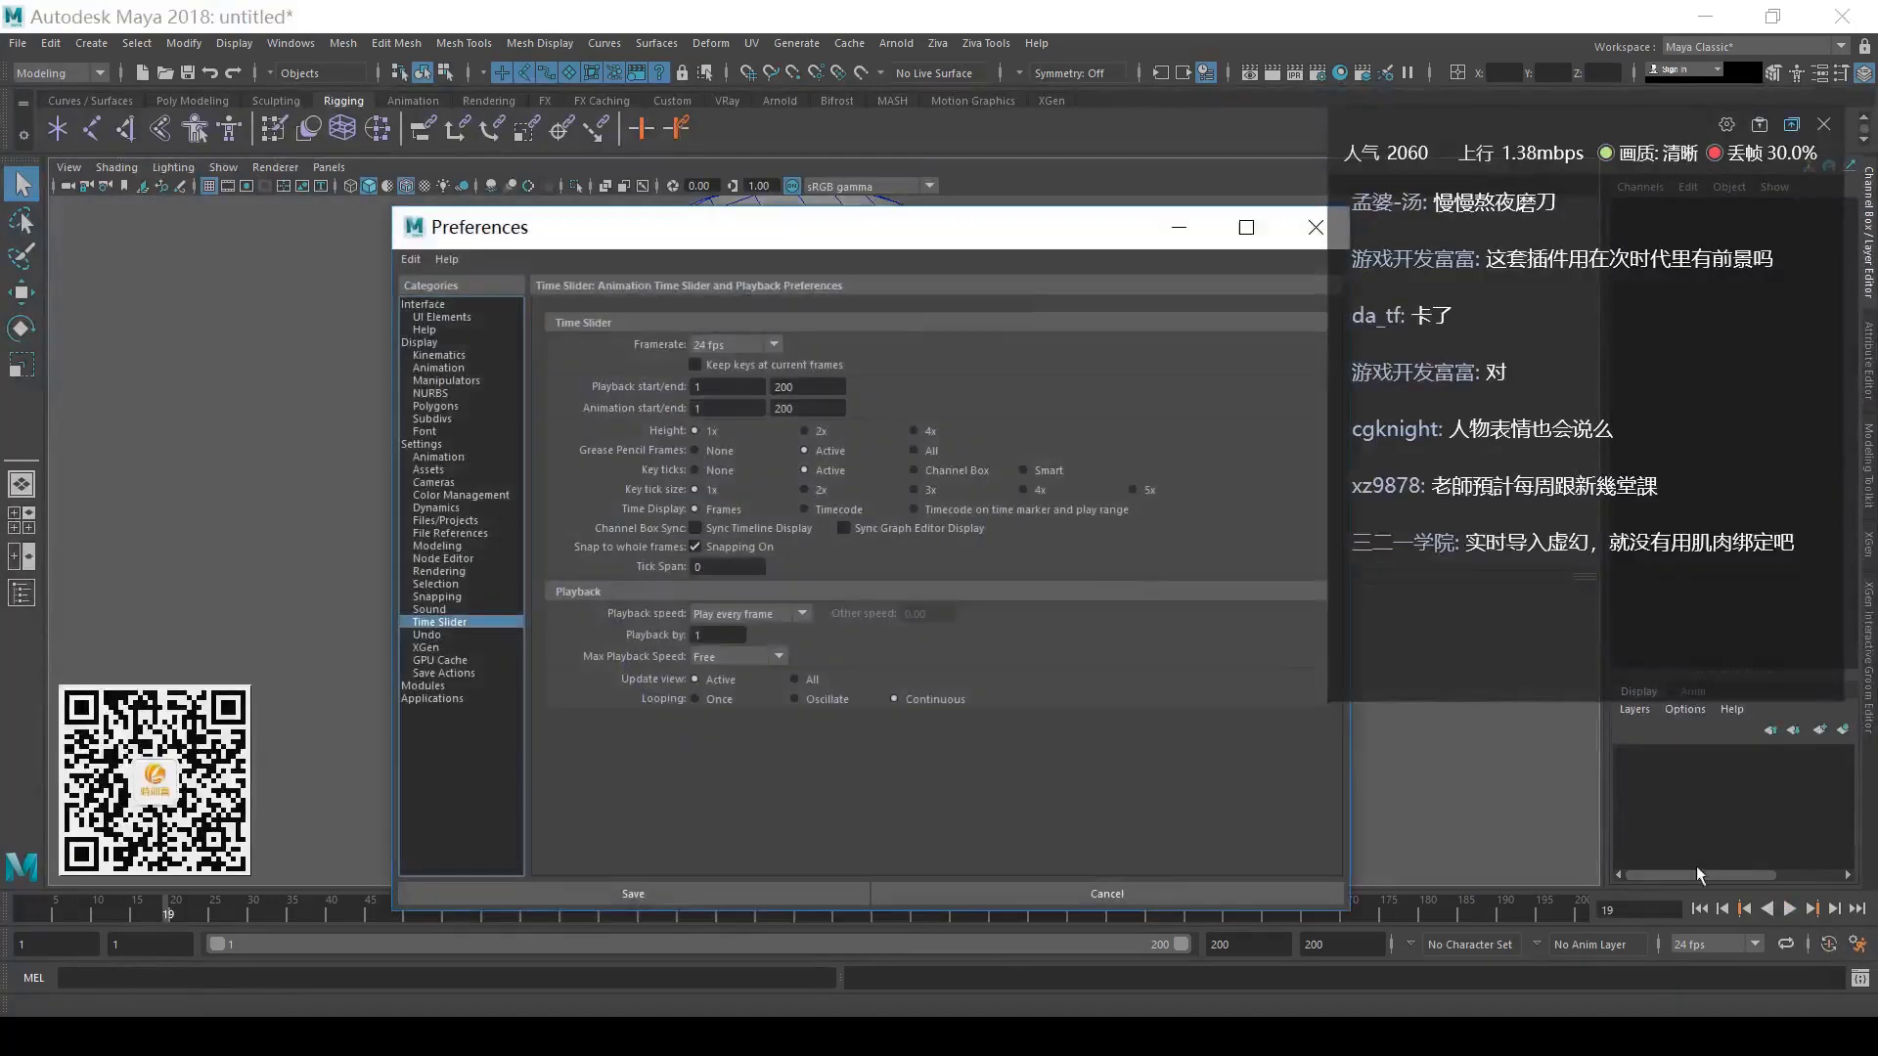
{"action": "left_click", "coordinate": [803, 614]}
{"action": "left_click", "coordinate": [788, 653]}
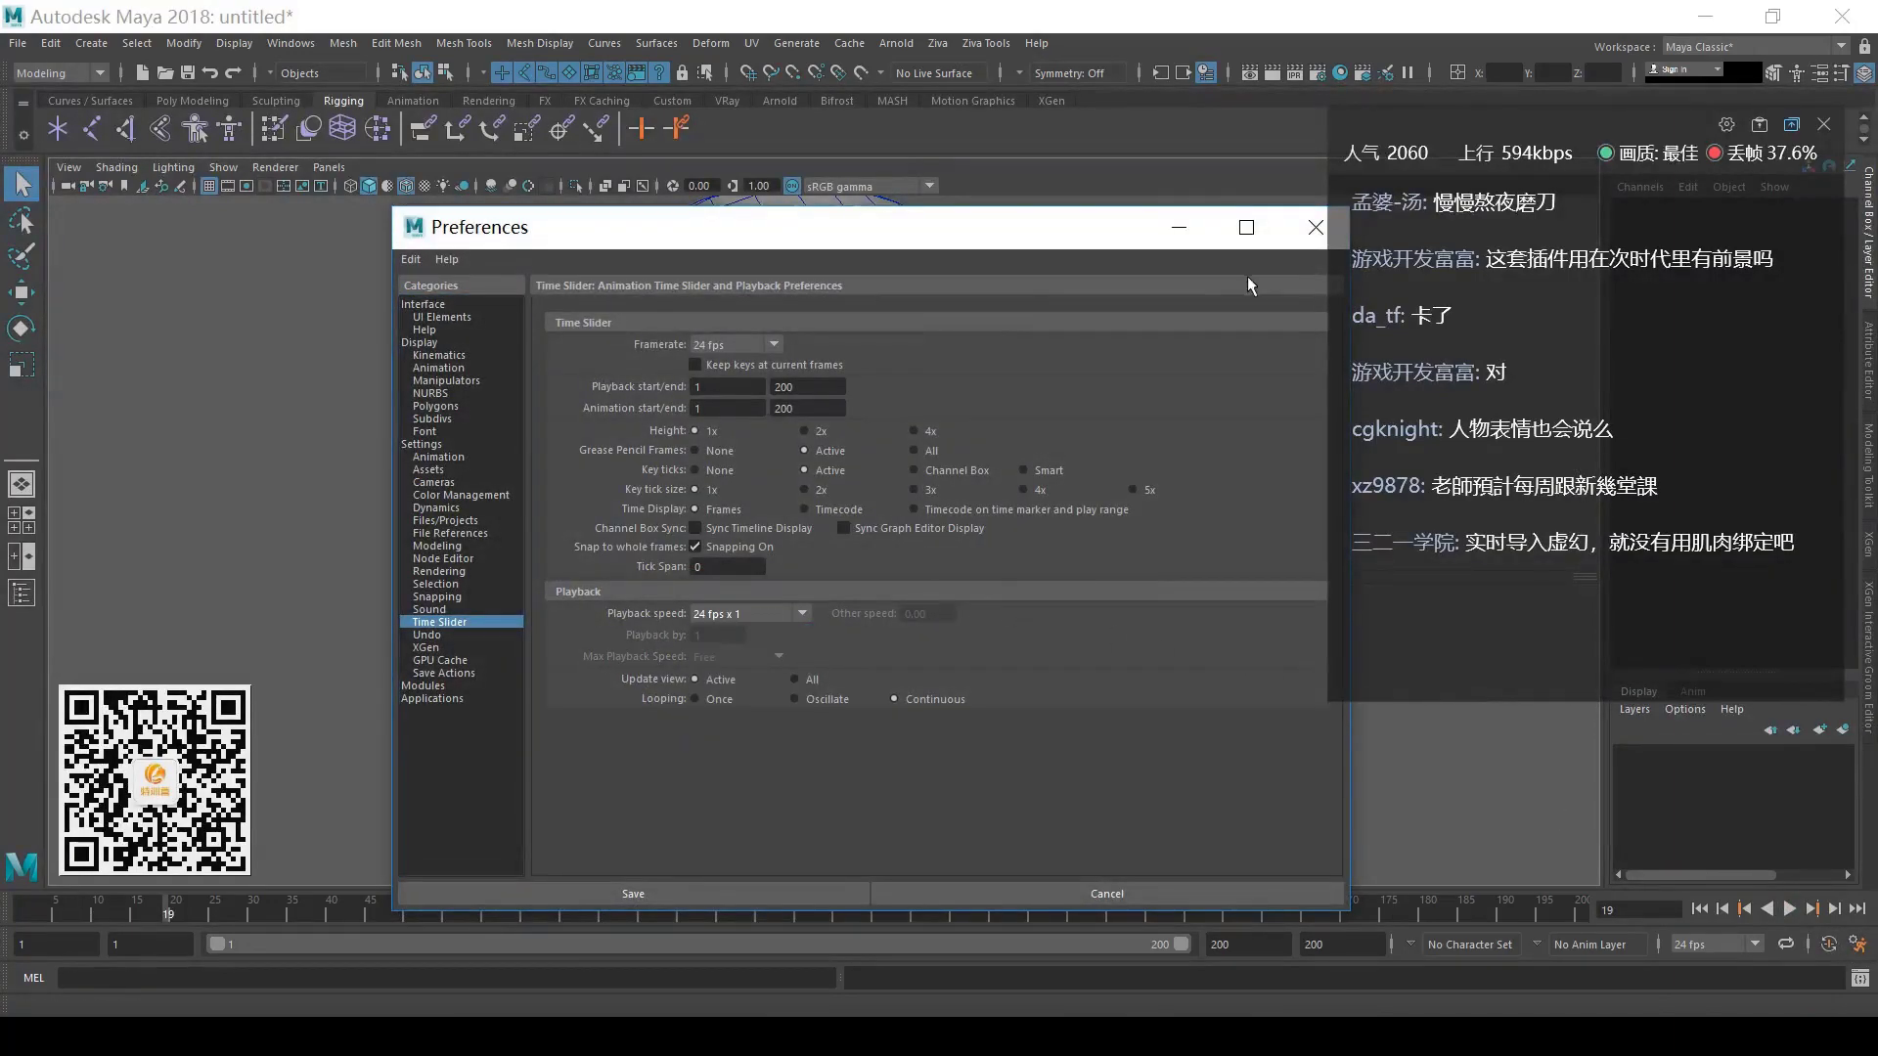
{"action": "left_click", "coordinate": [1313, 231]}
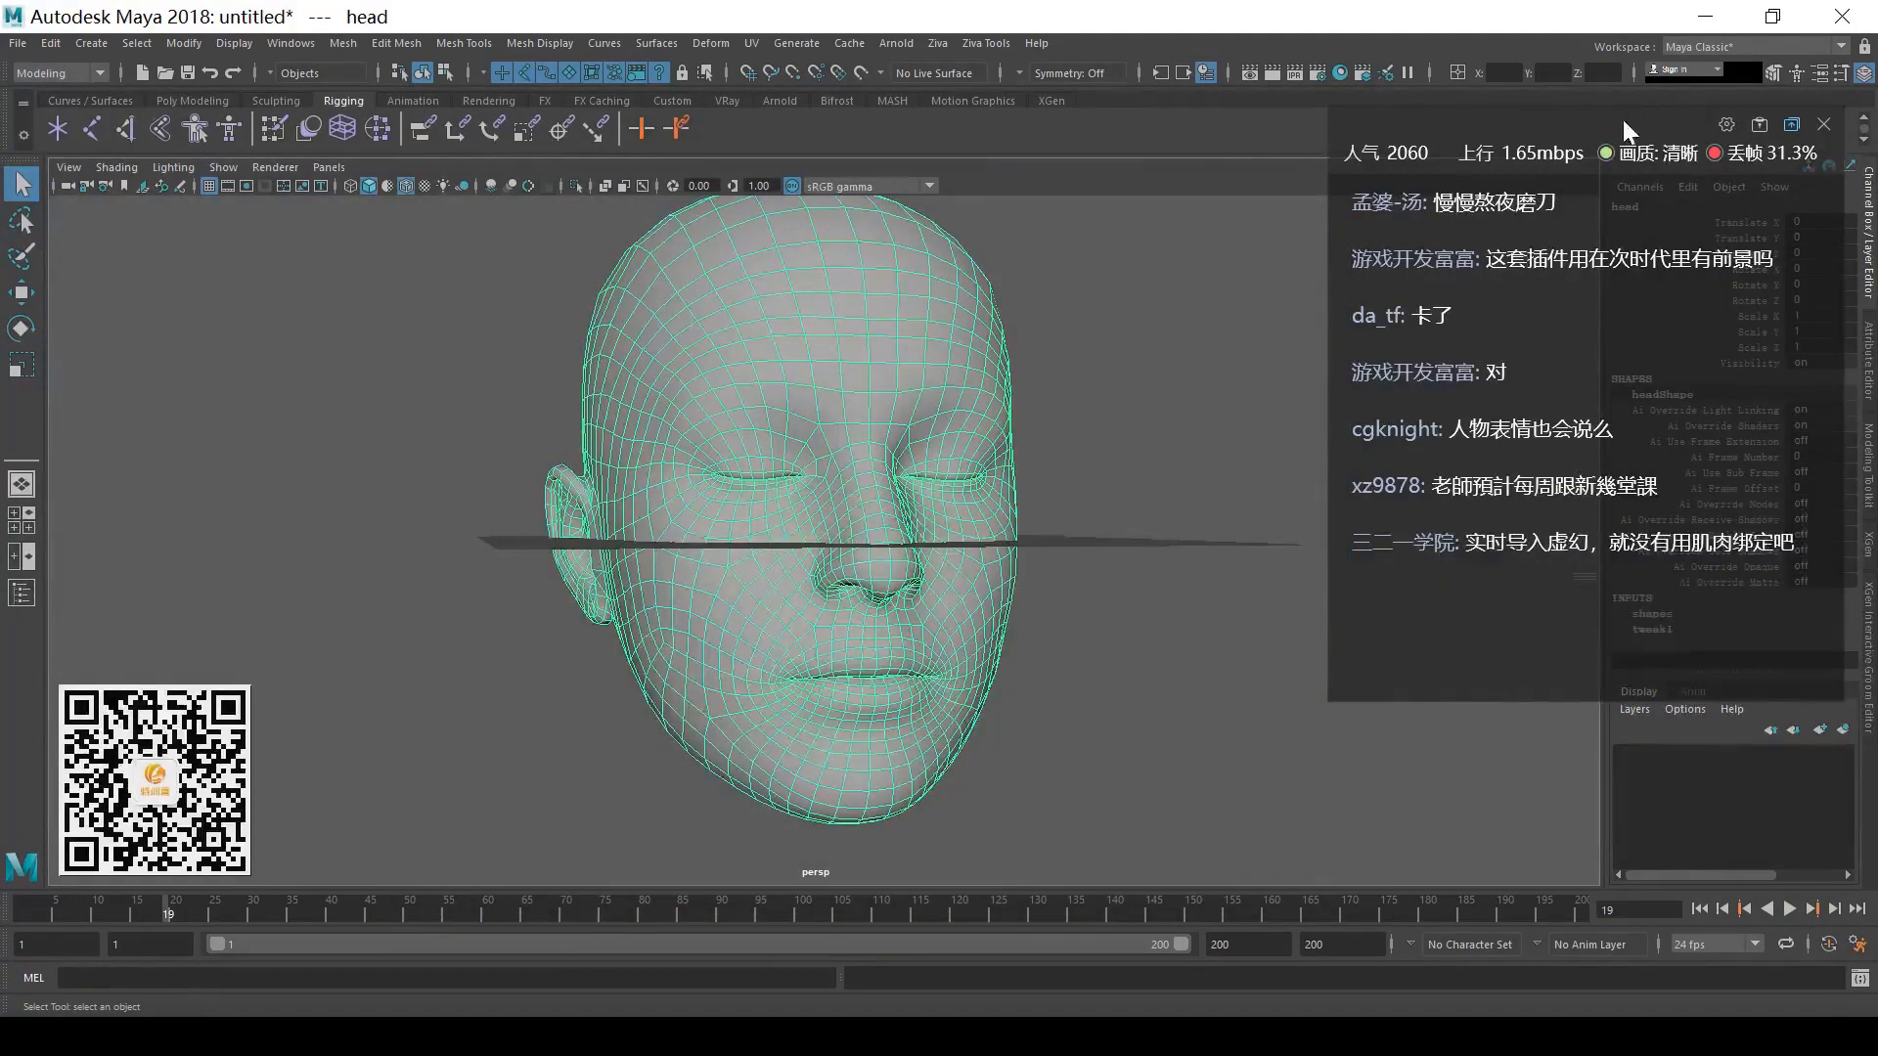
{"action": "left_click_drag", "start_coordinate": [1623, 119], "coordinate": [1574, 107]}
{"action": "left_click", "coordinate": [1868, 357]}
{"action": "left_click", "coordinate": [1868, 235]}
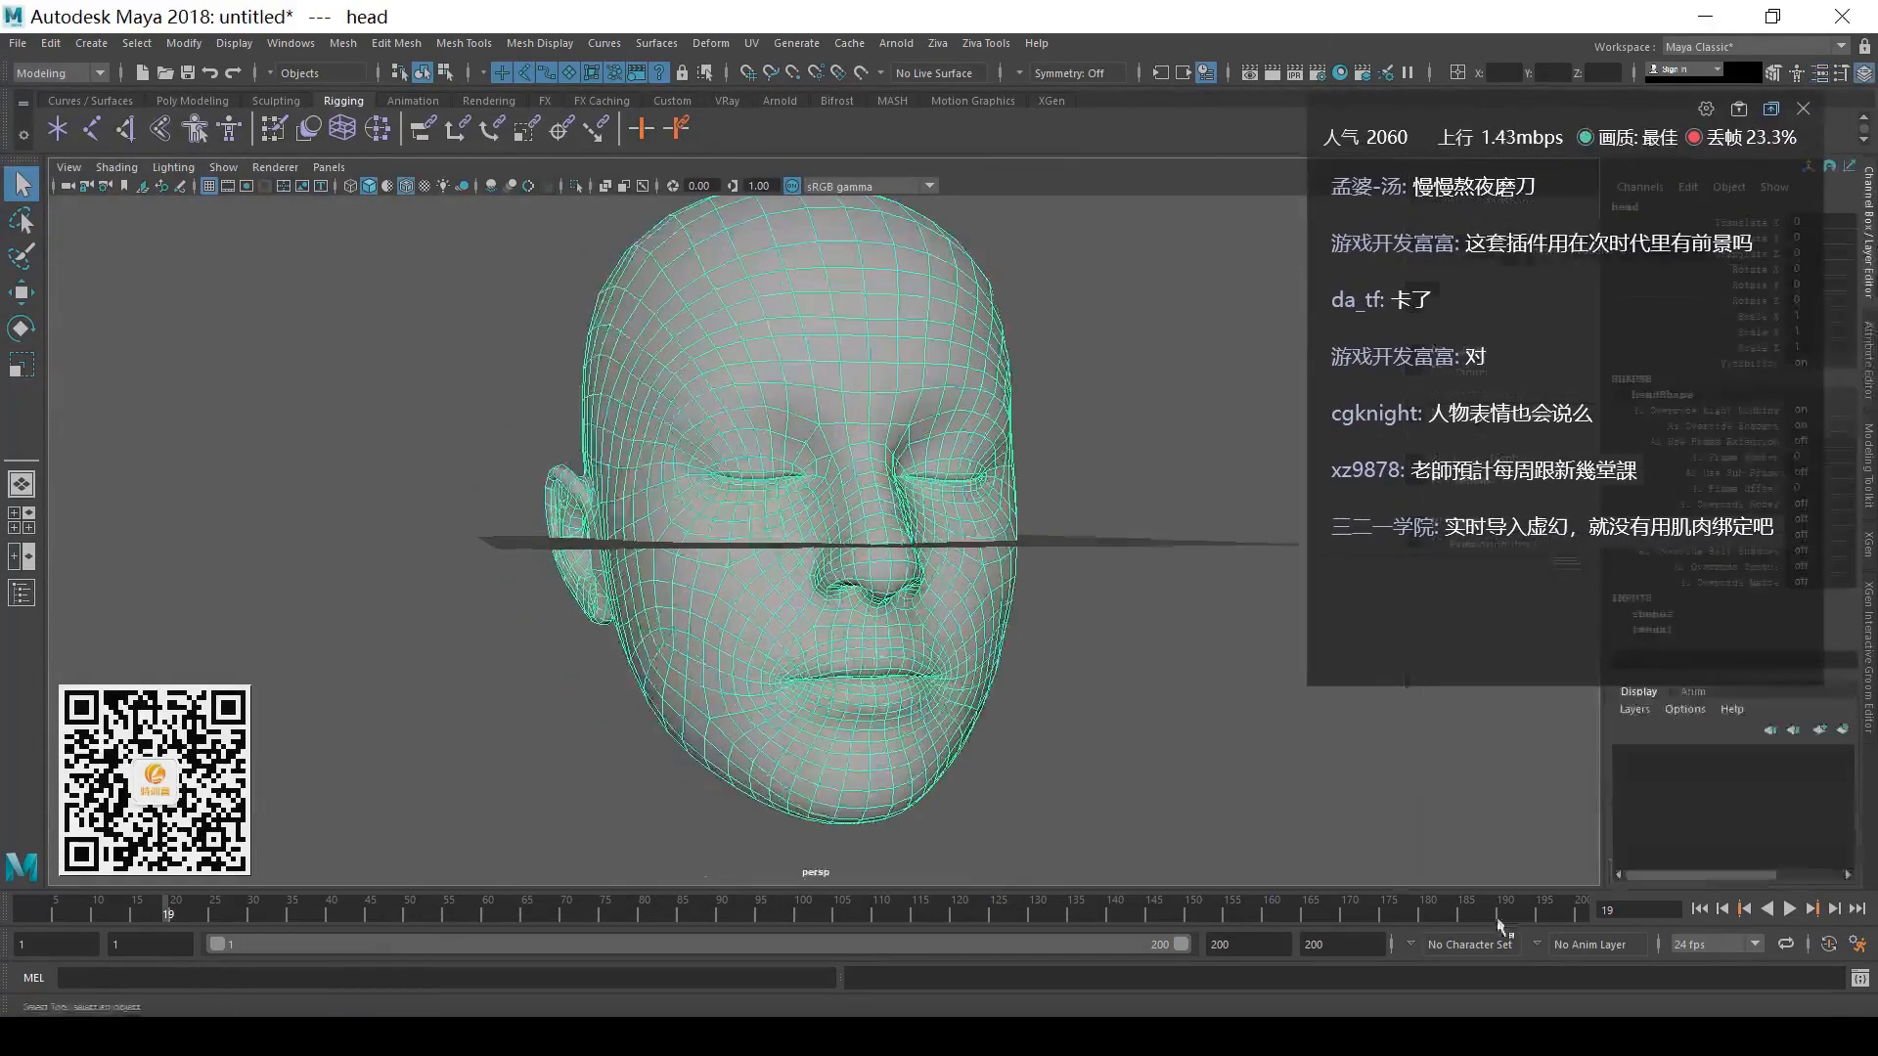
- Set the animation end to frame 282, extend the playback range to 1–282 and rewind to the first frame
{"action": "double_click", "coordinate": [1338, 945]}
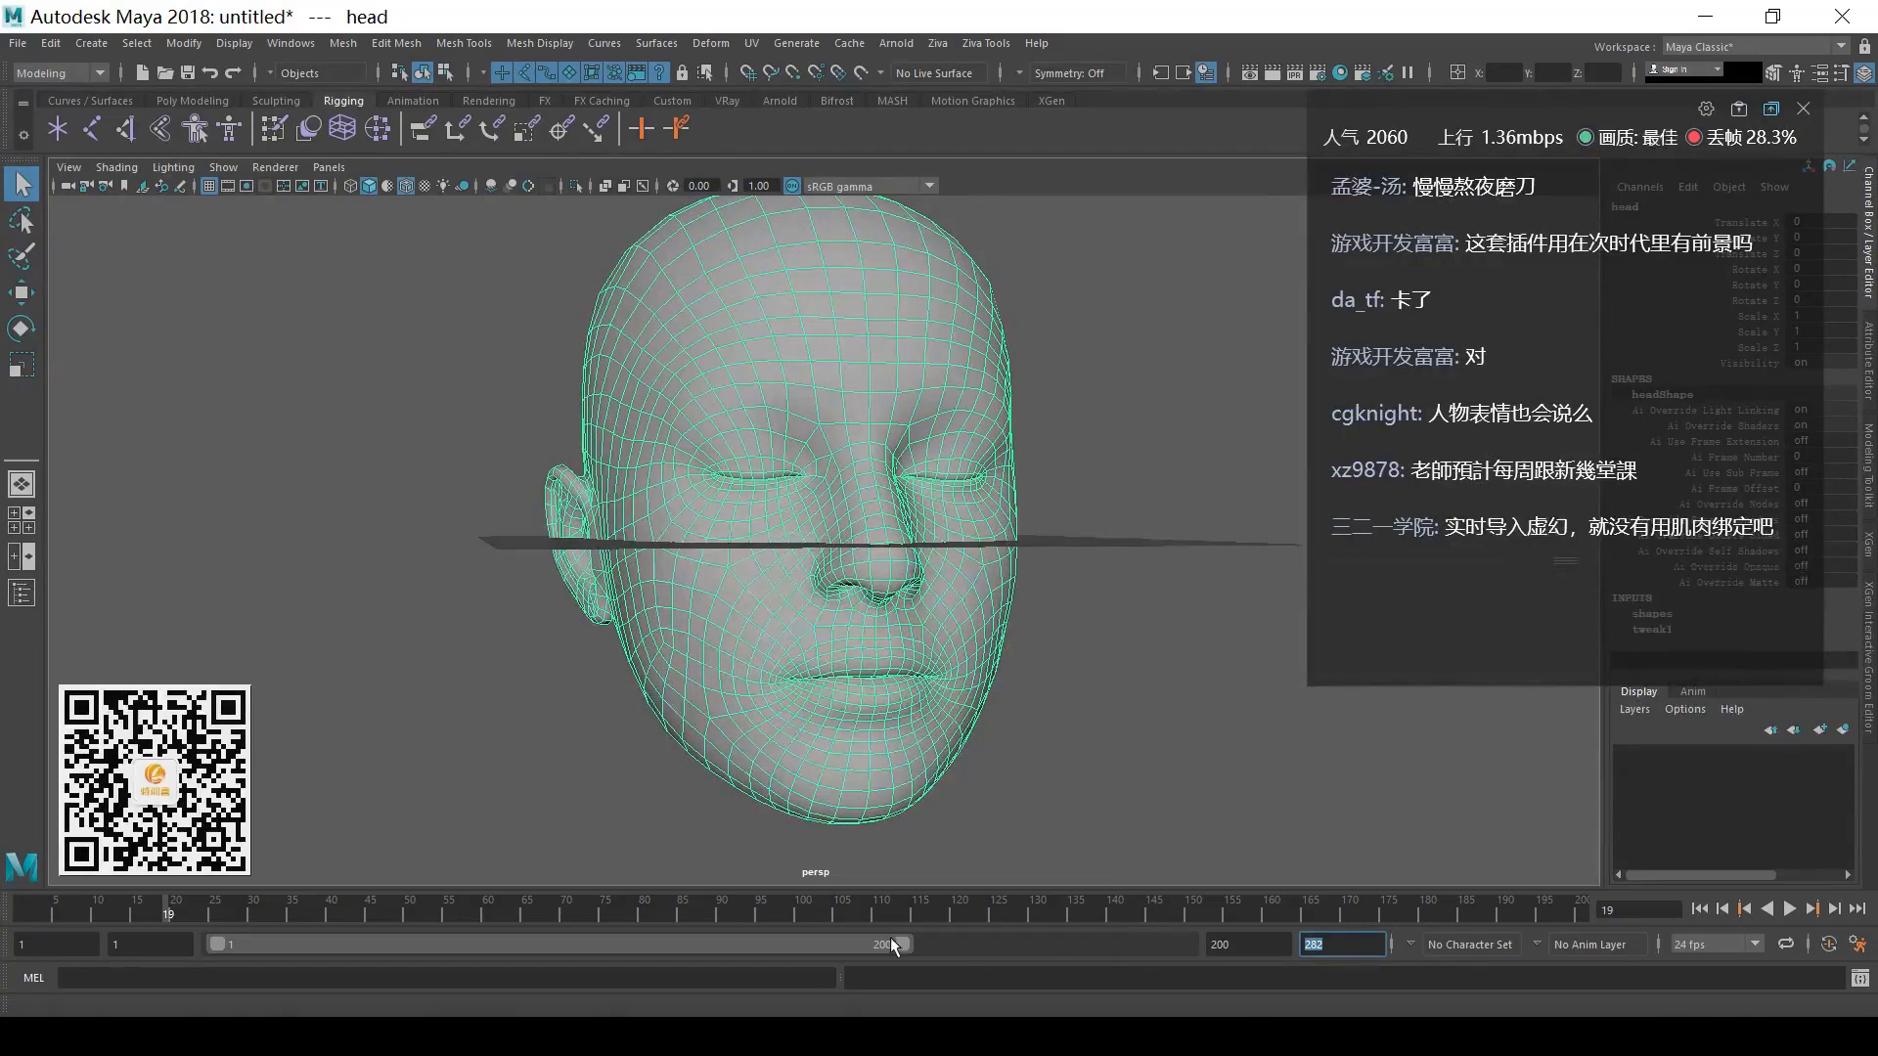
{"action": "left_click_drag", "start_coordinate": [894, 939], "coordinate": [1236, 958]}
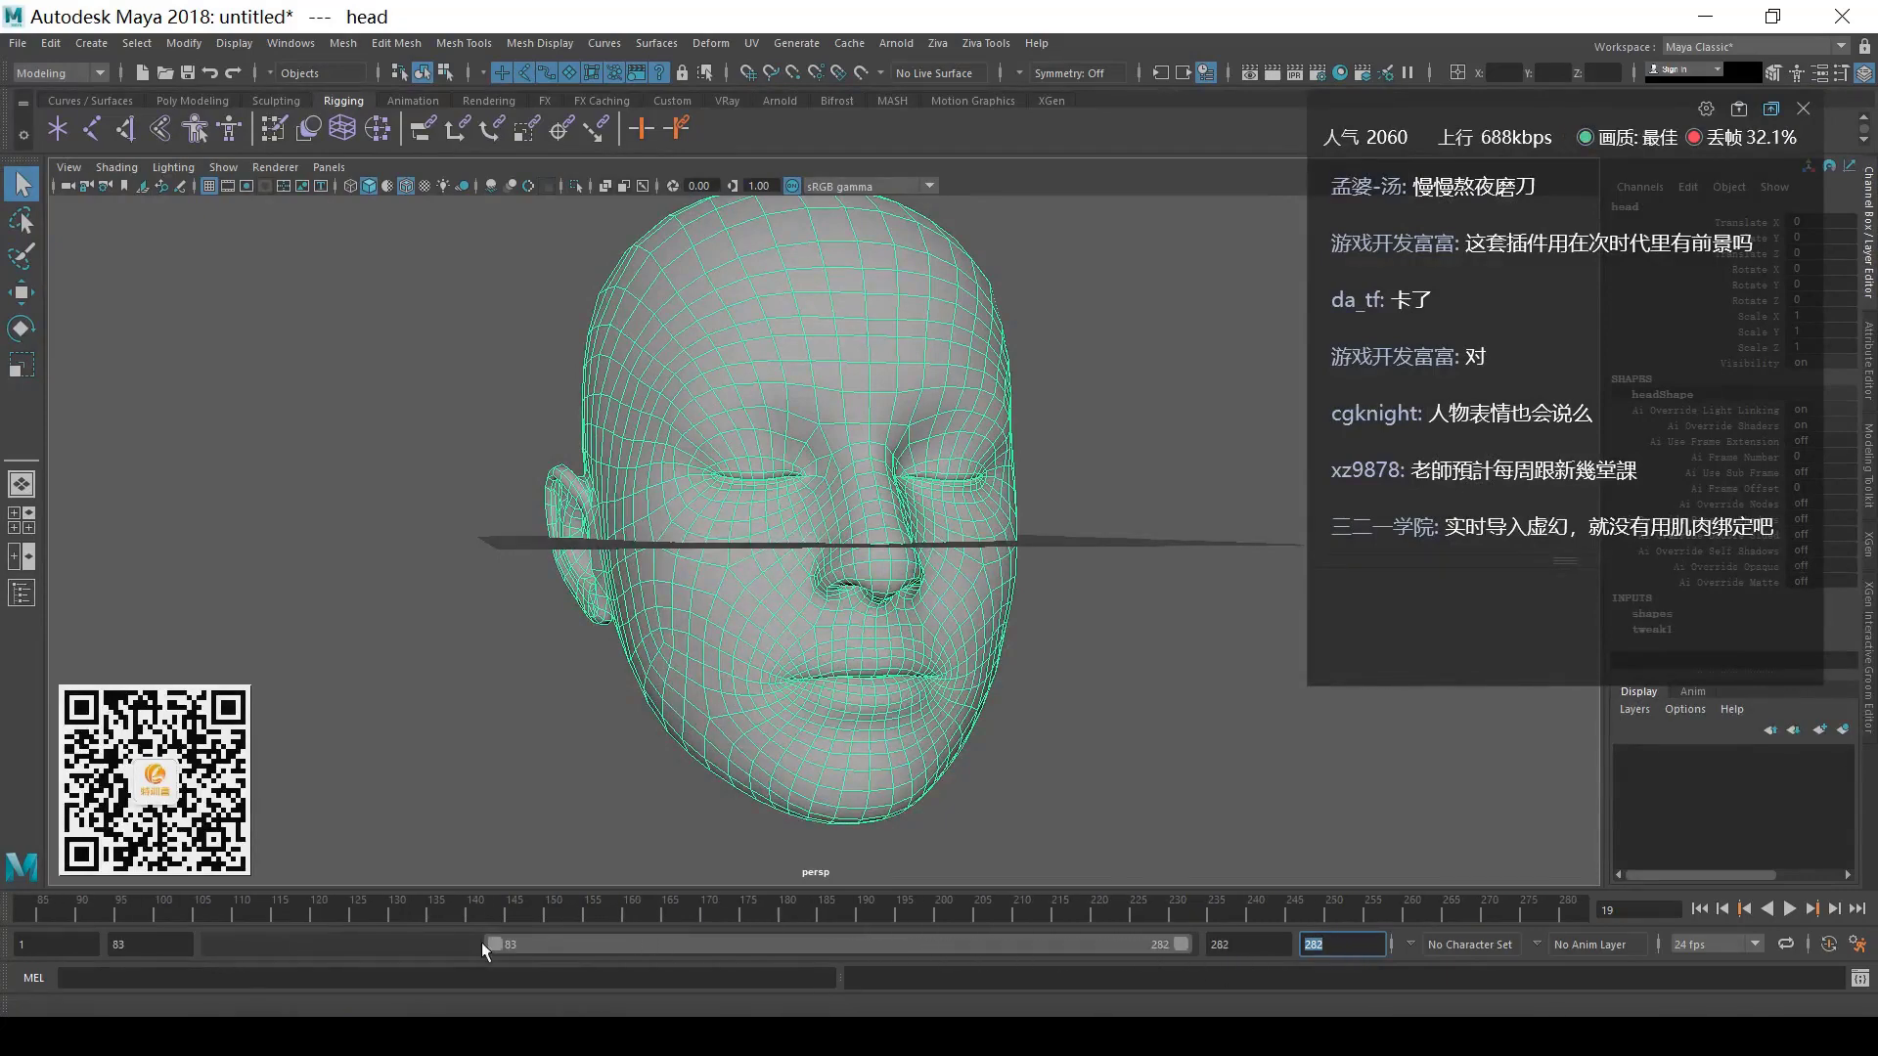
{"action": "left_click_drag", "start_coordinate": [481, 942], "coordinate": [205, 943]}
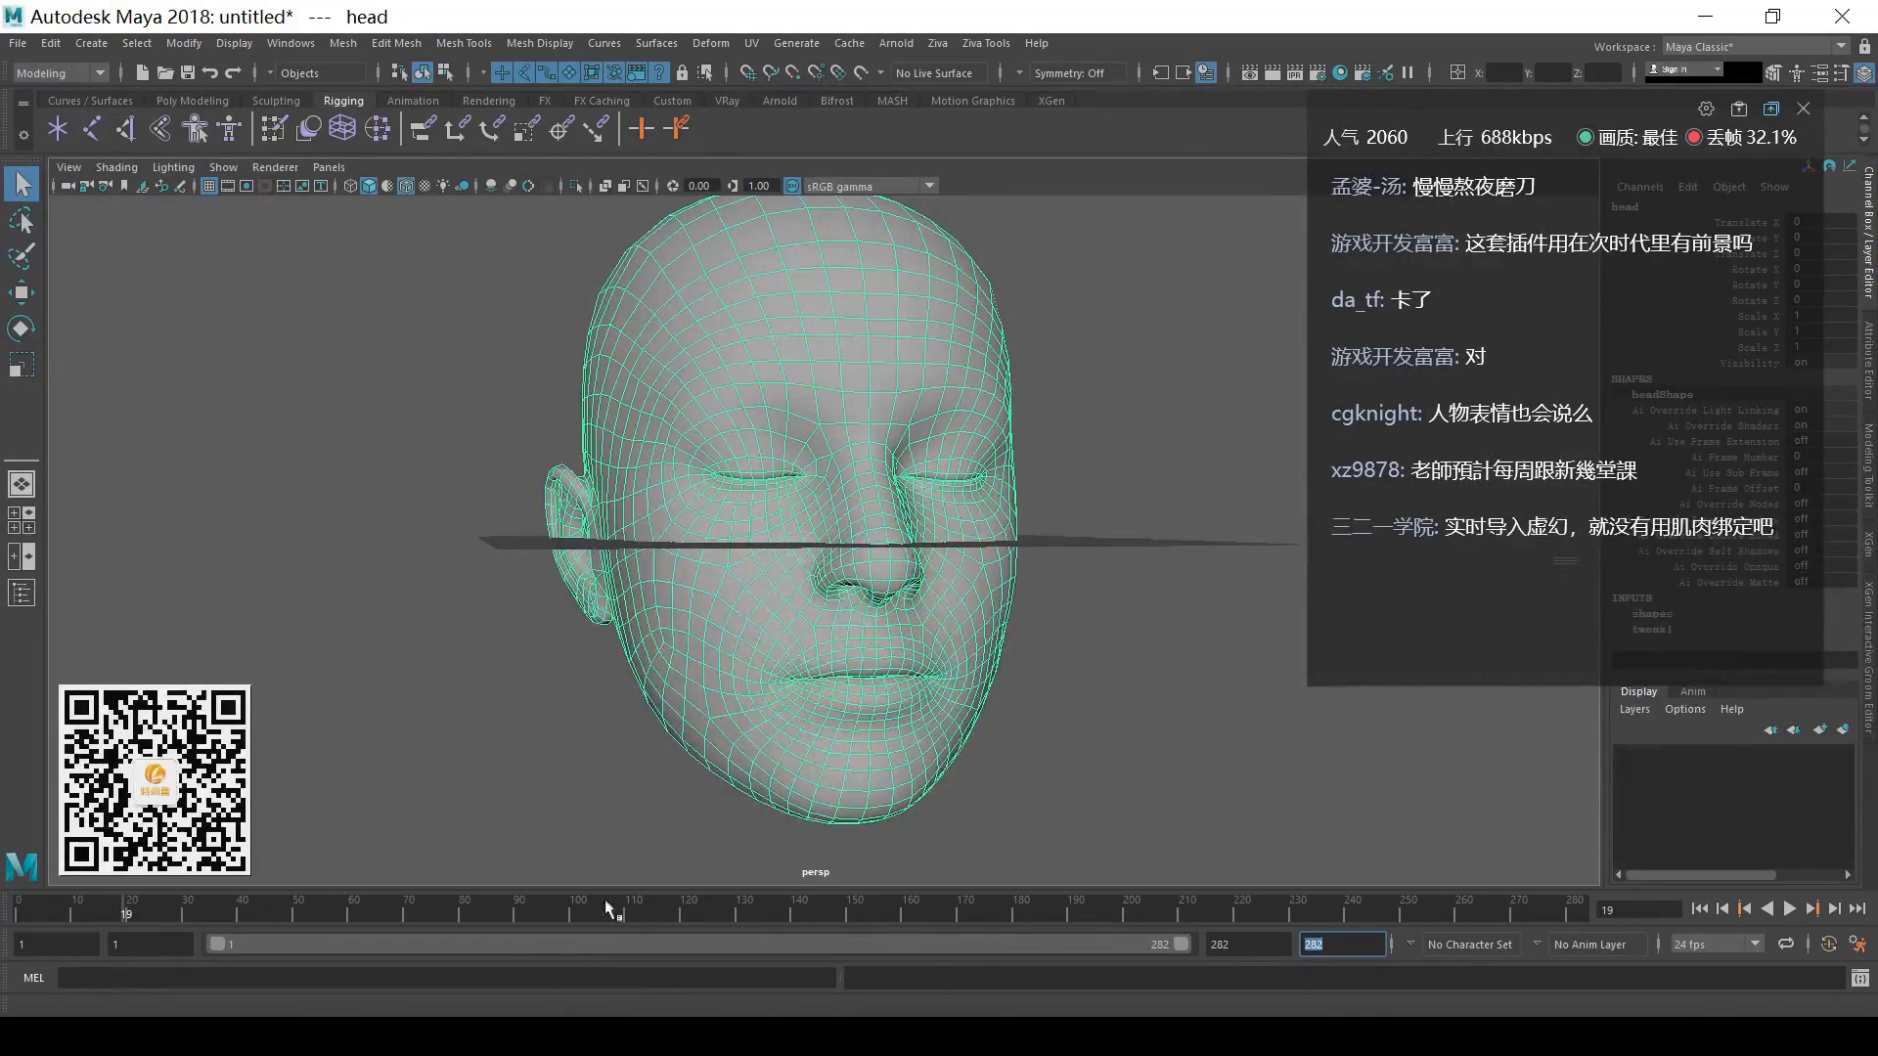
{"action": "left_click", "coordinate": [1699, 909]}
- Select the head's parent group grp_transform and move it up so the head sits above the grid
{"action": "left_click", "coordinate": [1395, 743]}
{"action": "left_click", "coordinate": [914, 662]}
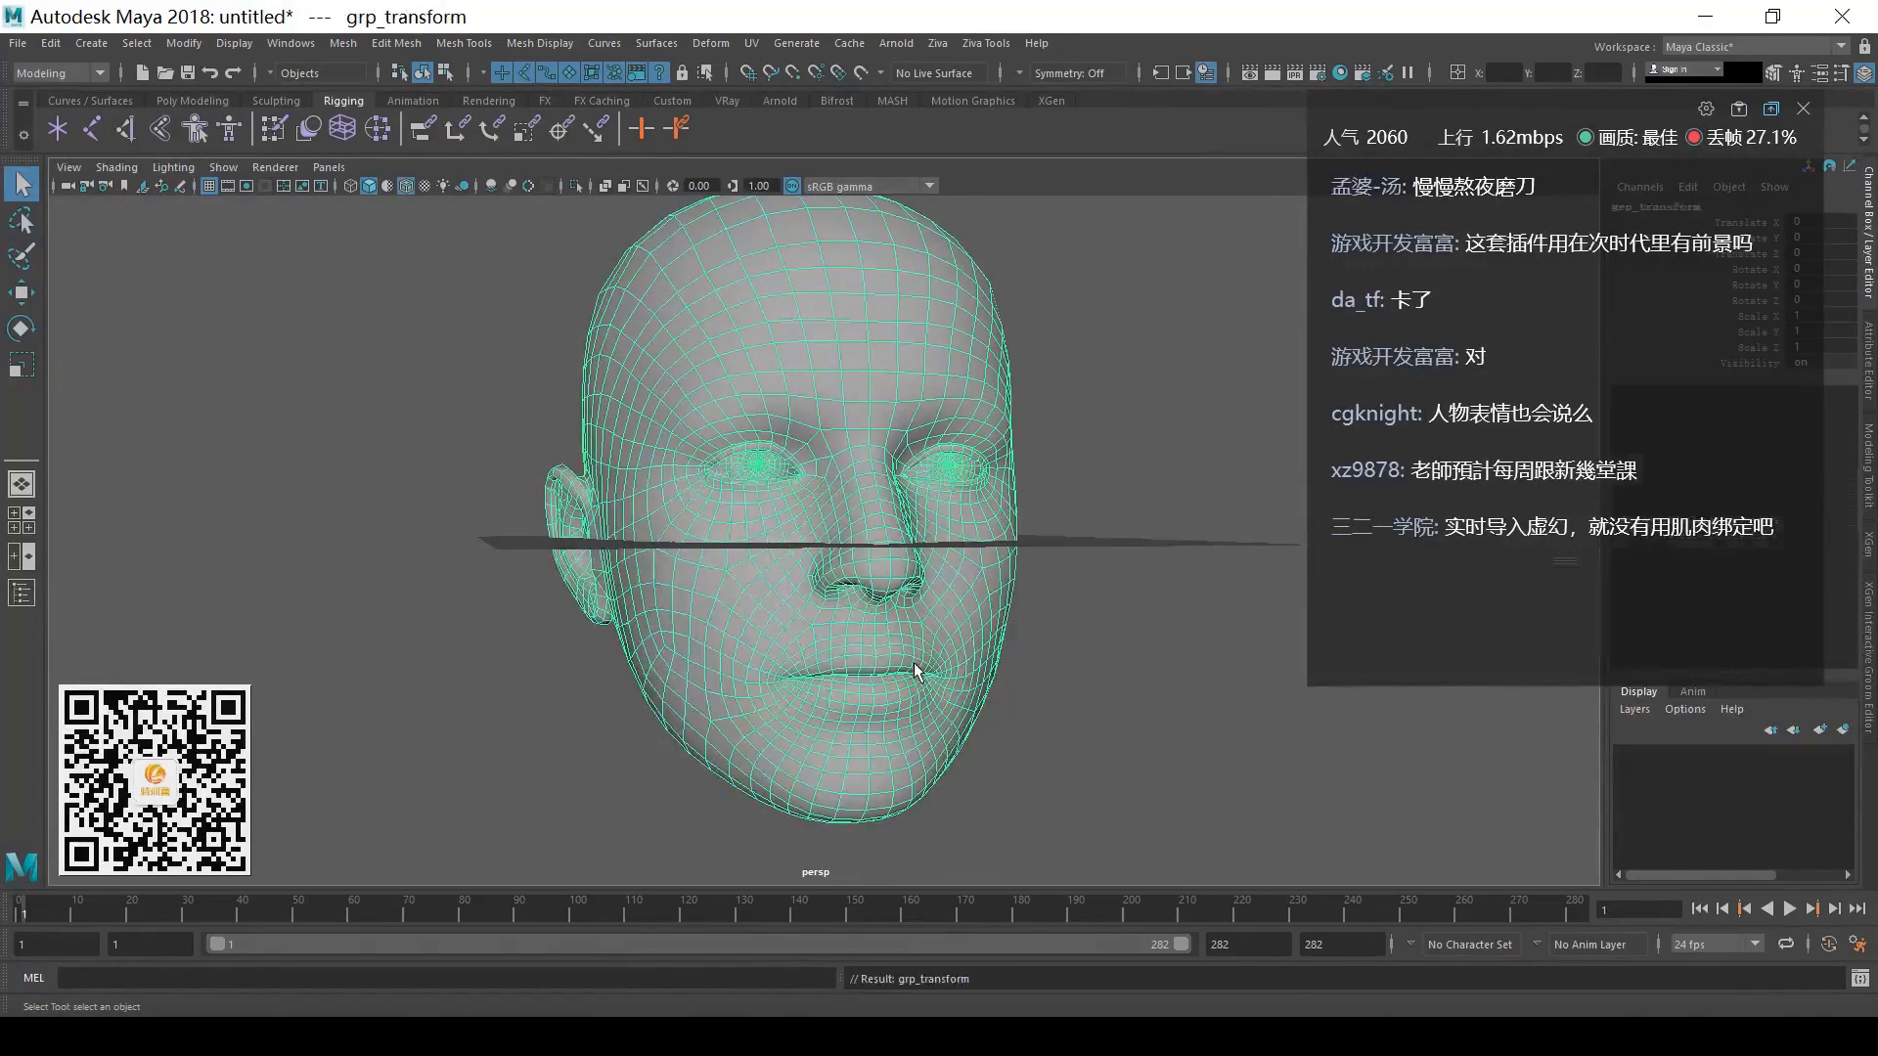
{"action": "key", "text": "Up"}
{"action": "key", "text": "w"}
{"action": "left_click_drag", "start_coordinate": [824, 448], "coordinate": [813, 244]}
{"action": "key", "text": "ctrl+z"}
{"action": "left_click_drag", "start_coordinate": [1279, 734], "coordinate": [1237, 770], "text": "alt"}
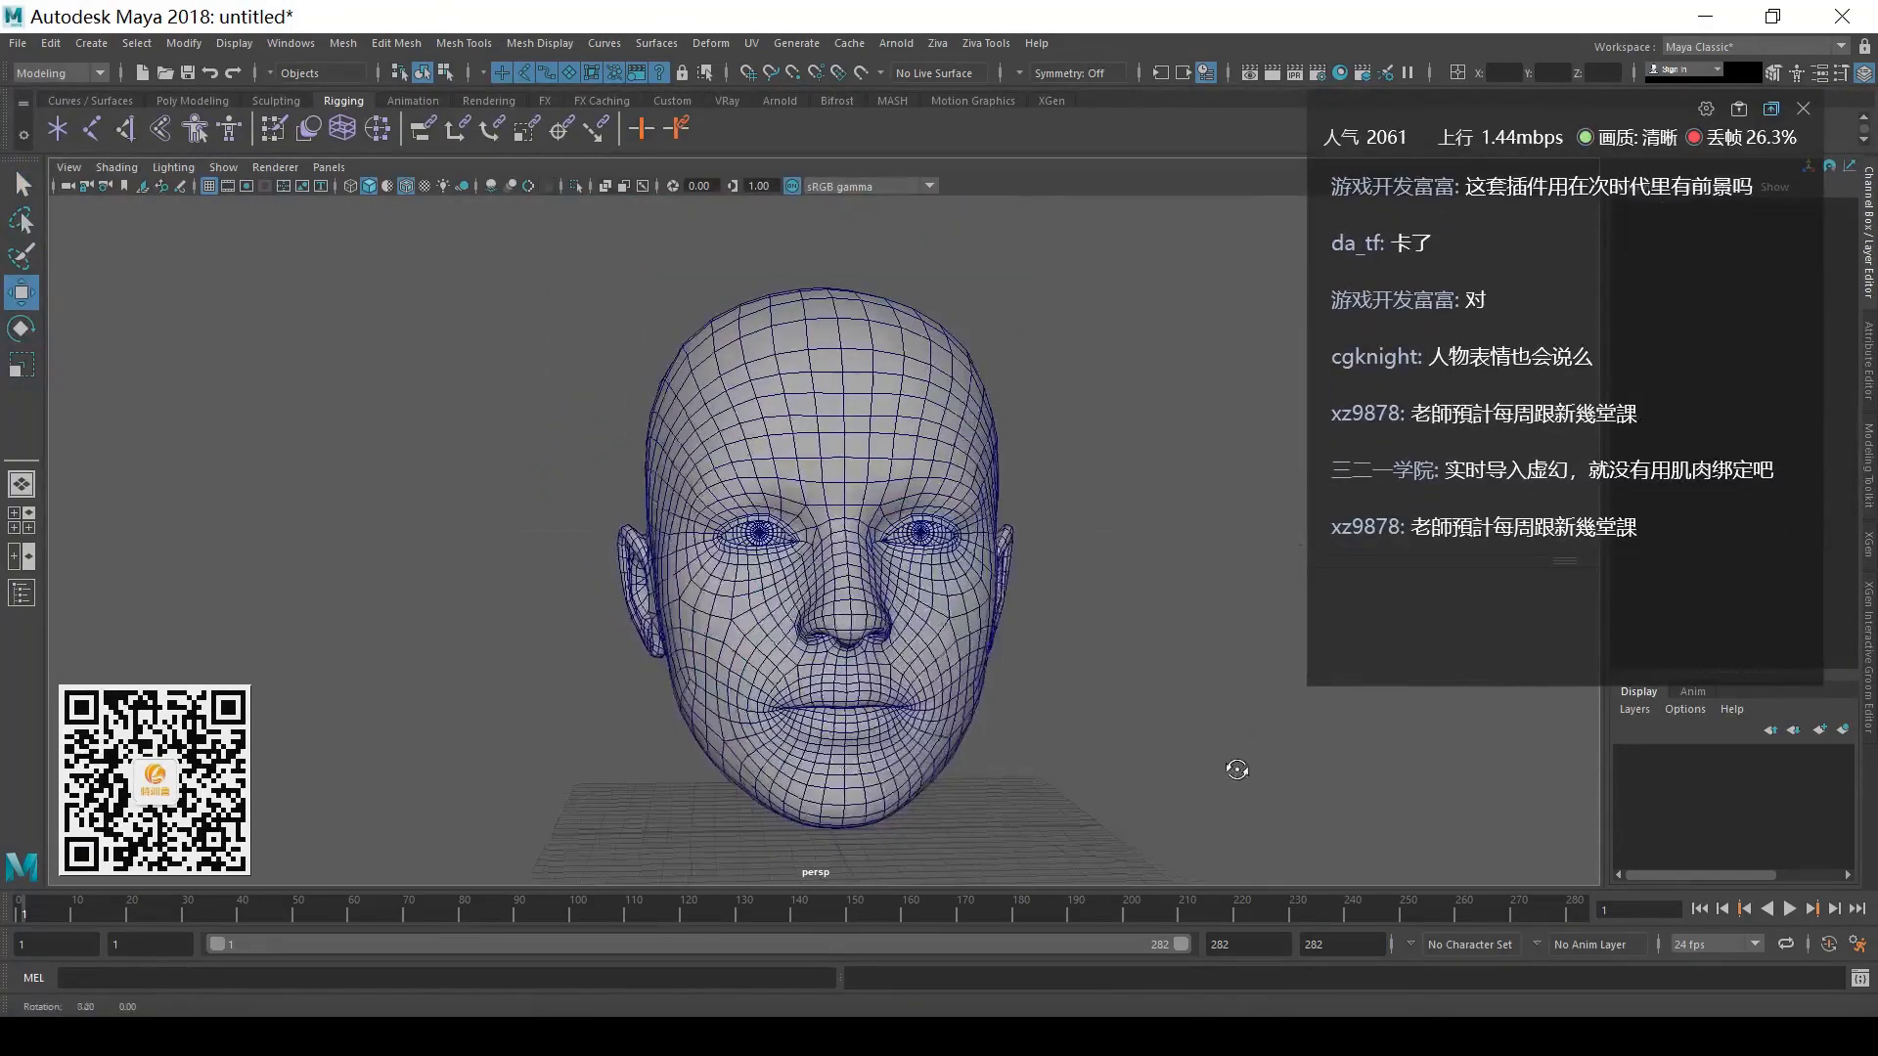
- Play the facial animation in a loop, box-select the head meshes to examine their deformation, and stop at frame 280
{"action": "left_click", "coordinate": [1788, 908]}
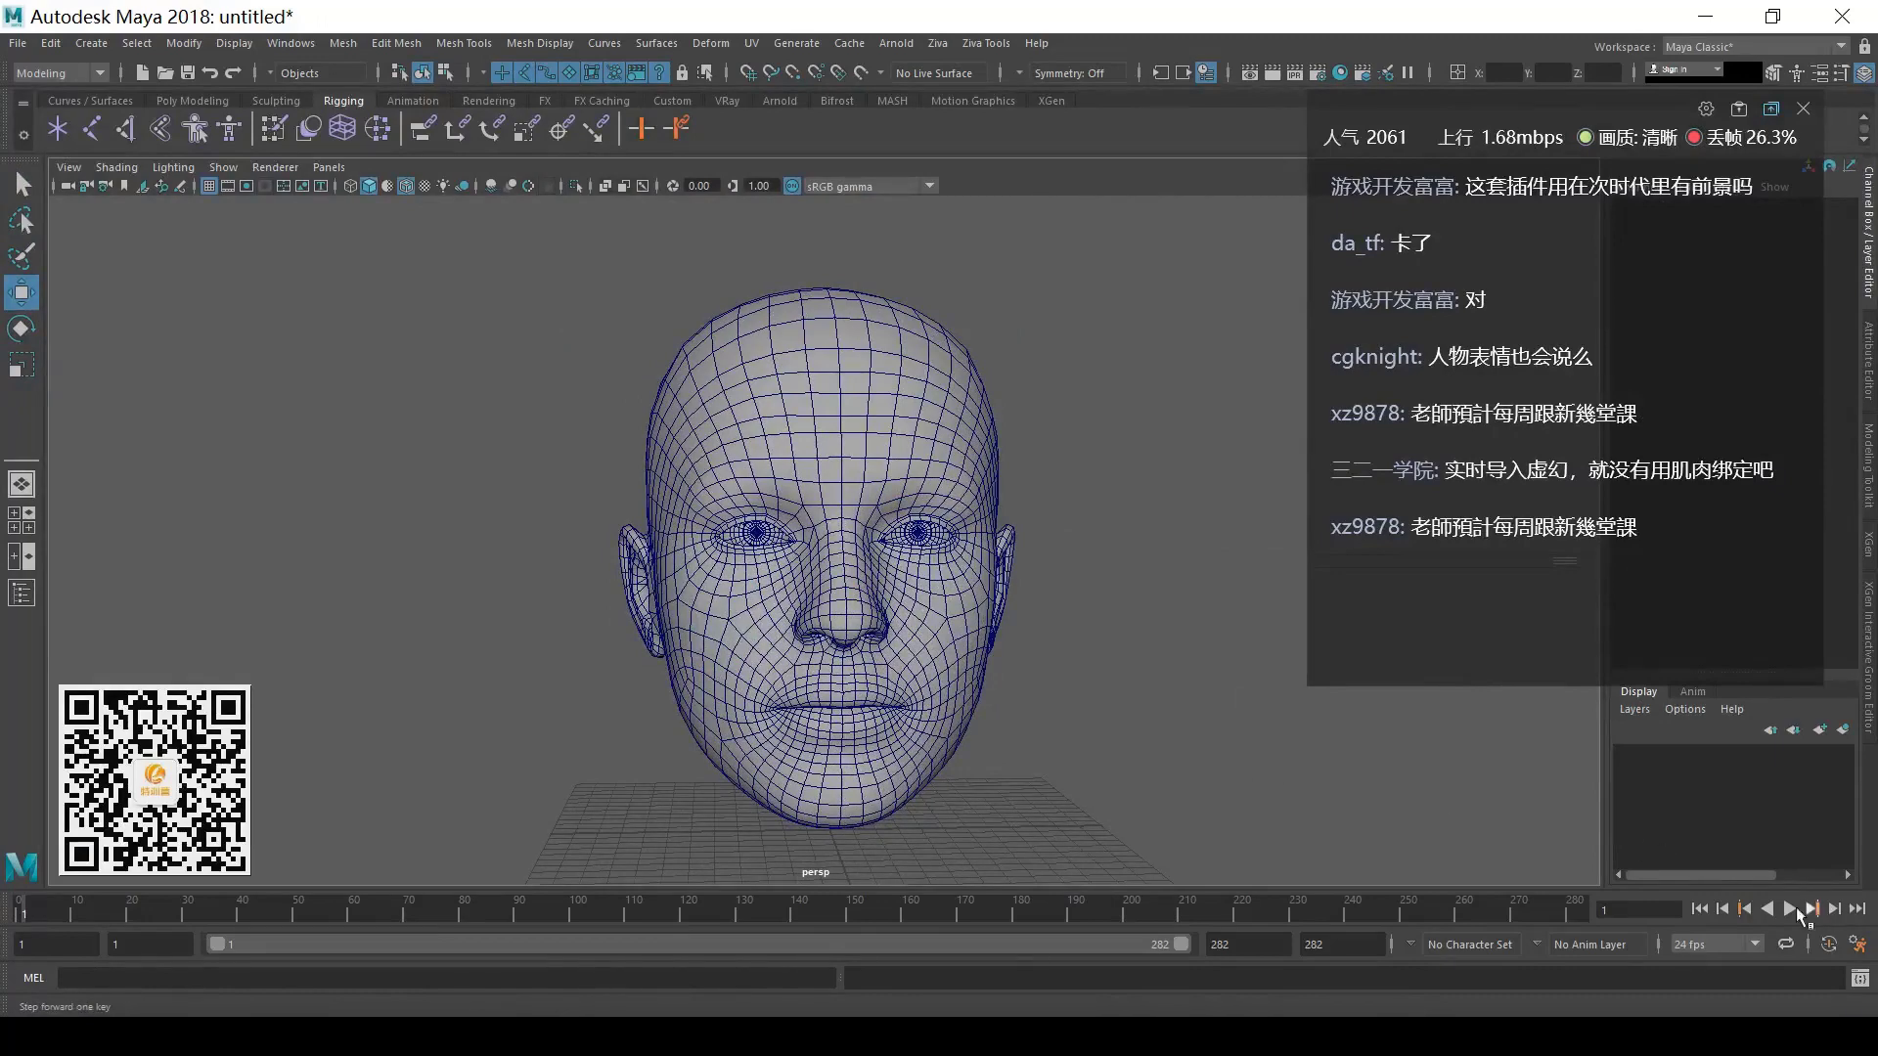
{"action": "left_click_drag", "start_coordinate": [1389, 782], "coordinate": [1135, 687], "text": "alt"}
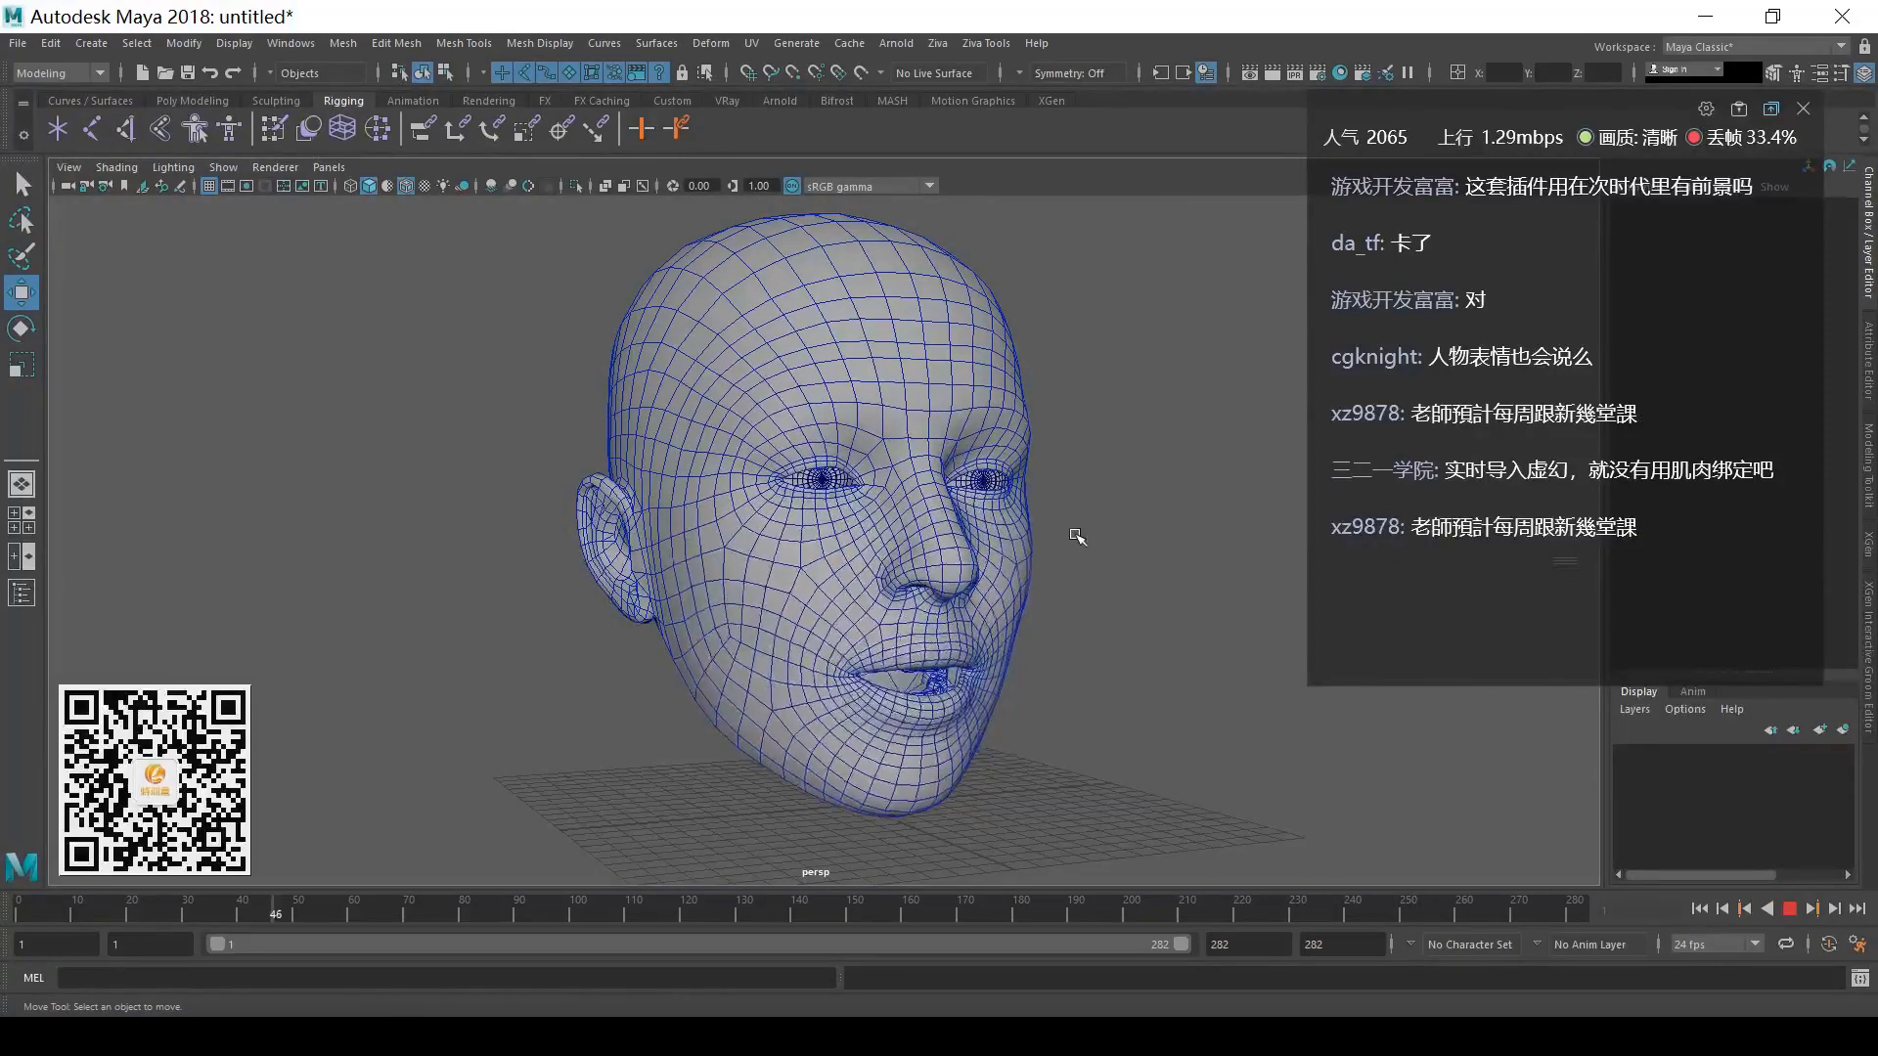
{"action": "left_click_drag", "start_coordinate": [626, 592], "coordinate": [418, 308]}
{"action": "left_click_drag", "start_coordinate": [582, 308], "coordinate": [1115, 812]}
{"action": "left_click_drag", "start_coordinate": [455, 296], "coordinate": [1146, 825]}
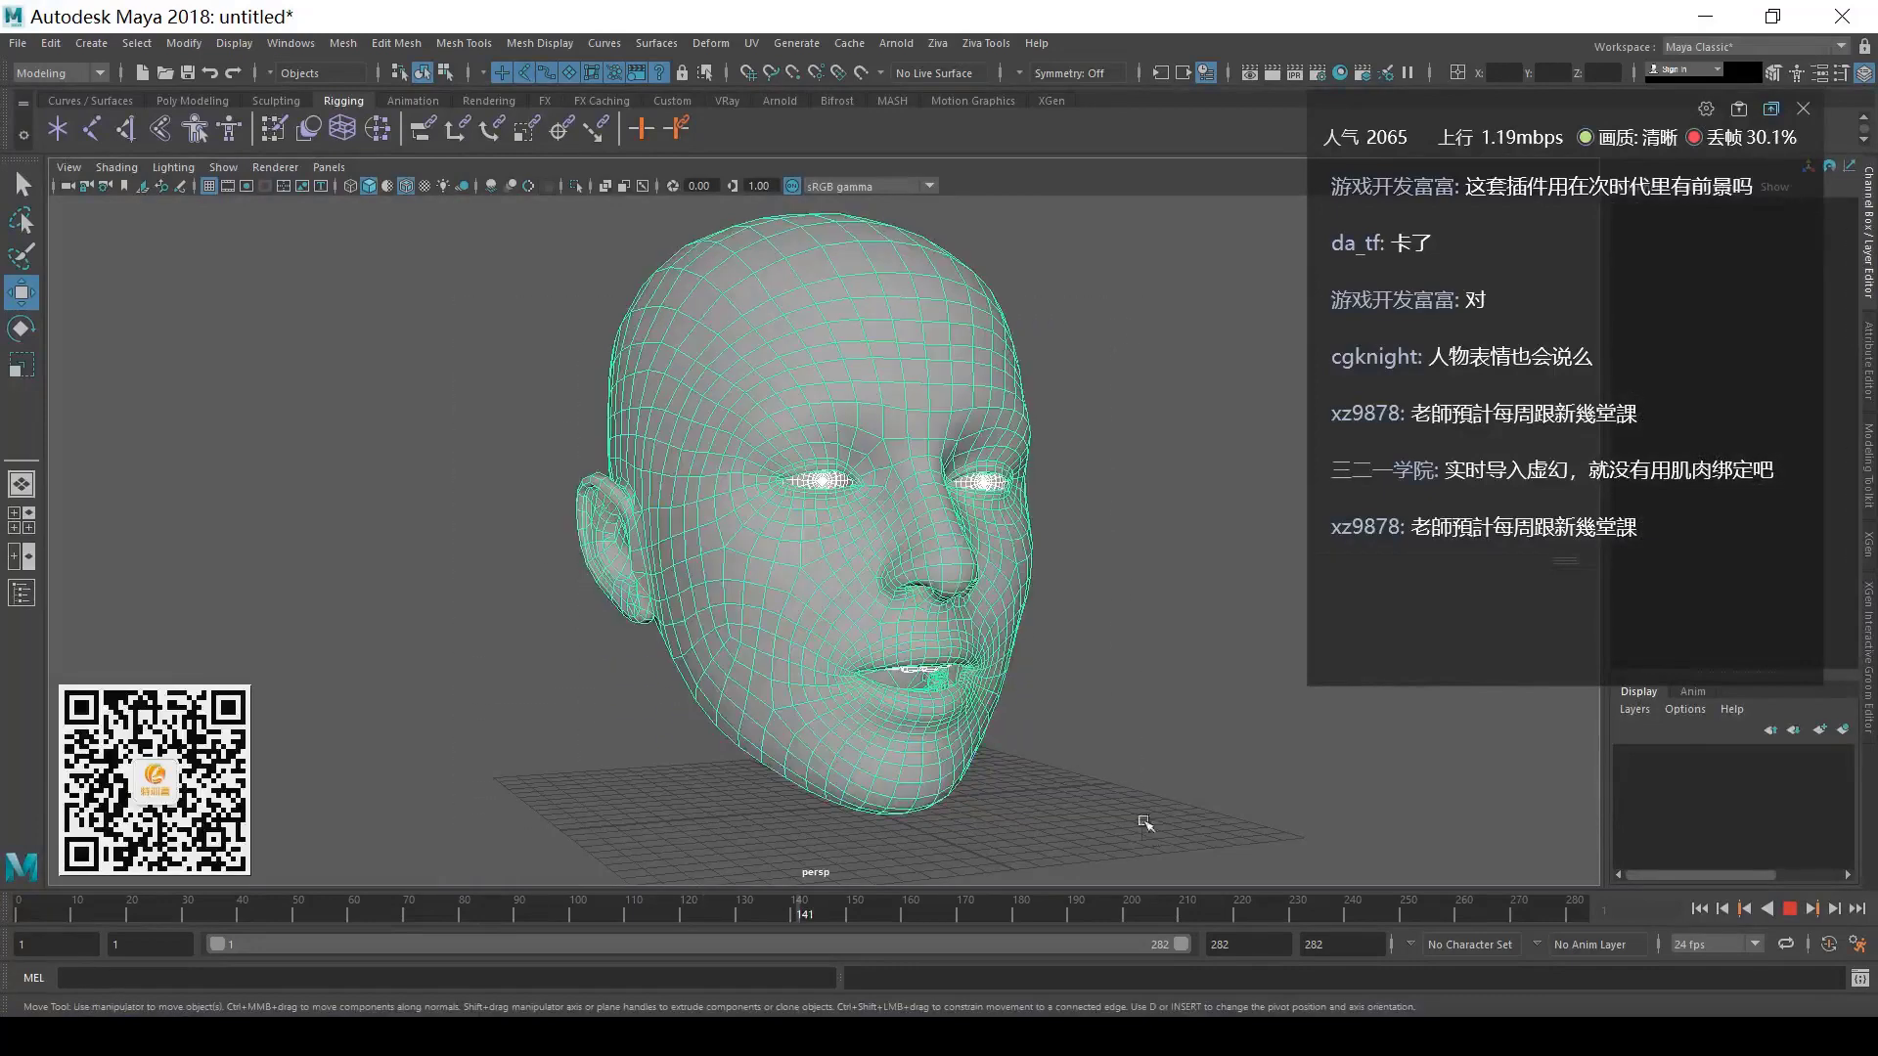
{"action": "left_click_drag", "start_coordinate": [506, 305], "coordinate": [1076, 735]}
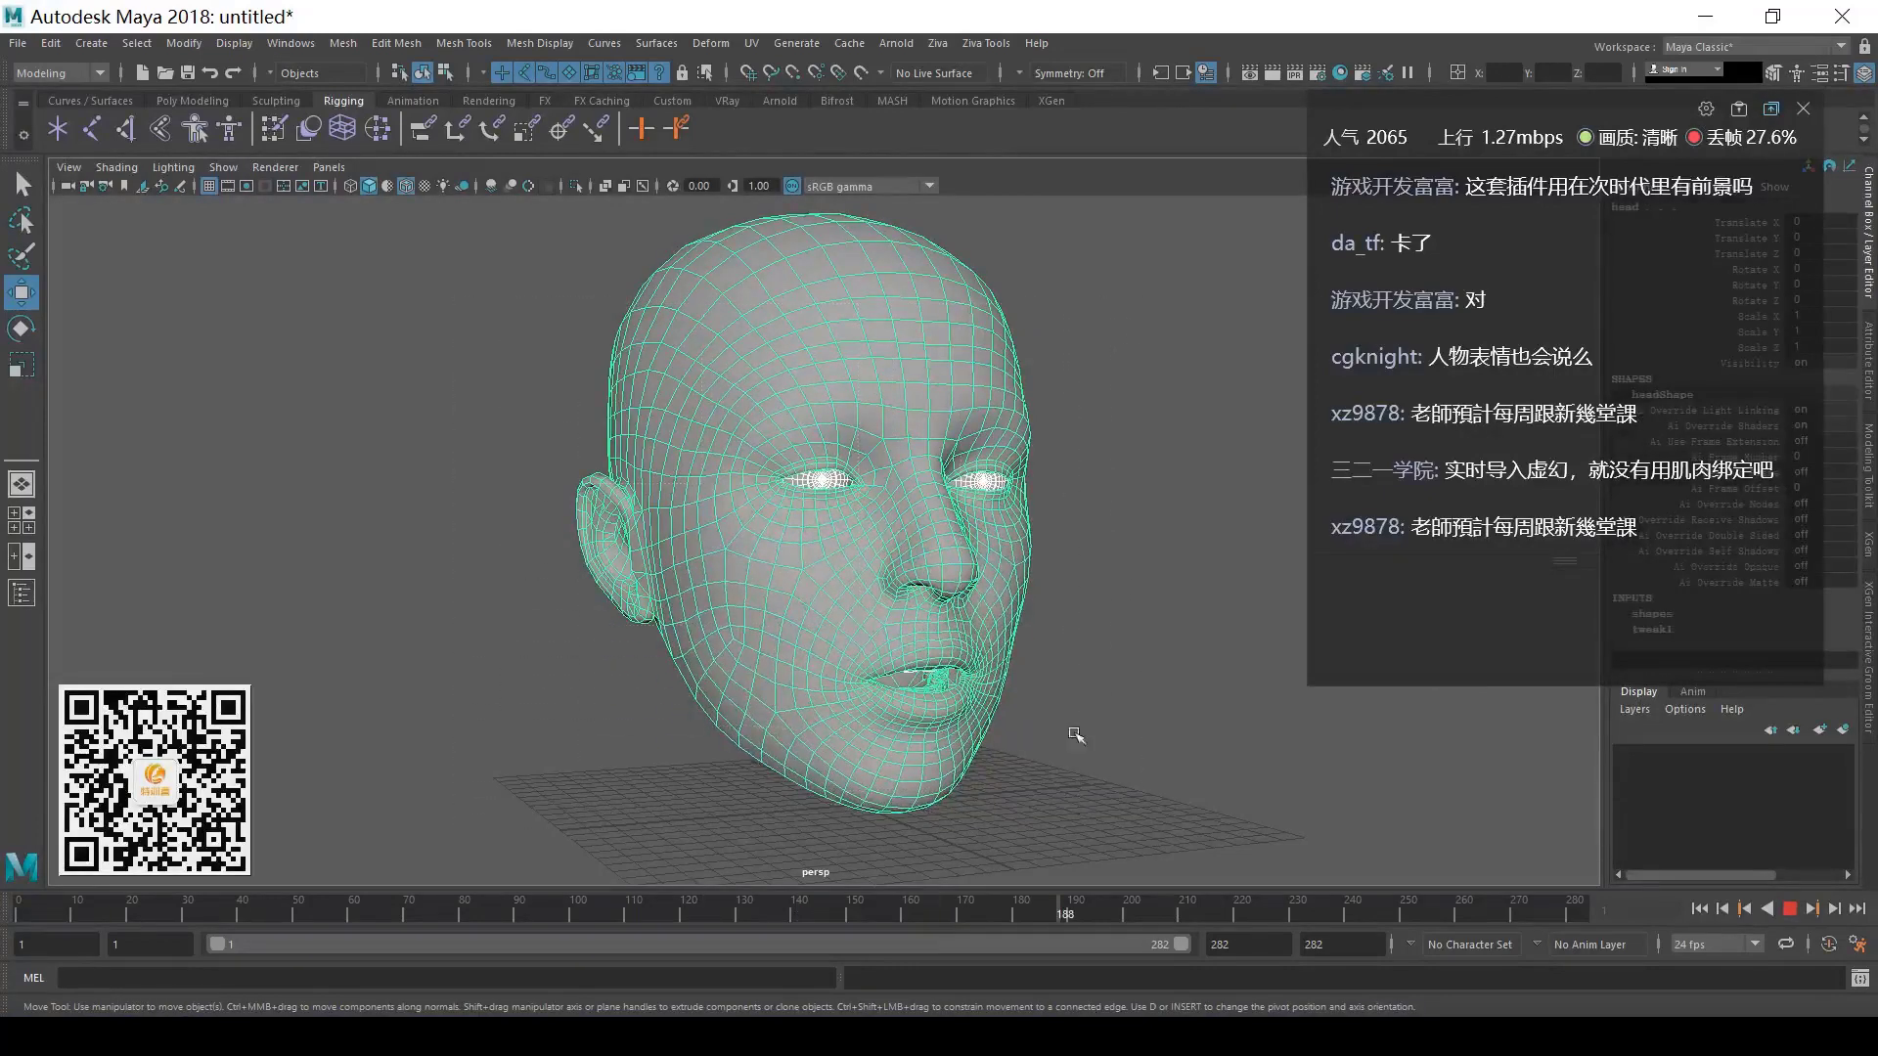
{"action": "left_click", "coordinate": [1108, 613]}
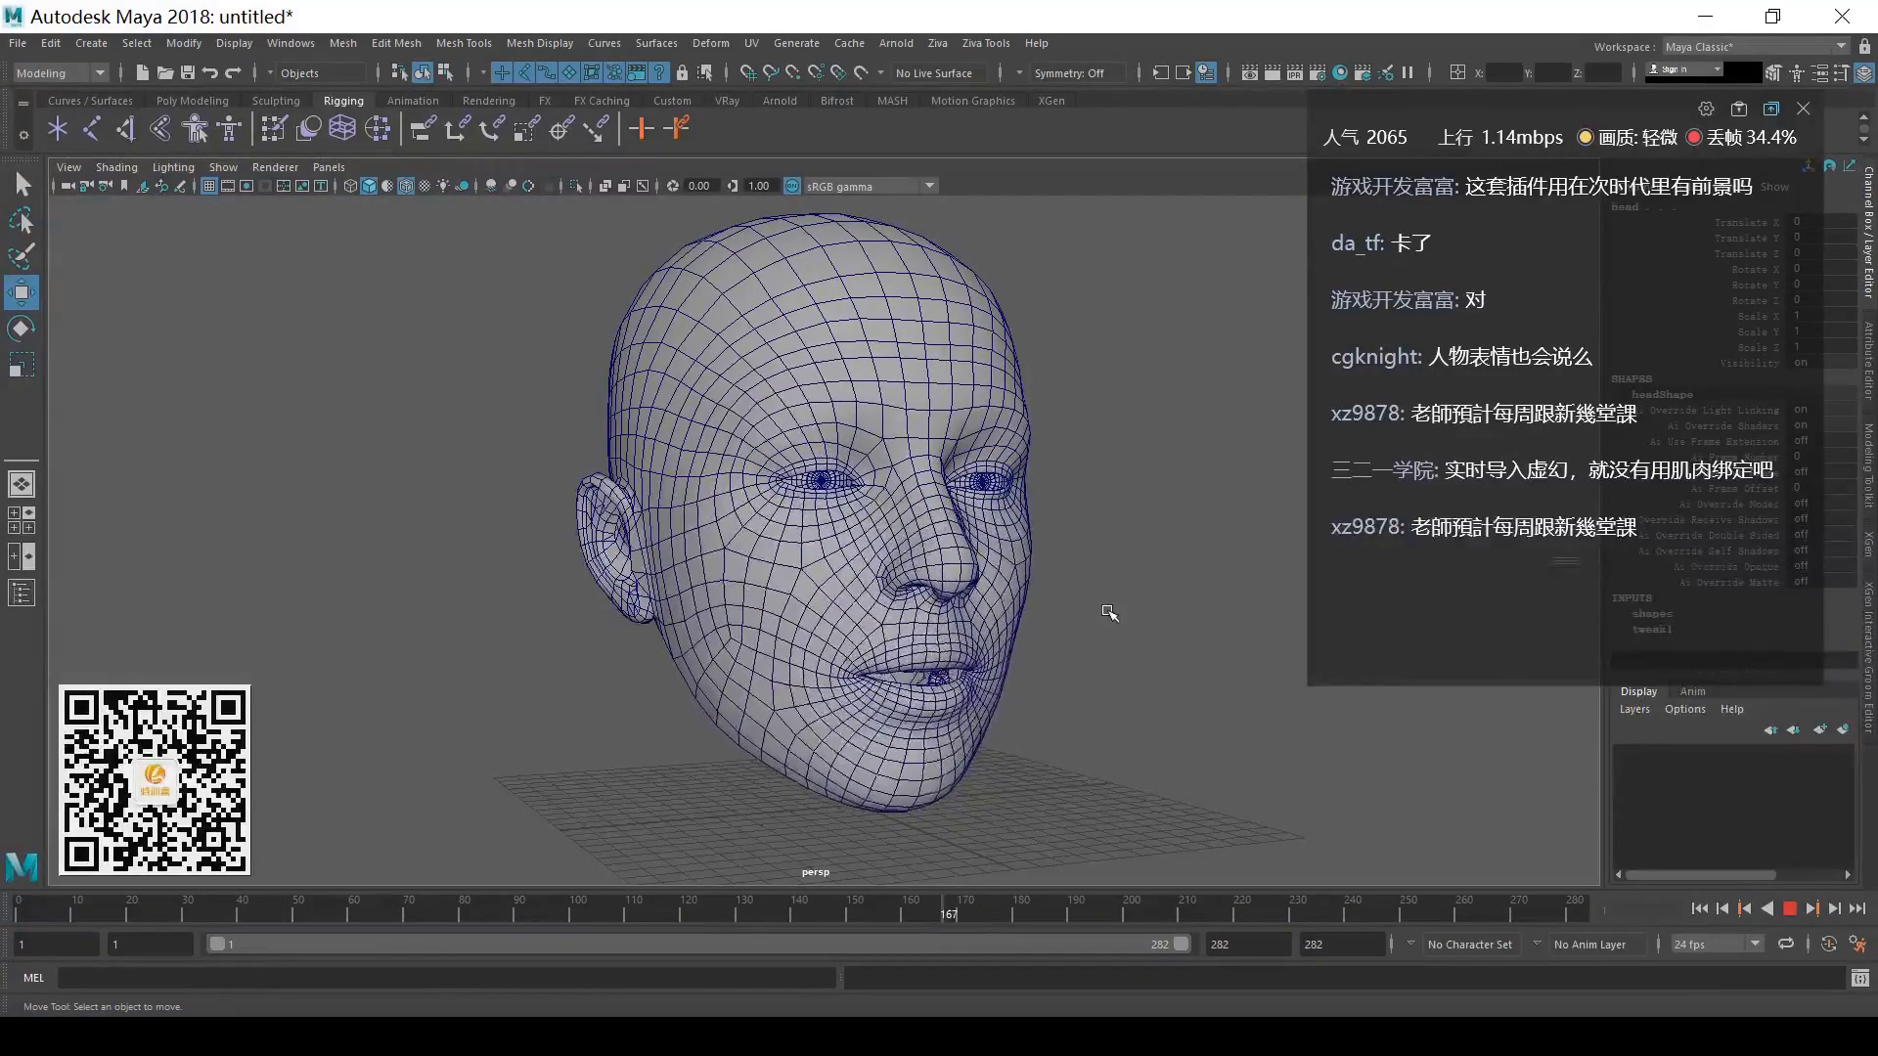
{"action": "key", "text": "q"}
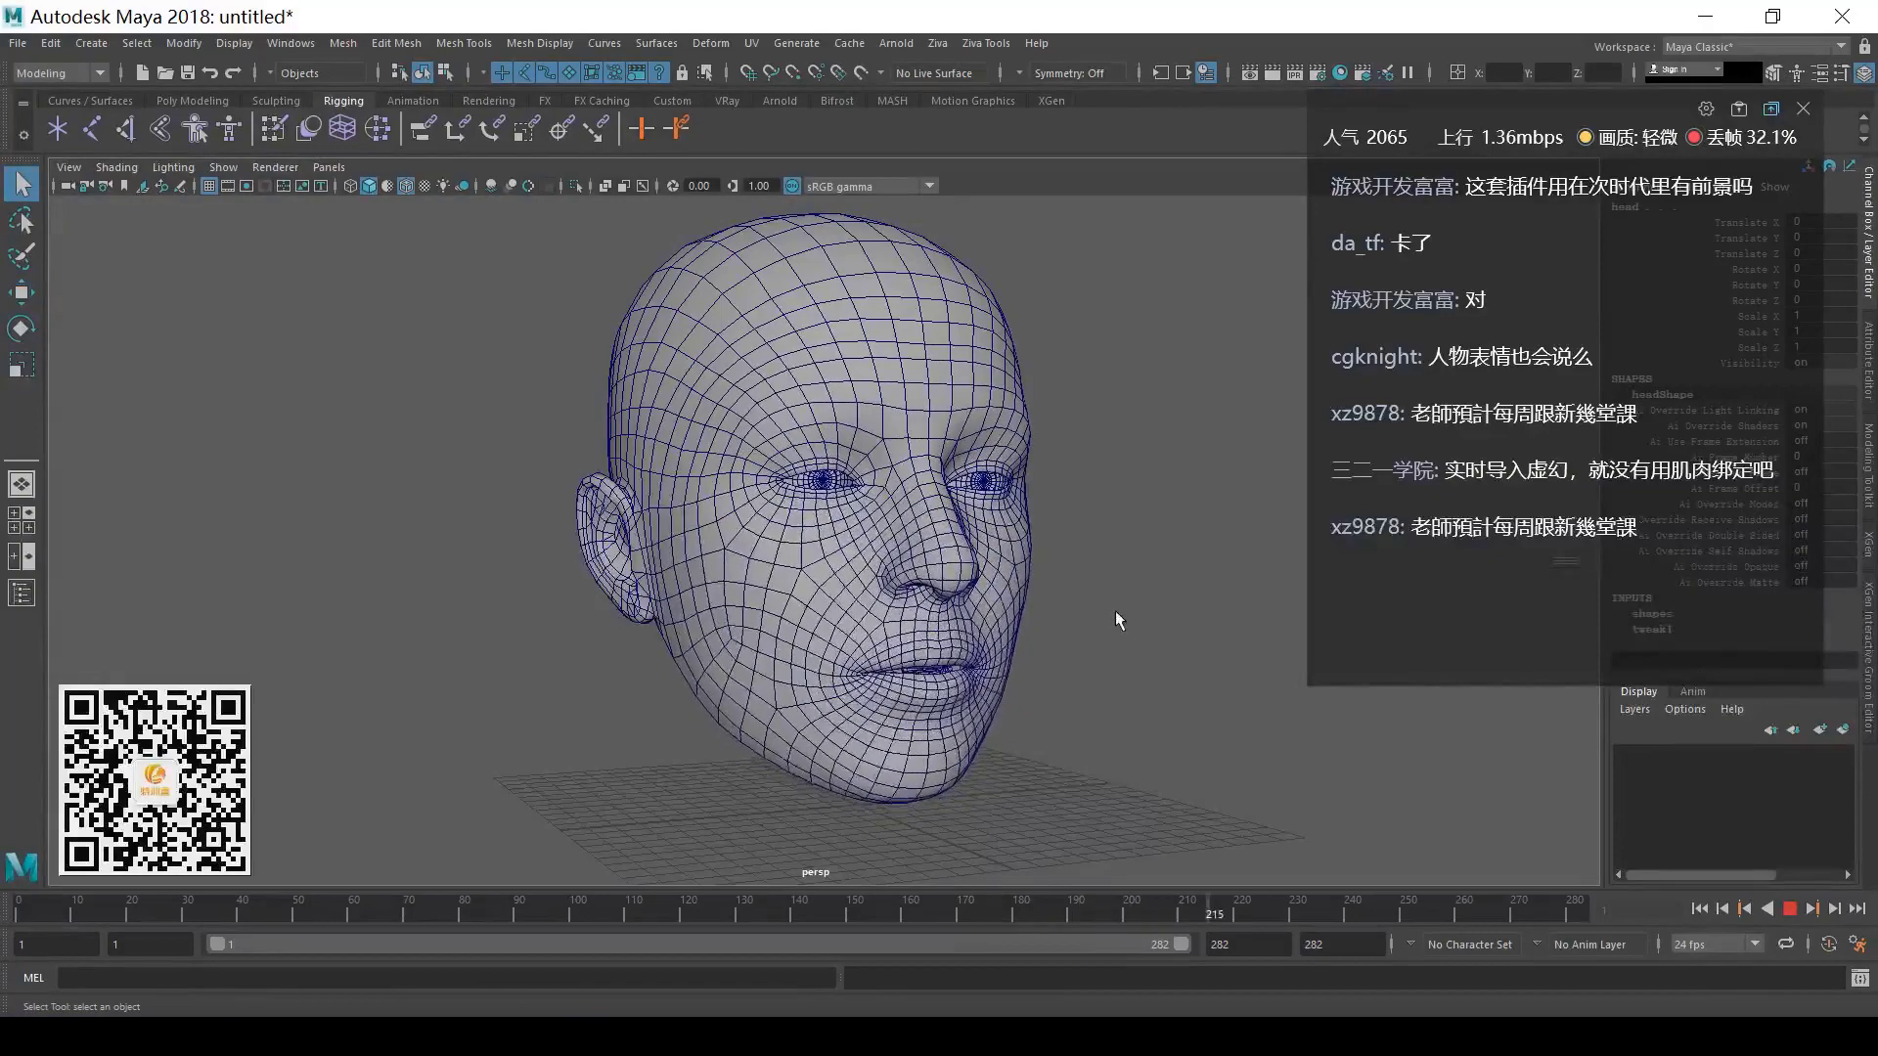
{"action": "left_click", "coordinate": [1811, 910]}
- Select the head mesh, examine it from several angles and rewind the timeline to frame 1
{"action": "left_click", "coordinate": [933, 598]}
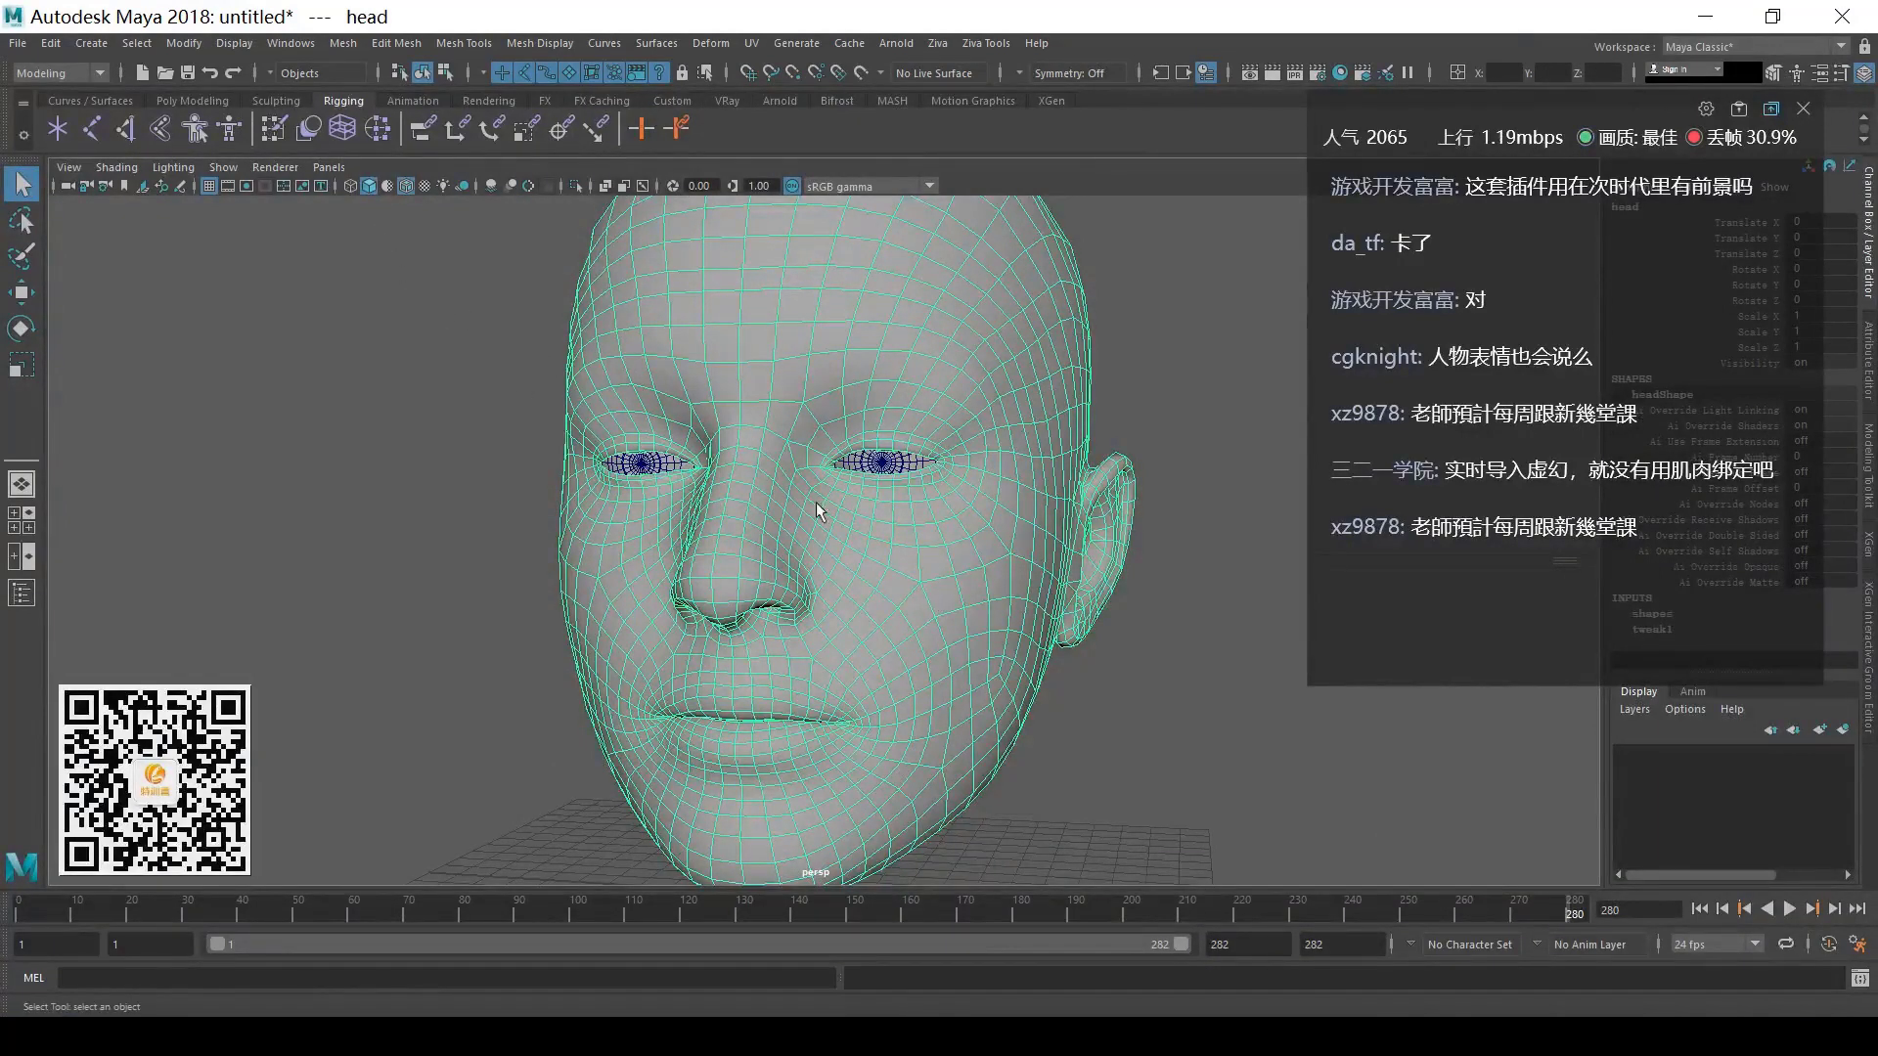
{"action": "left_click_drag", "start_coordinate": [816, 501], "coordinate": [914, 533], "text": "alt"}
{"action": "left_click_drag", "start_coordinate": [1147, 530], "coordinate": [1492, 366], "text": "alt"}
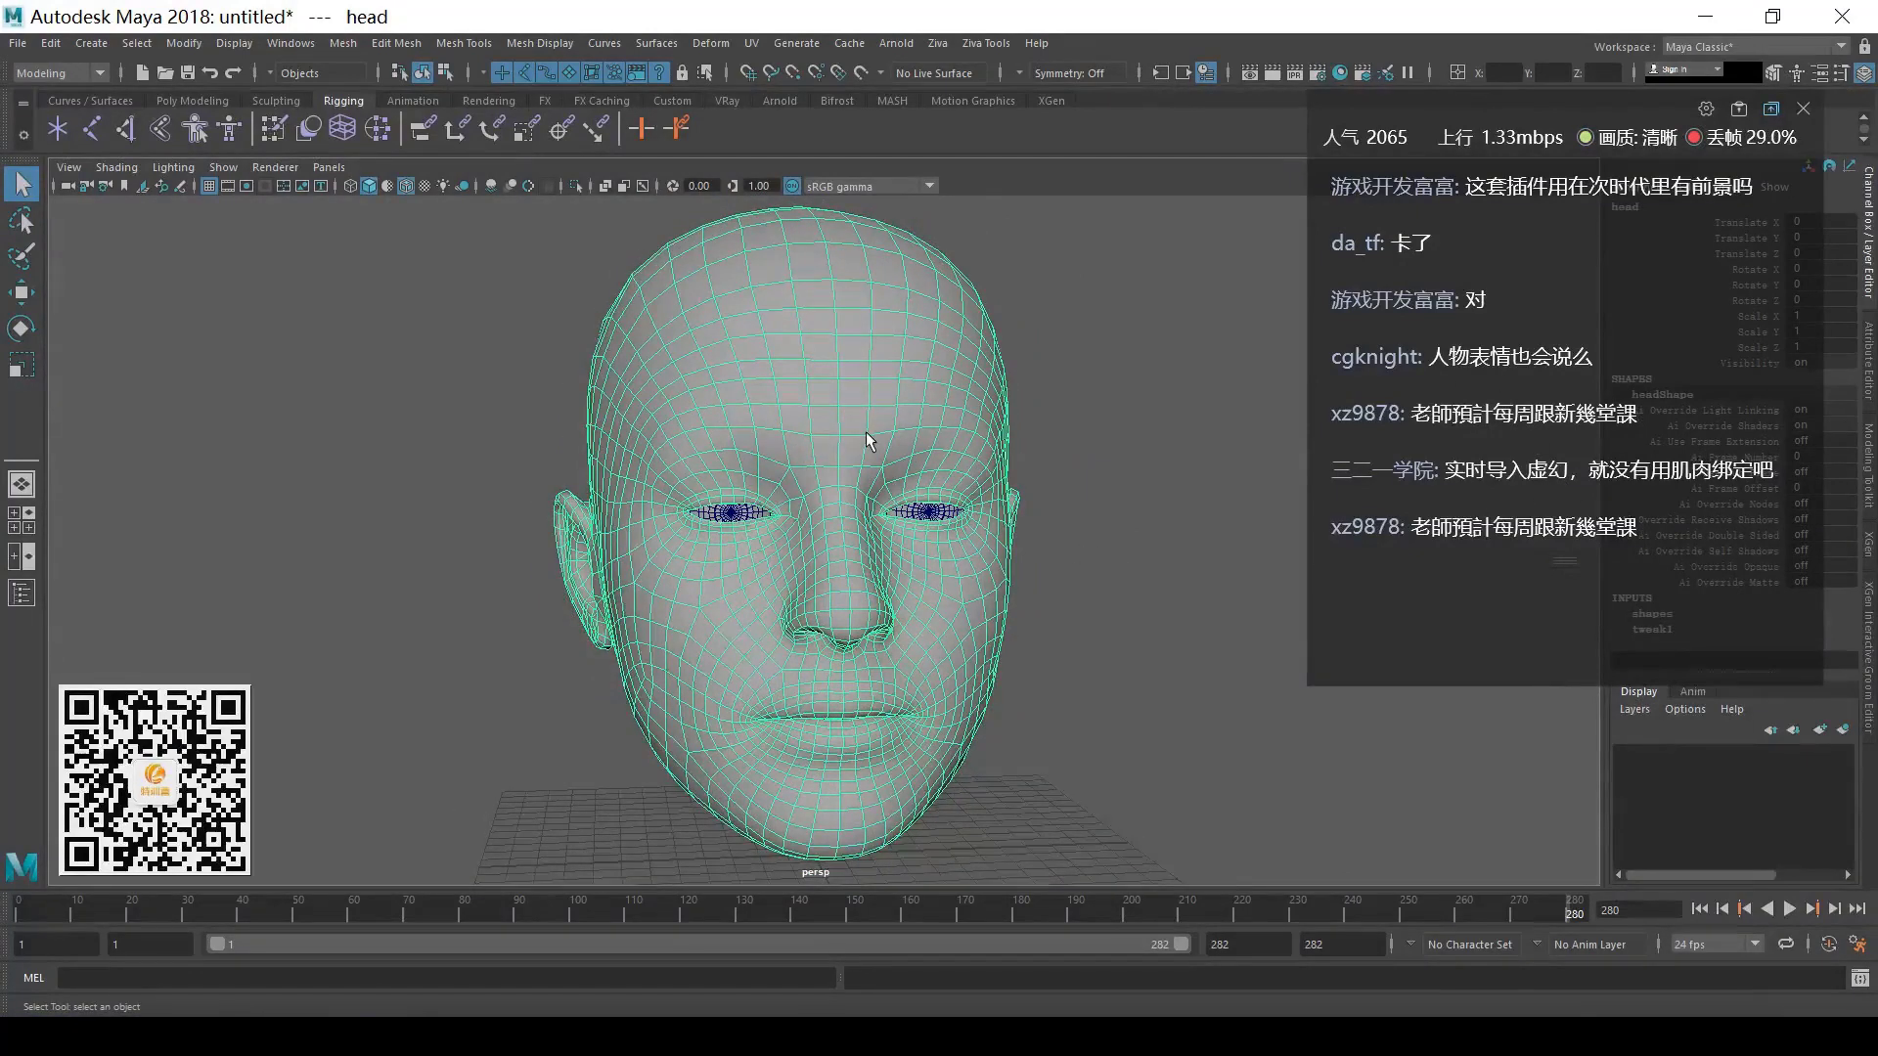
{"action": "left_click", "coordinate": [1700, 909]}
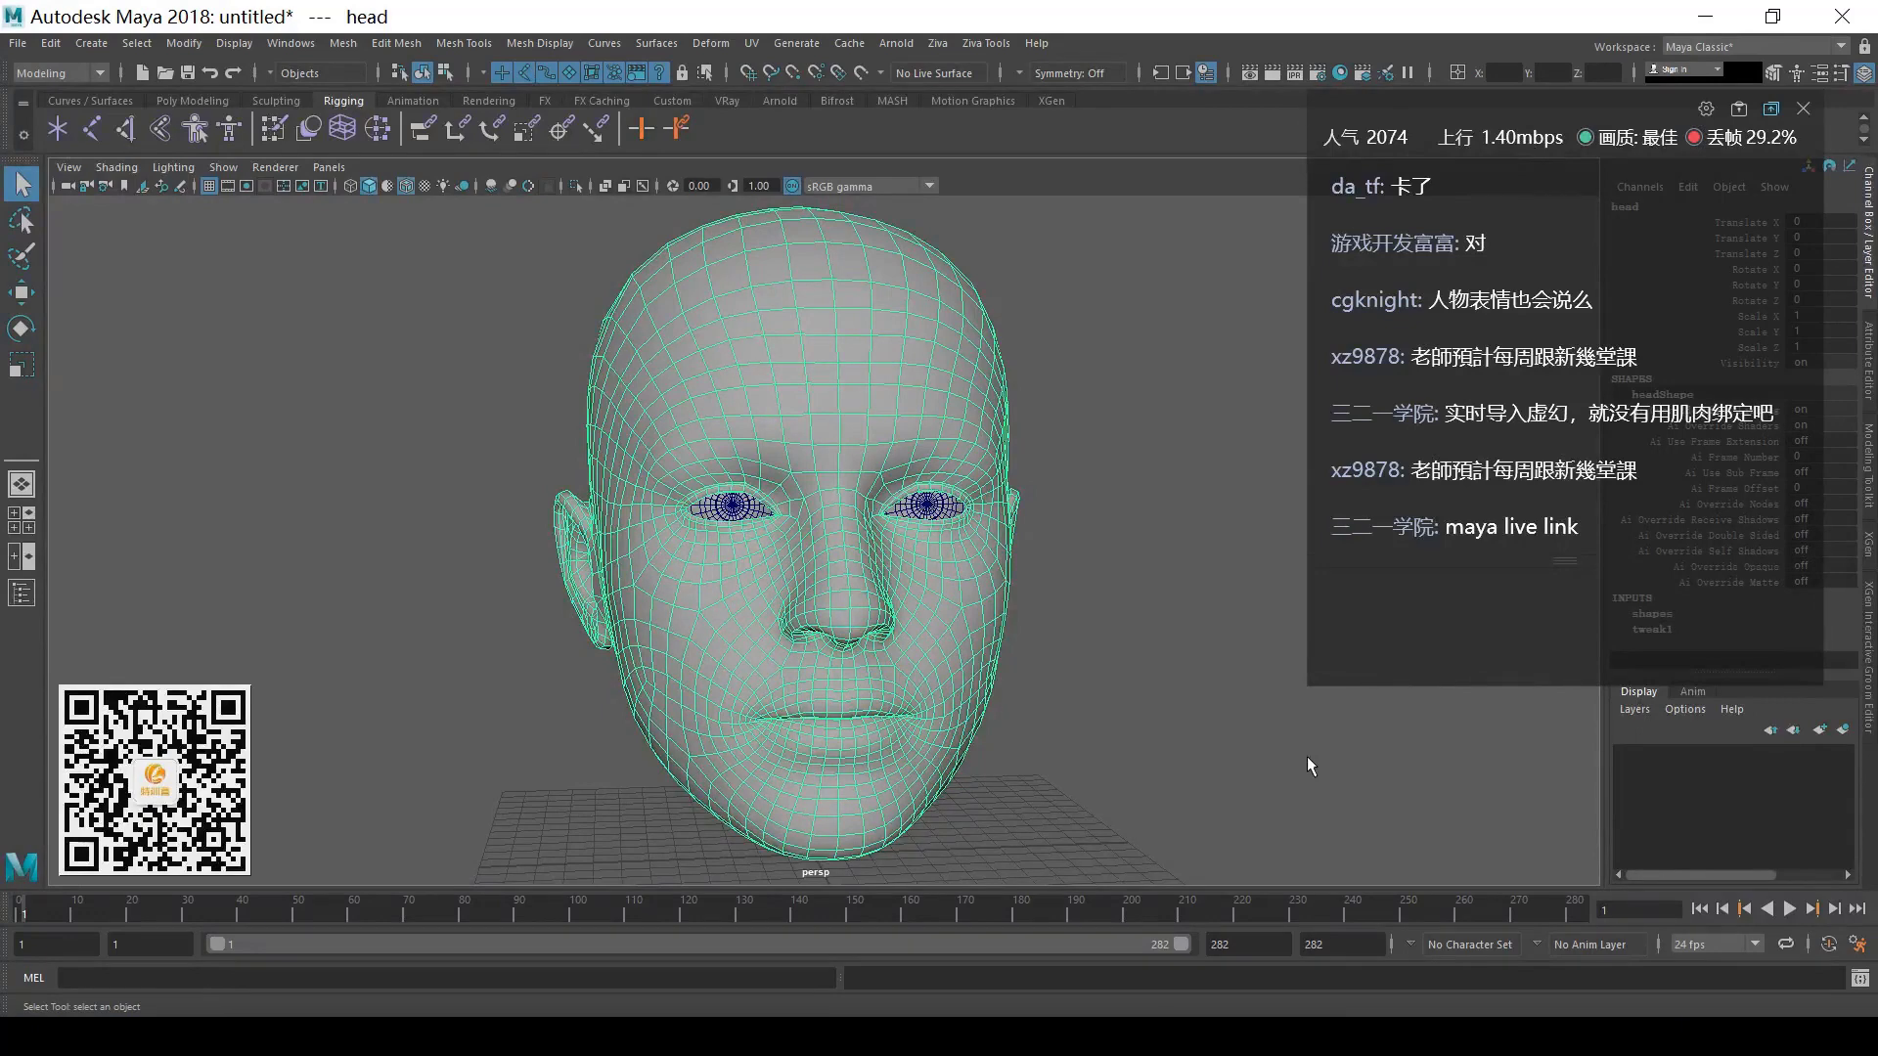
- Reselect the head mesh, examine its wireframe from the front and a three-quarter side view, and clear the selection
{"action": "left_click_drag", "start_coordinate": [512, 368], "coordinate": [1048, 654]}
{"action": "left_click", "coordinate": [1048, 655]}
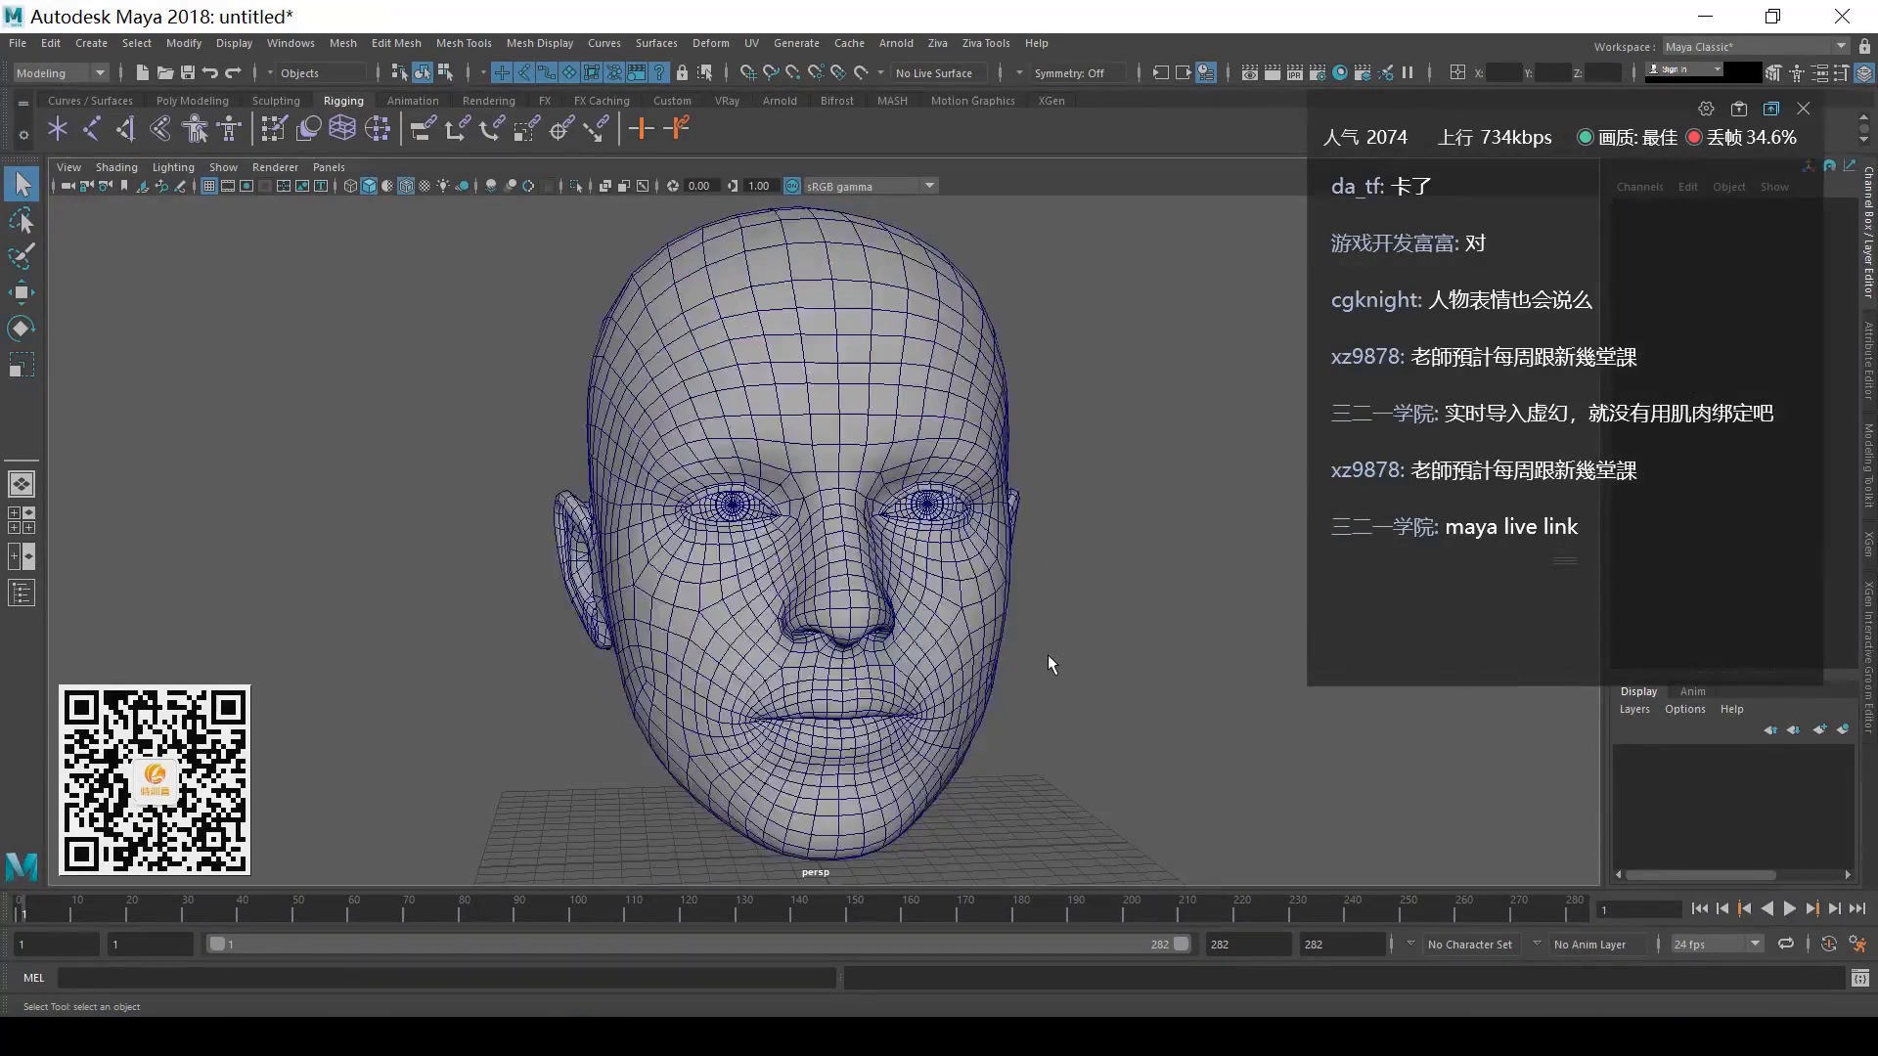
{"action": "left_click", "coordinate": [933, 560]}
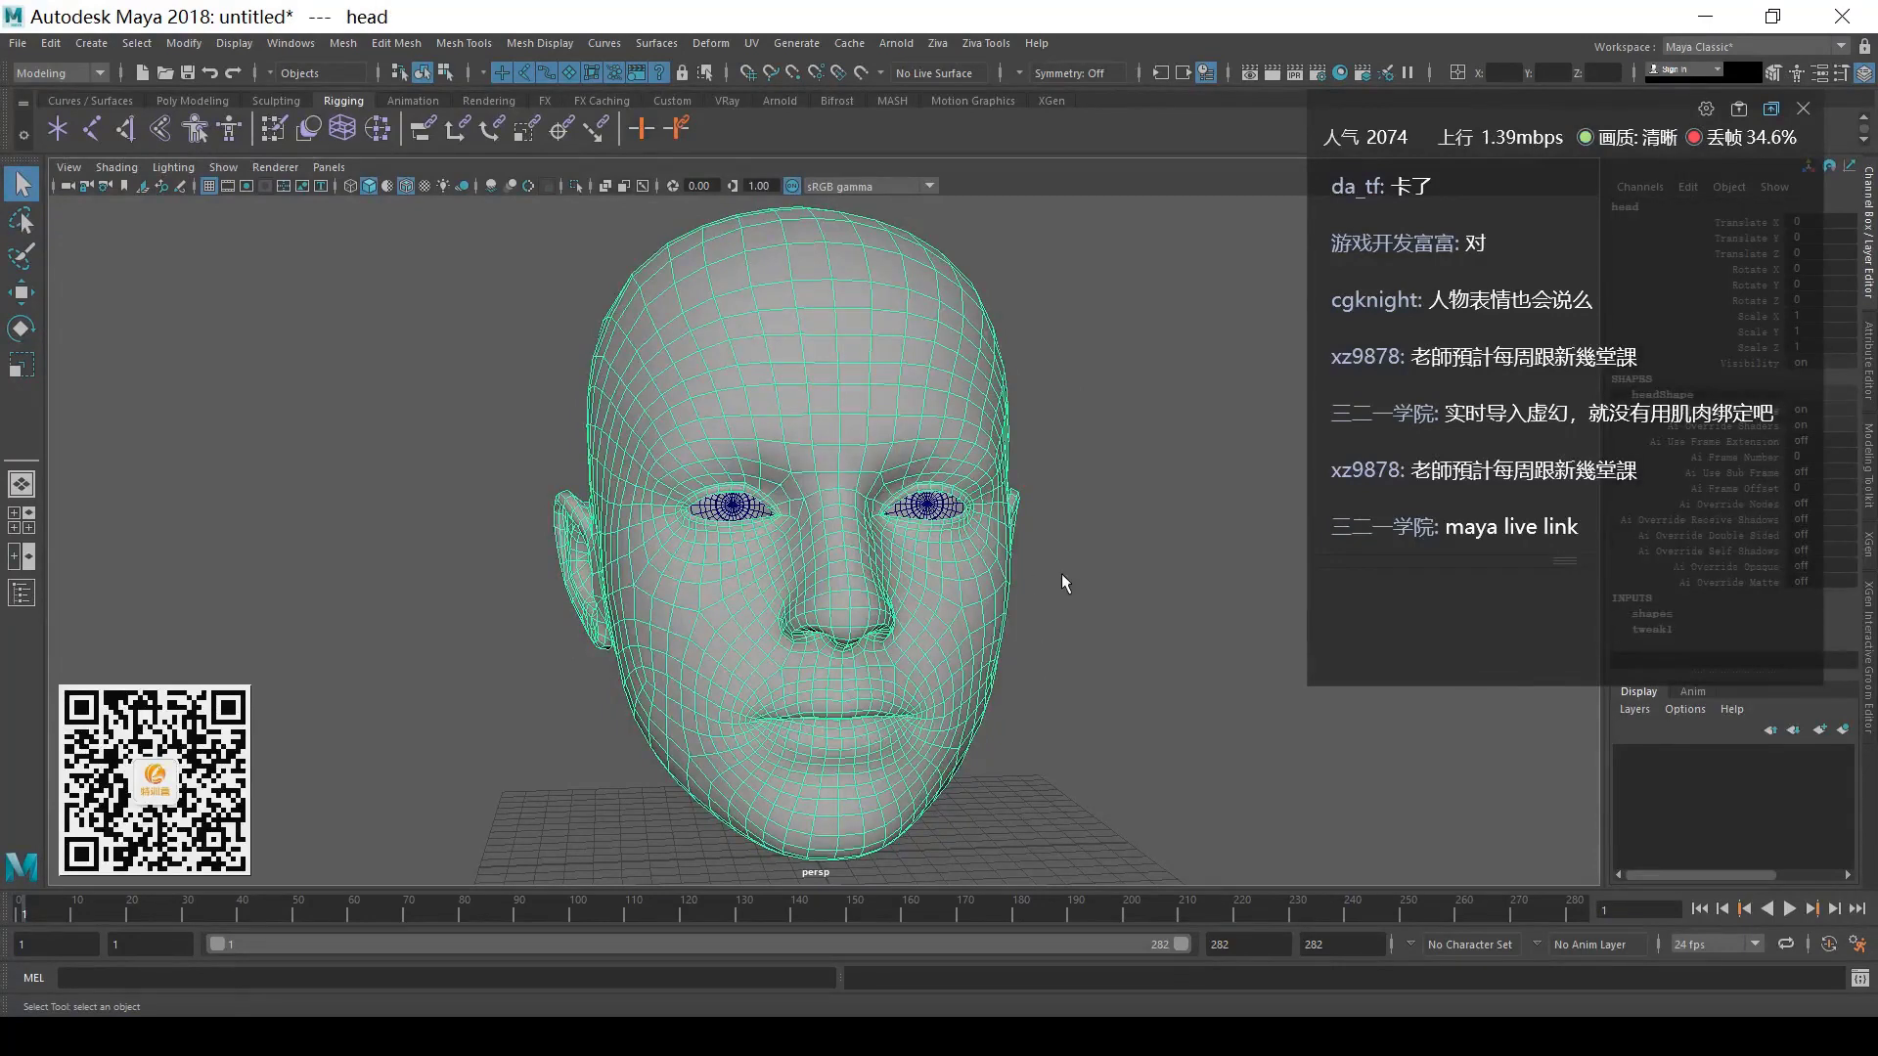
{"action": "left_click_drag", "start_coordinate": [914, 591], "coordinate": [946, 392], "text": "alt"}
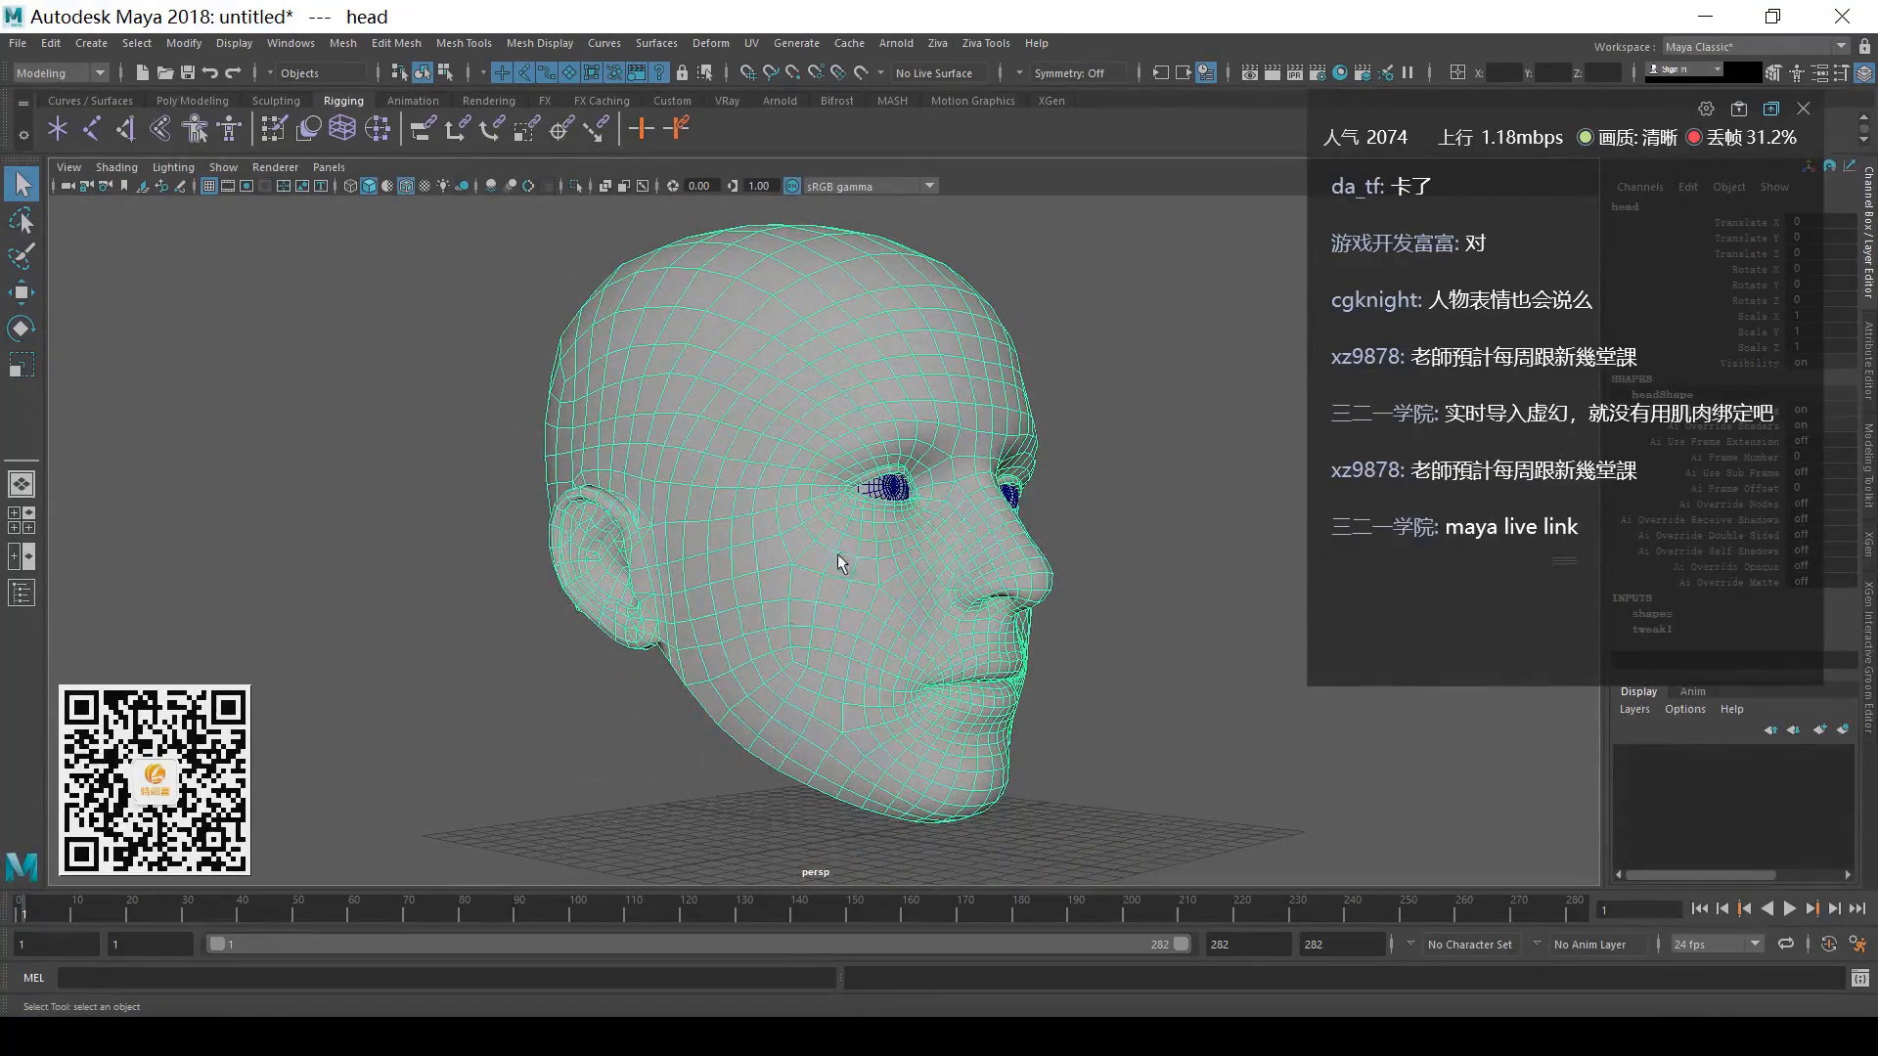
{"action": "left_click", "coordinate": [1158, 591]}
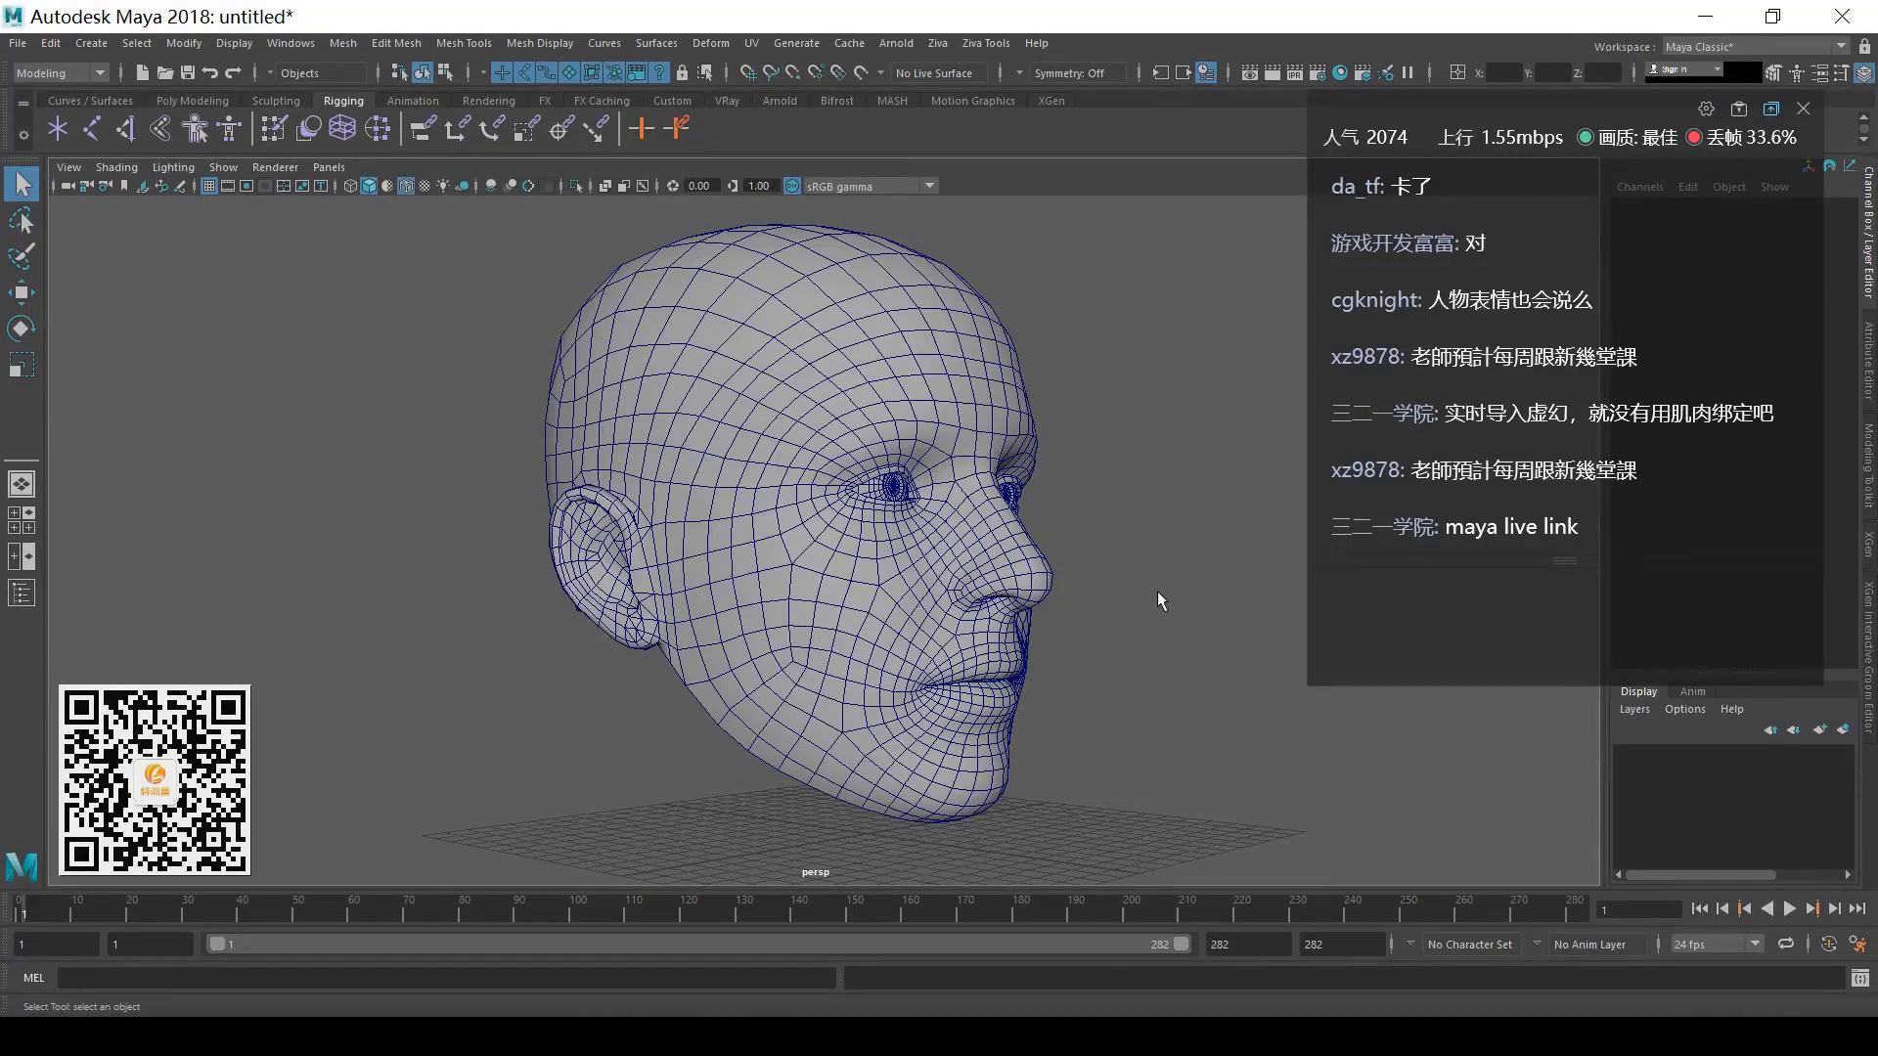
- Examine the deselected head's edge flow from three-quarter and front views at different distances, keeping the current scene open
{"action": "left_click_drag", "start_coordinate": [1133, 590], "coordinate": [1065, 707], "text": "alt"}
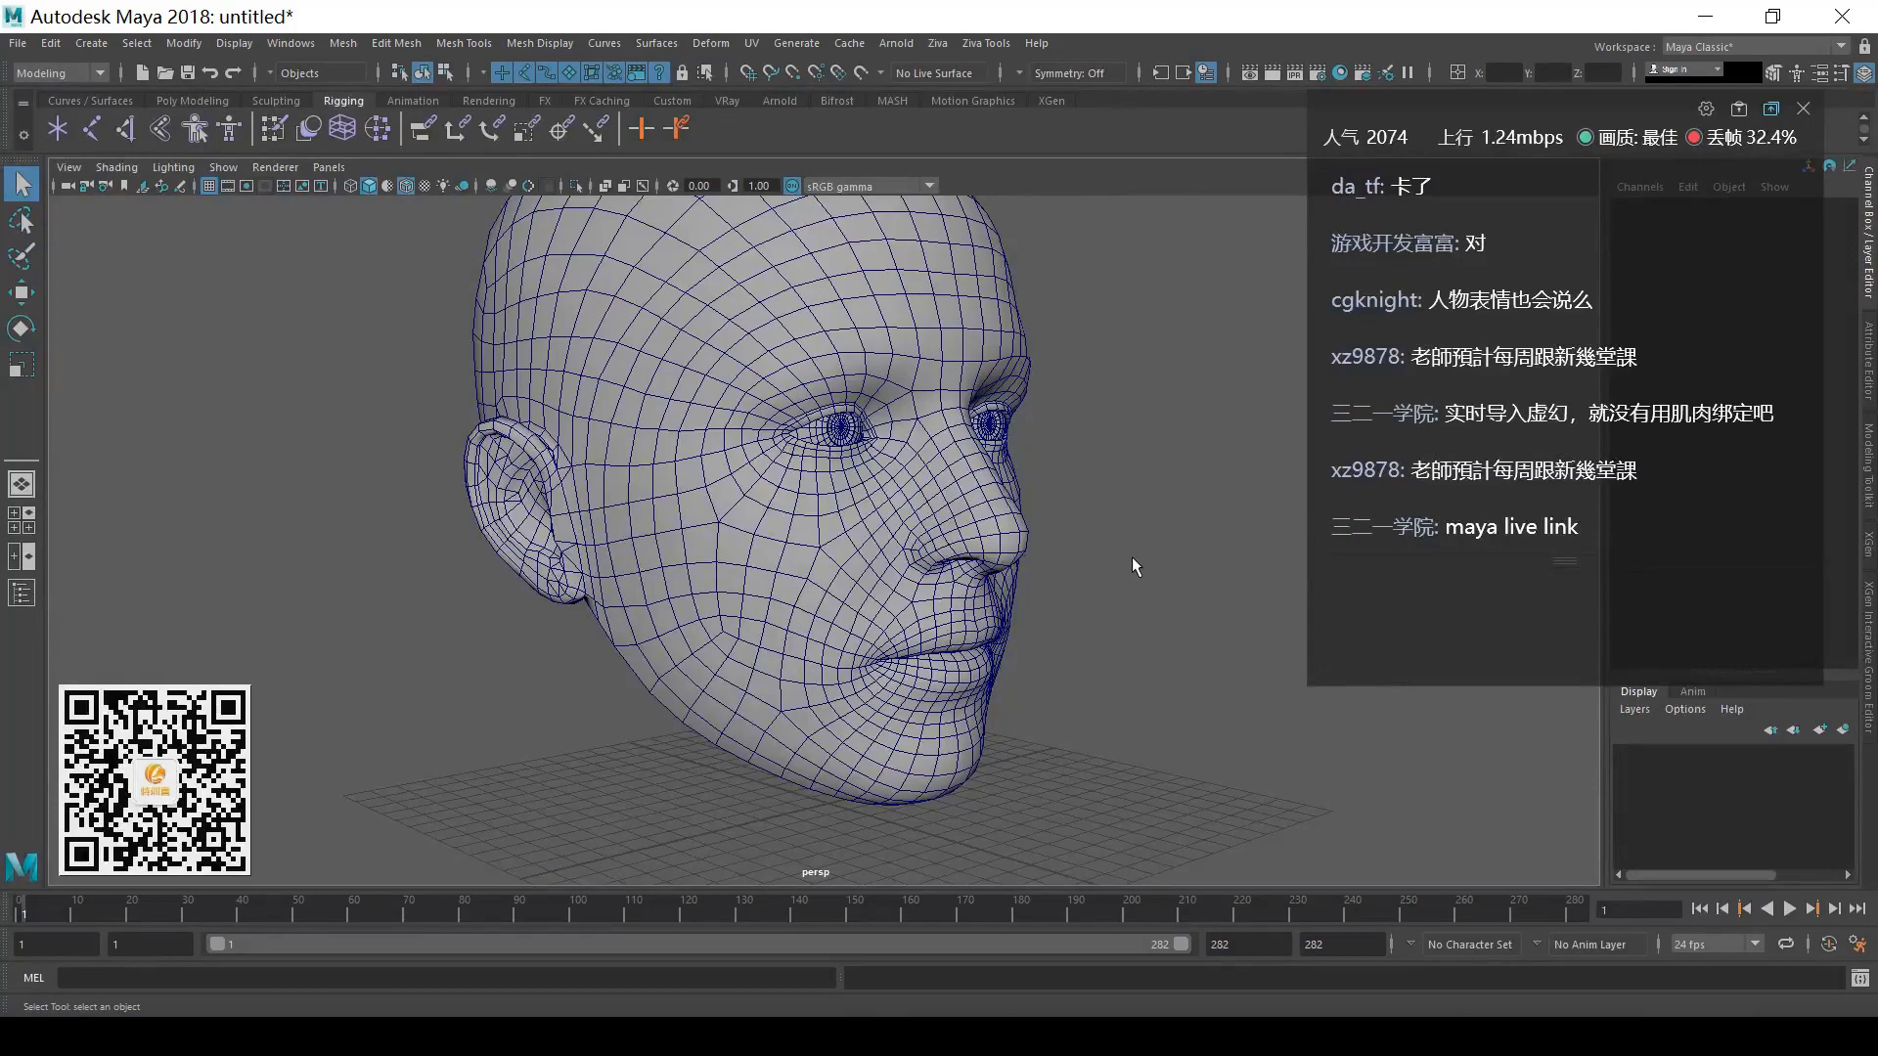
{"action": "right_click_drag", "start_coordinate": [1099, 652], "coordinate": [992, 721], "text": "alt"}
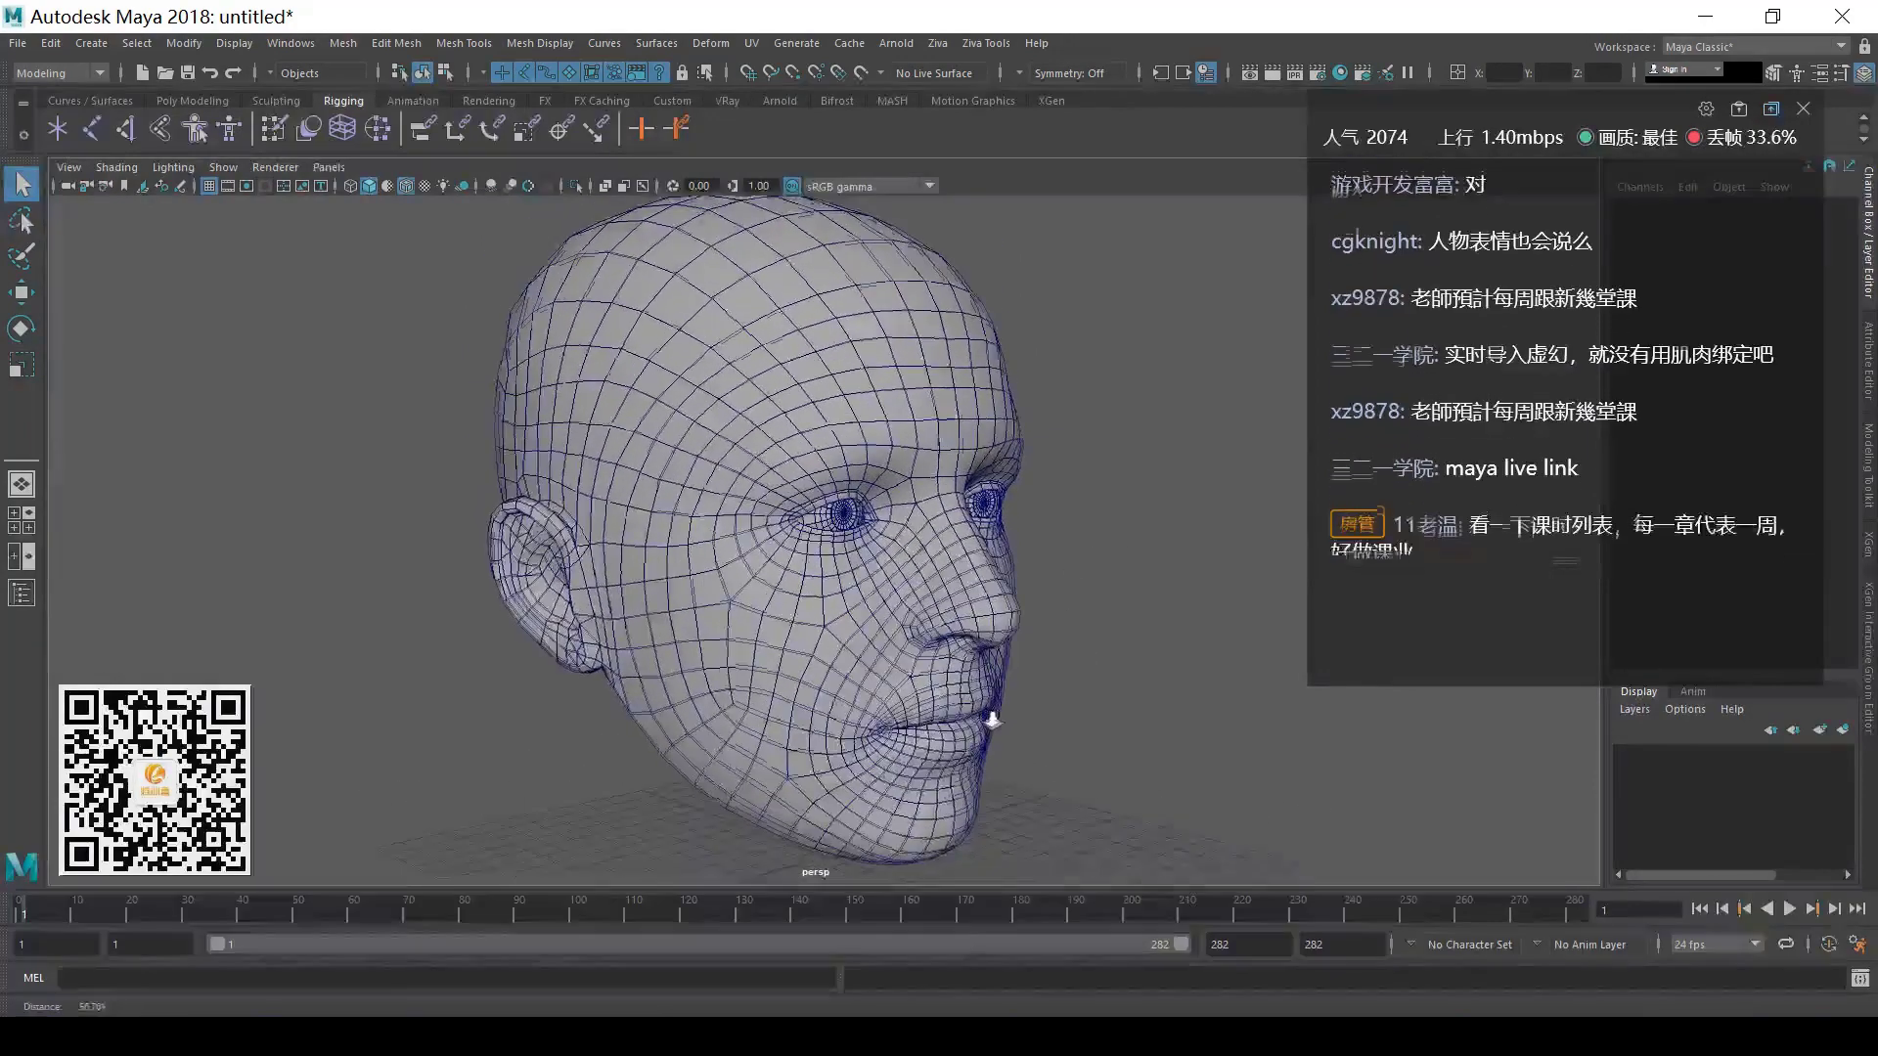
{"action": "left_click_drag", "start_coordinate": [992, 720], "coordinate": [999, 713], "text": "alt"}
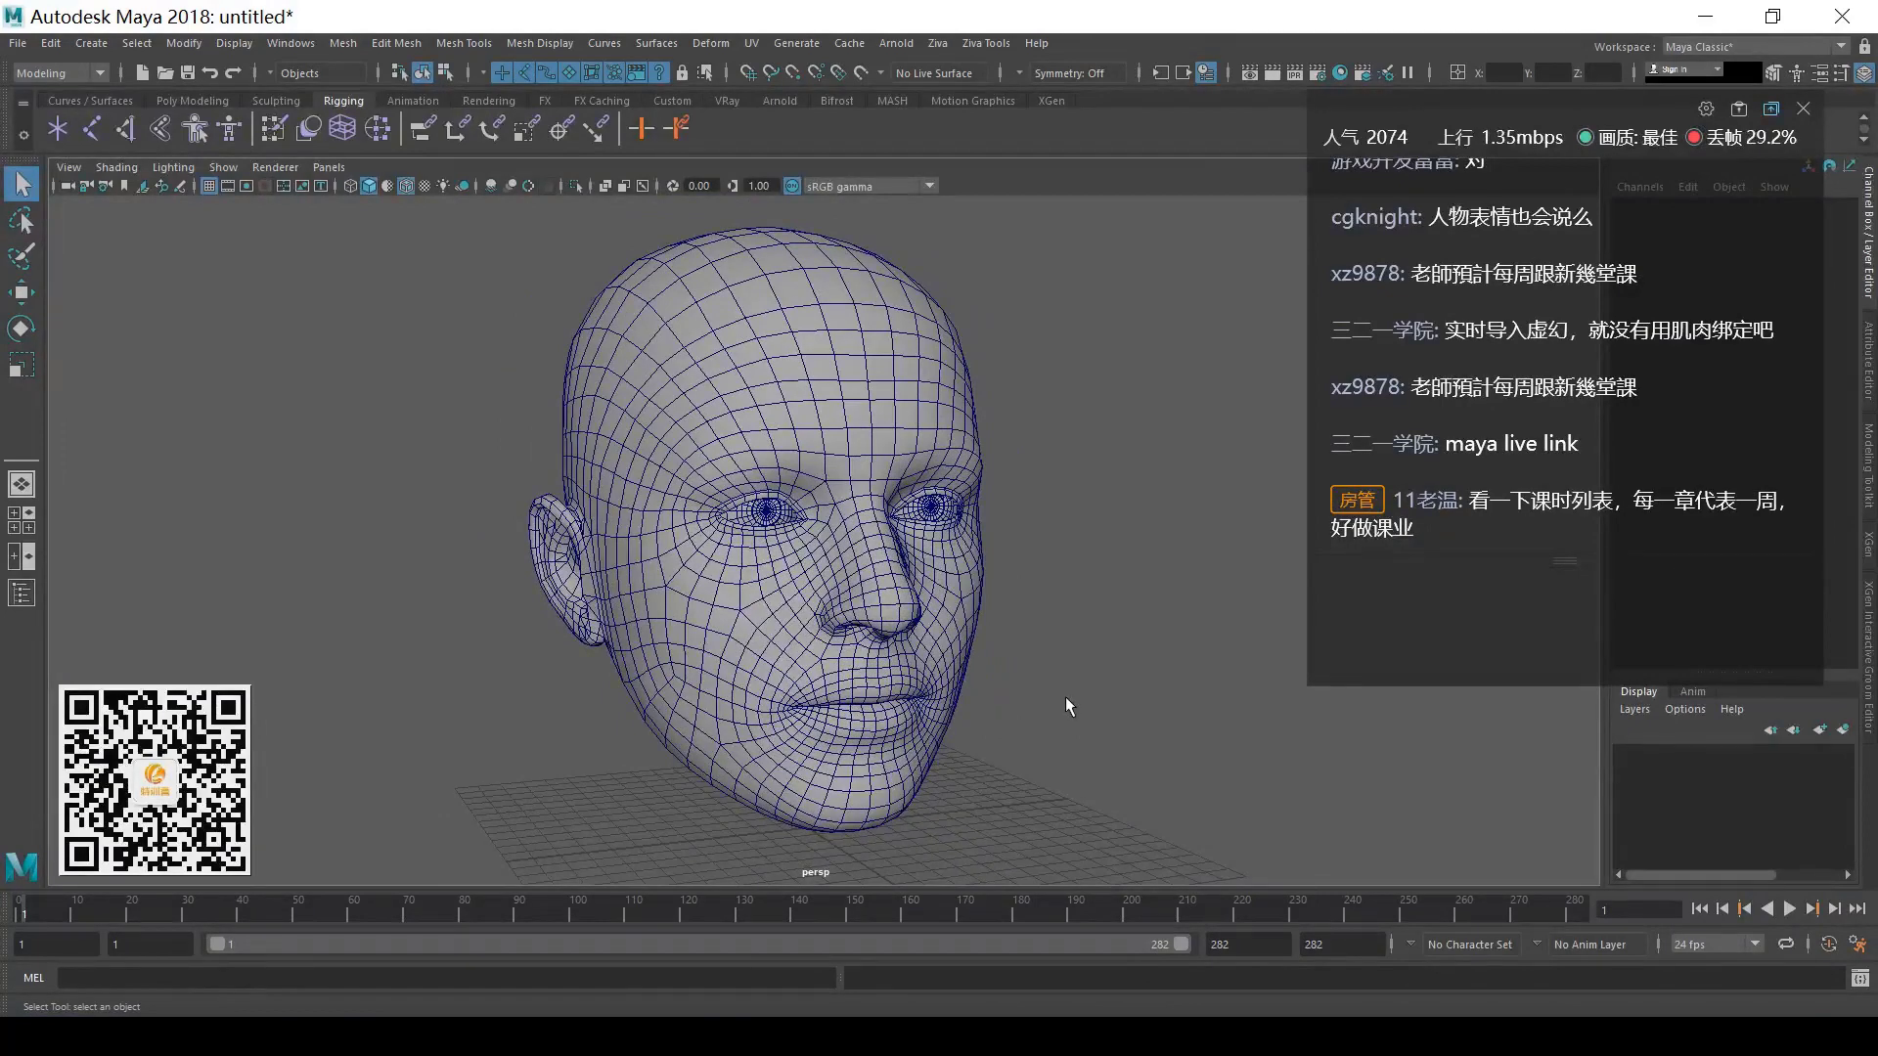
{"action": "left_click_drag", "start_coordinate": [1117, 538], "coordinate": [1058, 545], "text": "alt"}
{"action": "right_click_drag", "start_coordinate": [1058, 545], "coordinate": [1012, 537], "text": "alt"}
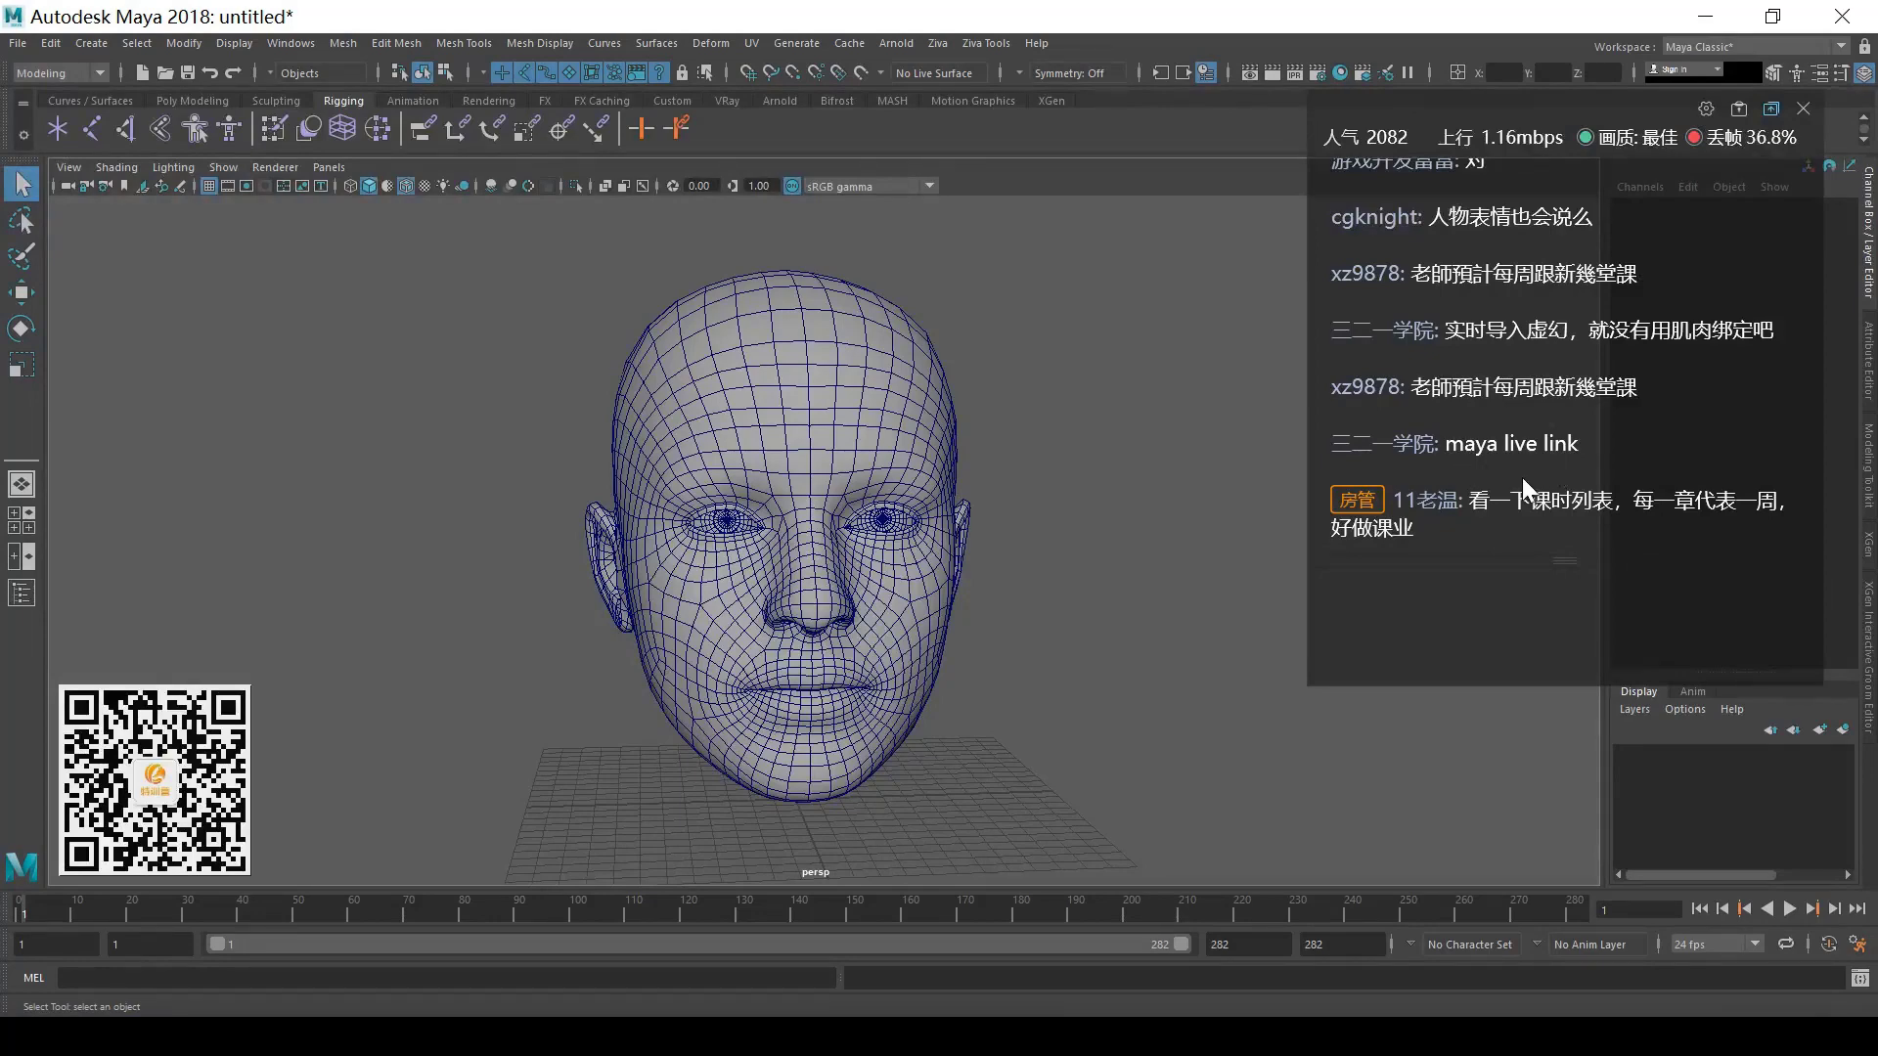
{"action": "left_click_drag", "start_coordinate": [1223, 635], "coordinate": [1051, 675], "text": "alt"}
{"action": "scroll", "coordinate": [1023, 646], "scroll_direction": "up", "scroll_amount": 3}
{"action": "left_click", "coordinate": [145, 76]}
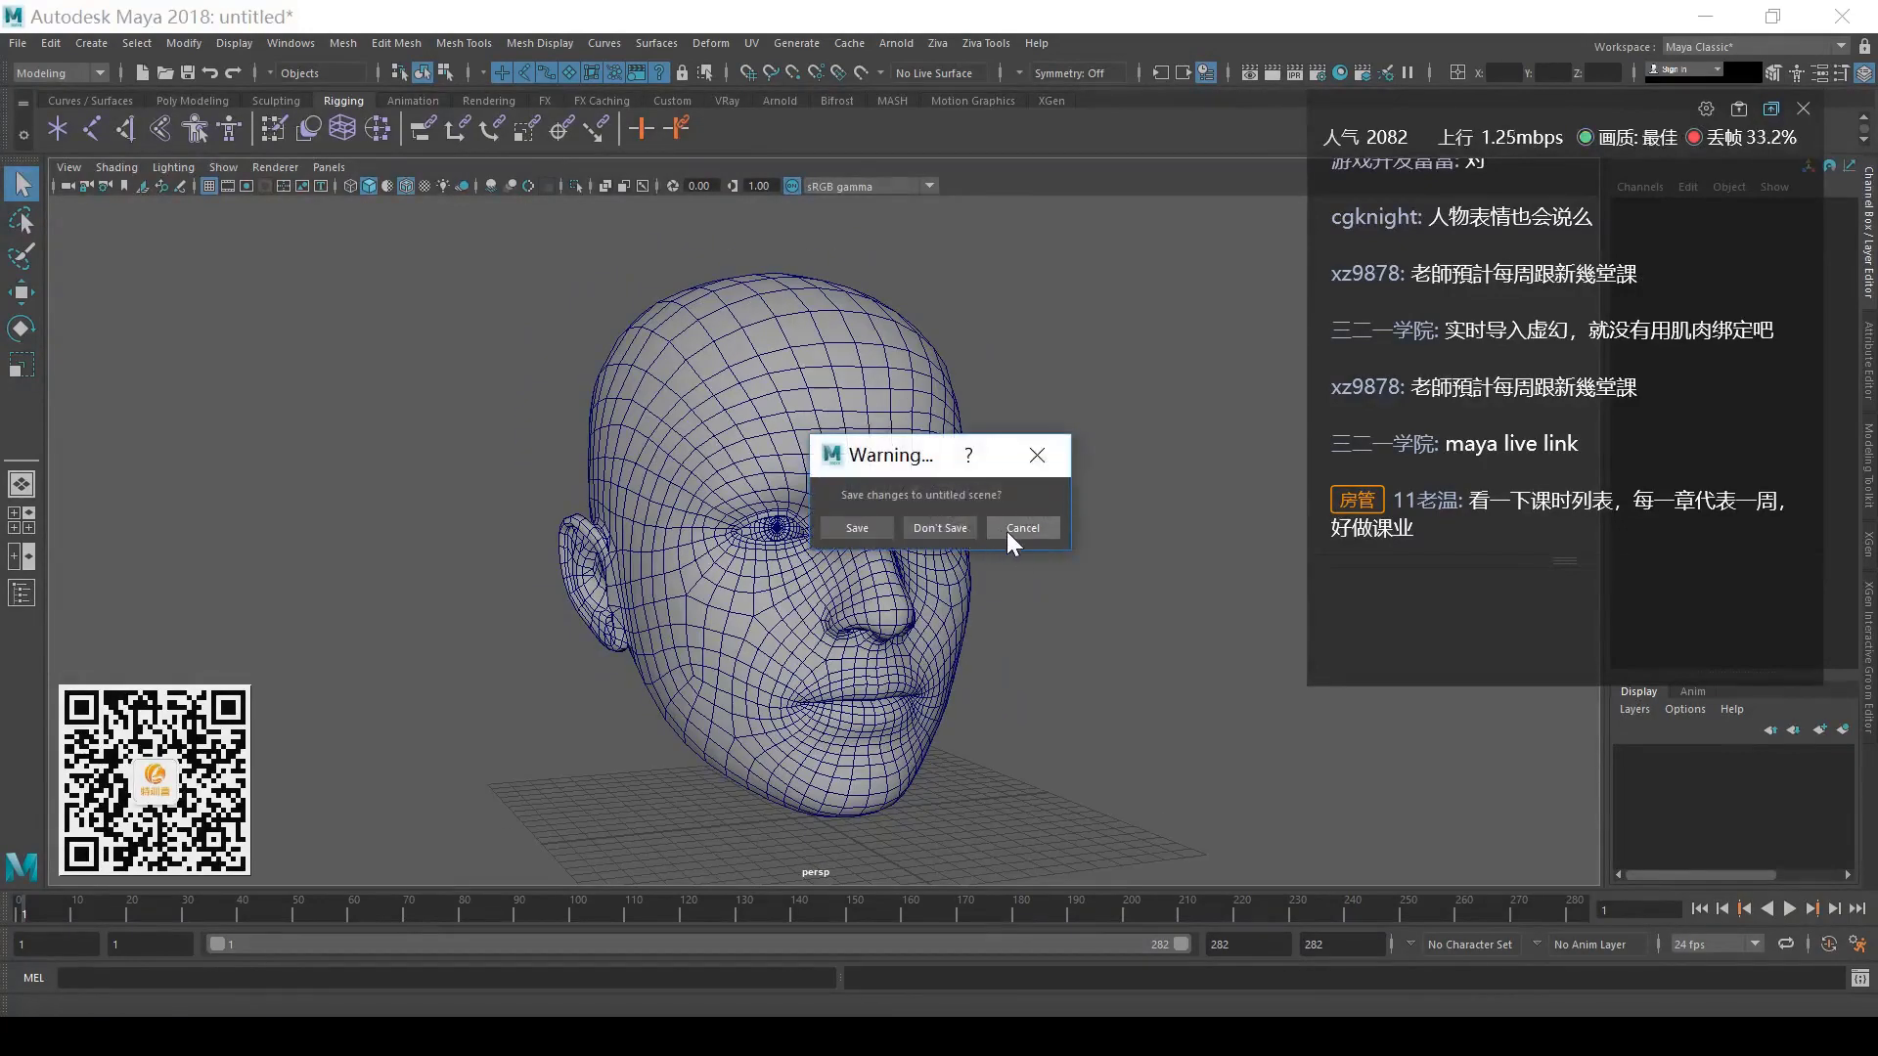
{"action": "left_click", "coordinate": [1022, 528]}
- Import the body motion file Act_02.fbx from D:\GW\scenes\GirlPro\Clip\ActIP\Body\Clip into the scene
{"action": "scroll", "coordinate": [978, 528], "scroll_direction": "down", "scroll_amount": 4}
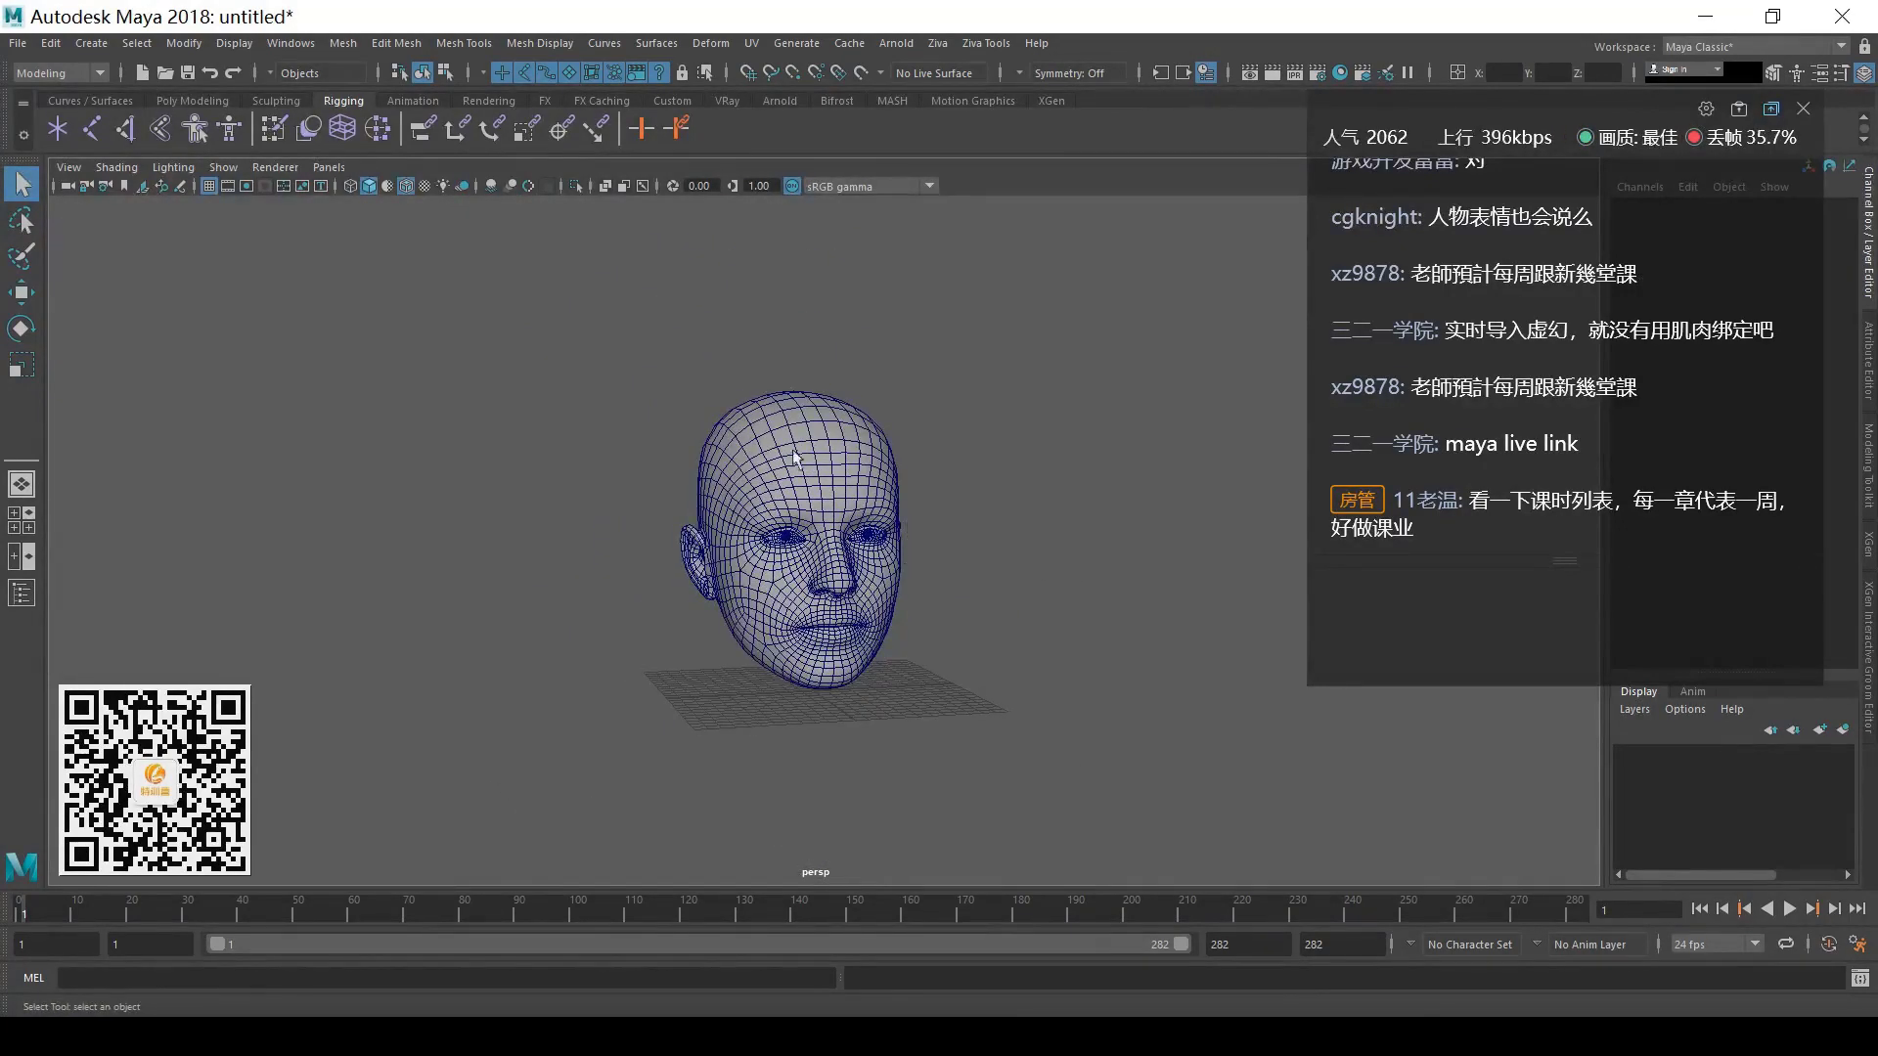
{"action": "left_click", "coordinate": [17, 43]}
{"action": "left_click", "coordinate": [185, 273]}
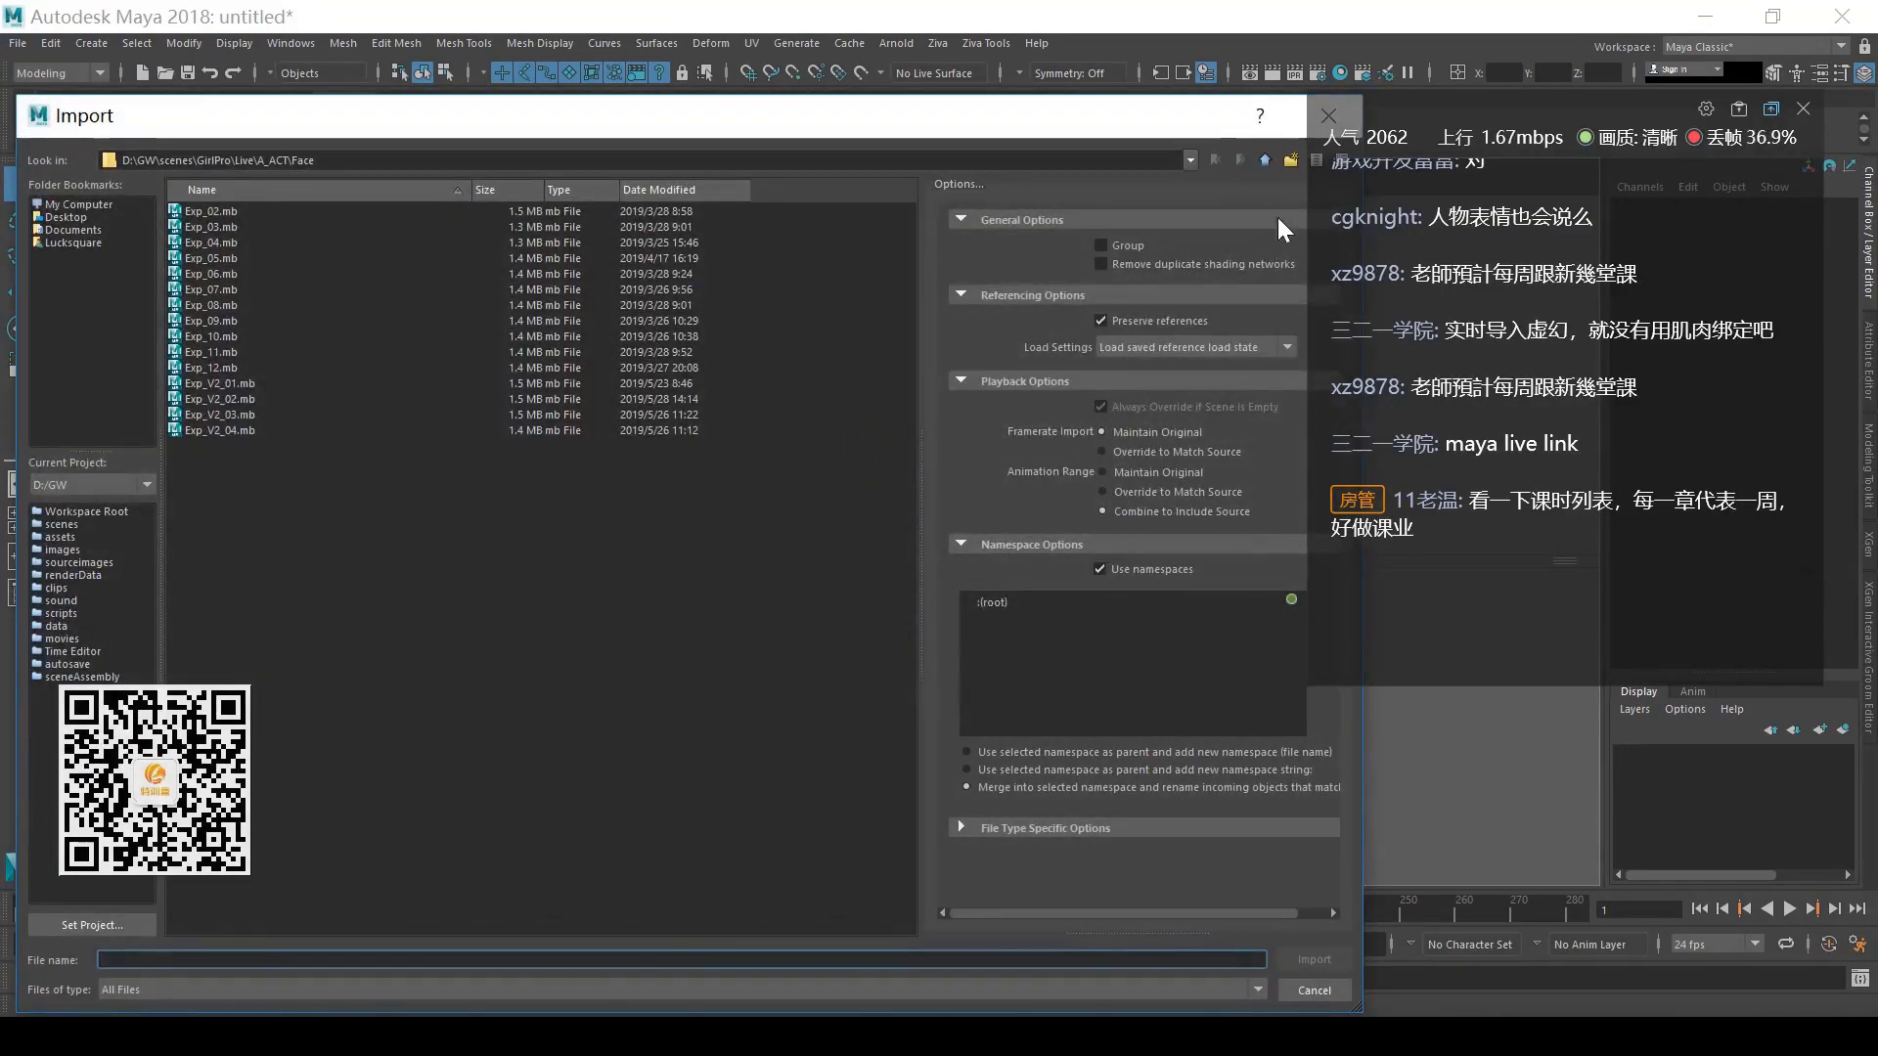
{"action": "left_click", "coordinate": [1263, 160]}
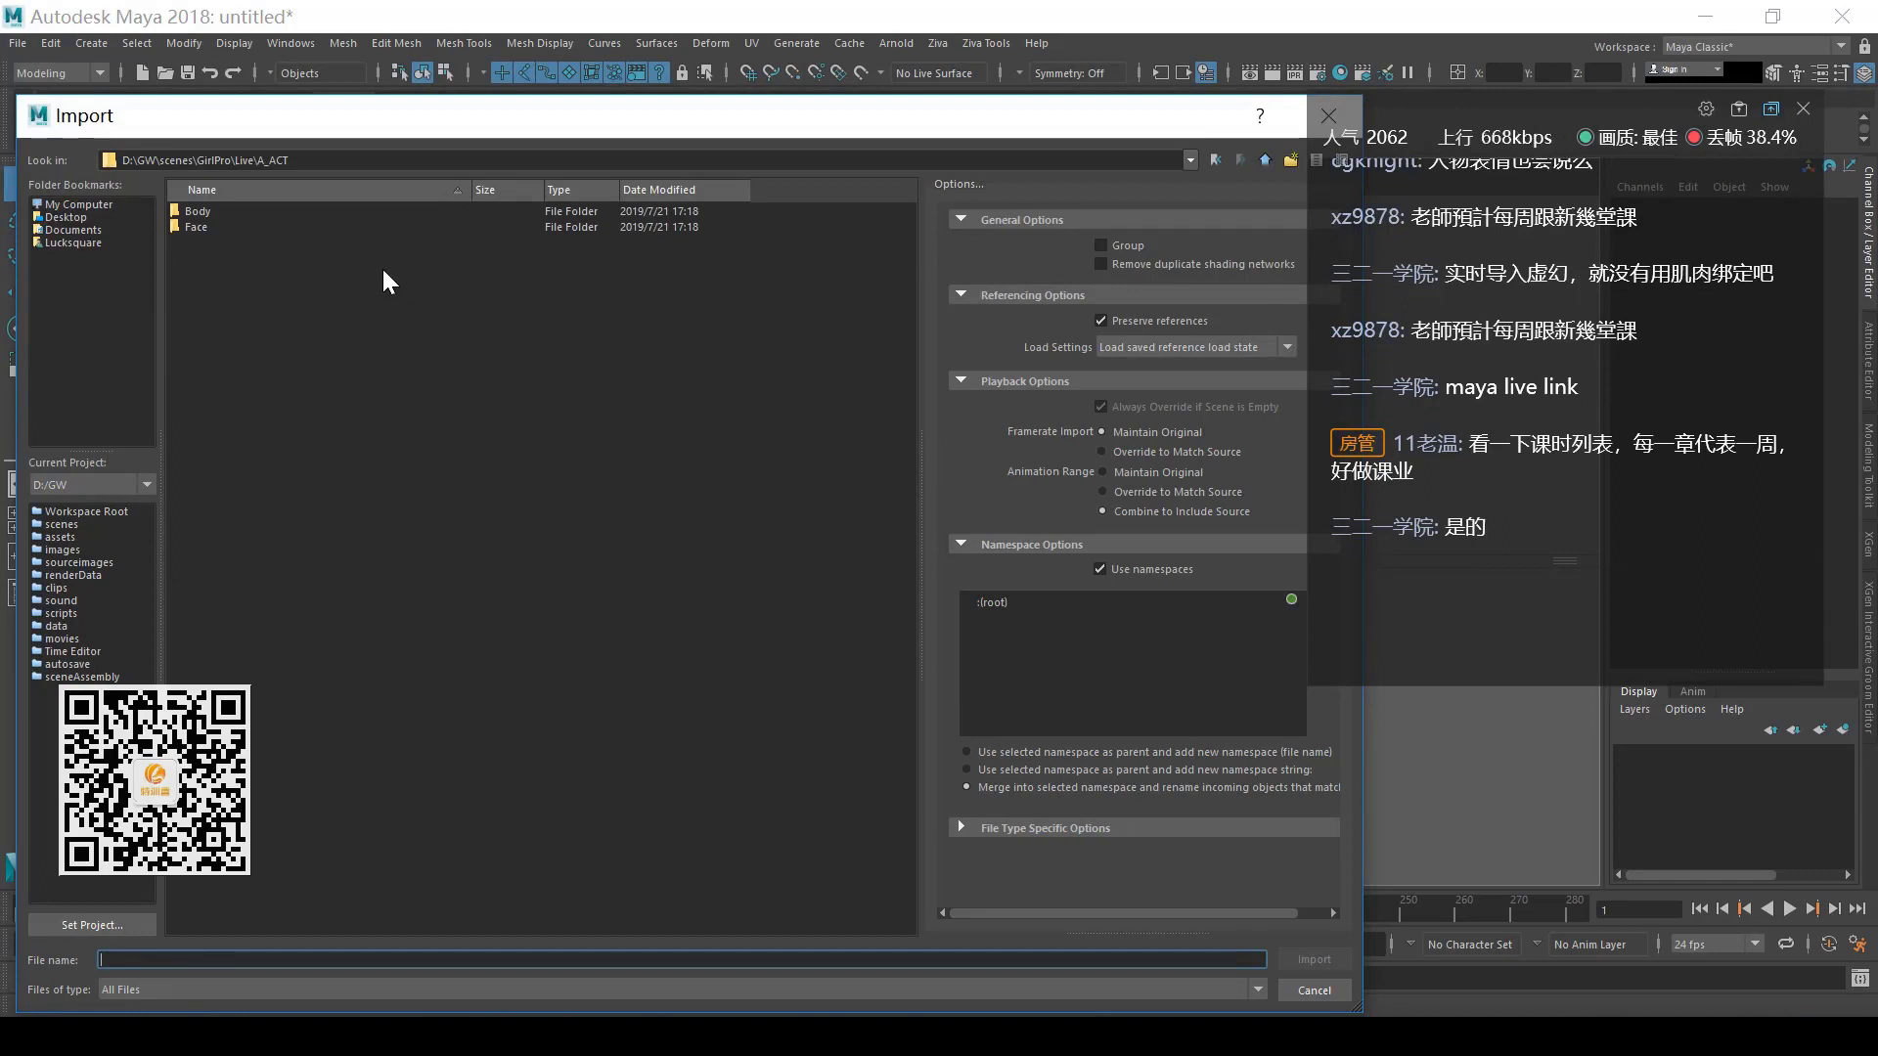
{"action": "left_click", "coordinate": [61, 524]}
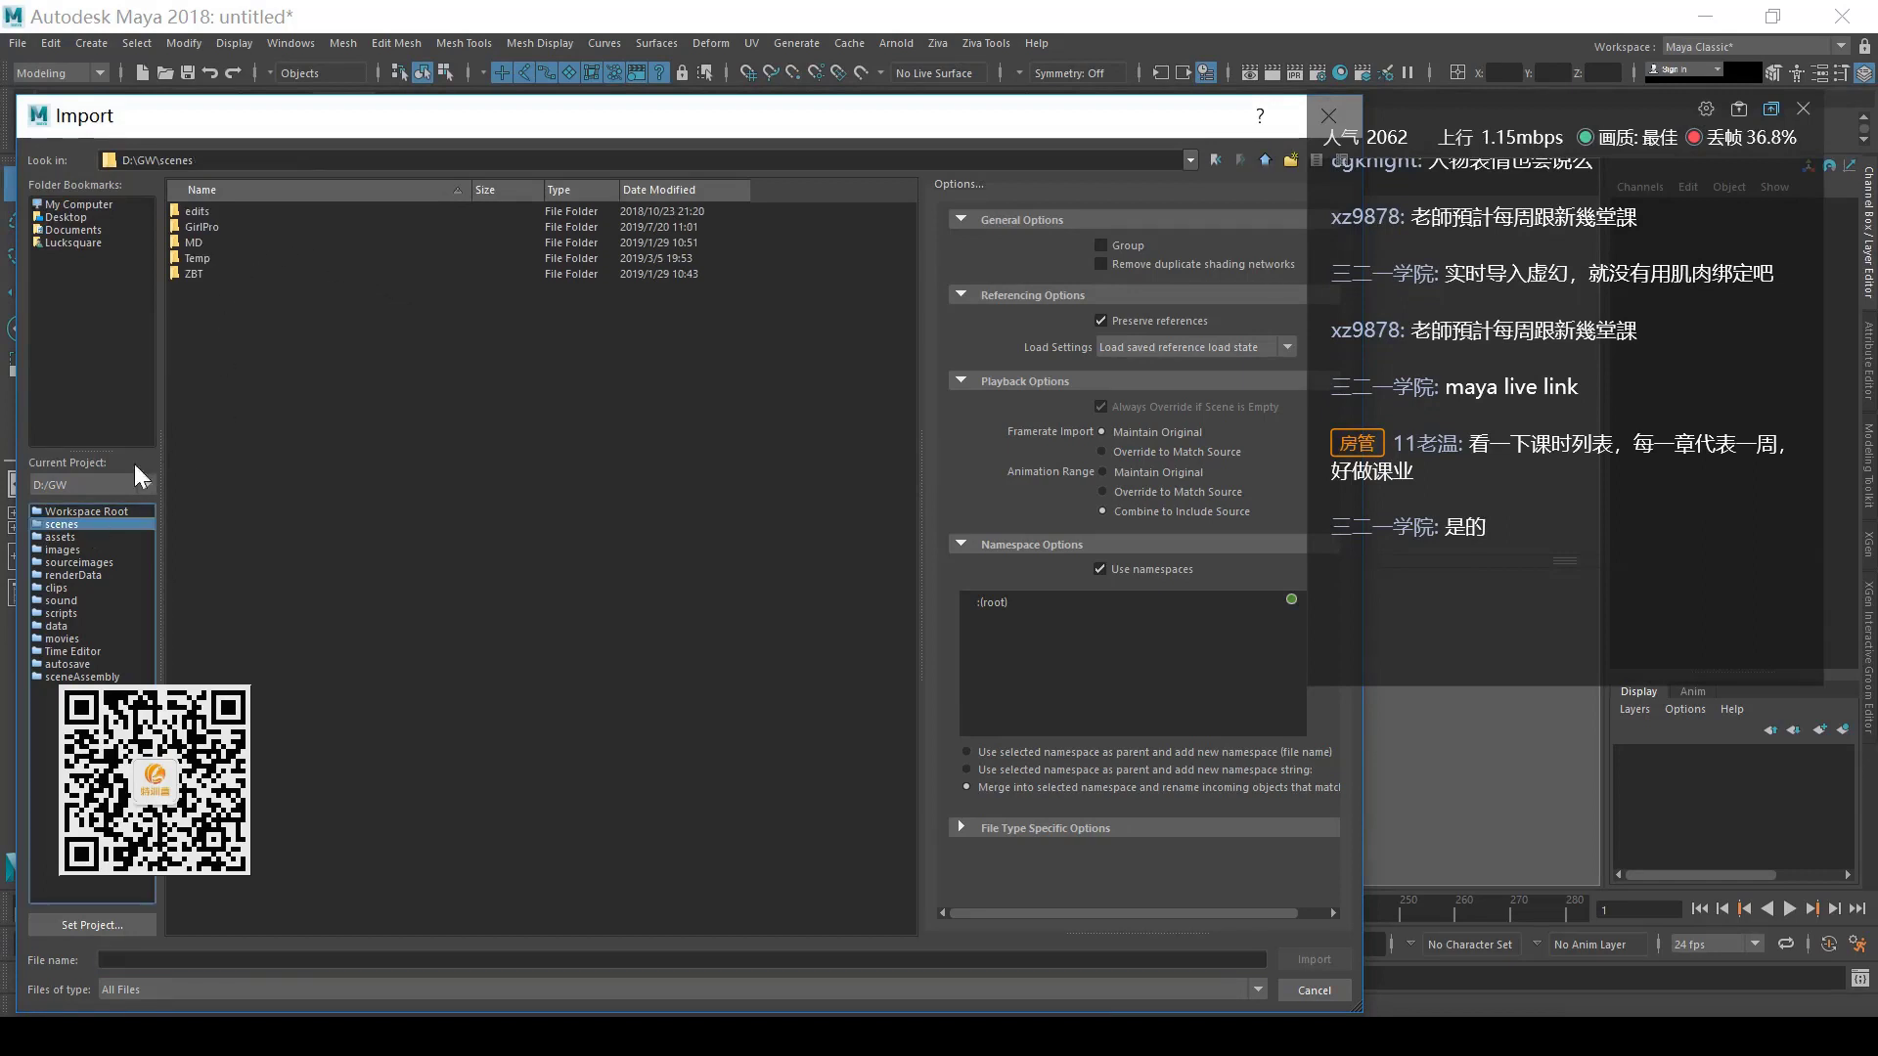
{"action": "double_click", "coordinate": [219, 227]}
{"action": "double_click", "coordinate": [219, 213]}
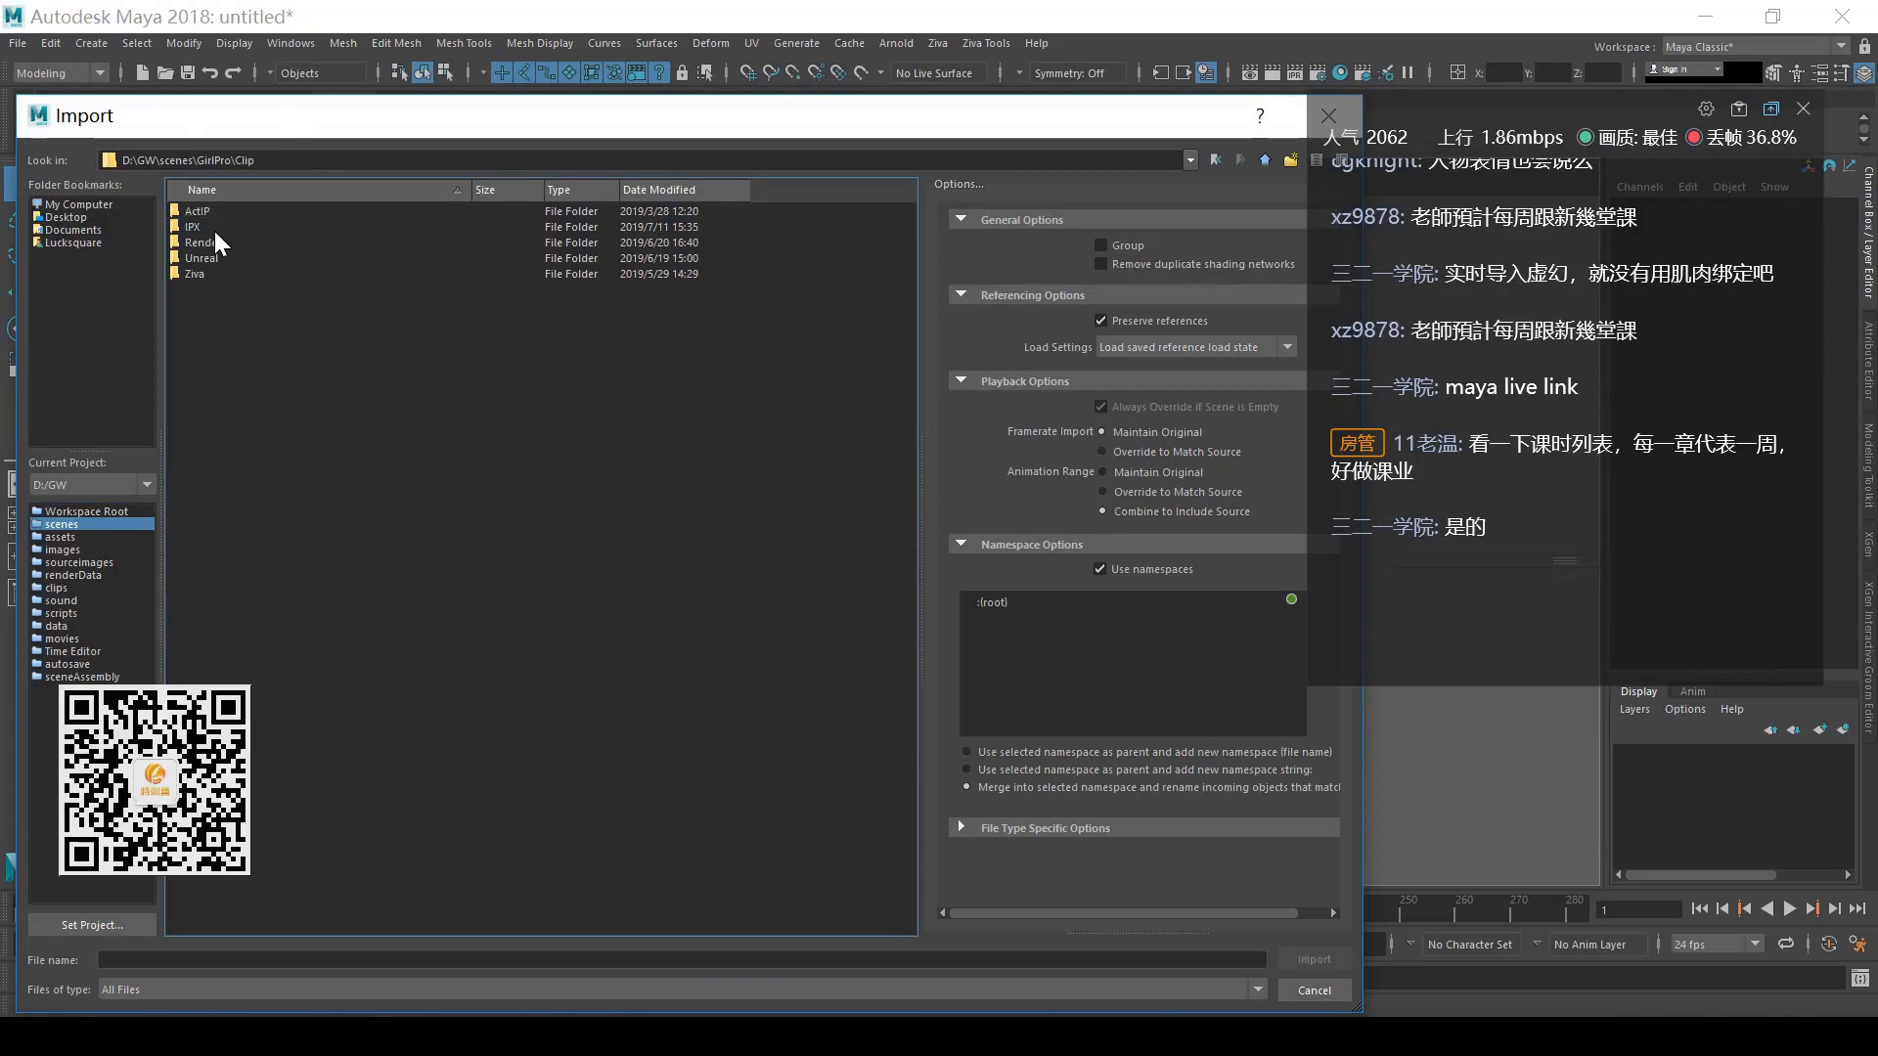
{"action": "double_click", "coordinate": [215, 227]}
{"action": "double_click", "coordinate": [213, 211]}
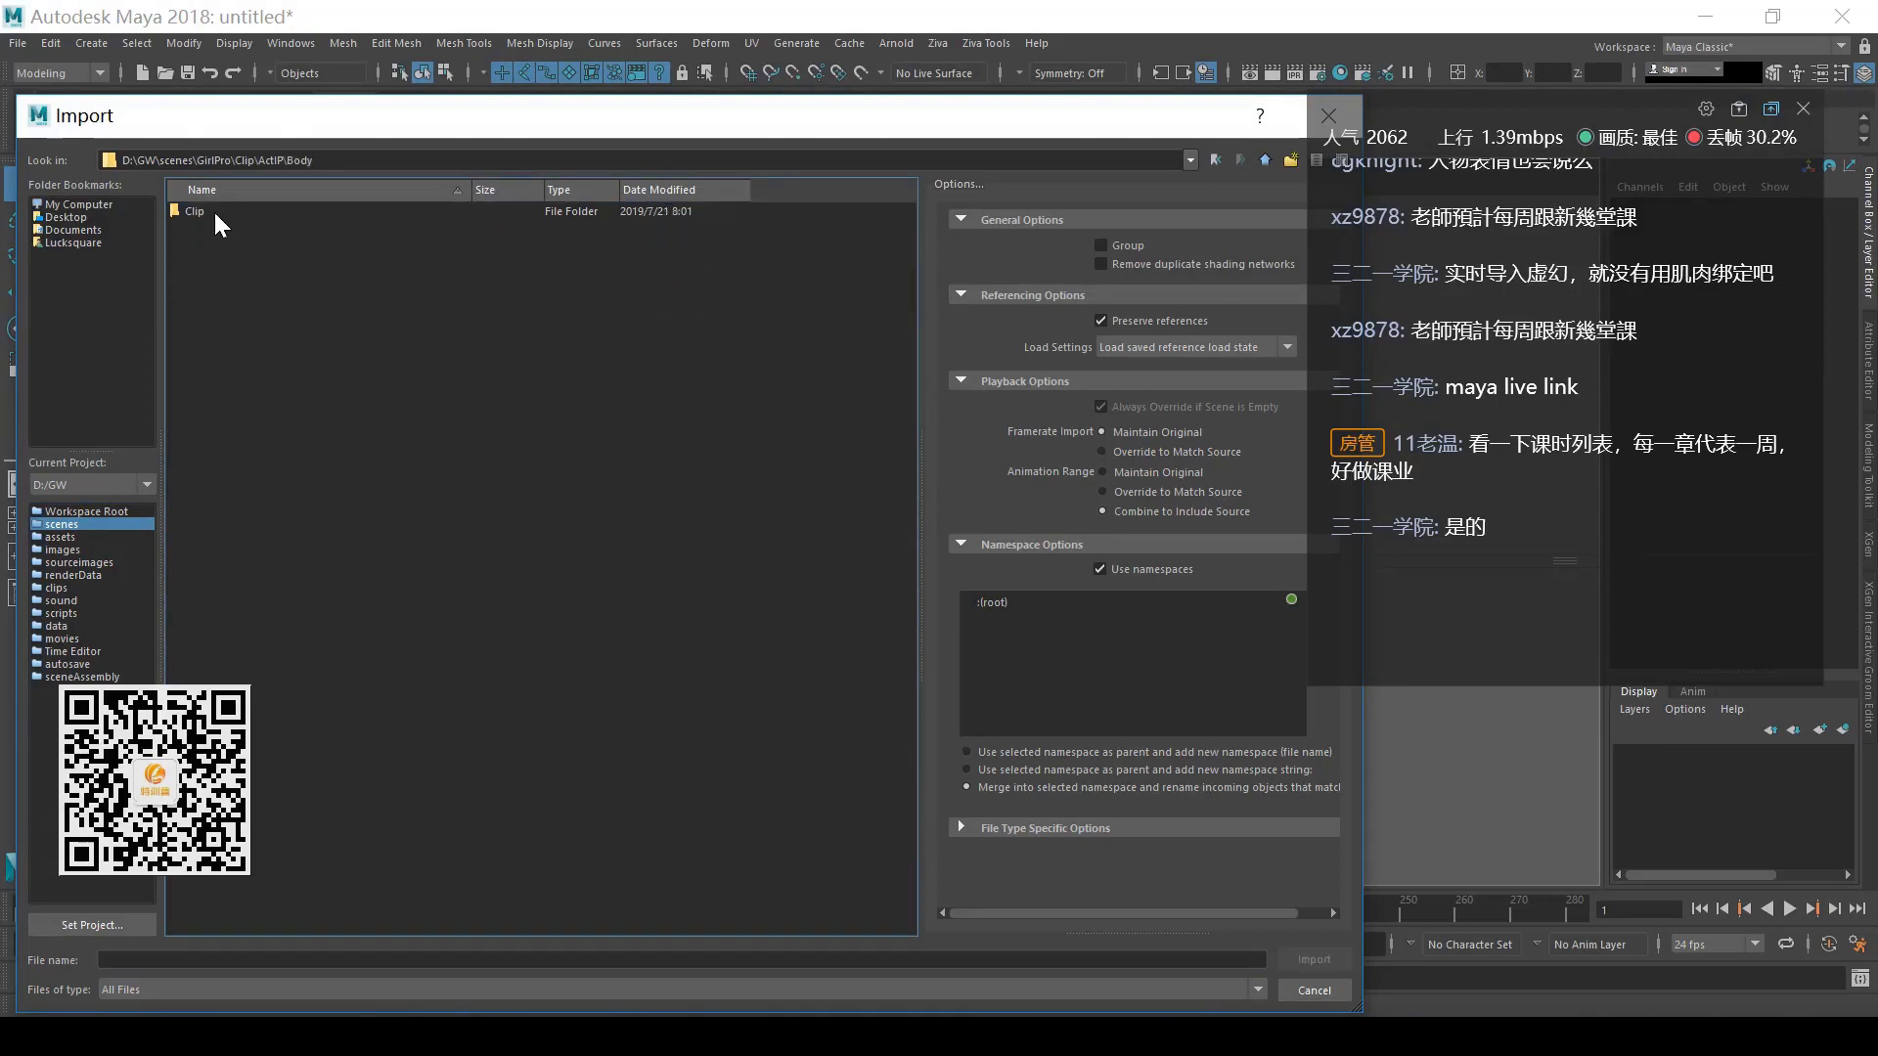
{"action": "double_click", "coordinate": [214, 213]}
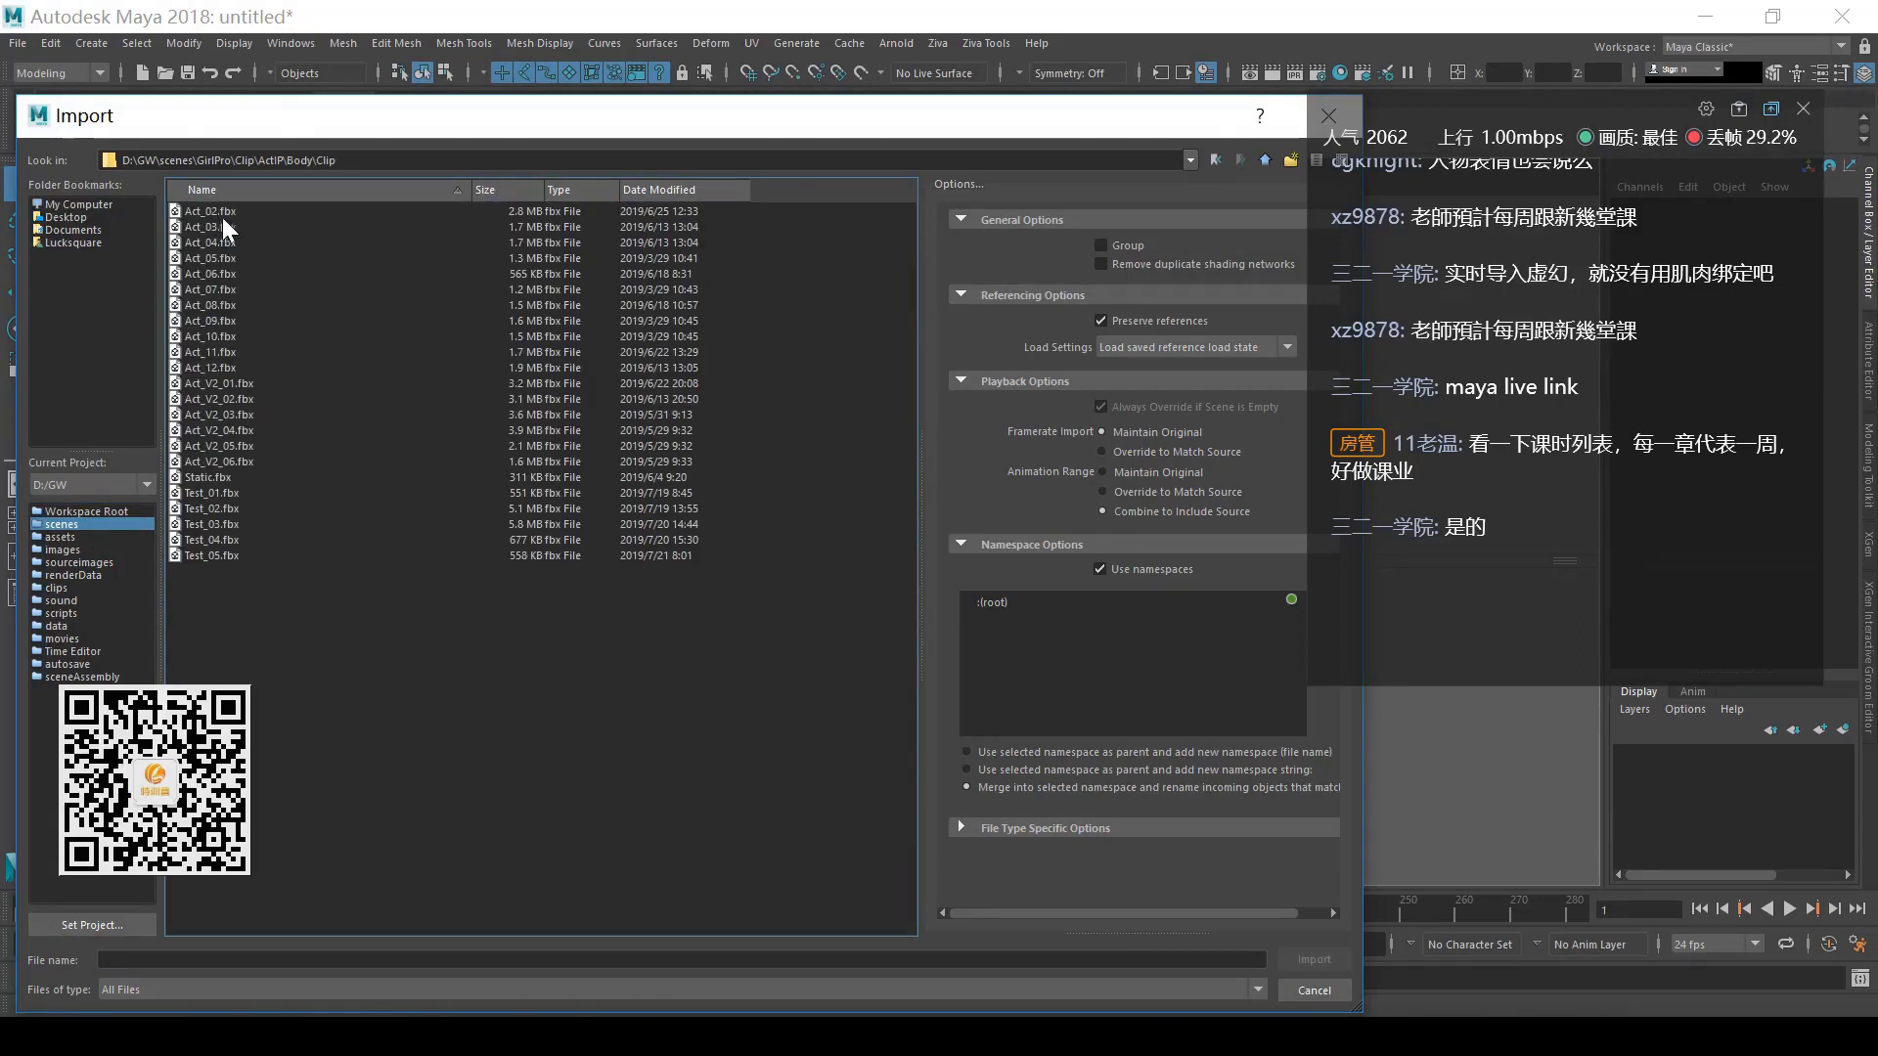
{"action": "double_click", "coordinate": [237, 209]}
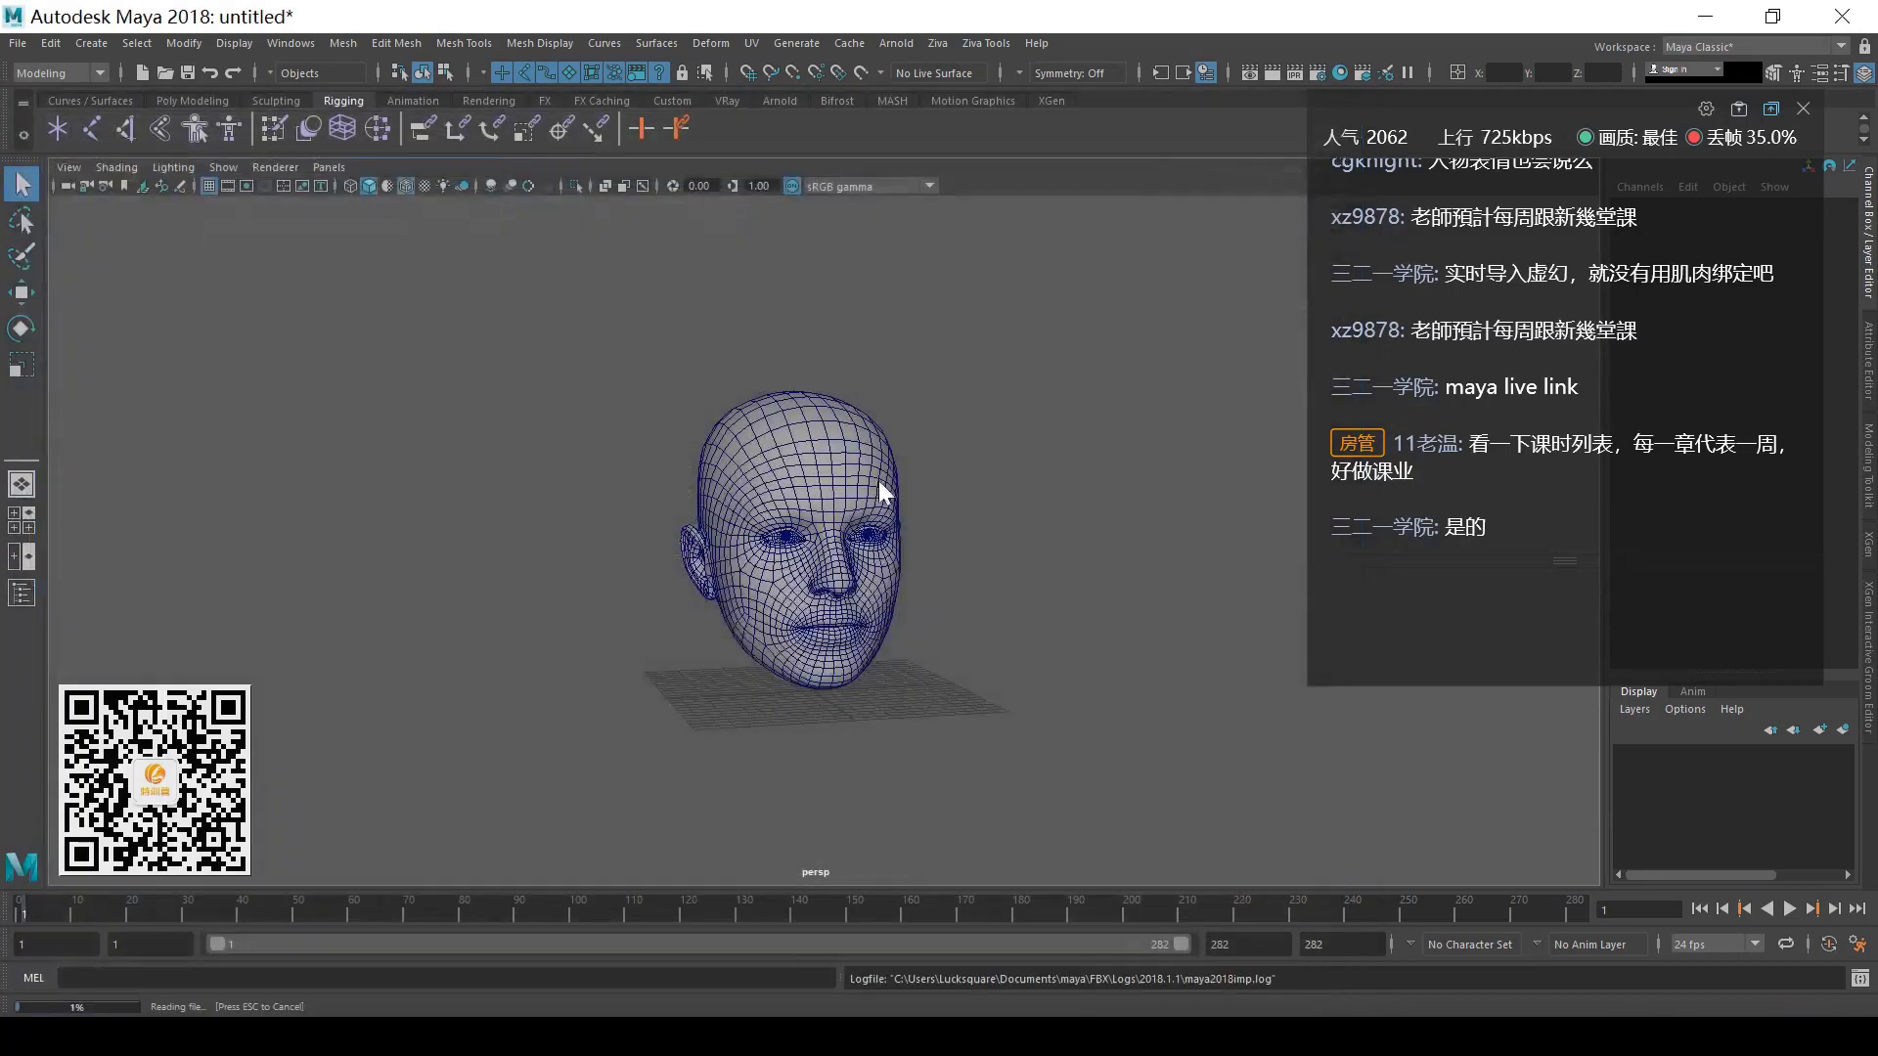
- Frame the full skeleton, play its body animation, check the pose at frame 99, replay it and return to frame 1
{"action": "scroll", "coordinate": [1200, 485], "scroll_direction": "down", "scroll_amount": 6}
{"action": "scroll", "coordinate": [1112, 731], "scroll_direction": "up", "scroll_amount": 4}
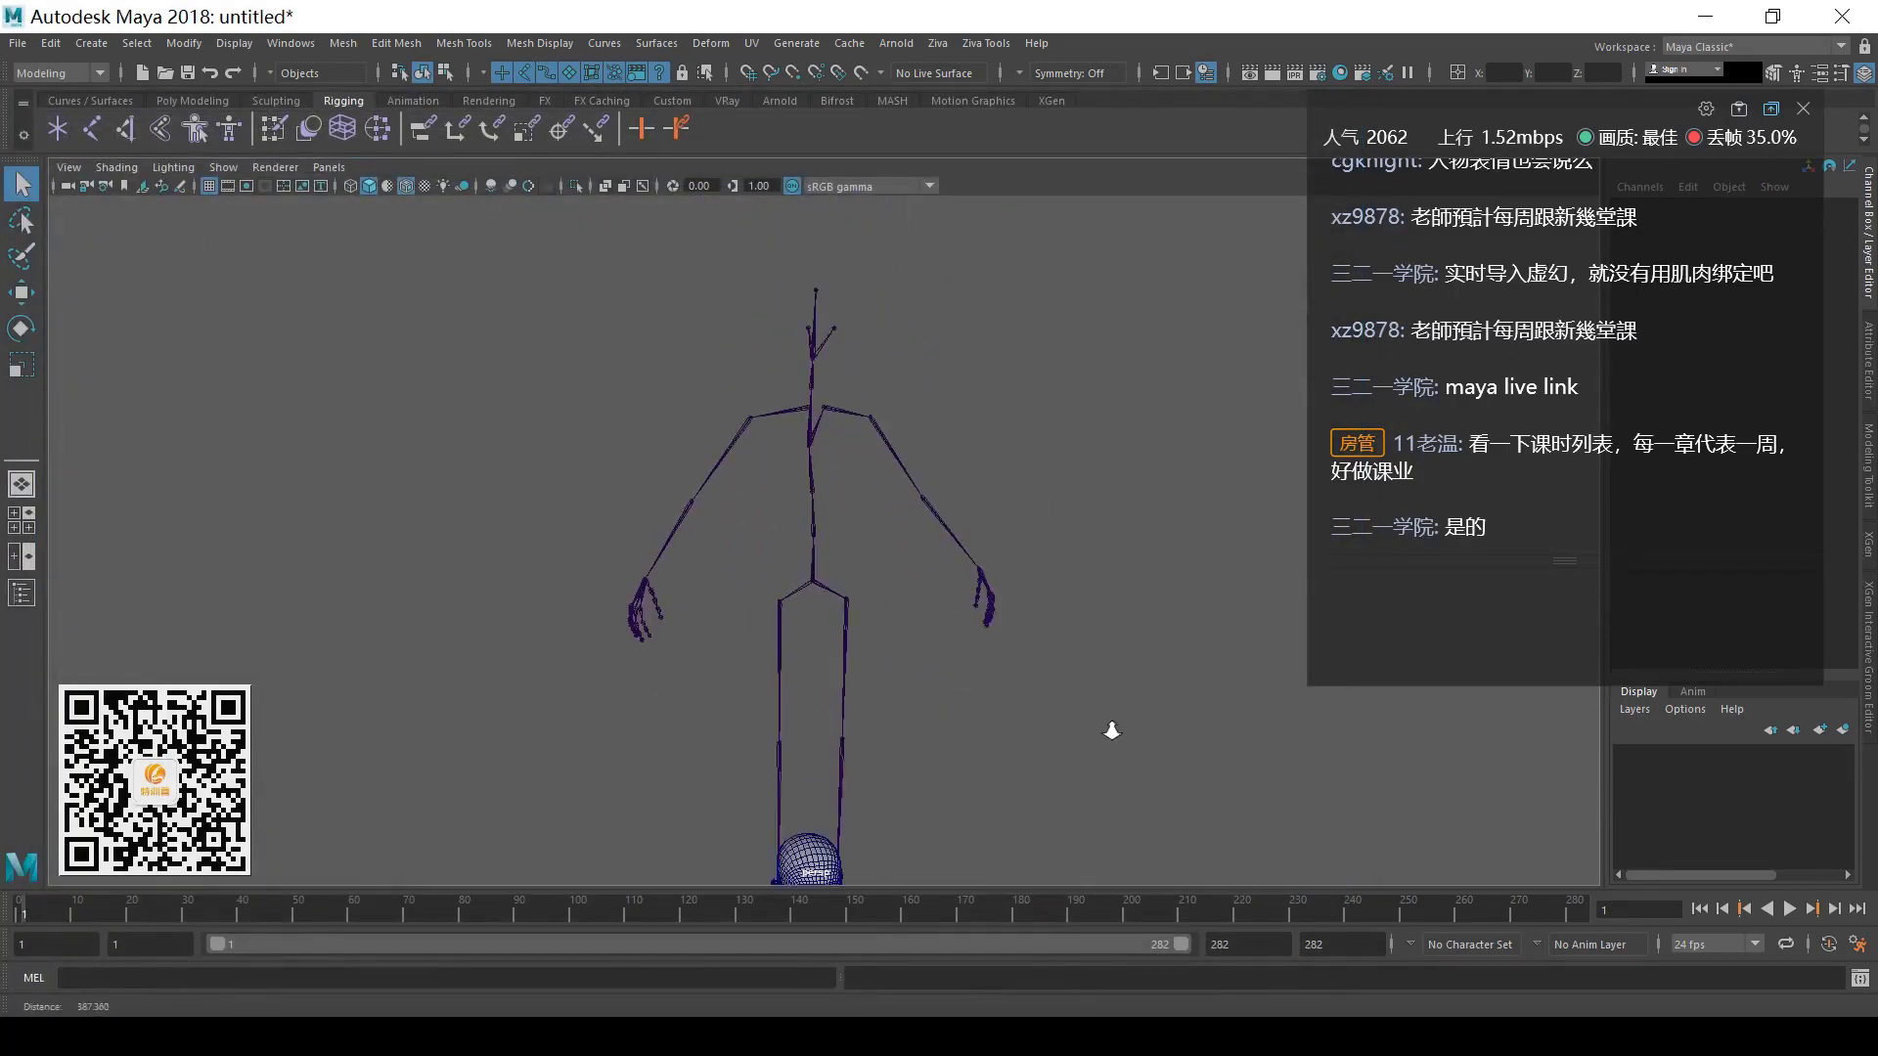
{"action": "right_click_drag", "start_coordinate": [1112, 730], "coordinate": [812, 675], "text": "alt"}
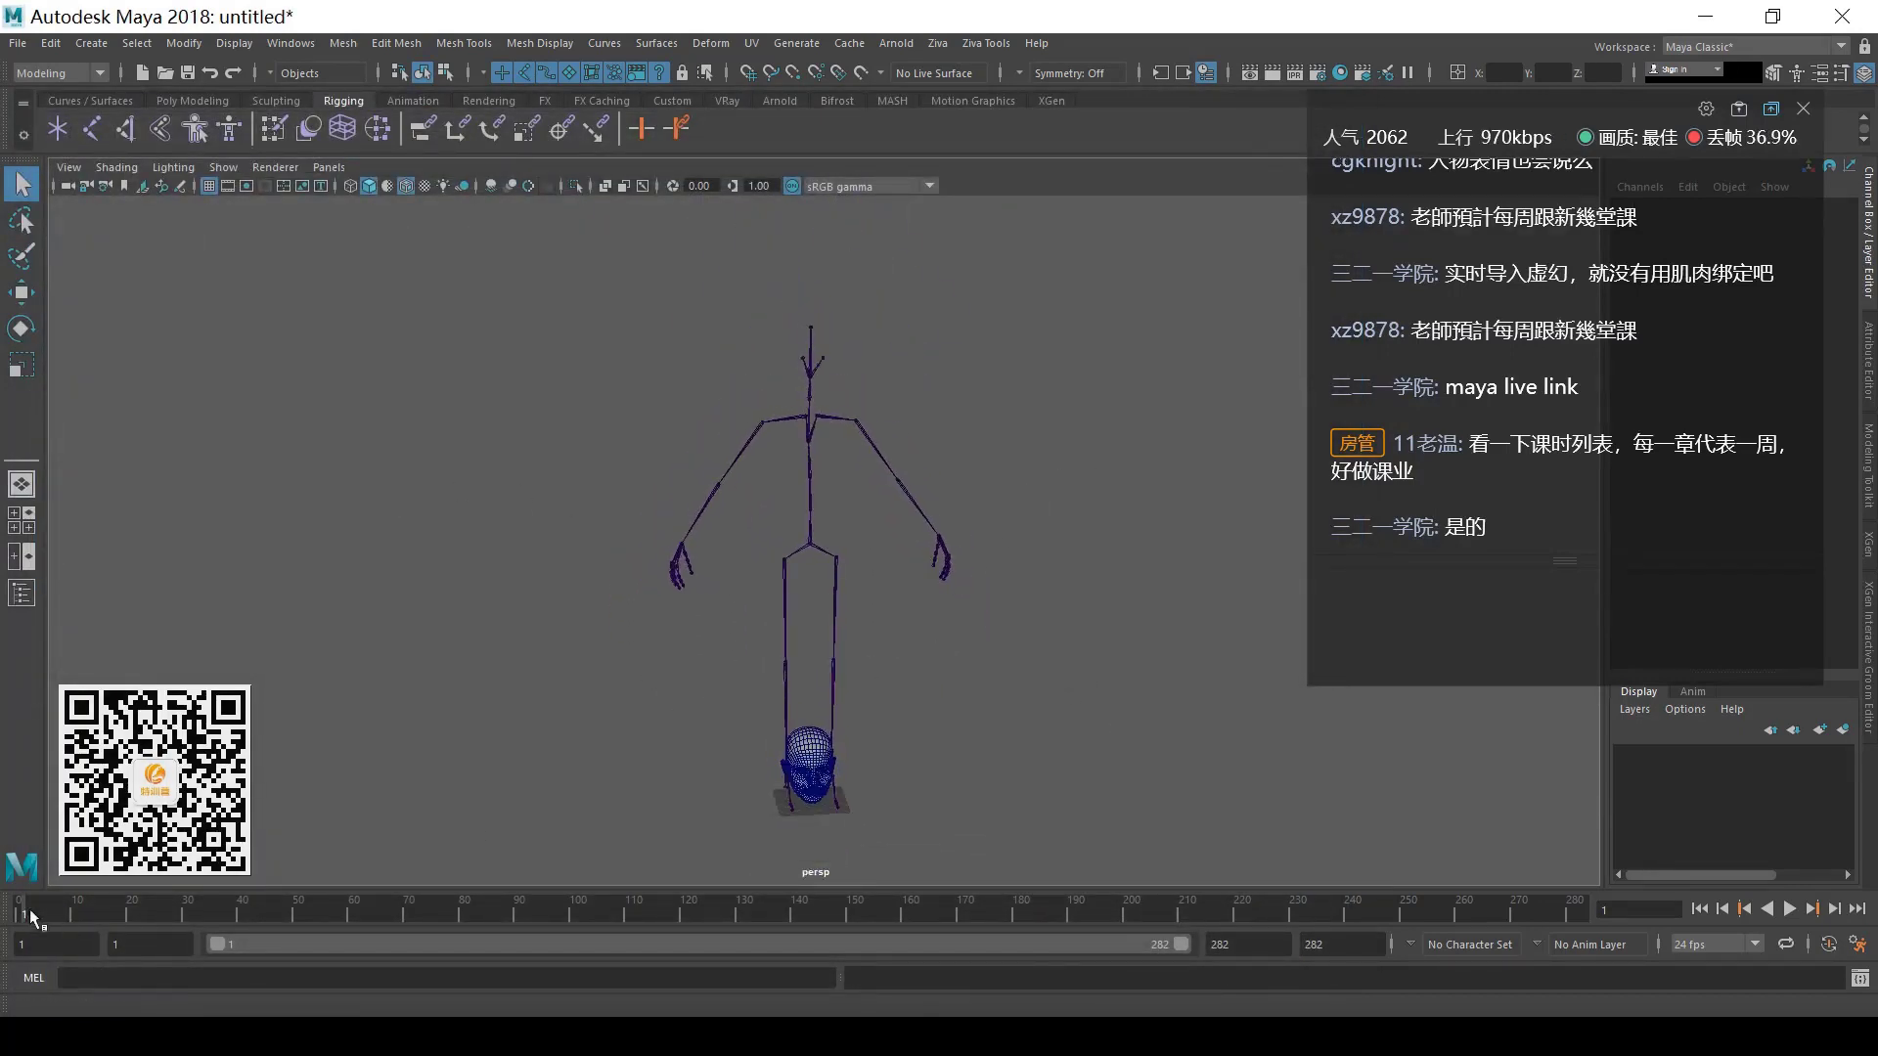
{"action": "key", "text": "alt+v"}
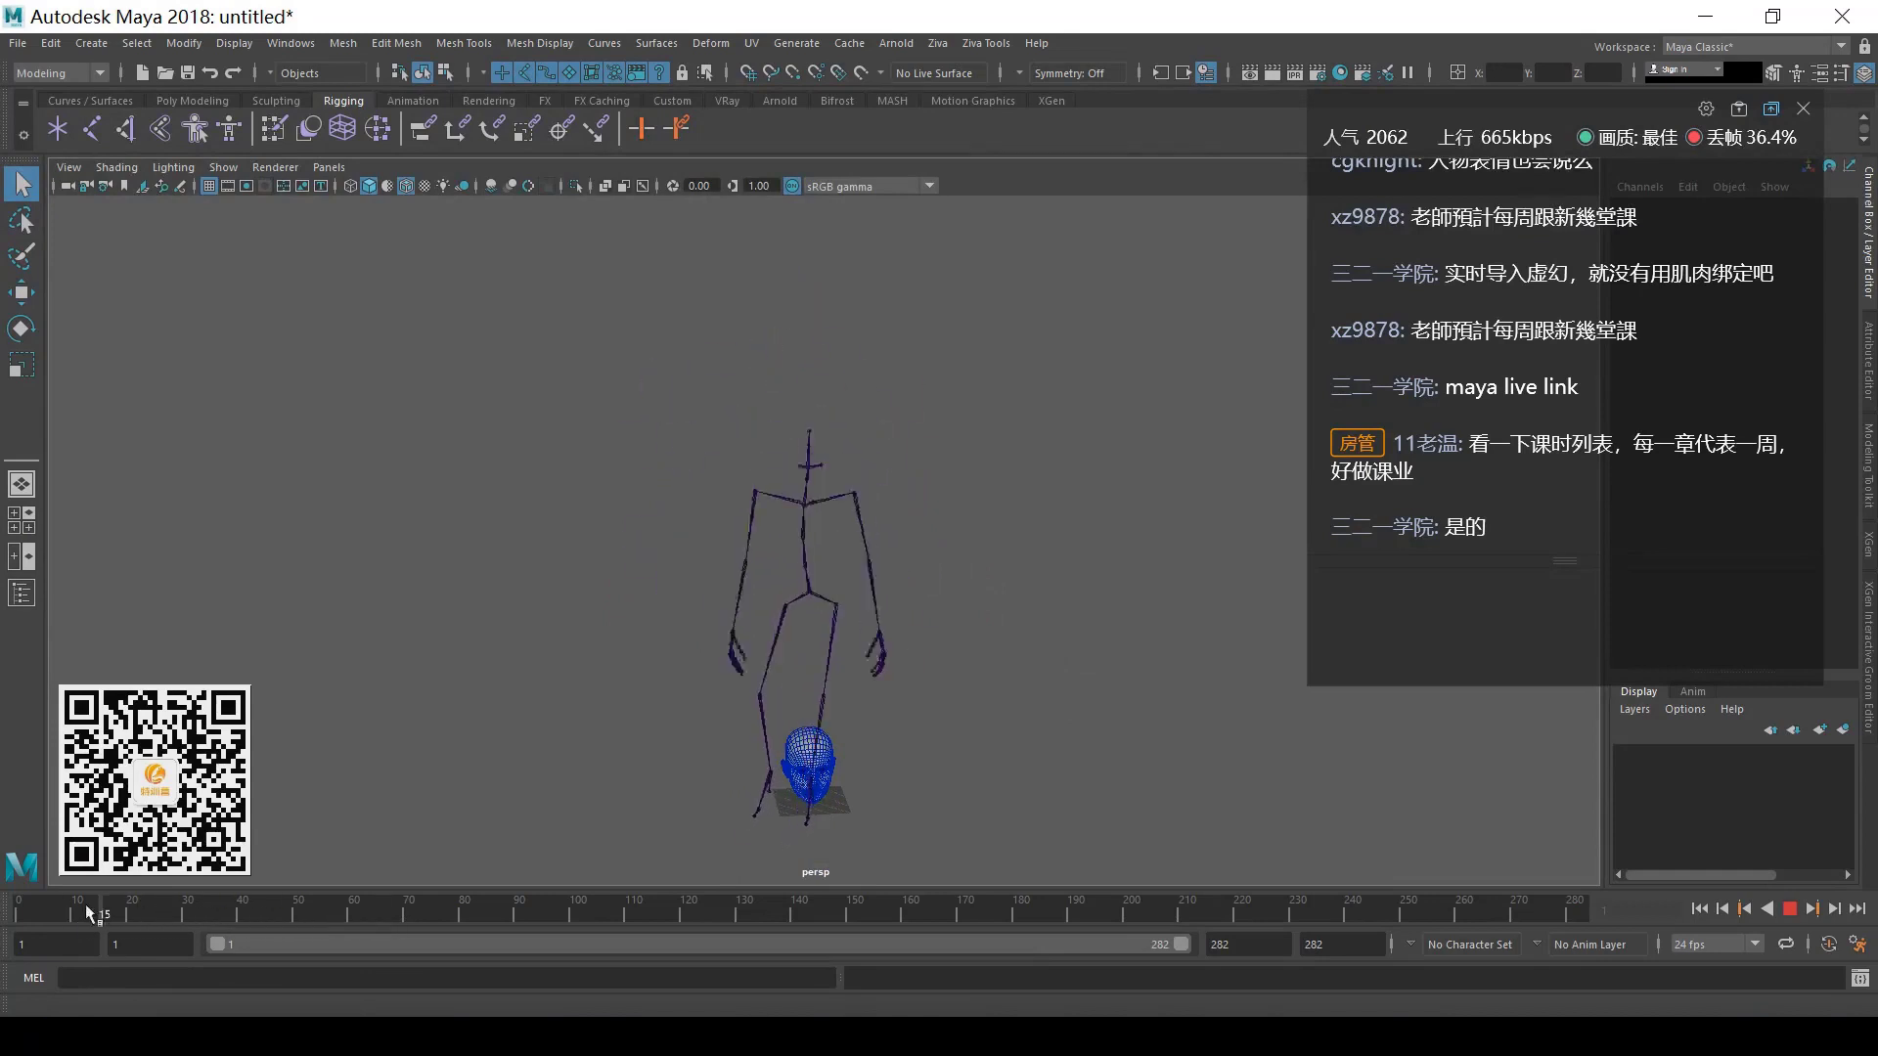
{"action": "left_click", "coordinate": [569, 908]}
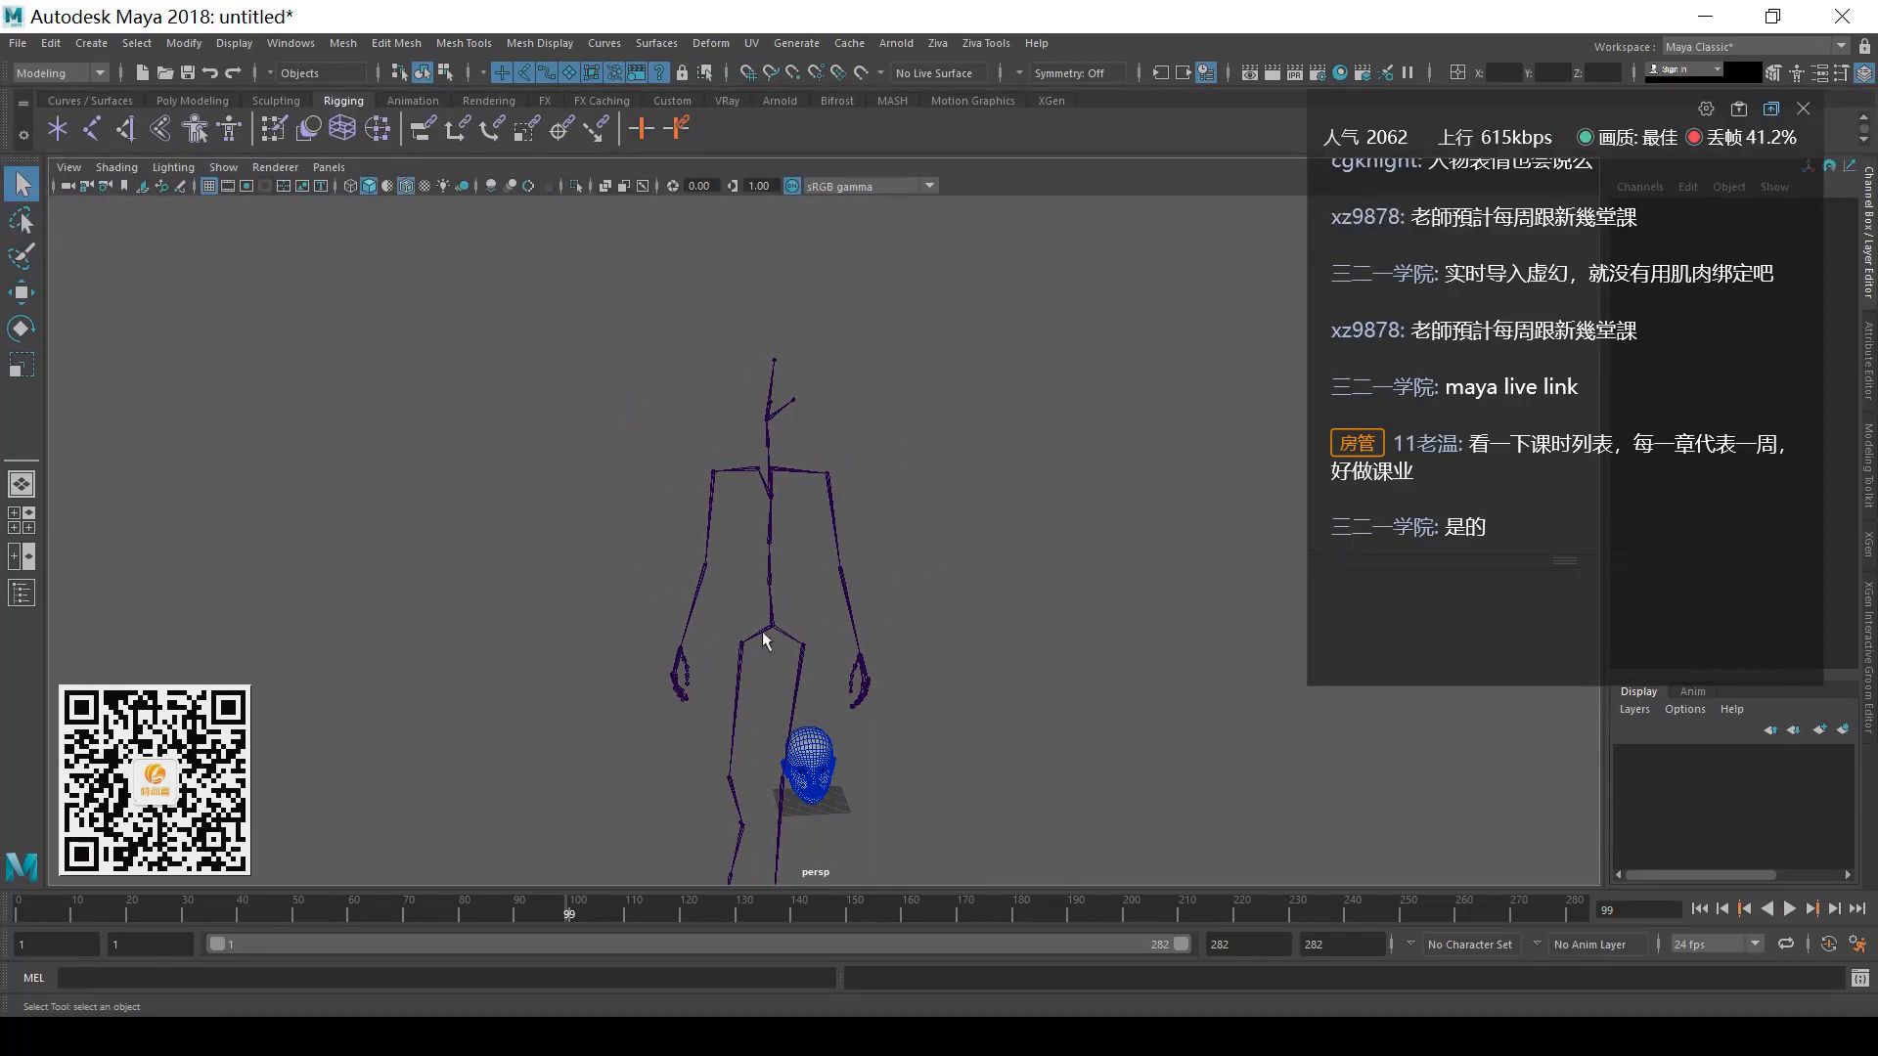
{"action": "key", "text": "alt+v"}
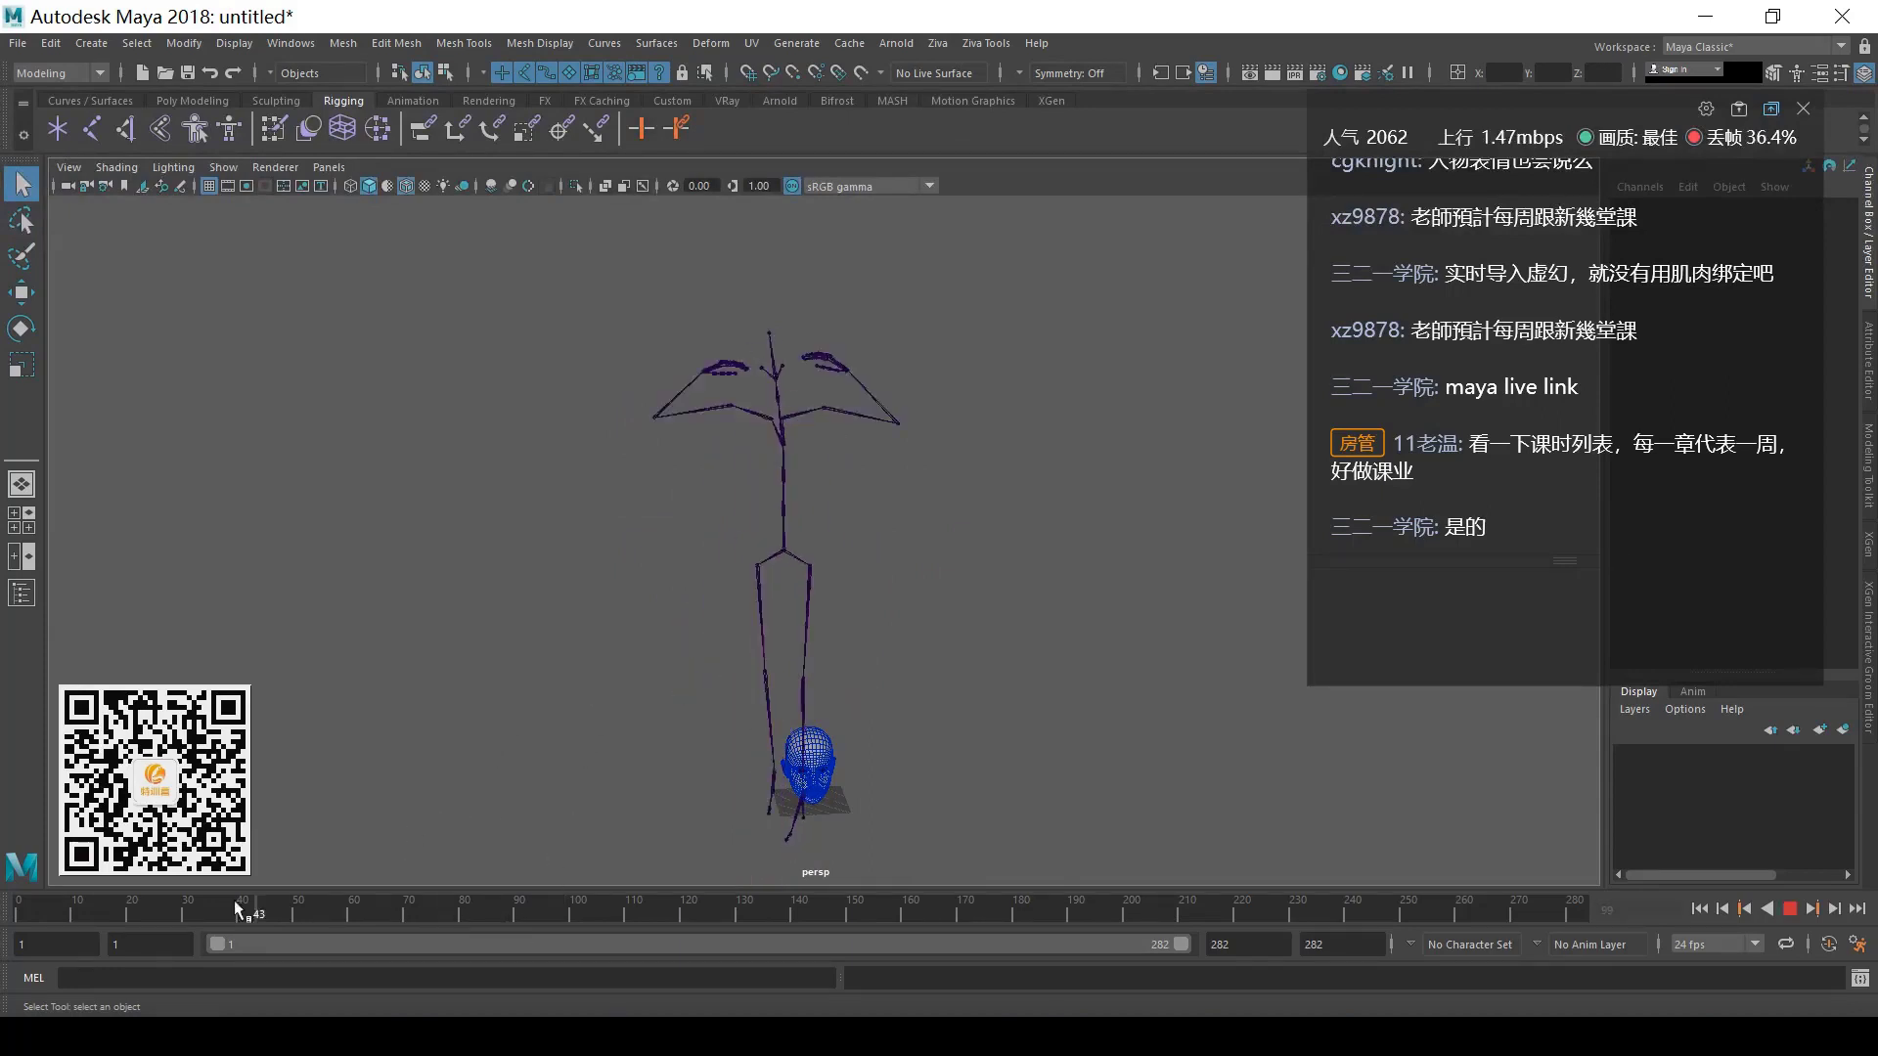
{"action": "left_click_drag", "start_coordinate": [194, 896], "coordinate": [19, 905]}
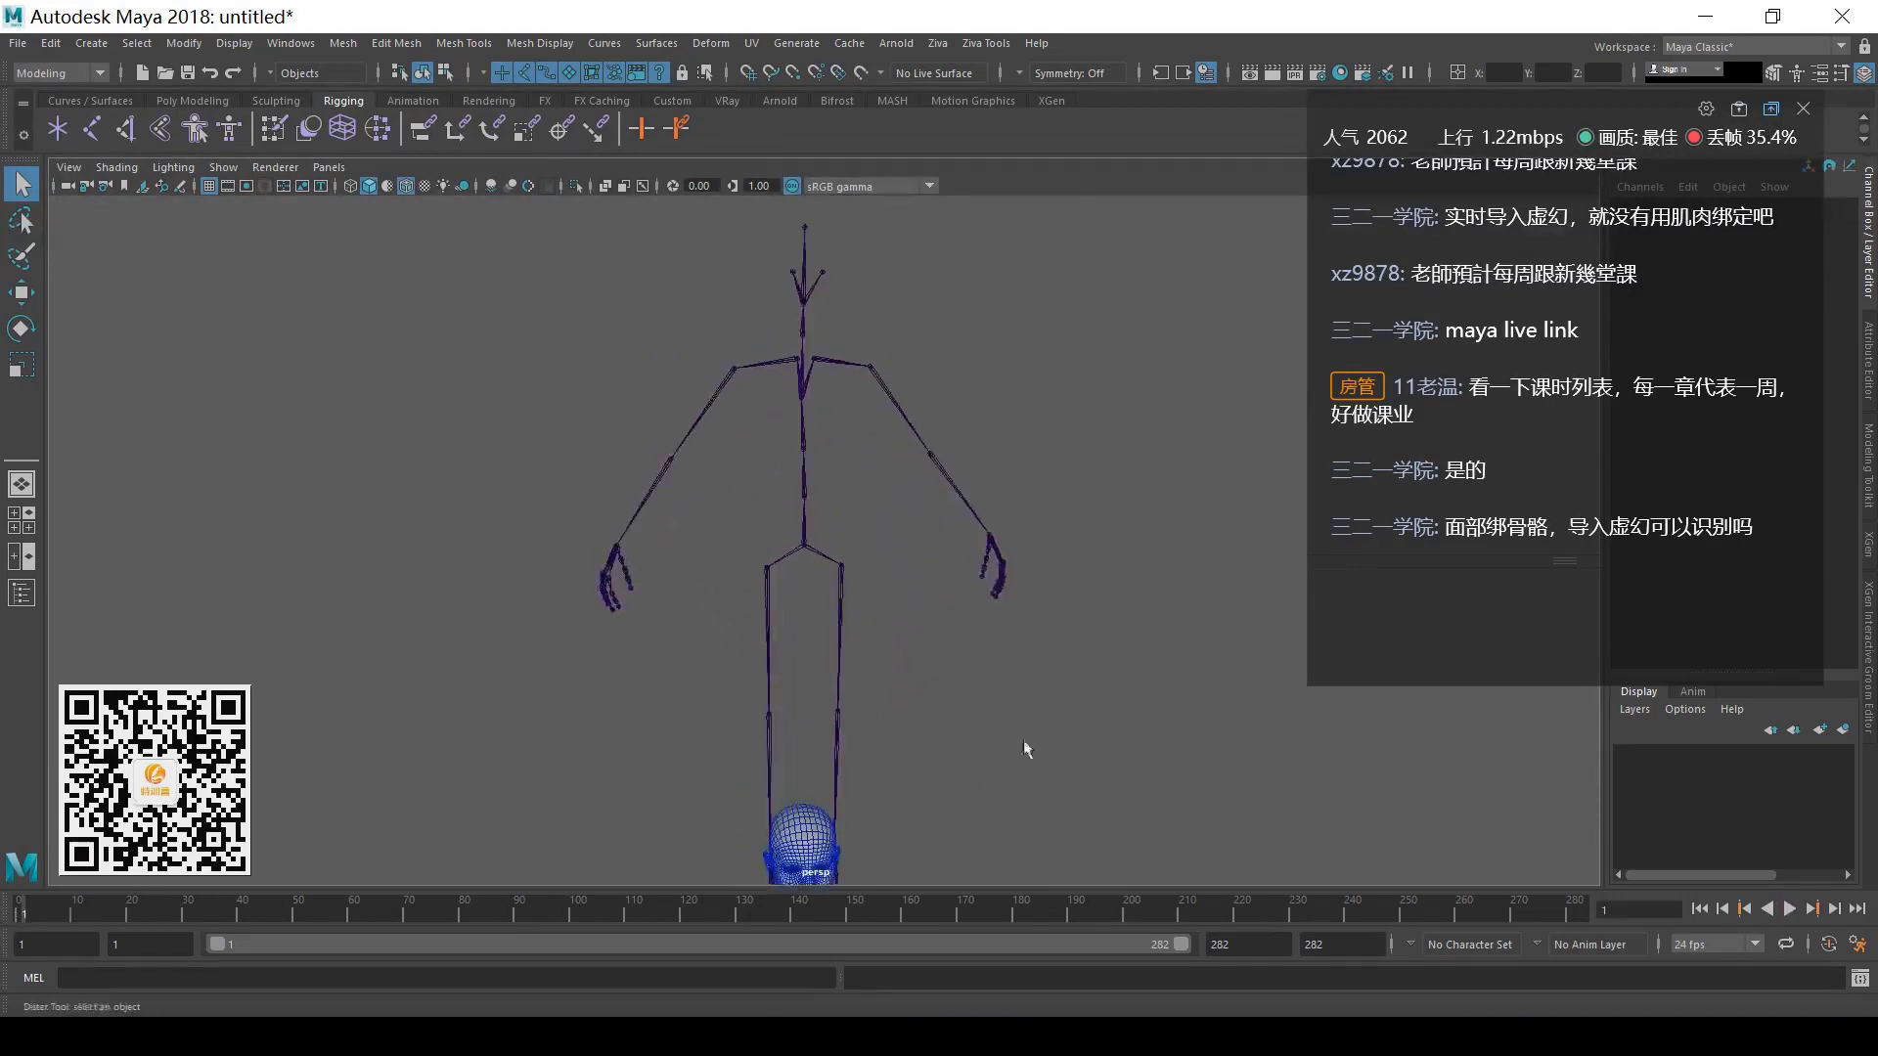
- Inspect the left arm's joint chain by selecting joints from joint_Collar_L through joint_Elbow_L to the hand, and clear the selection
{"action": "scroll", "coordinate": [1022, 754], "scroll_direction": "up", "scroll_amount": 5}
{"action": "left_click_drag", "start_coordinate": [1002, 700], "coordinate": [877, 556], "text": "alt"}
{"action": "left_click", "coordinate": [864, 489]}
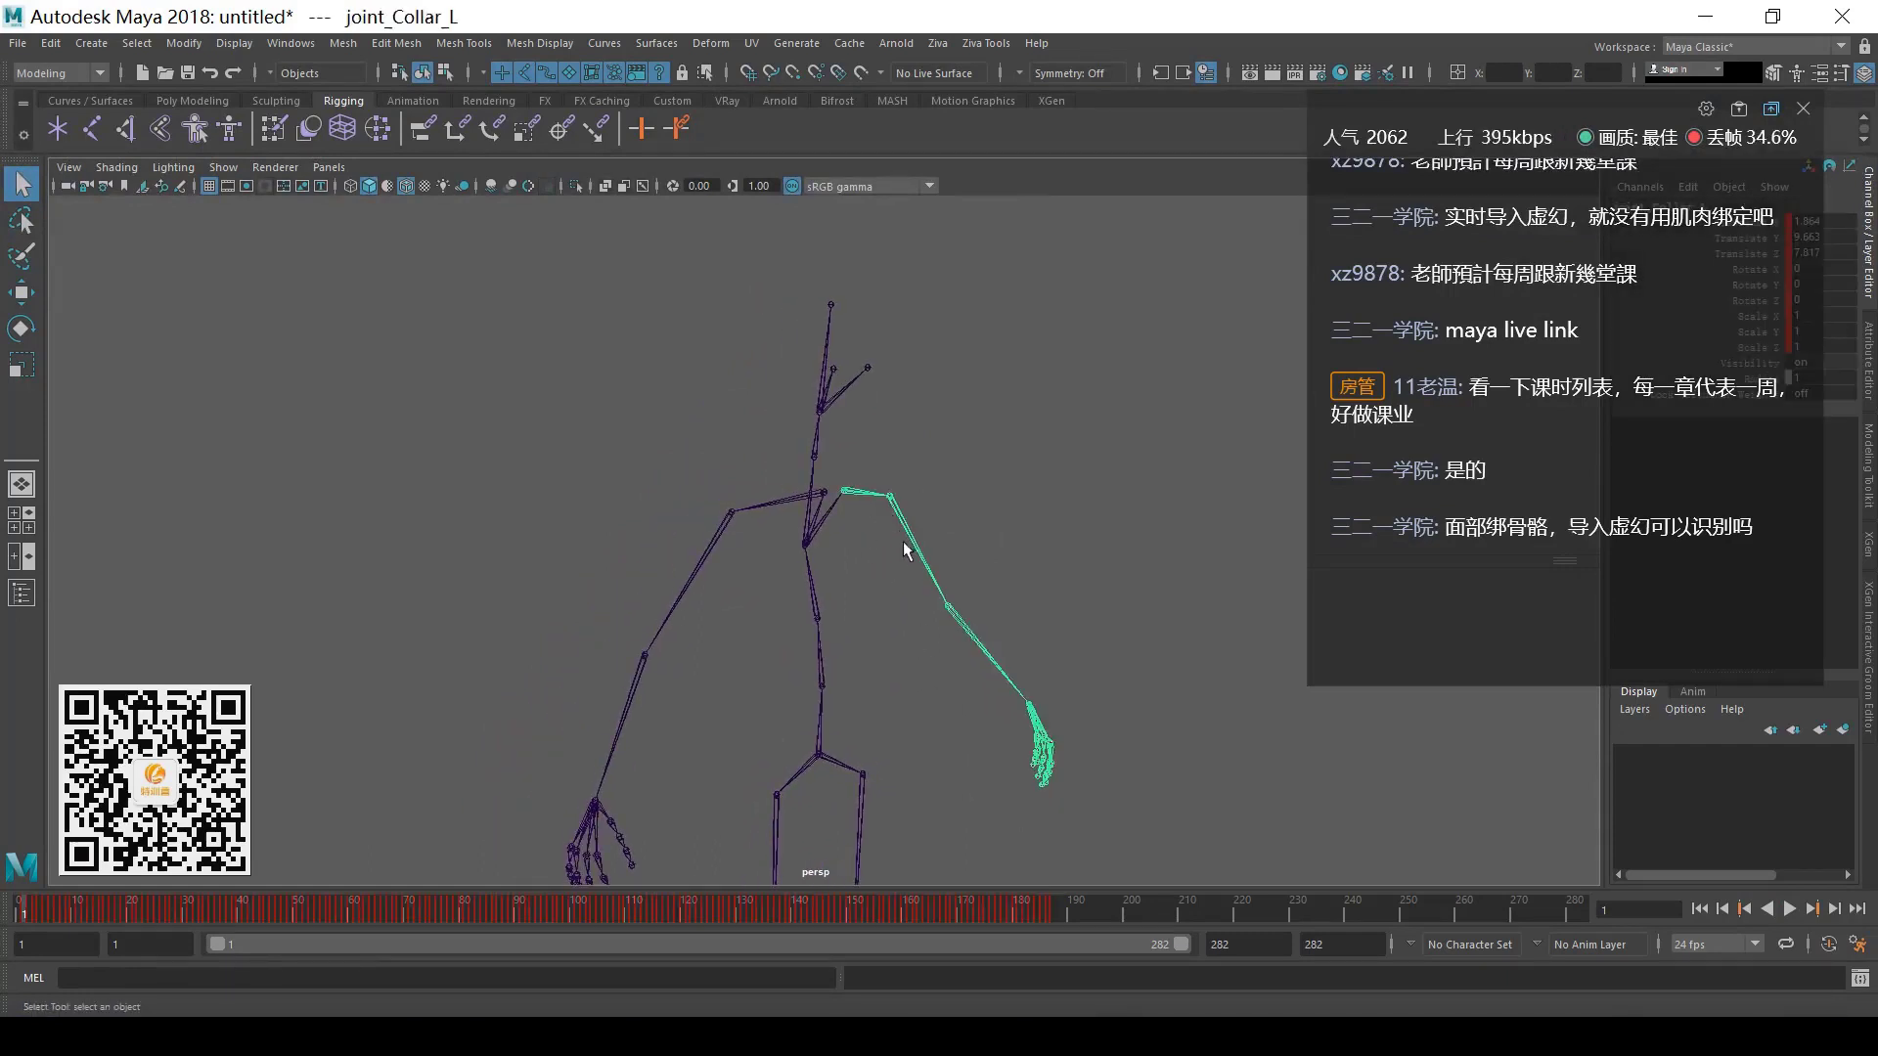
{"action": "left_click", "coordinate": [912, 556]}
{"action": "left_click", "coordinate": [966, 624]}
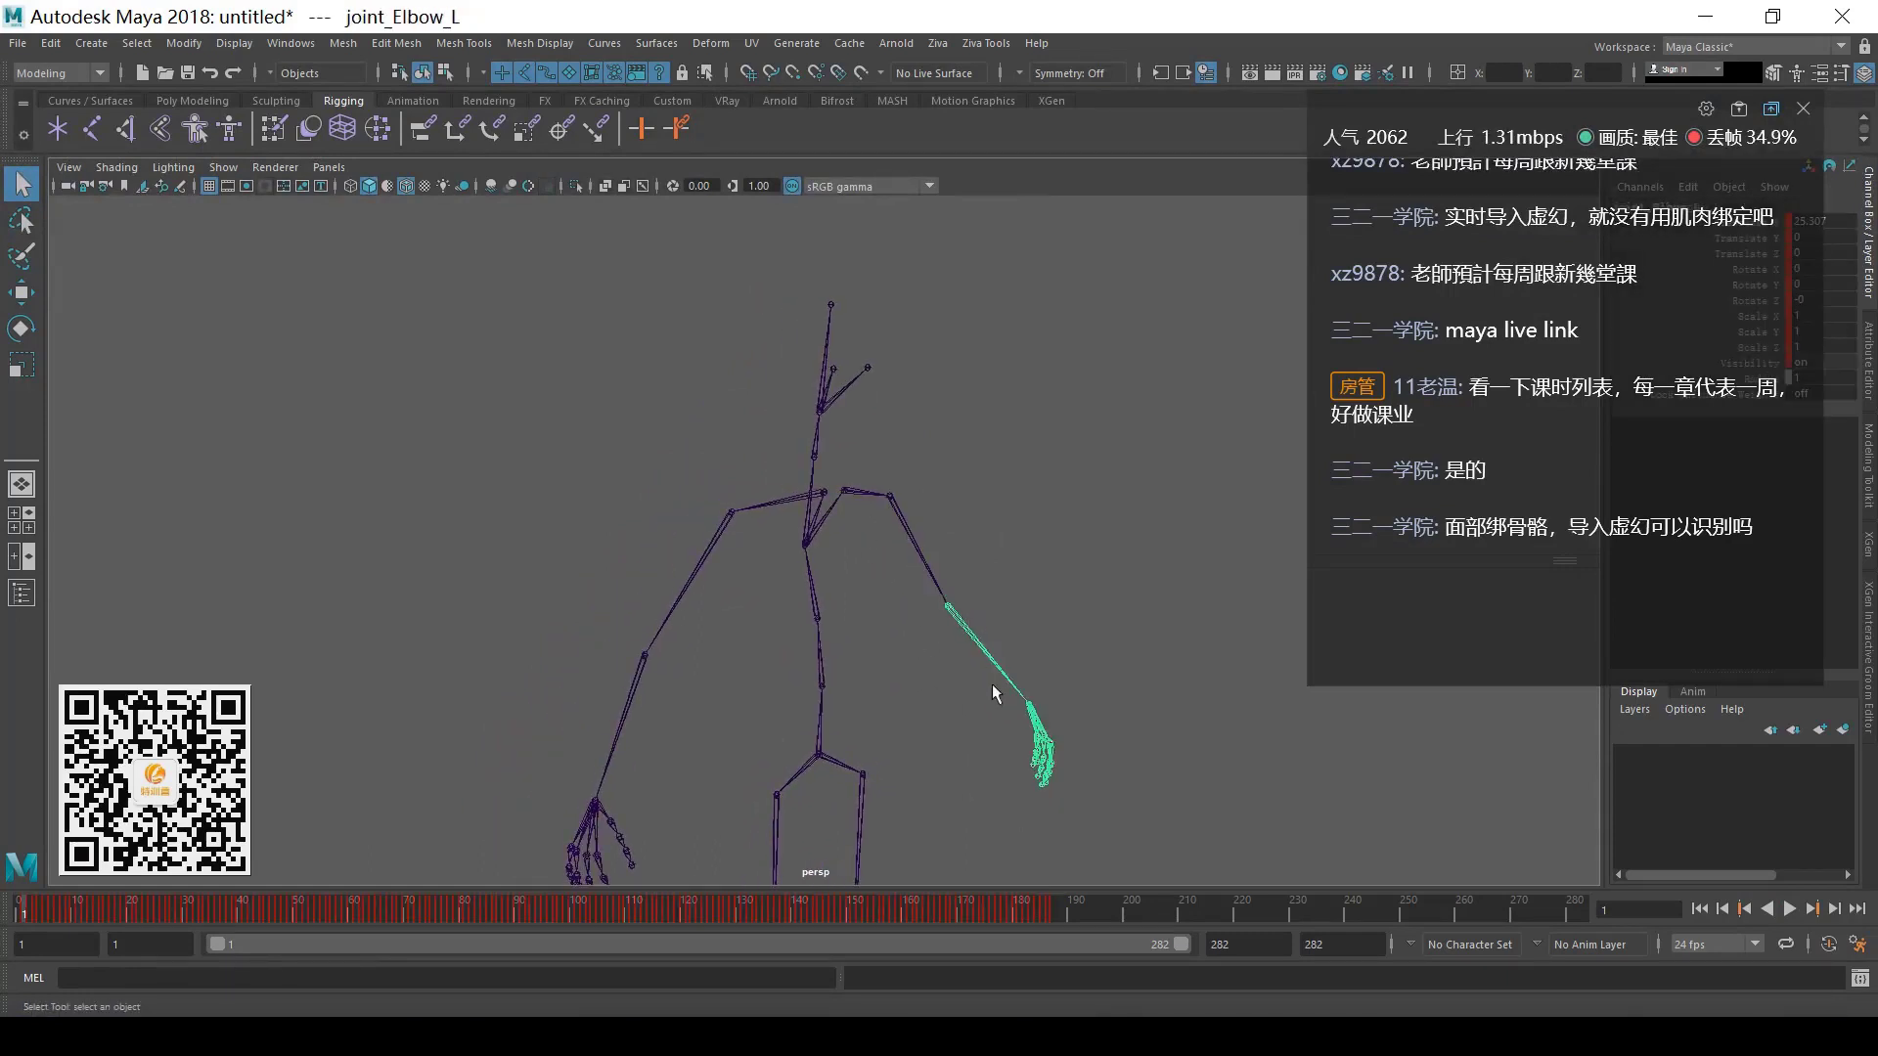
{"action": "left_click", "coordinate": [1042, 735]}
{"action": "left_click_drag", "start_coordinate": [956, 754], "coordinate": [1002, 626], "text": "alt"}
{"action": "left_click", "coordinate": [990, 626]}
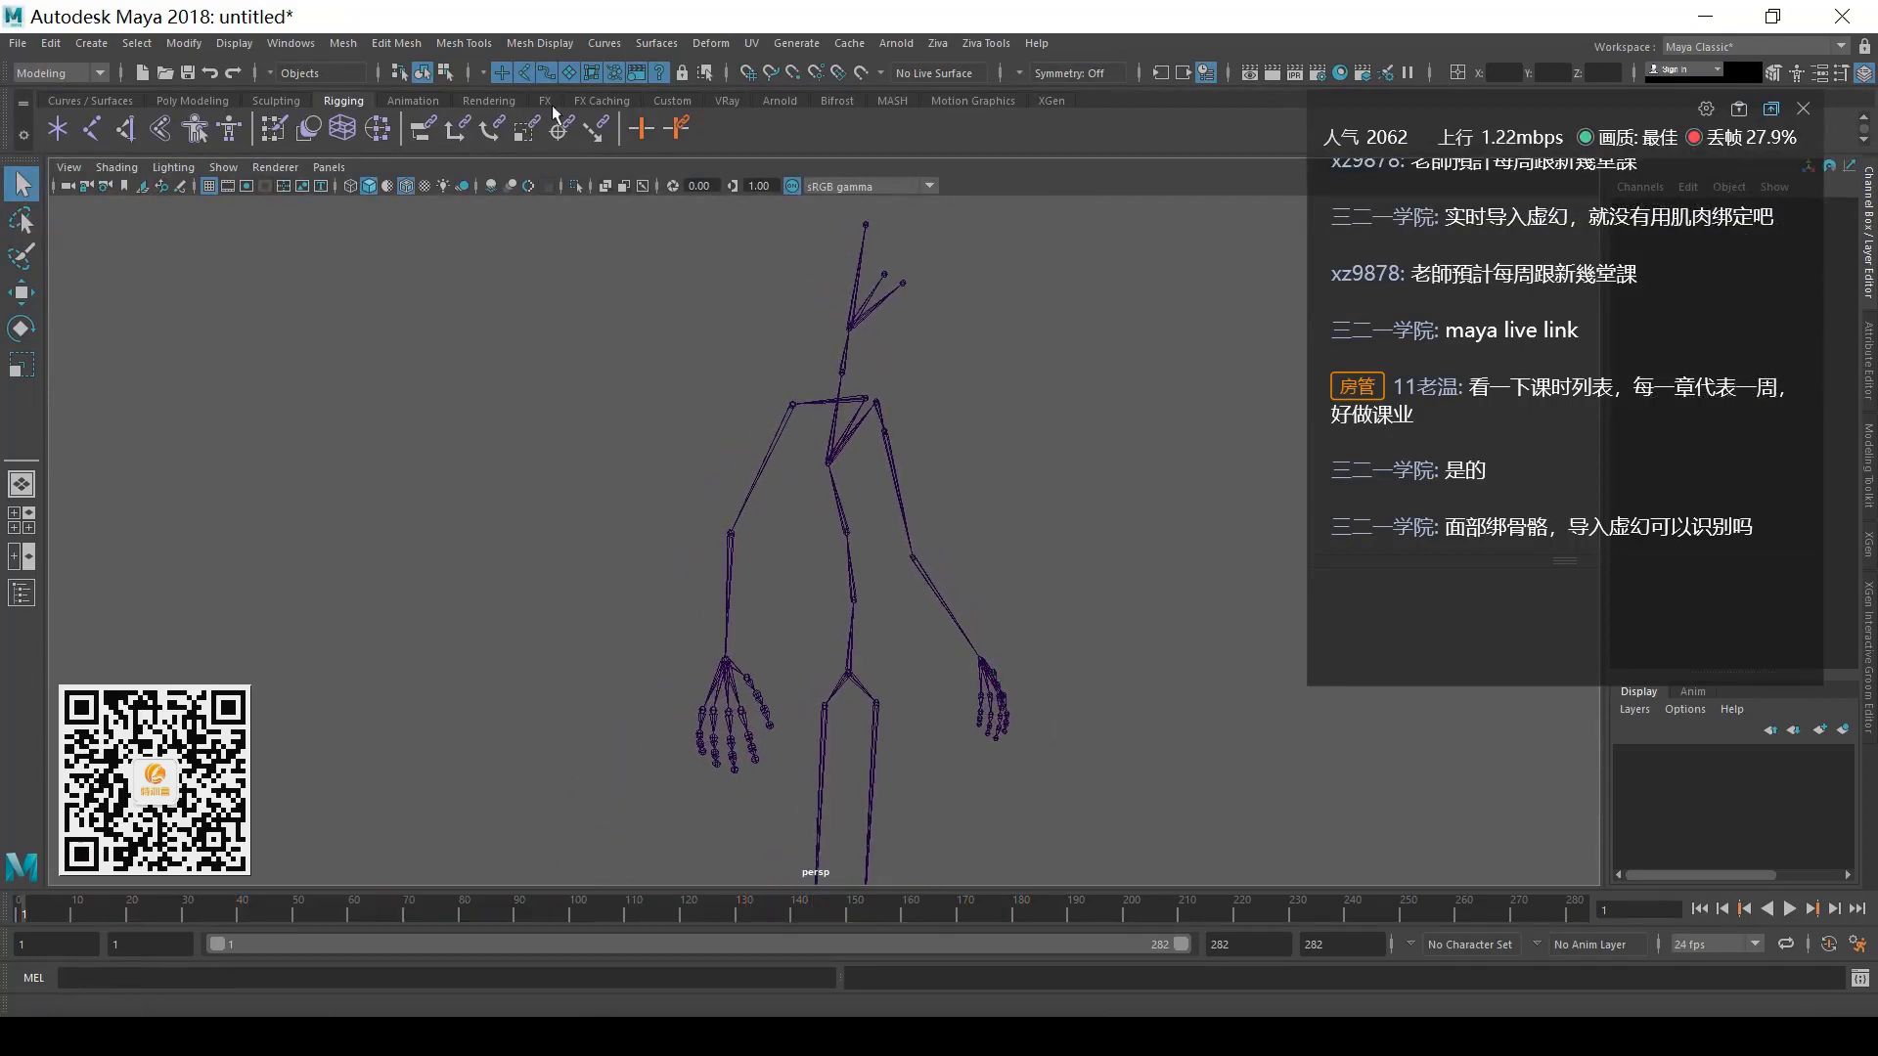
- Start a new scene without saving the current one, and open A_Action.mb from D:\GW\scenes\GirlPro\Live\B_TEMP
{"action": "left_click", "coordinate": [150, 77]}
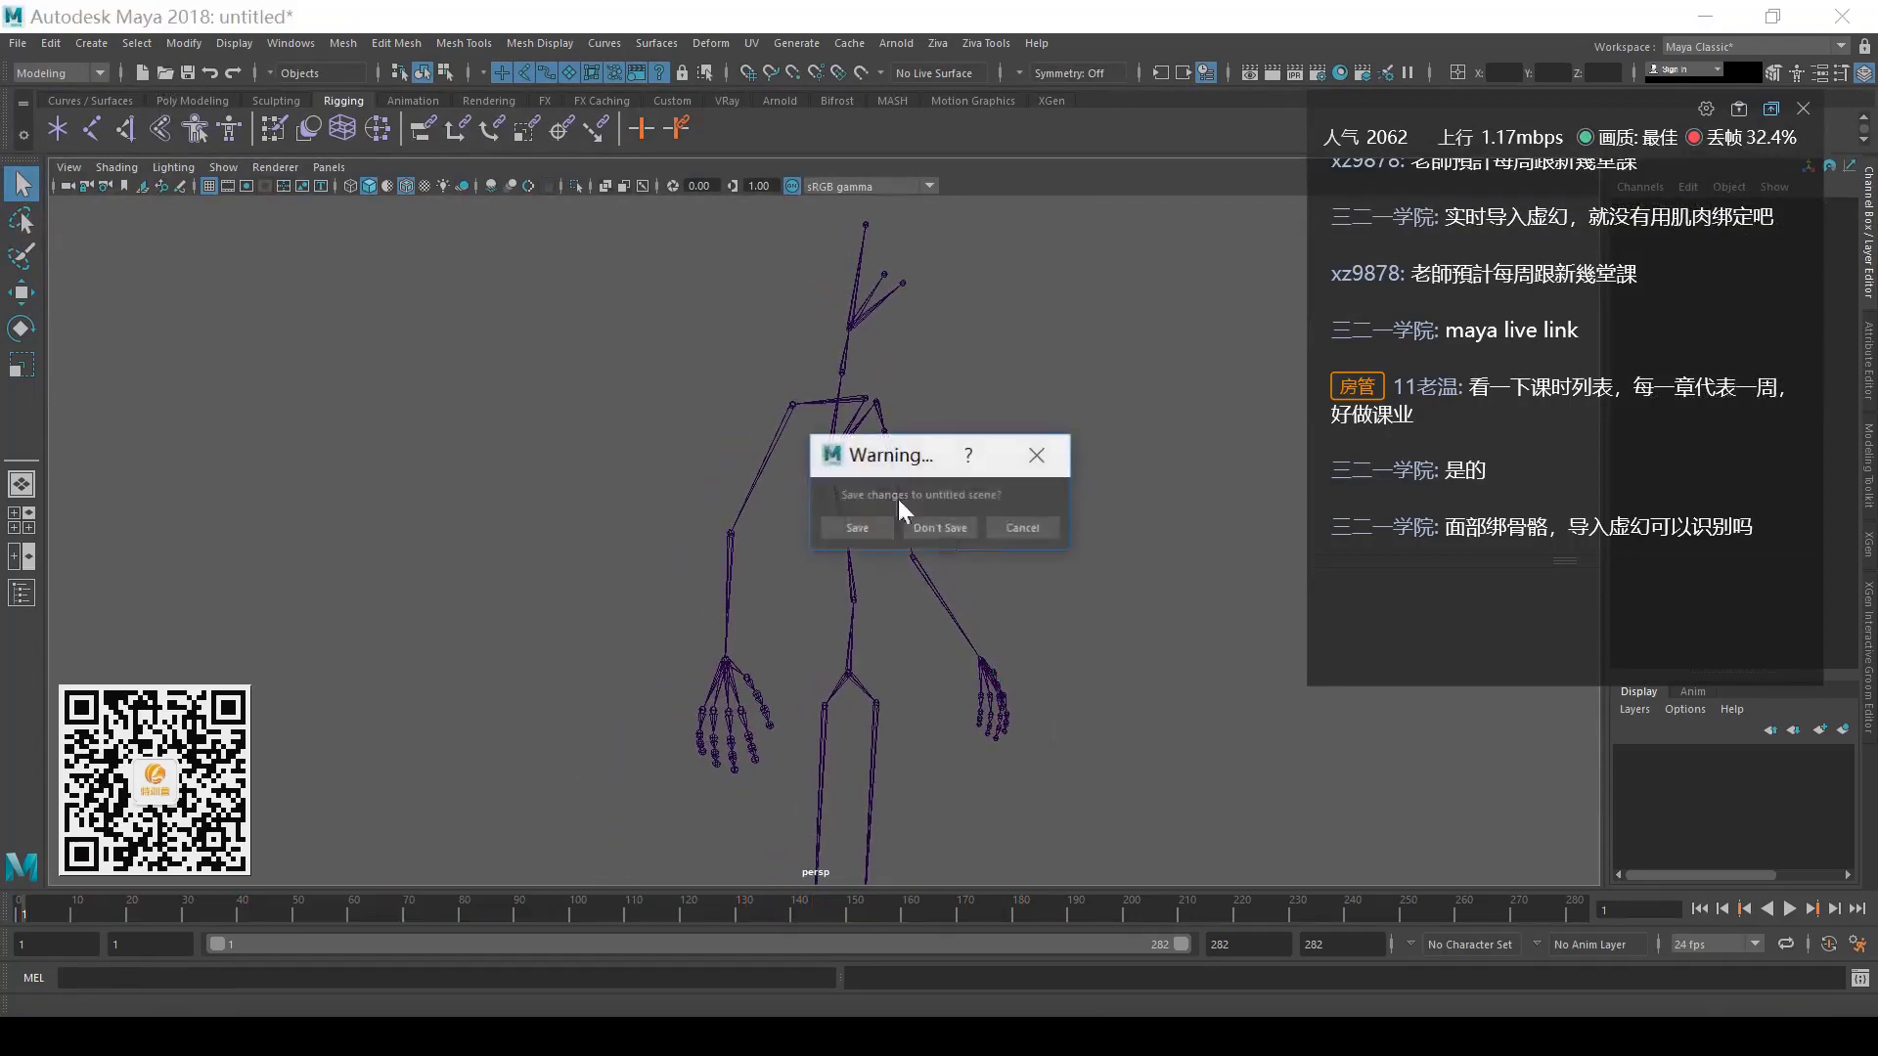
{"action": "left_click", "coordinate": [959, 526]}
{"action": "left_click", "coordinate": [162, 75]}
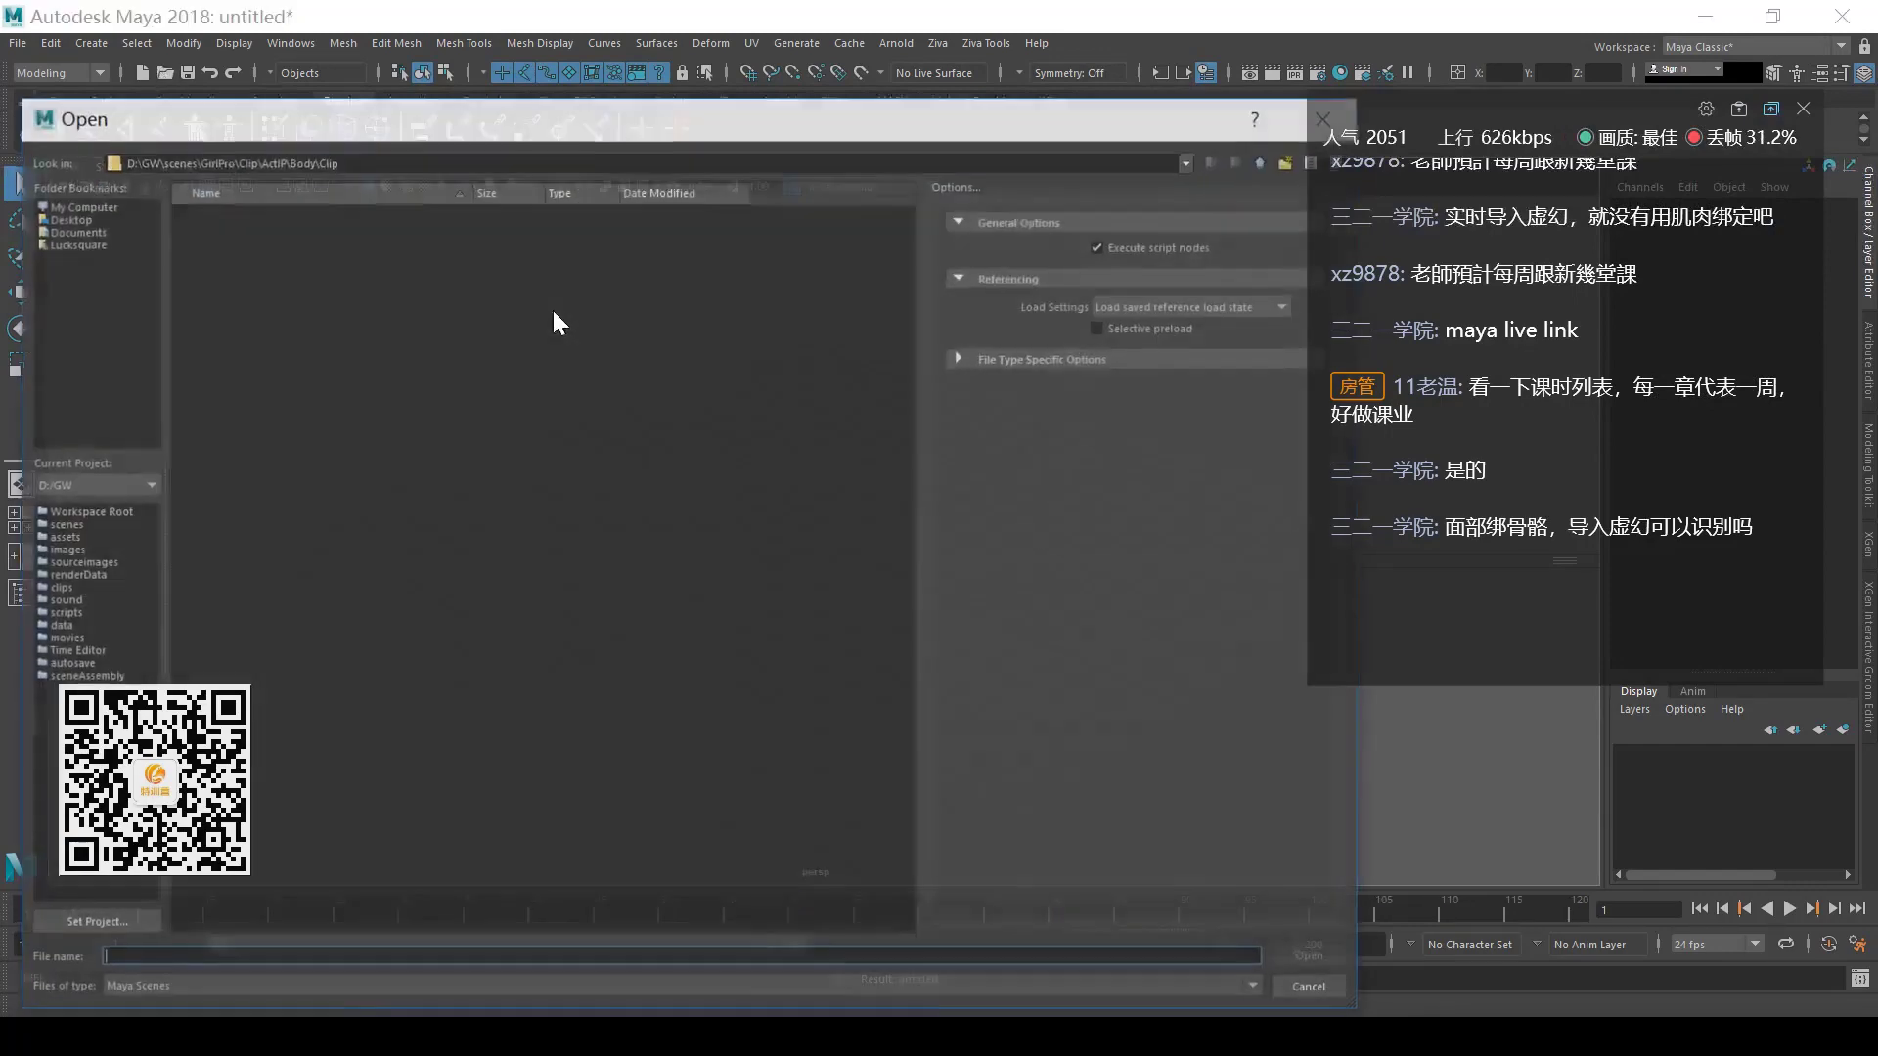
{"action": "left_click", "coordinate": [86, 526]}
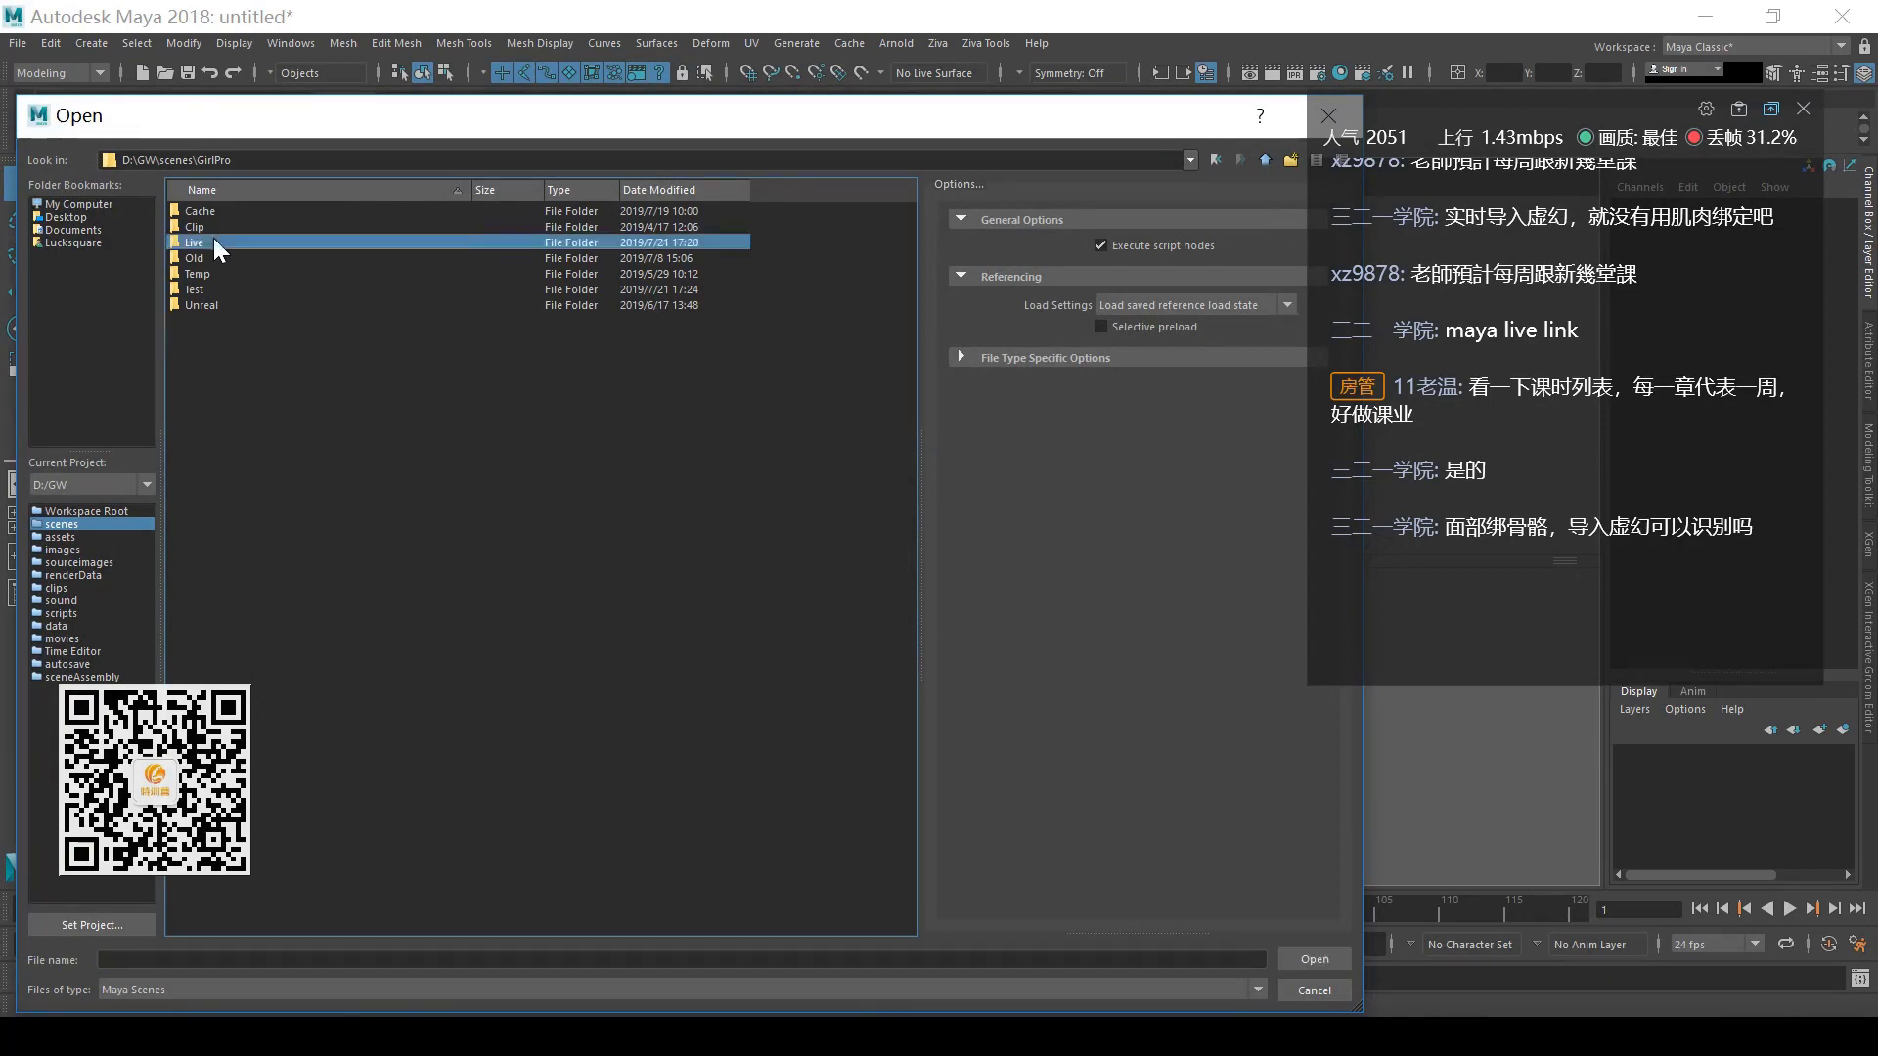
{"action": "double_click", "coordinate": [213, 240]}
{"action": "double_click", "coordinate": [214, 214]}
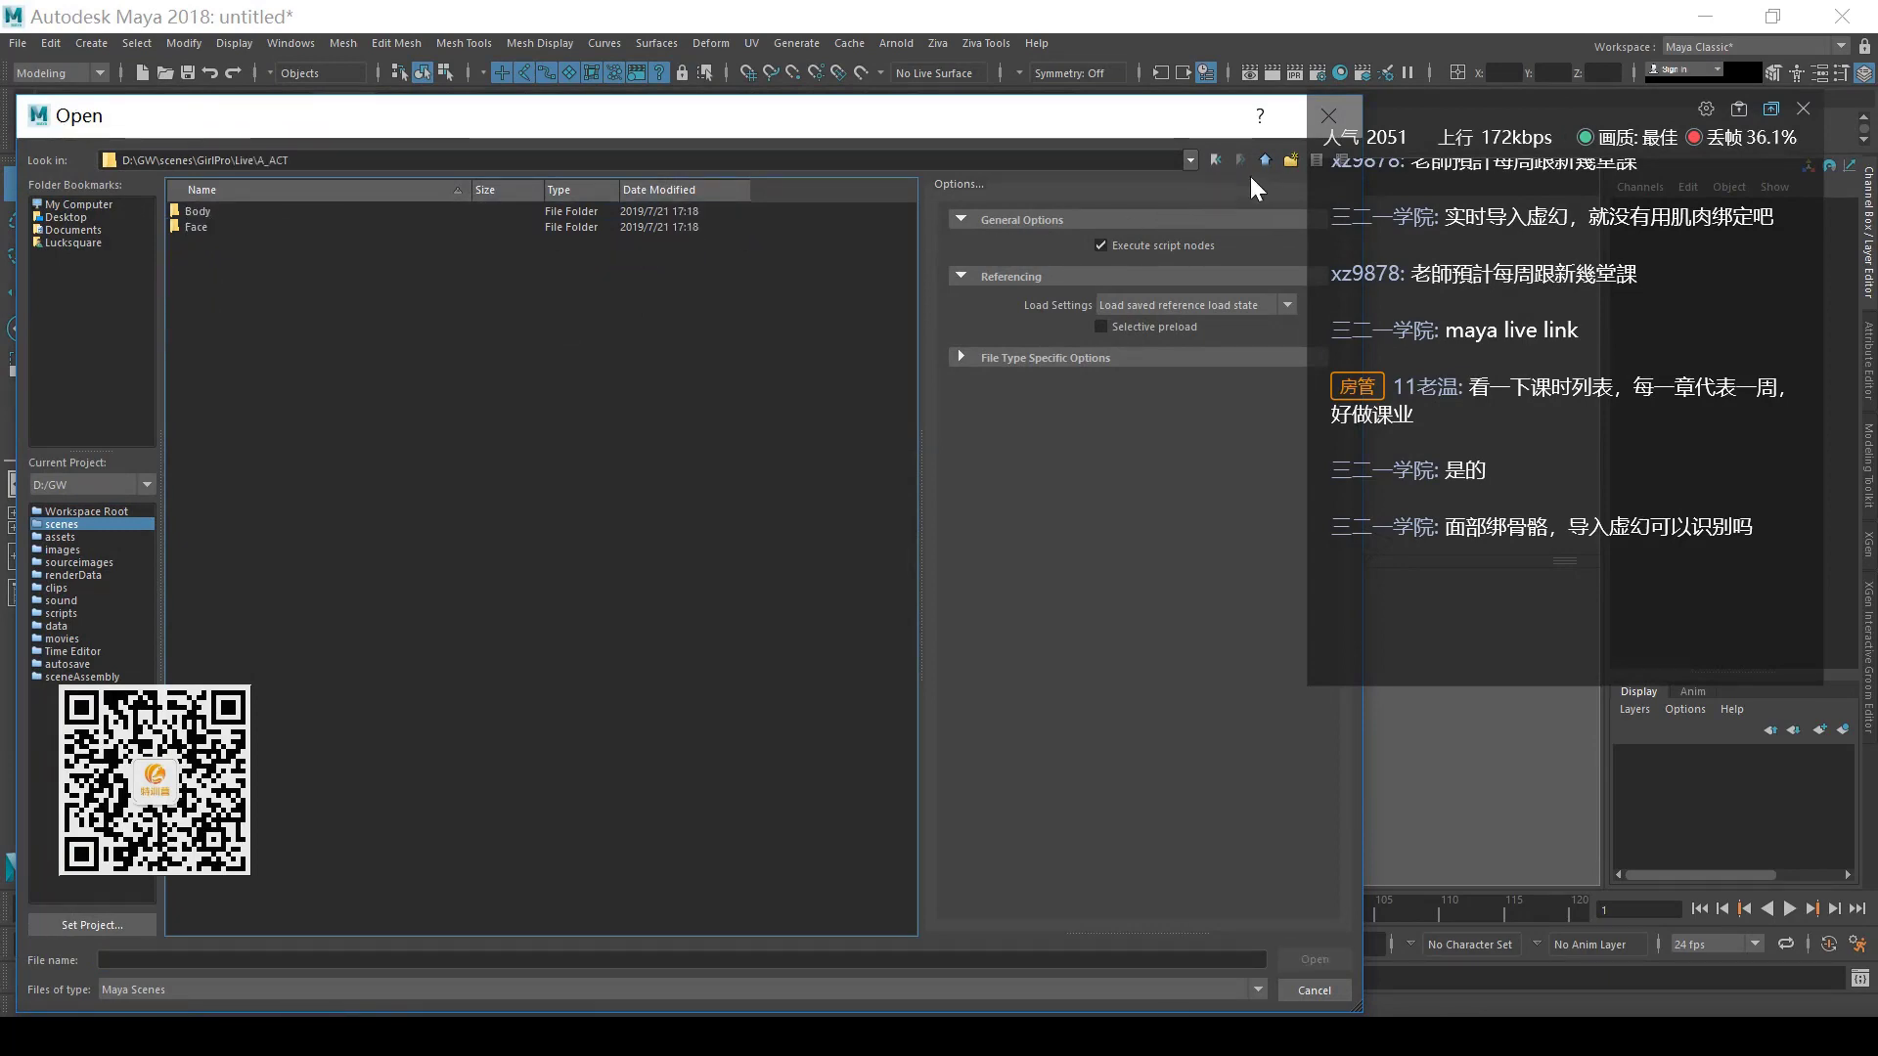
{"action": "left_click", "coordinate": [1265, 160]}
{"action": "double_click", "coordinate": [202, 229]}
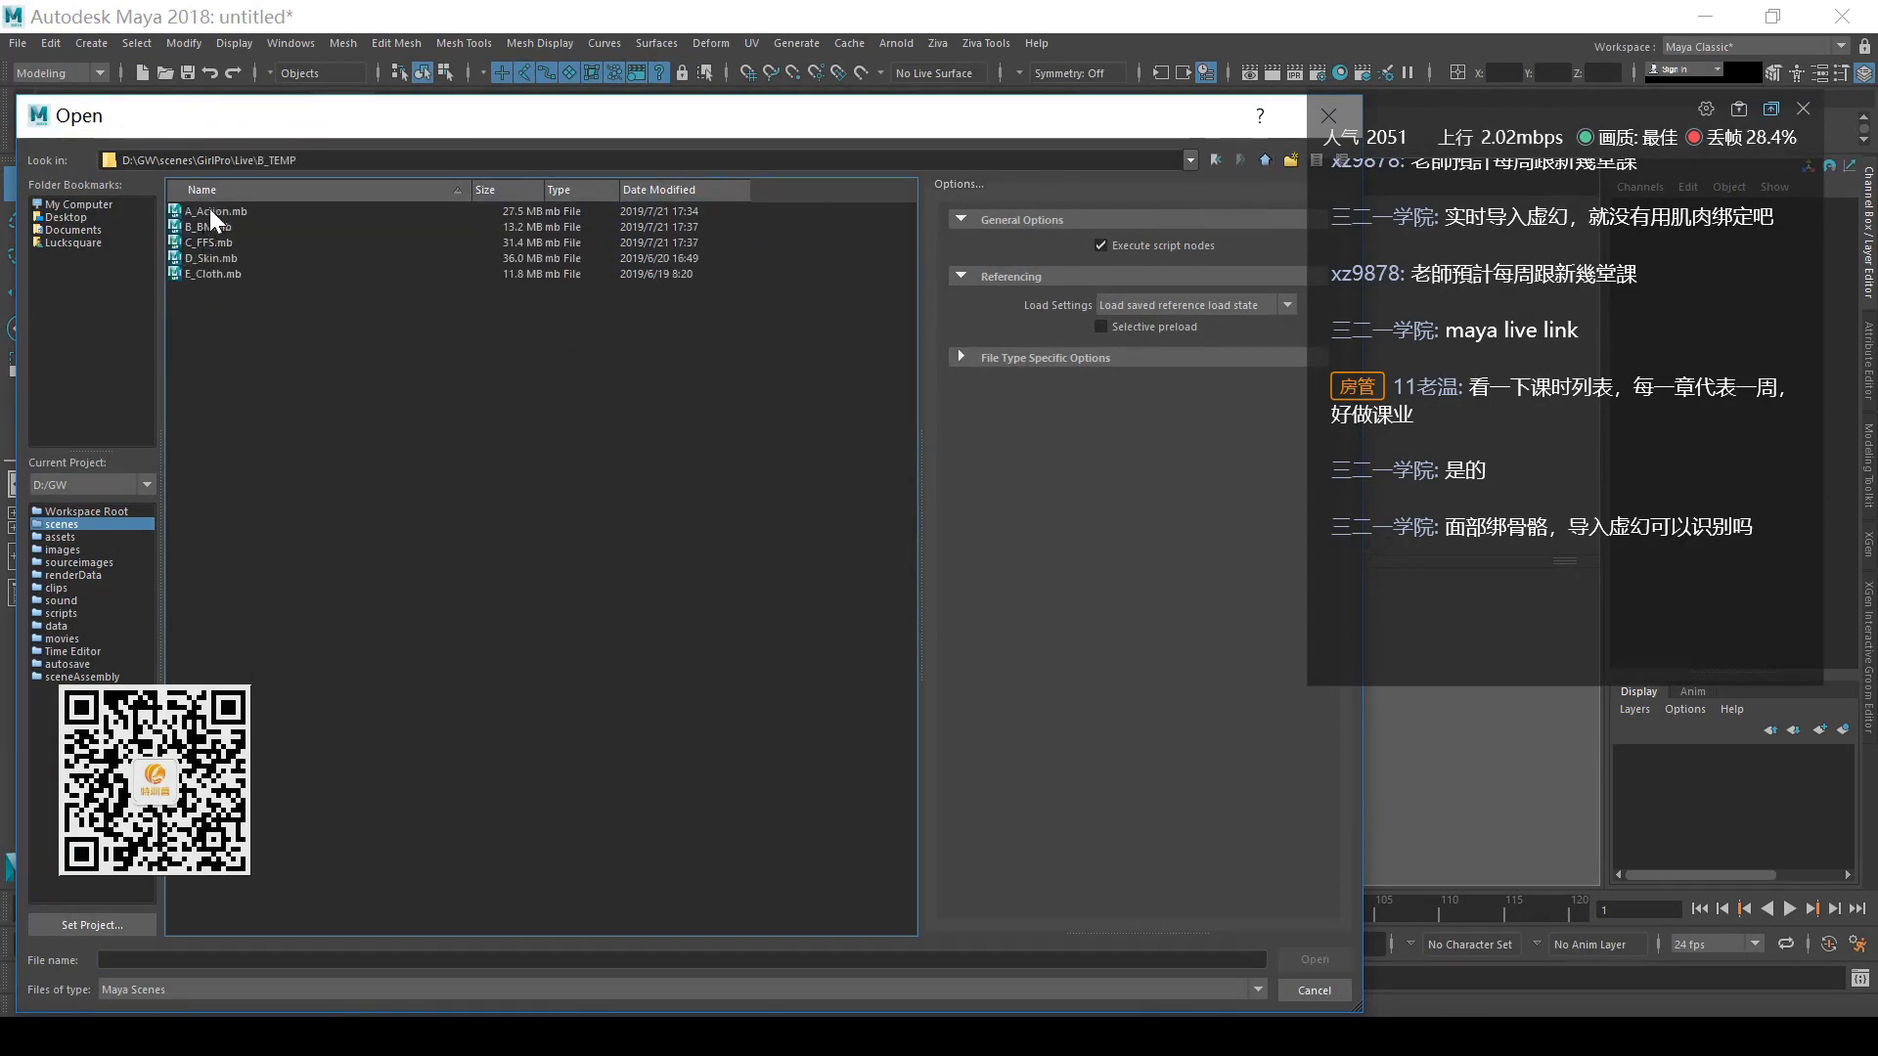
{"action": "double_click", "coordinate": [209, 208]}
{"action": "left_click", "coordinate": [960, 534]}
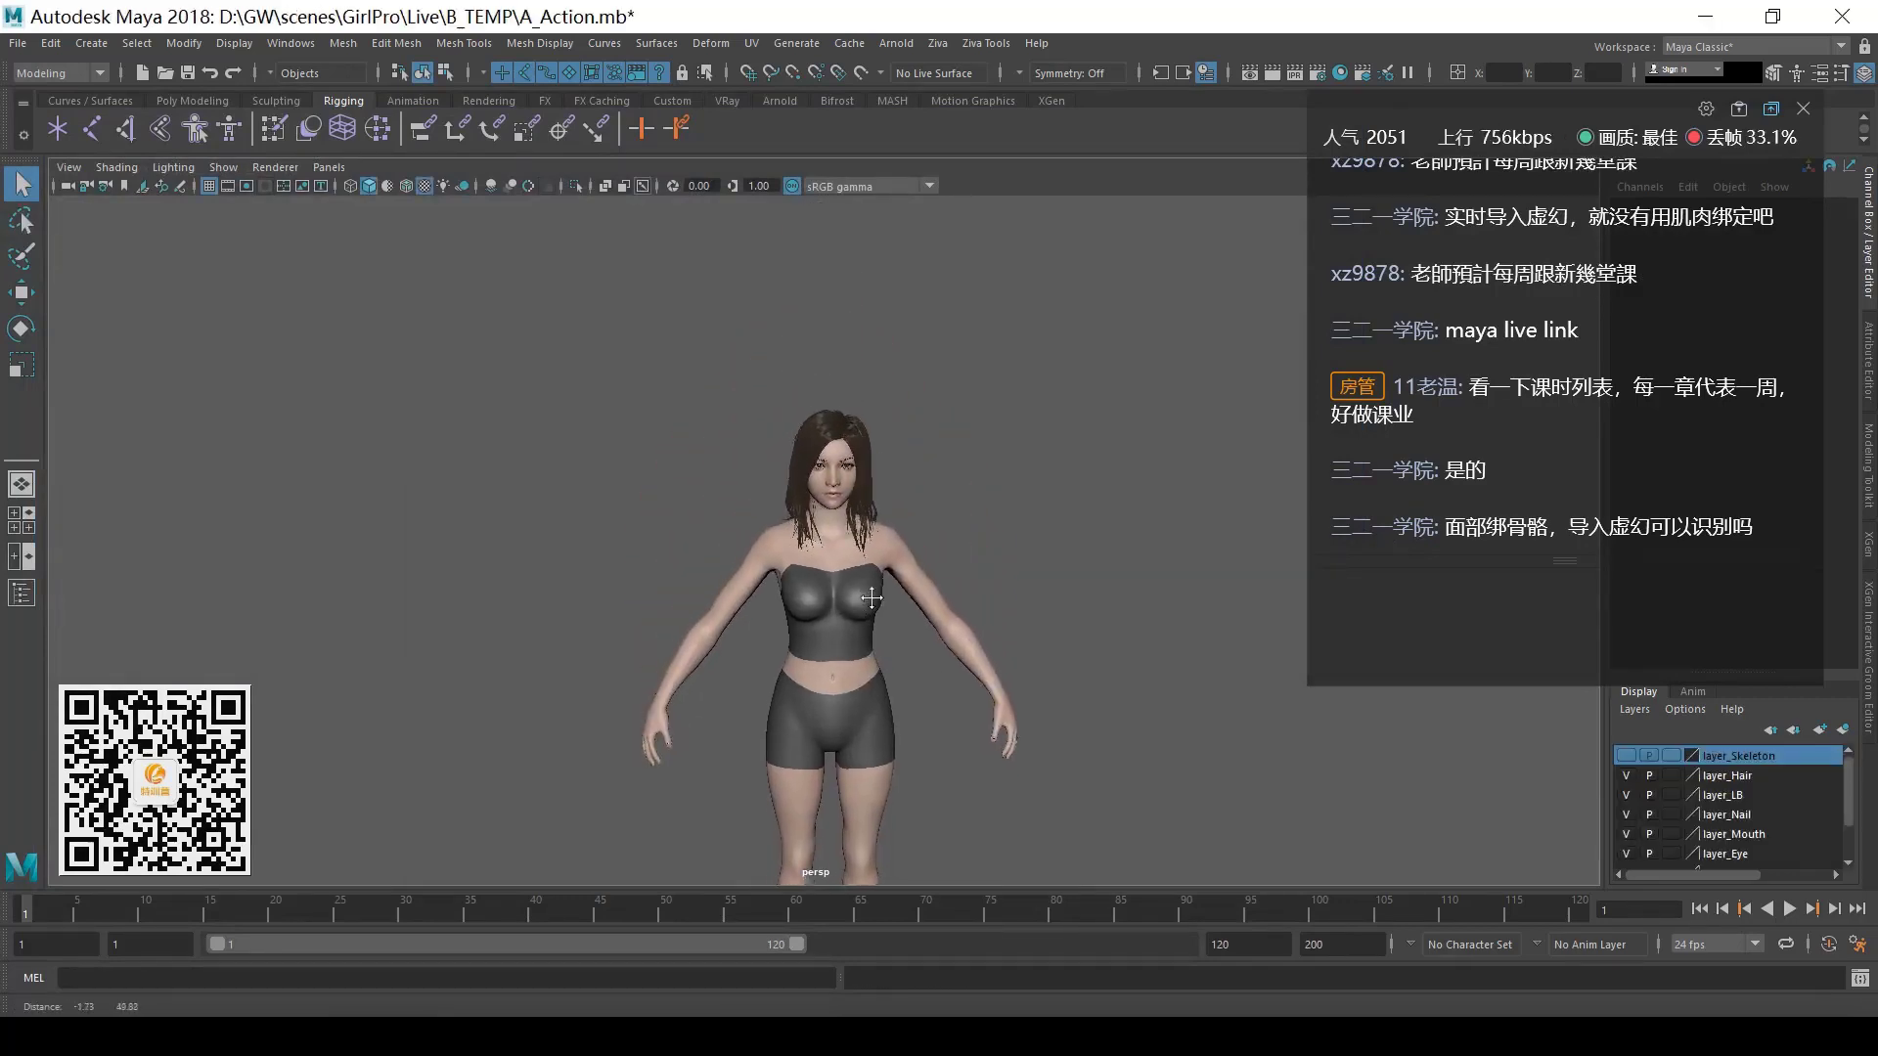
- Examine the female character model up close, from a three-quarter angle and at full-body distance
{"action": "scroll", "coordinate": [871, 598], "scroll_direction": "up", "scroll_amount": 5}
{"action": "left_click_drag", "start_coordinate": [978, 636], "coordinate": [895, 389], "text": "alt"}
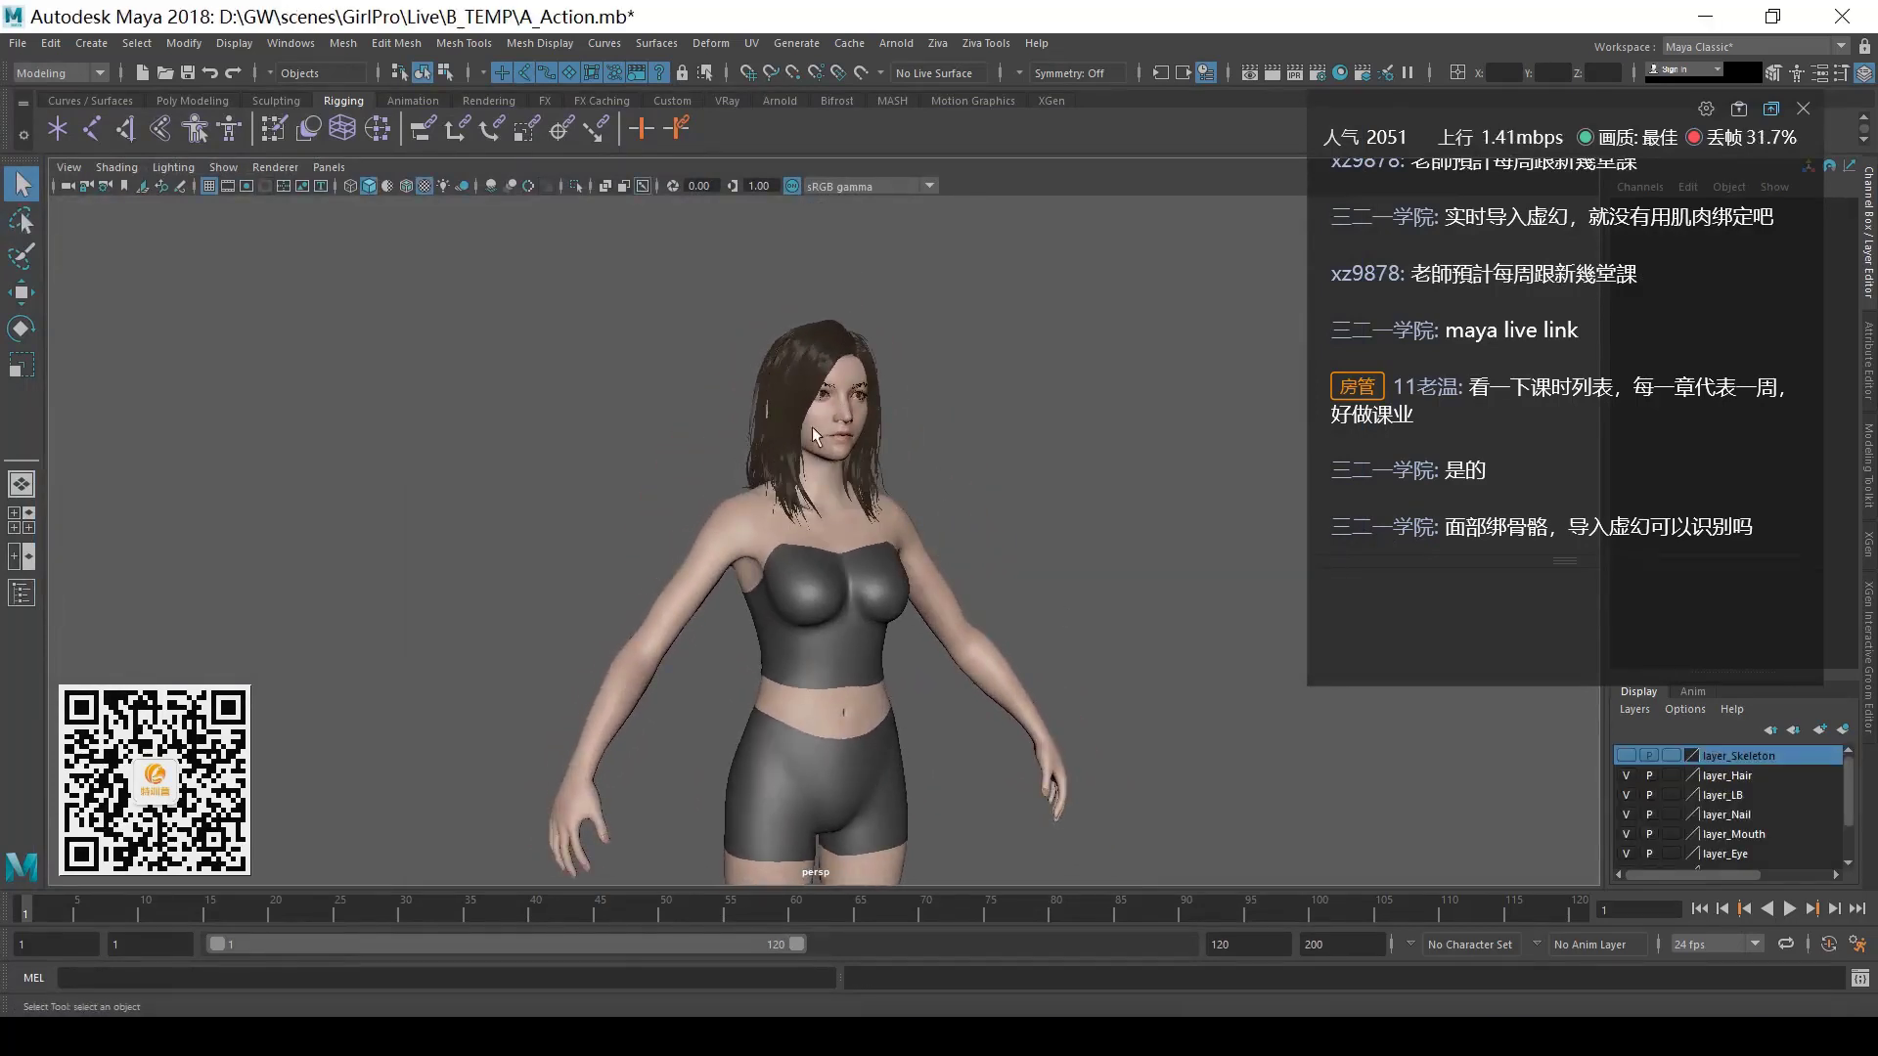
{"action": "left_click_drag", "start_coordinate": [927, 557], "coordinate": [842, 567], "text": "alt"}
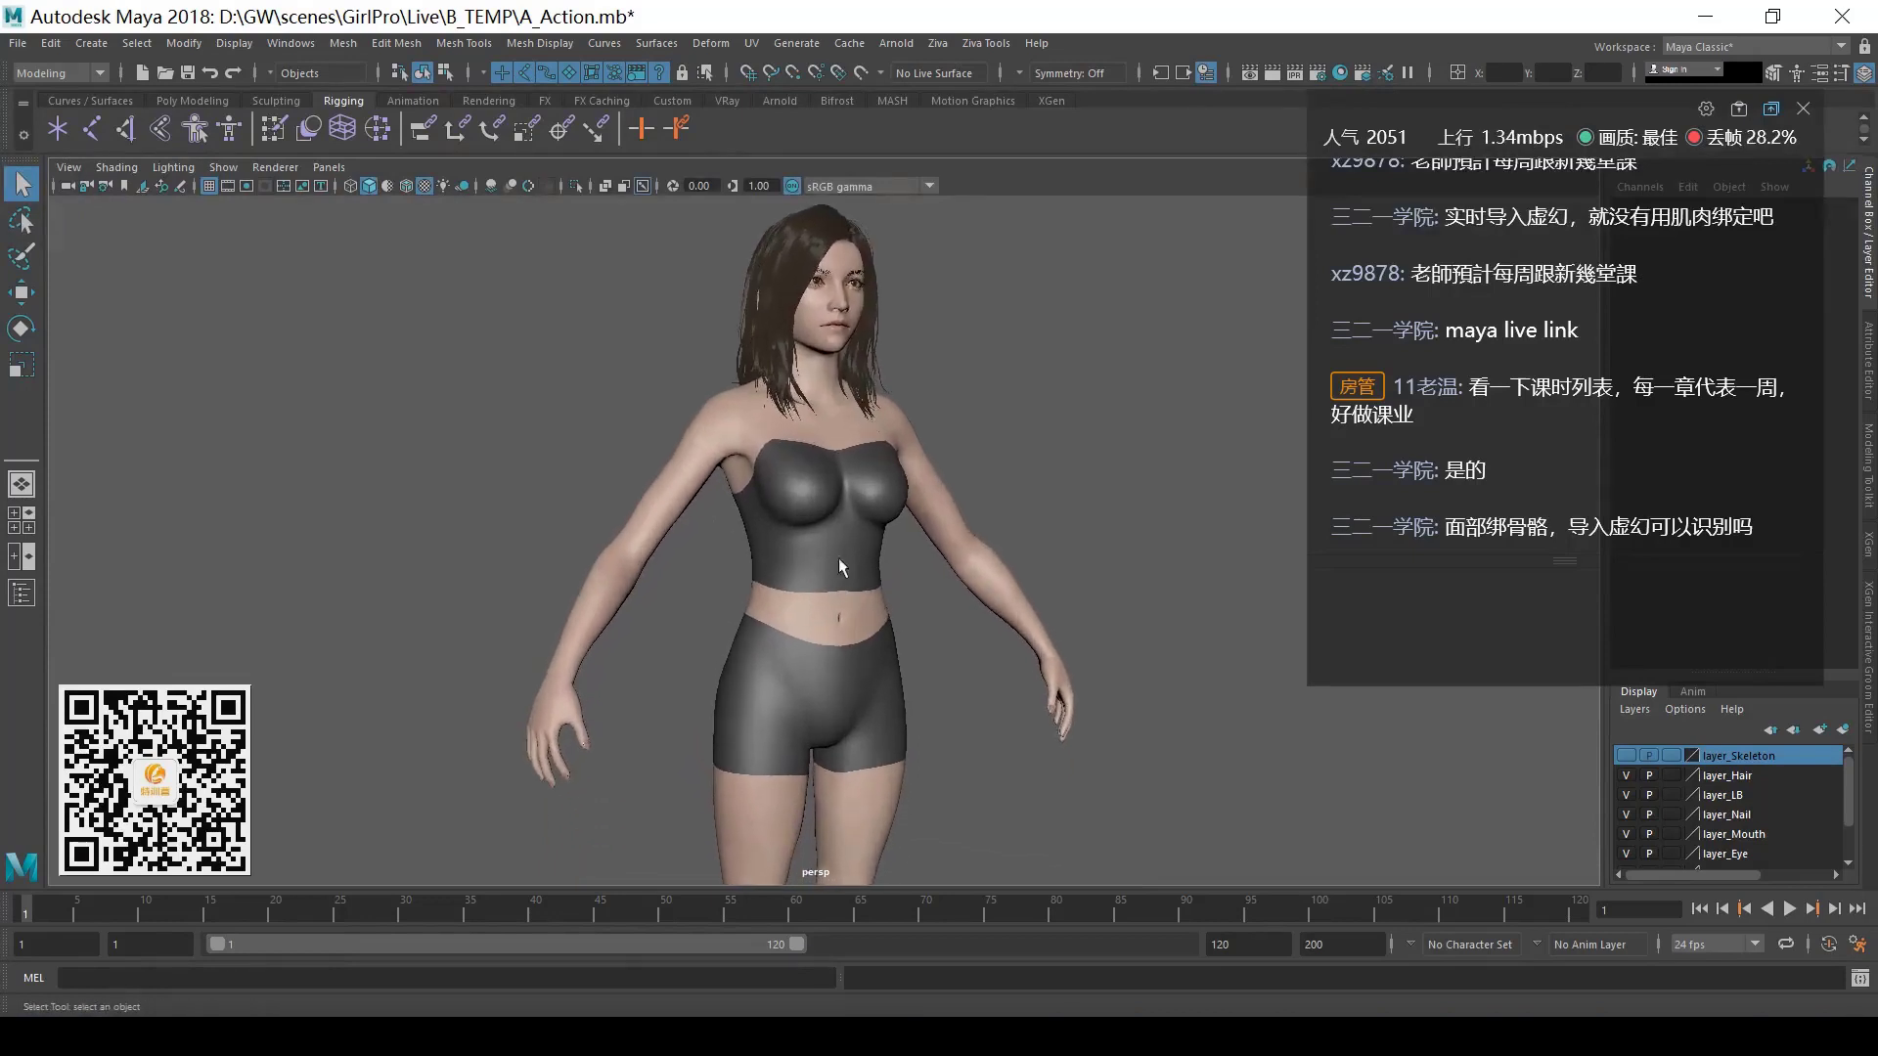
{"action": "scroll", "coordinate": [946, 607], "scroll_direction": "down", "scroll_amount": 4}
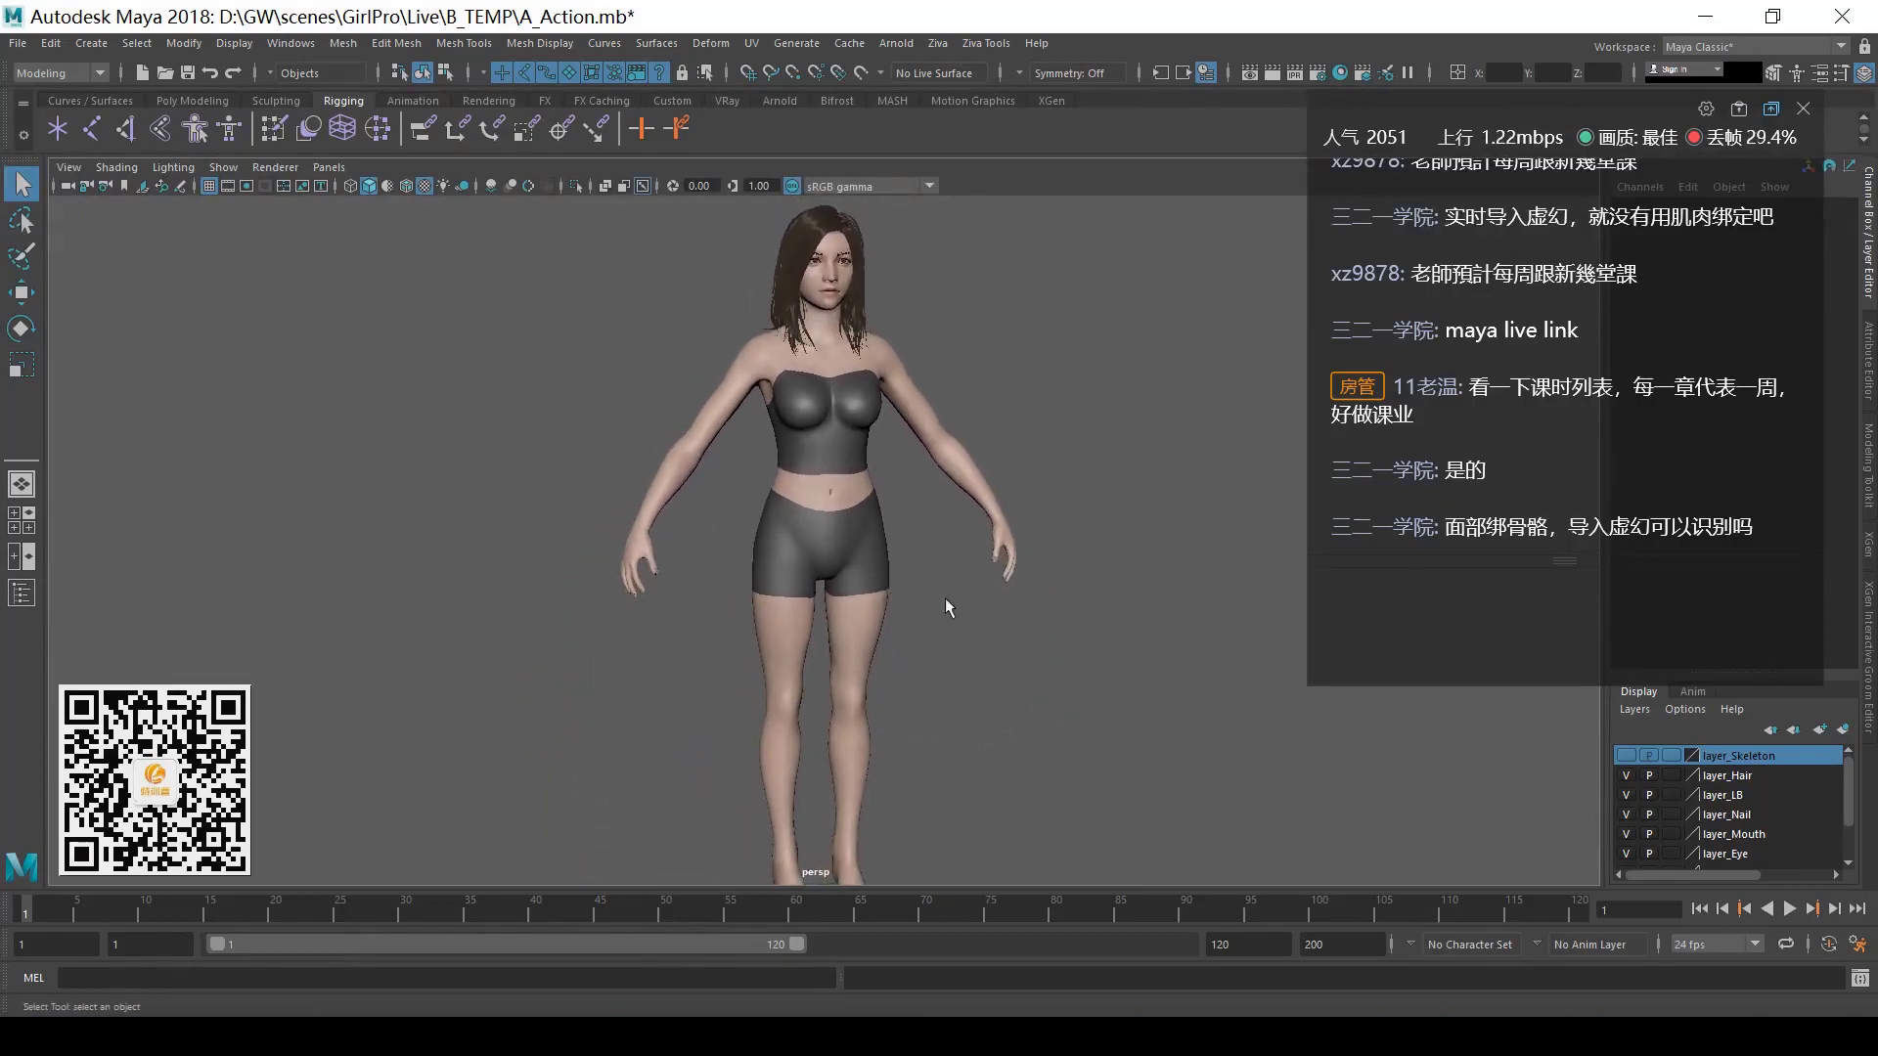
- Make layer_Skeleton visible and check the left leg joint joint_Leg_L with the Rotate tool, ending with the selection cleared
{"action": "left_click_drag", "start_coordinate": [946, 607], "coordinate": [901, 598], "text": "alt"}
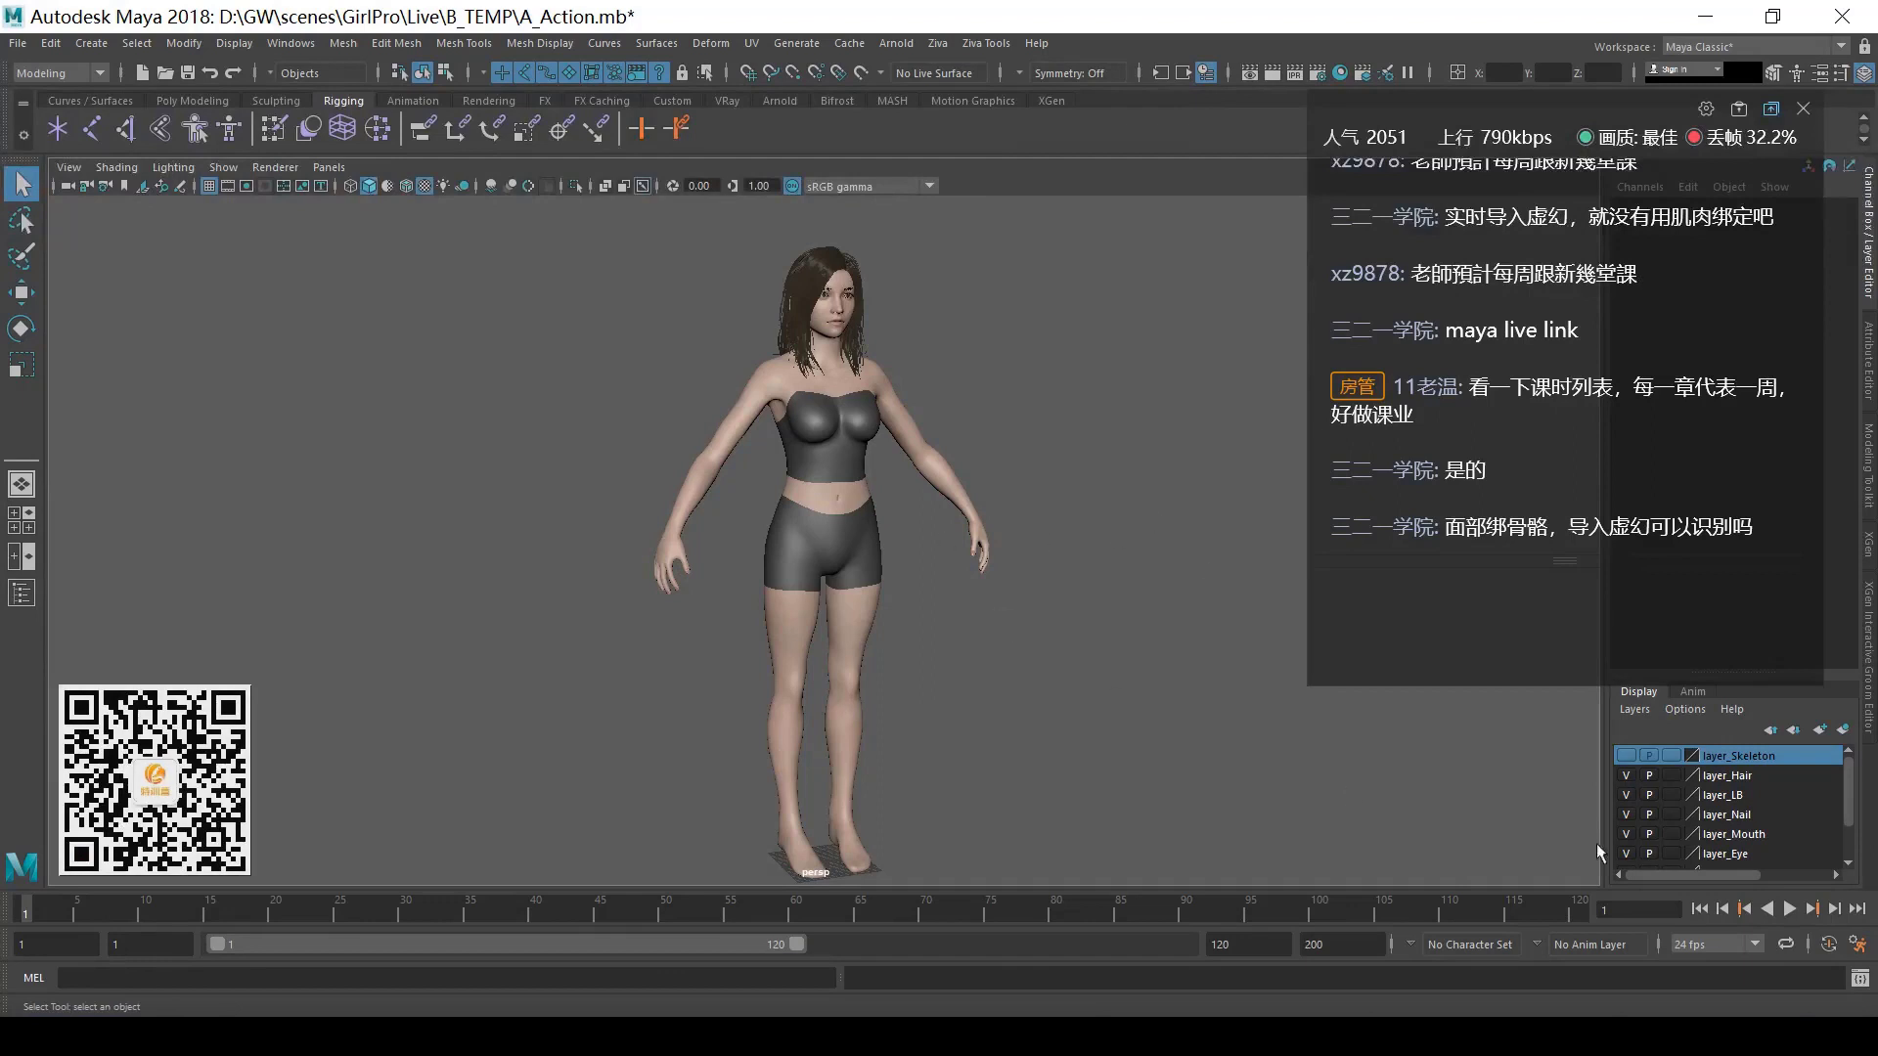
{"action": "left_click", "coordinate": [1626, 756]}
{"action": "left_click", "coordinate": [849, 620]}
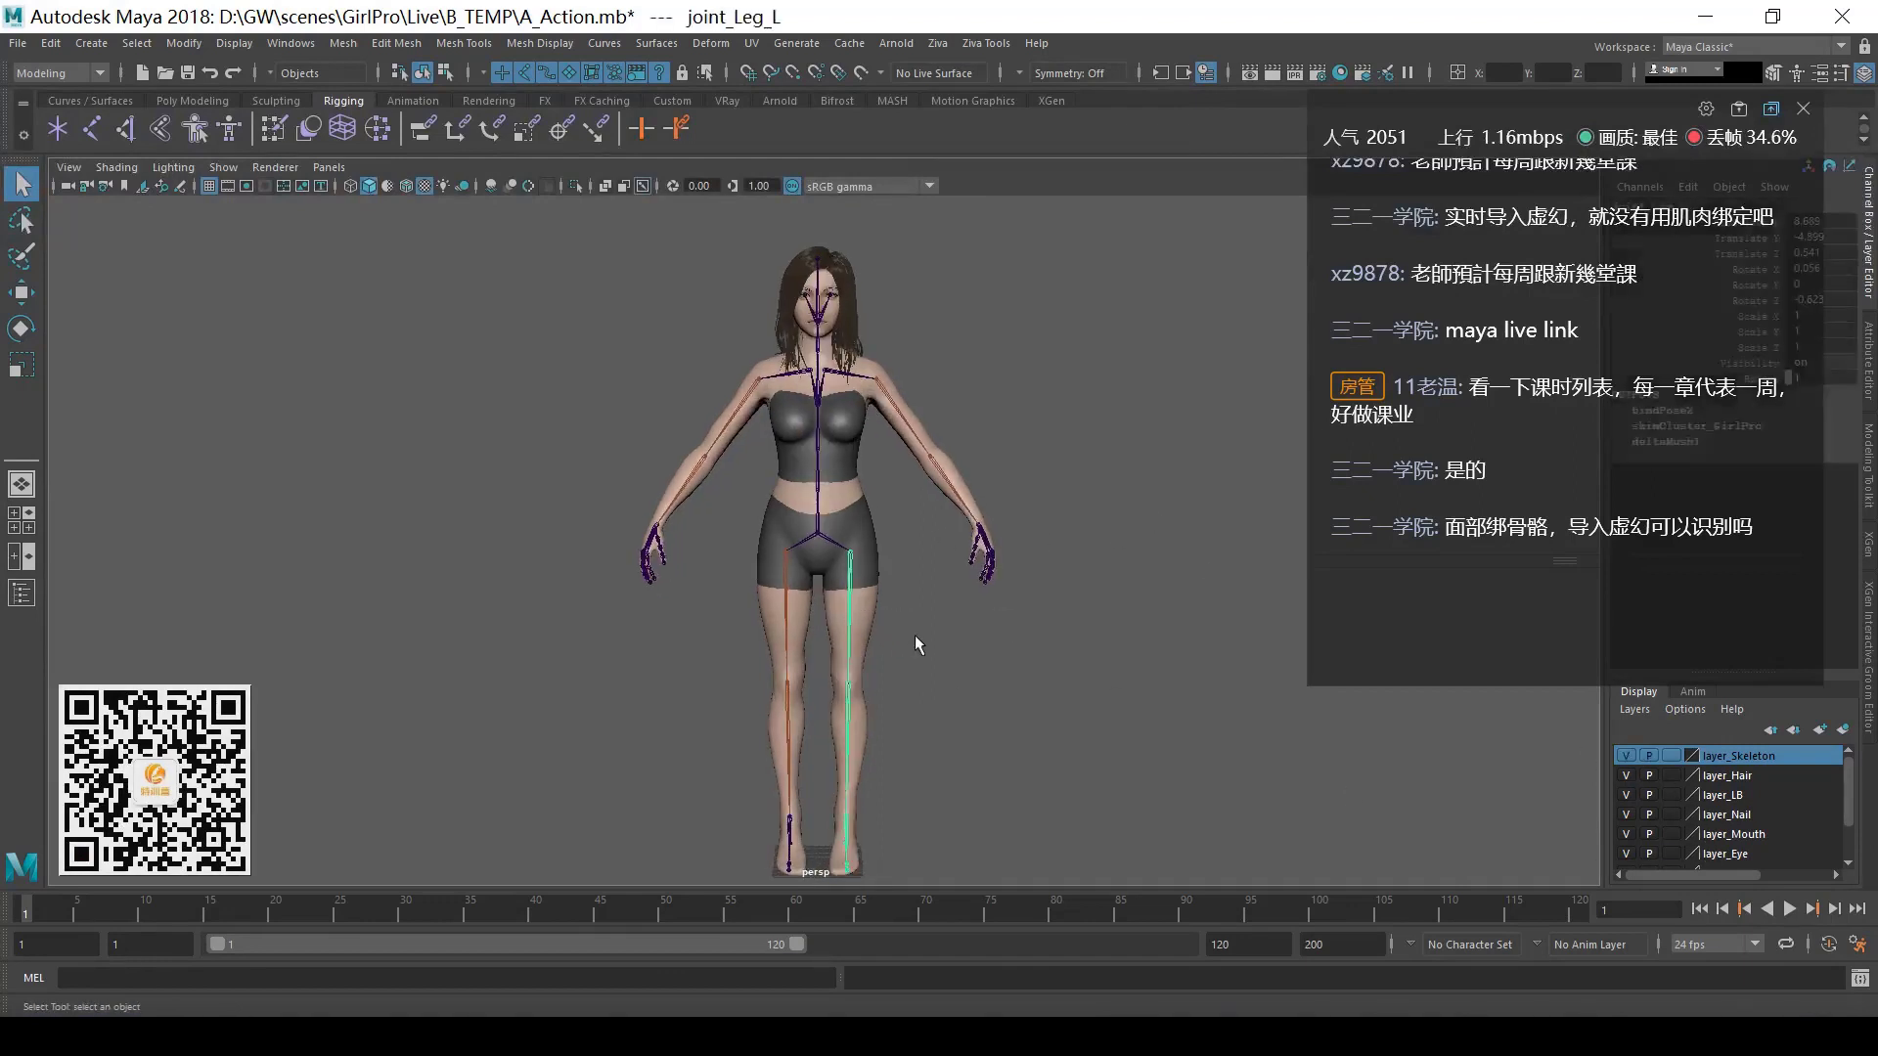
{"action": "key", "text": "e"}
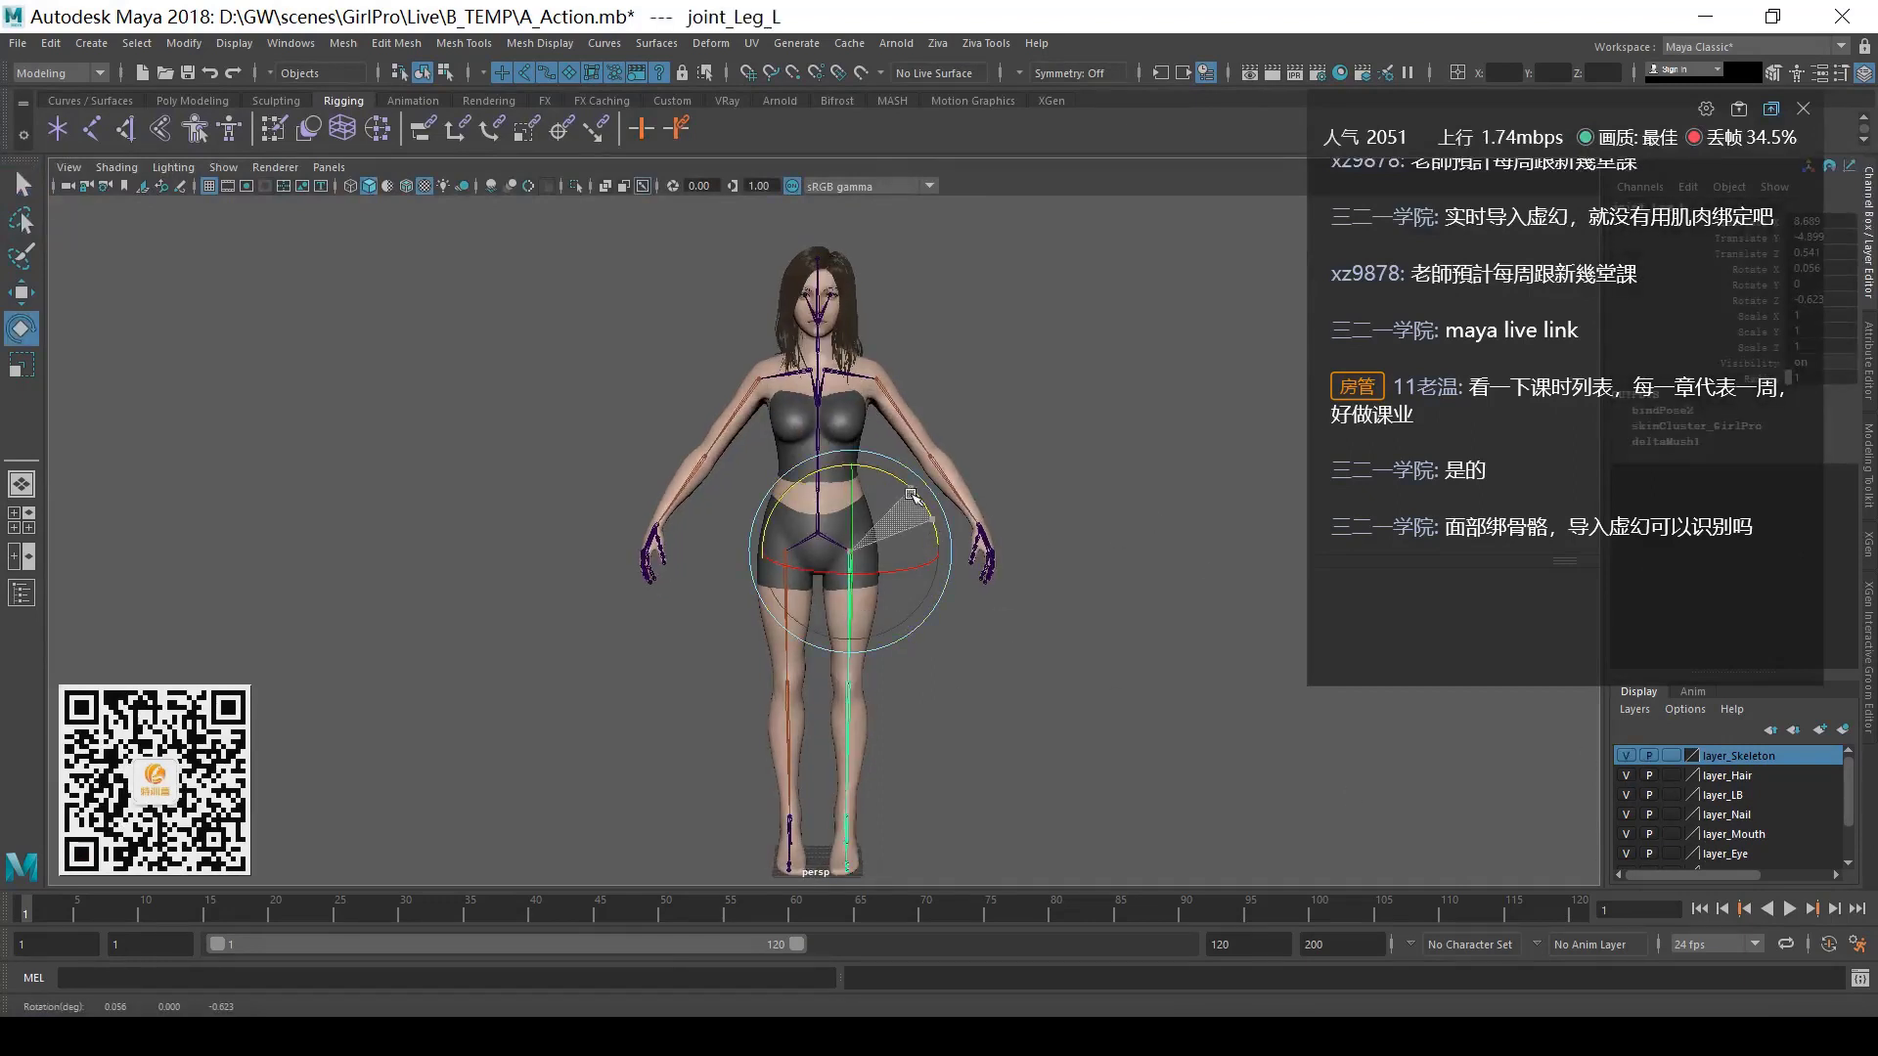
{"action": "left_click", "coordinate": [1245, 751]}
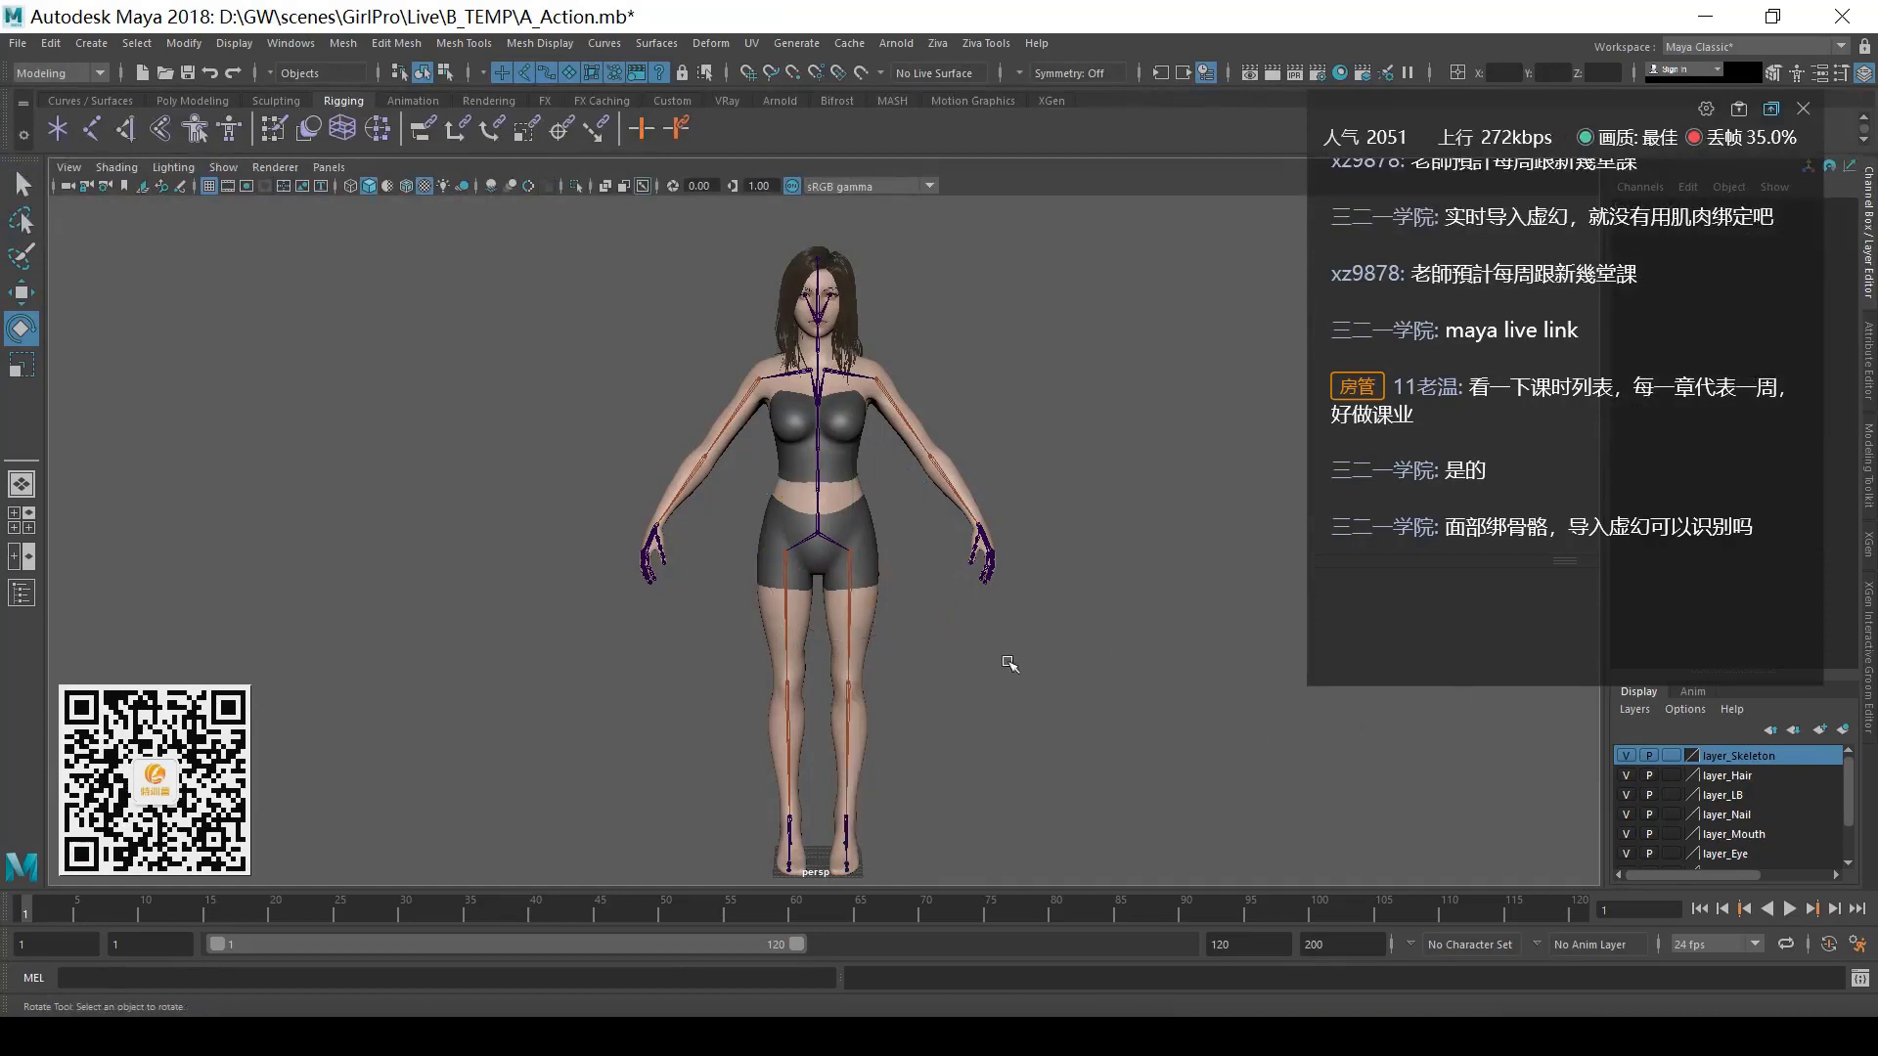
{"action": "left_click_drag", "start_coordinate": [896, 623], "coordinate": [922, 610], "text": "alt"}
{"action": "scroll", "coordinate": [921, 610], "scroll_direction": "up", "scroll_amount": 2}
{"action": "key", "text": "q"}
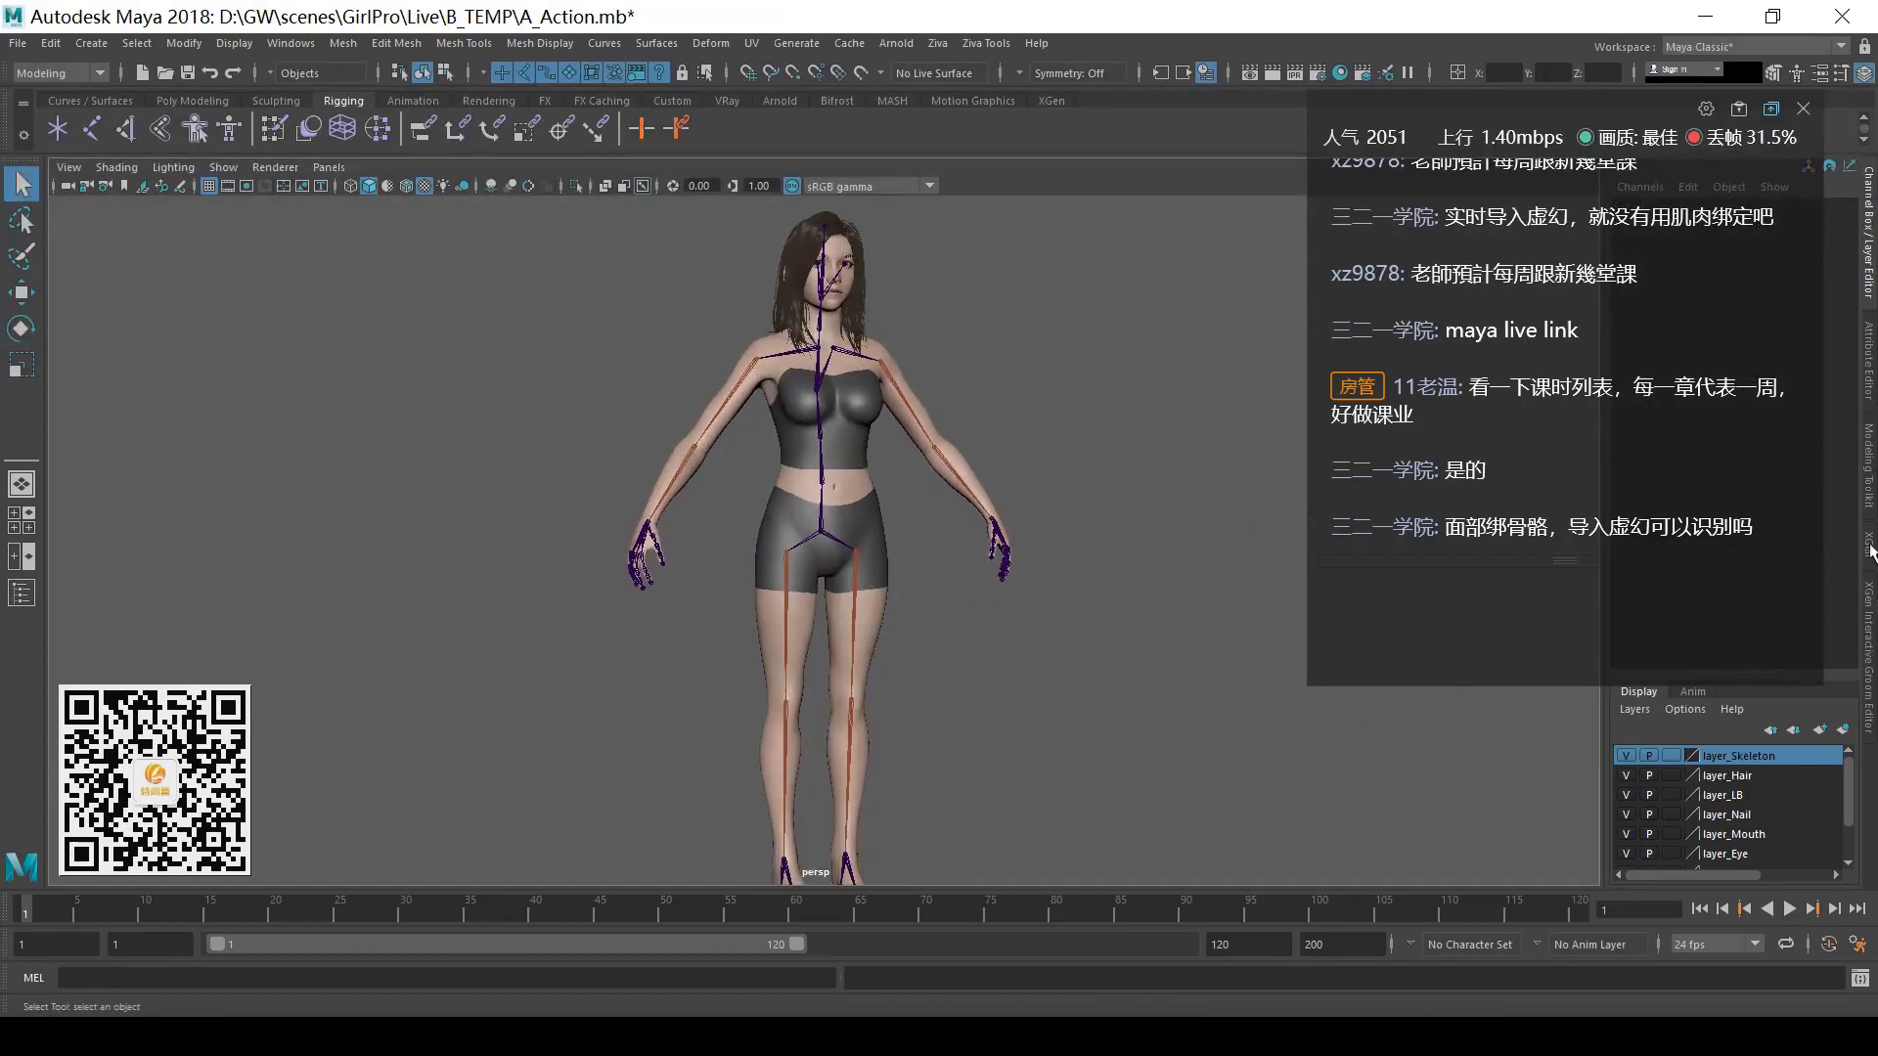
- Try rotating joint_Head, undo the rotation and clear the selection
{"action": "scroll", "coordinate": [936, 554], "scroll_direction": "up", "scroll_amount": 3}
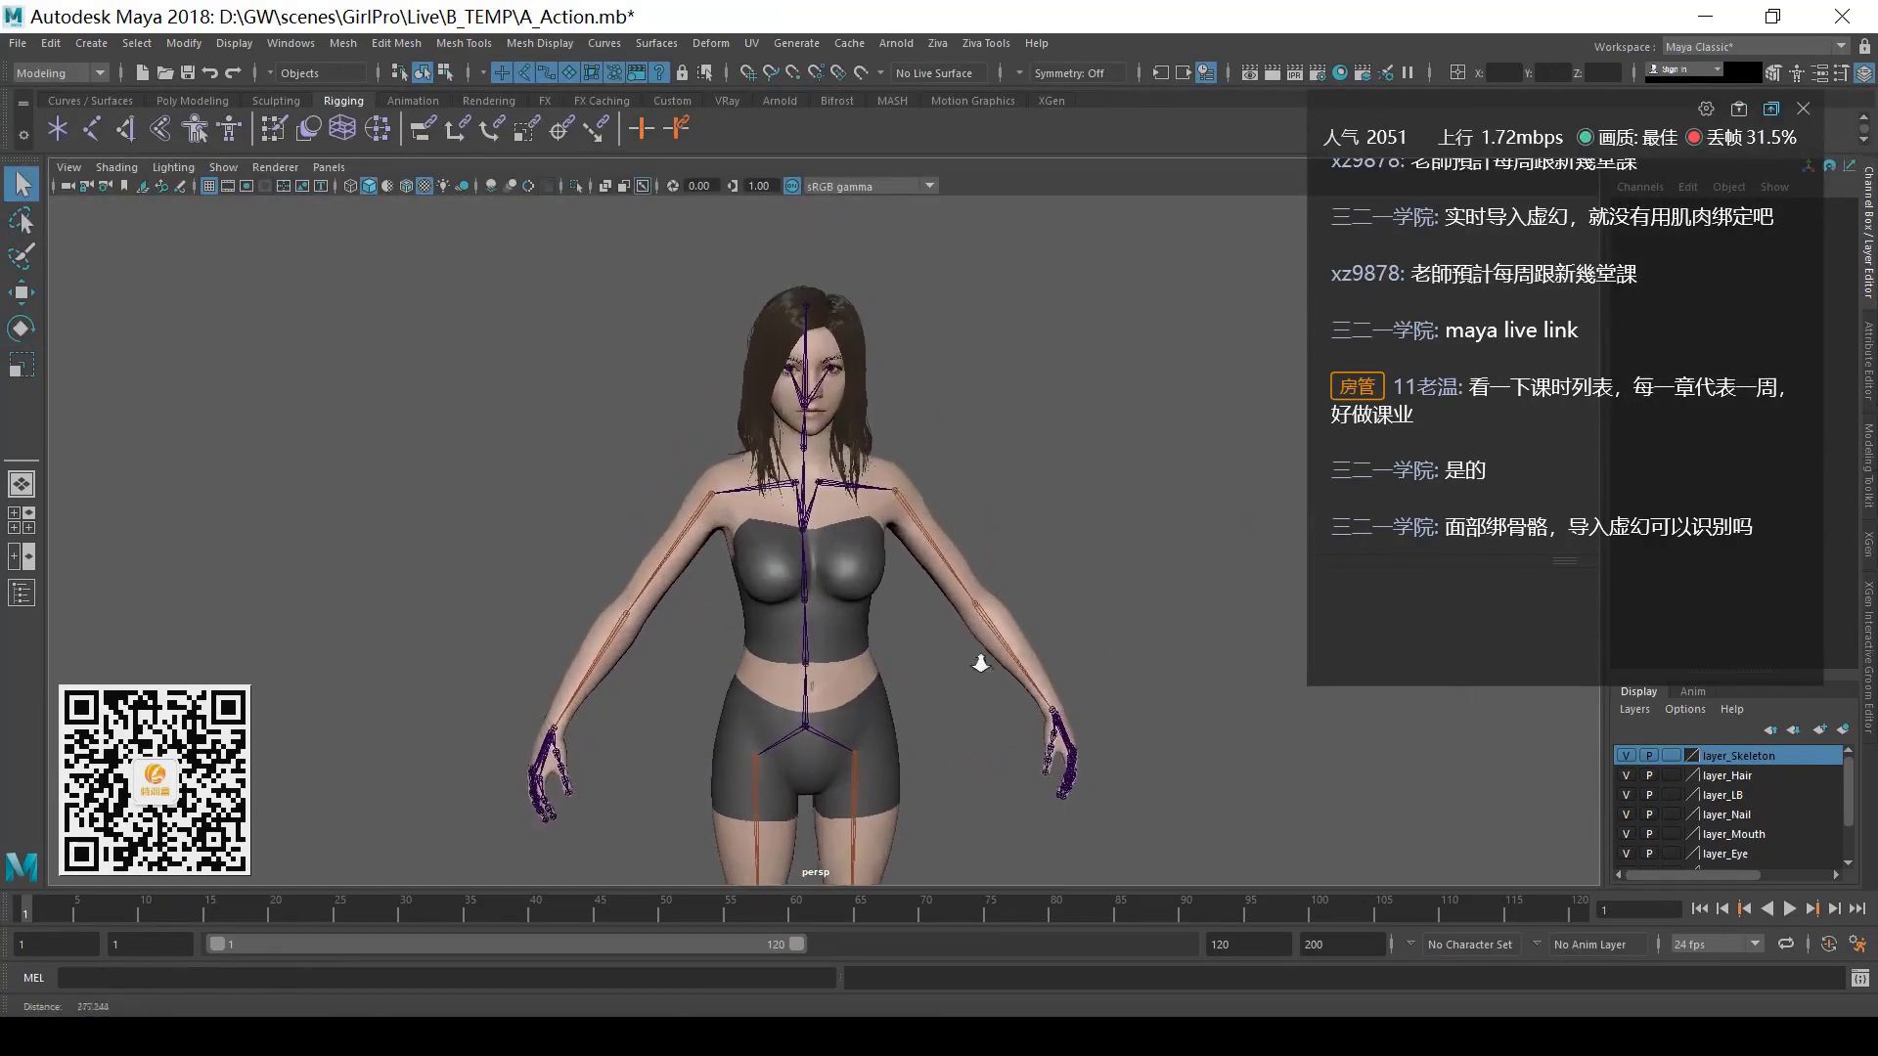
{"action": "mouse_move", "coordinate": [939, 597]}
{"action": "left_mouse_down", "text": "alt"}
{"action": "mouse_move", "coordinate": [872, 604]}
{"action": "mouse_move", "coordinate": [953, 595]}
{"action": "left_mouse_up", "text": "alt"}
{"action": "left_click", "coordinate": [826, 403]}
{"action": "key", "text": "e"}
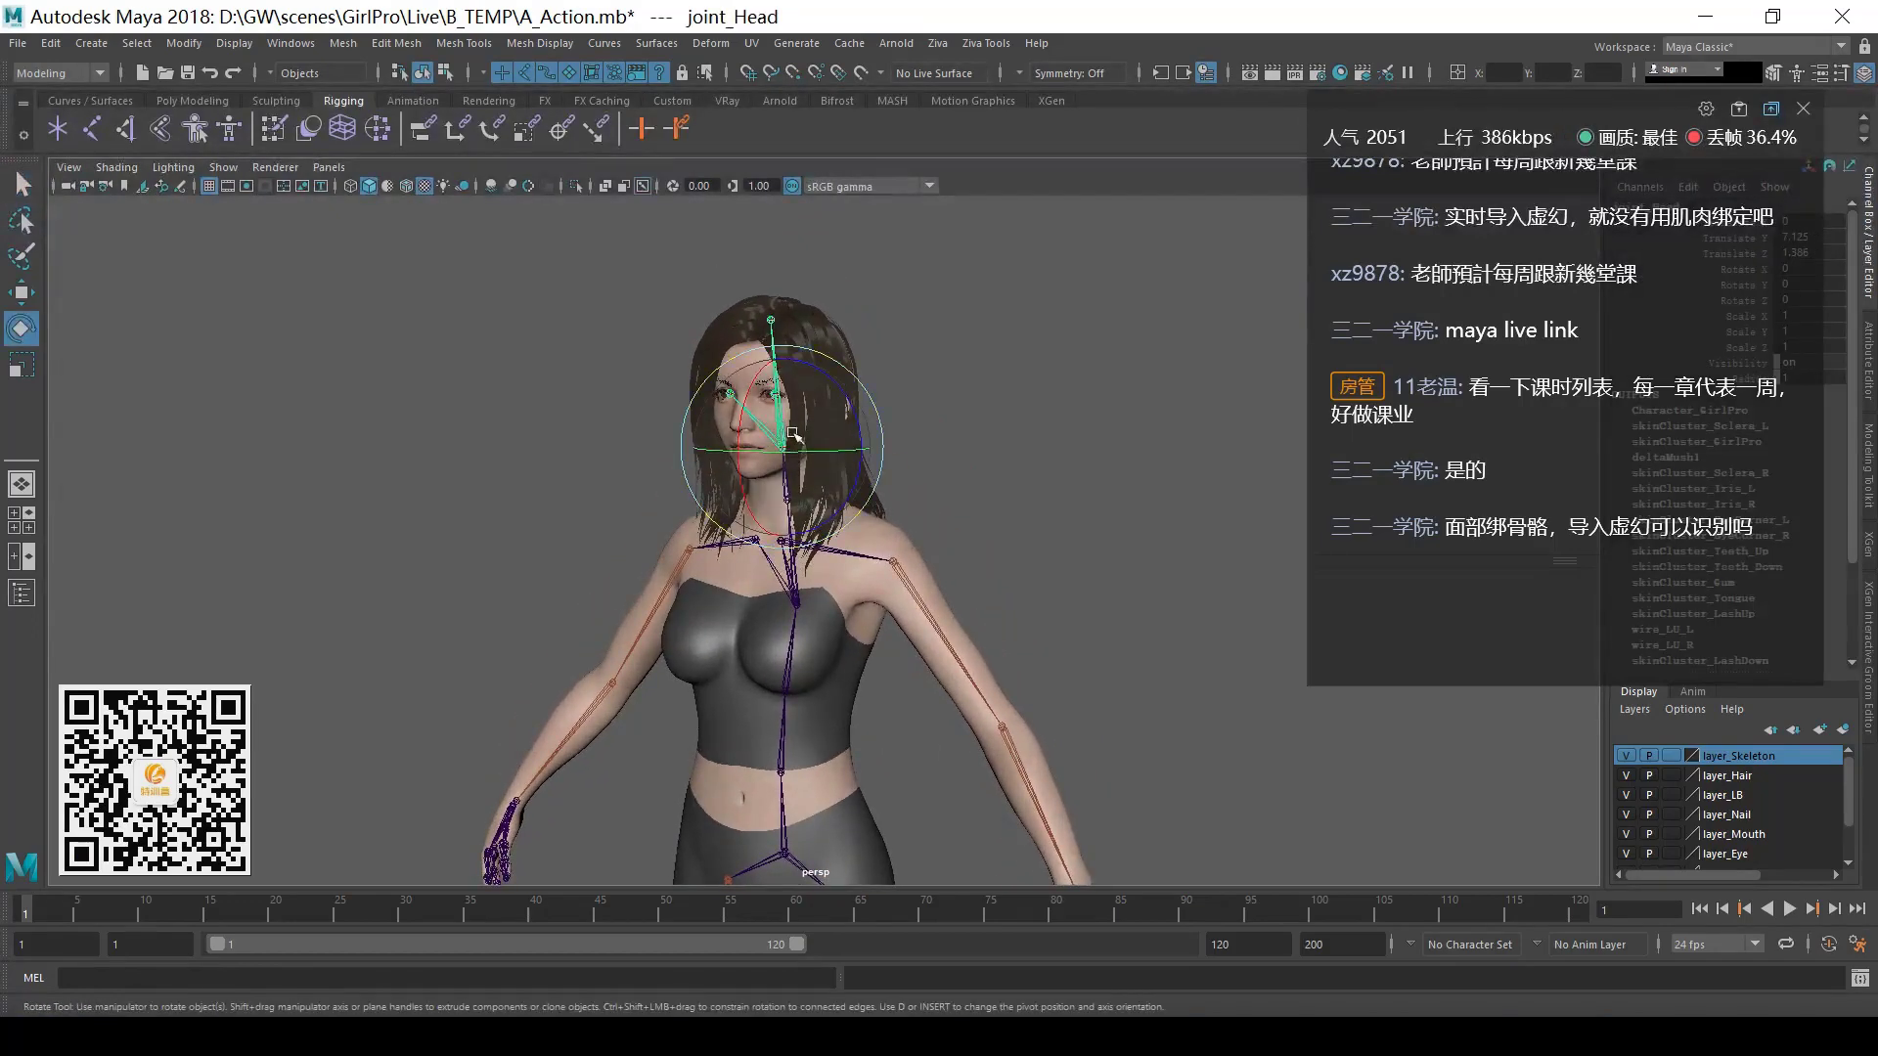
{"action": "key", "text": "ctrl+z"}
{"action": "left_click_drag", "start_coordinate": [998, 474], "coordinate": [1096, 497], "text": "alt"}
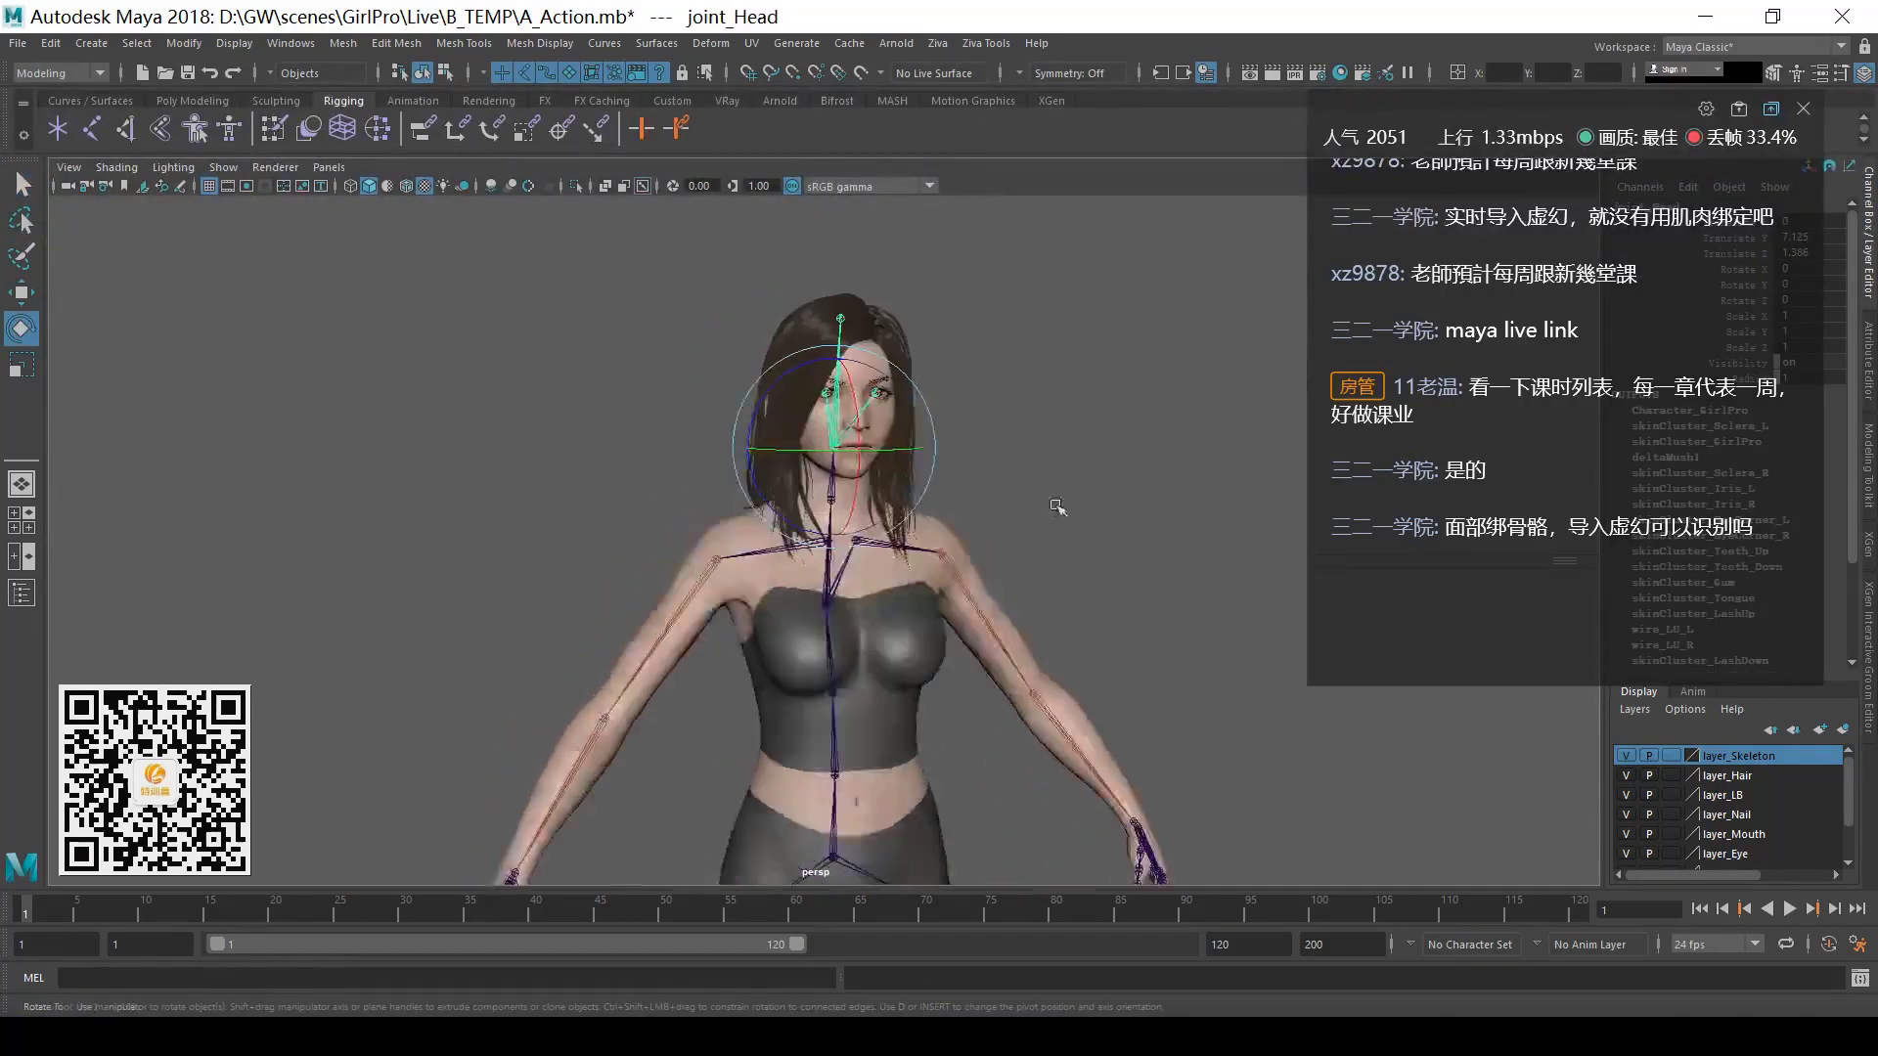
{"action": "key", "text": "q"}
{"action": "left_click", "coordinate": [1098, 505]}
{"action": "right_click_drag", "start_coordinate": [1095, 497], "coordinate": [873, 531], "text": "alt"}
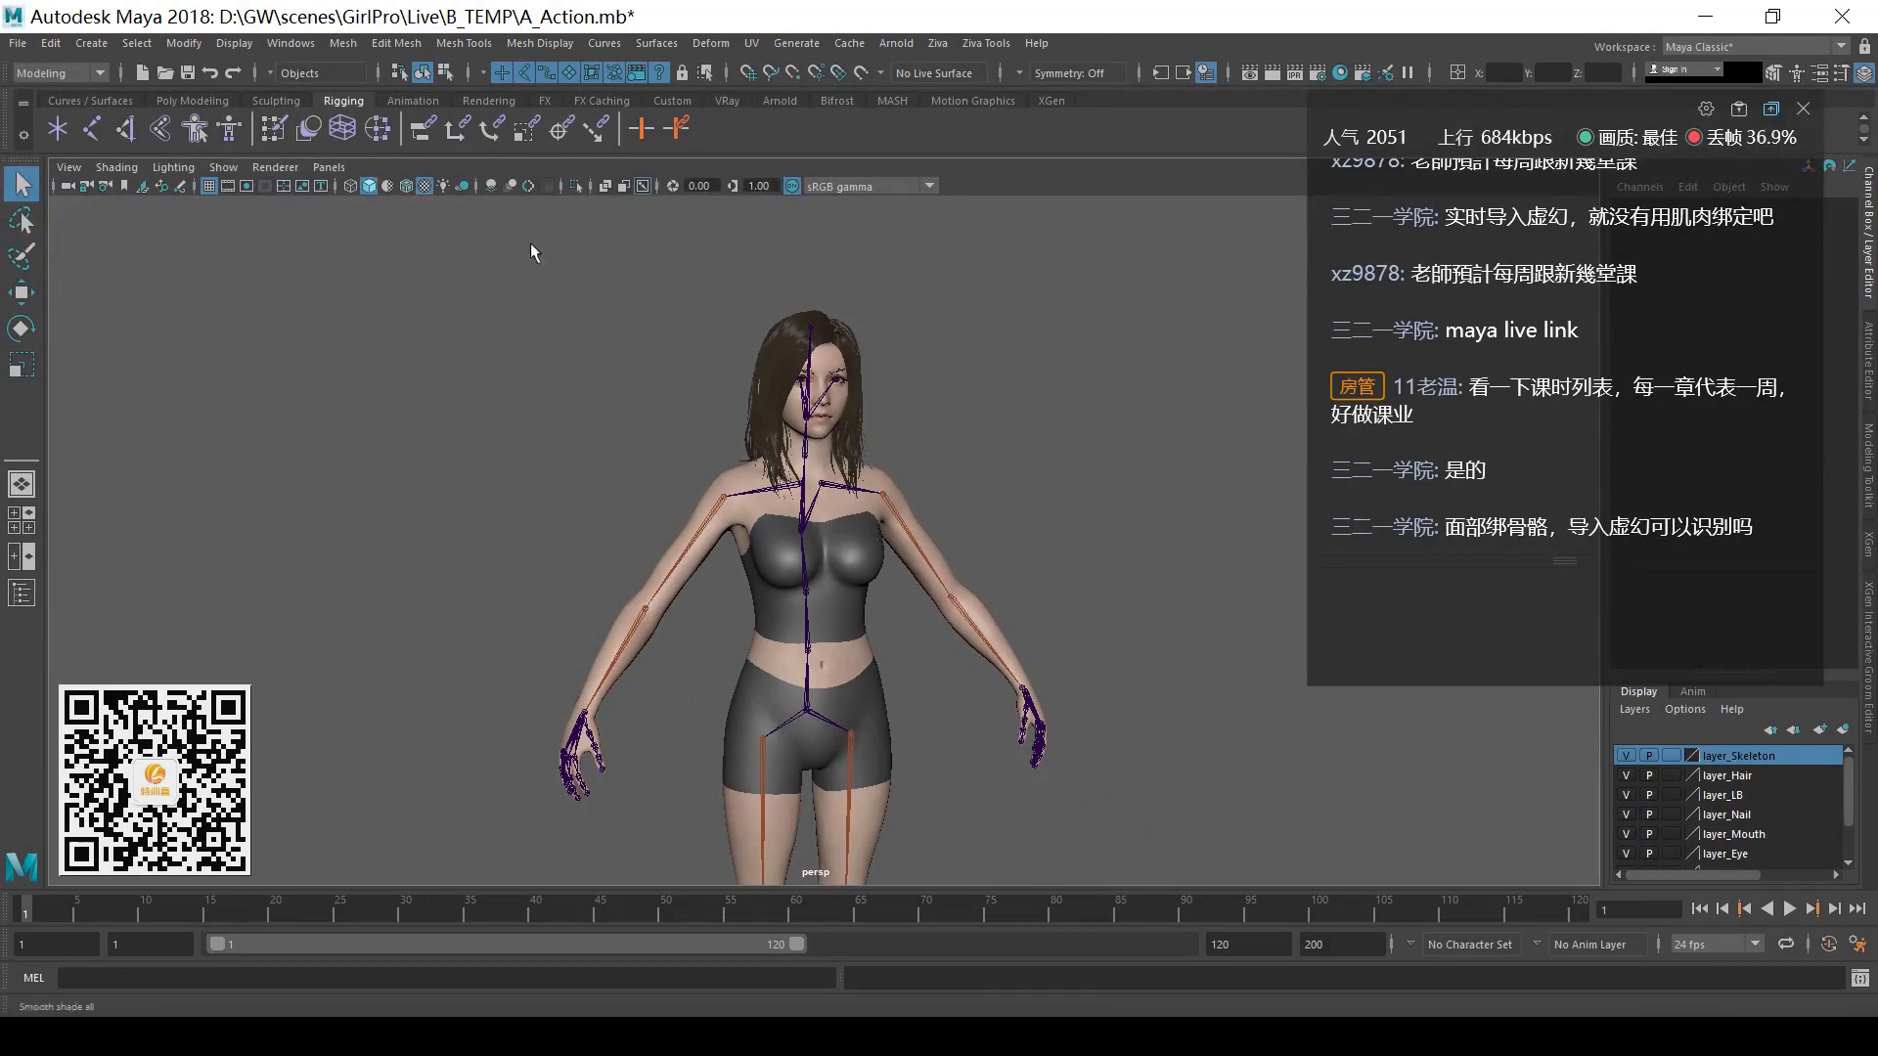
{"action": "left_click_drag", "start_coordinate": [685, 322], "coordinate": [909, 430], "text": "alt"}
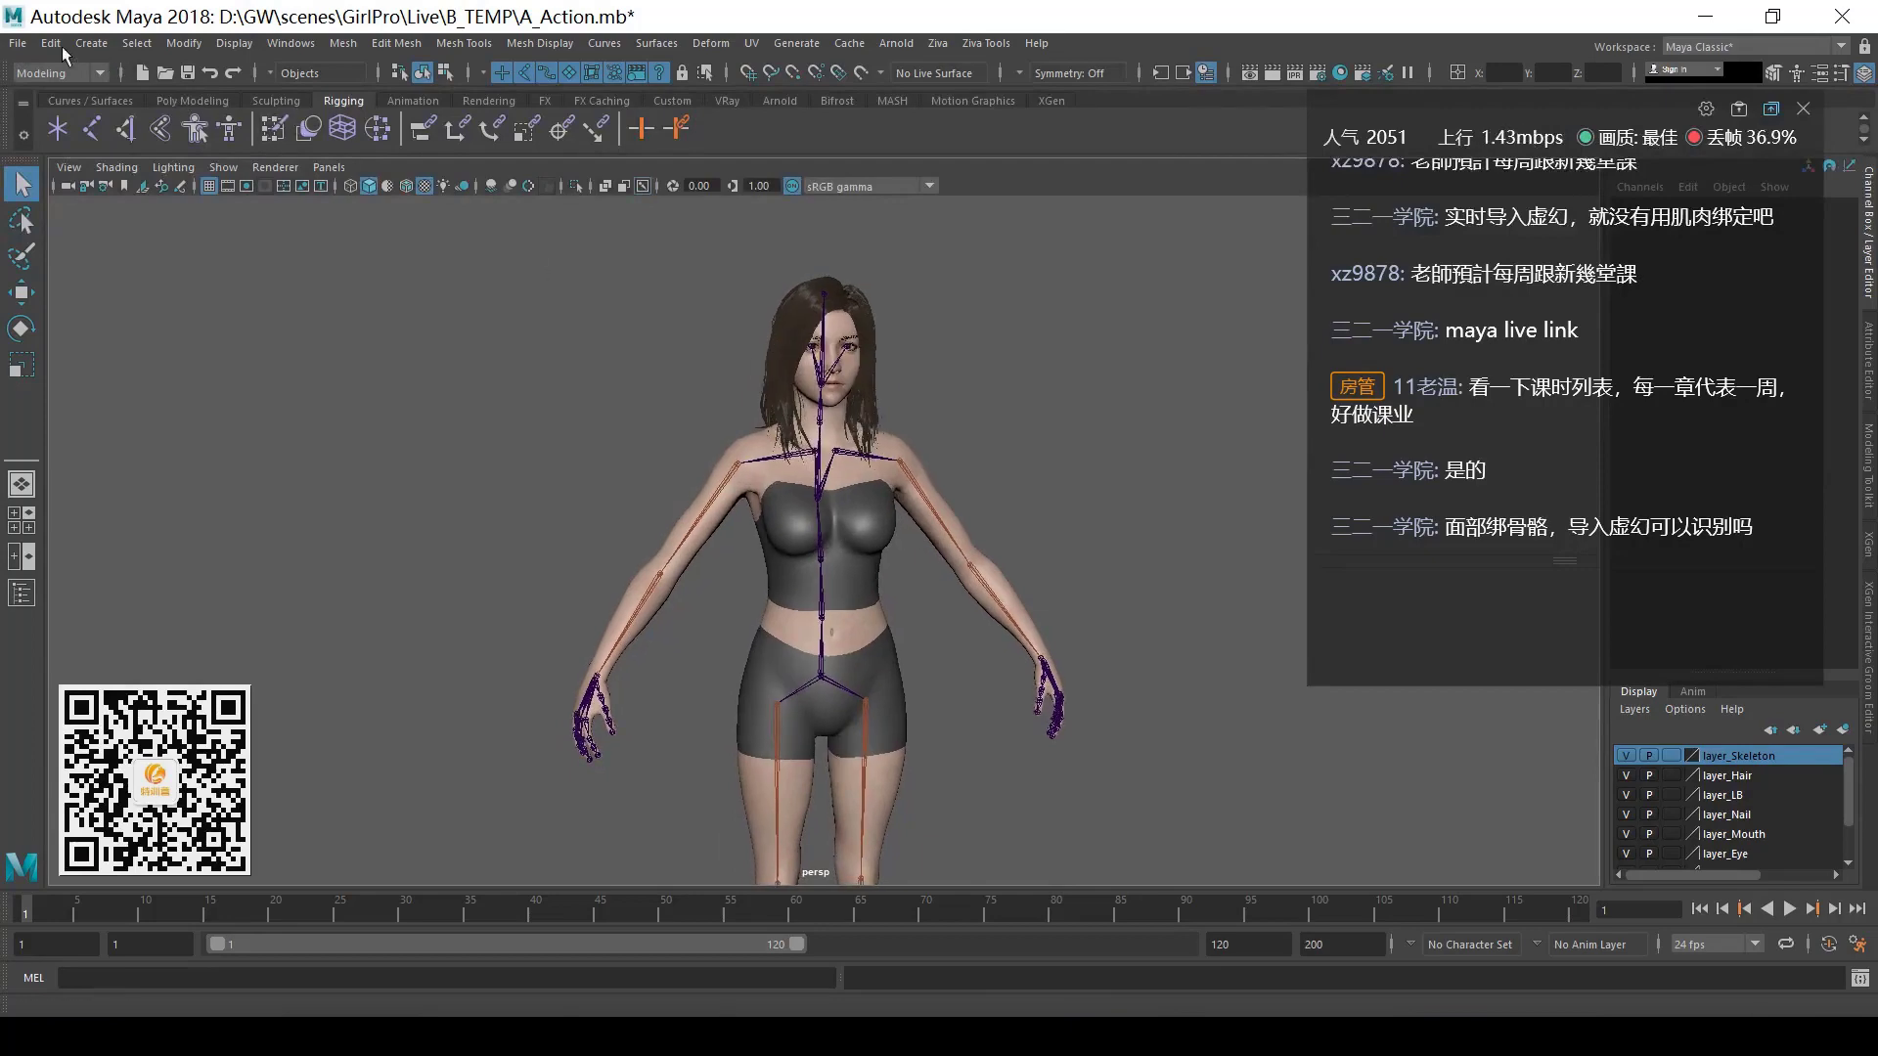
{"action": "left_click", "coordinate": [183, 43]}
{"action": "left_click", "coordinate": [183, 43]}
{"action": "left_click", "coordinate": [161, 76]}
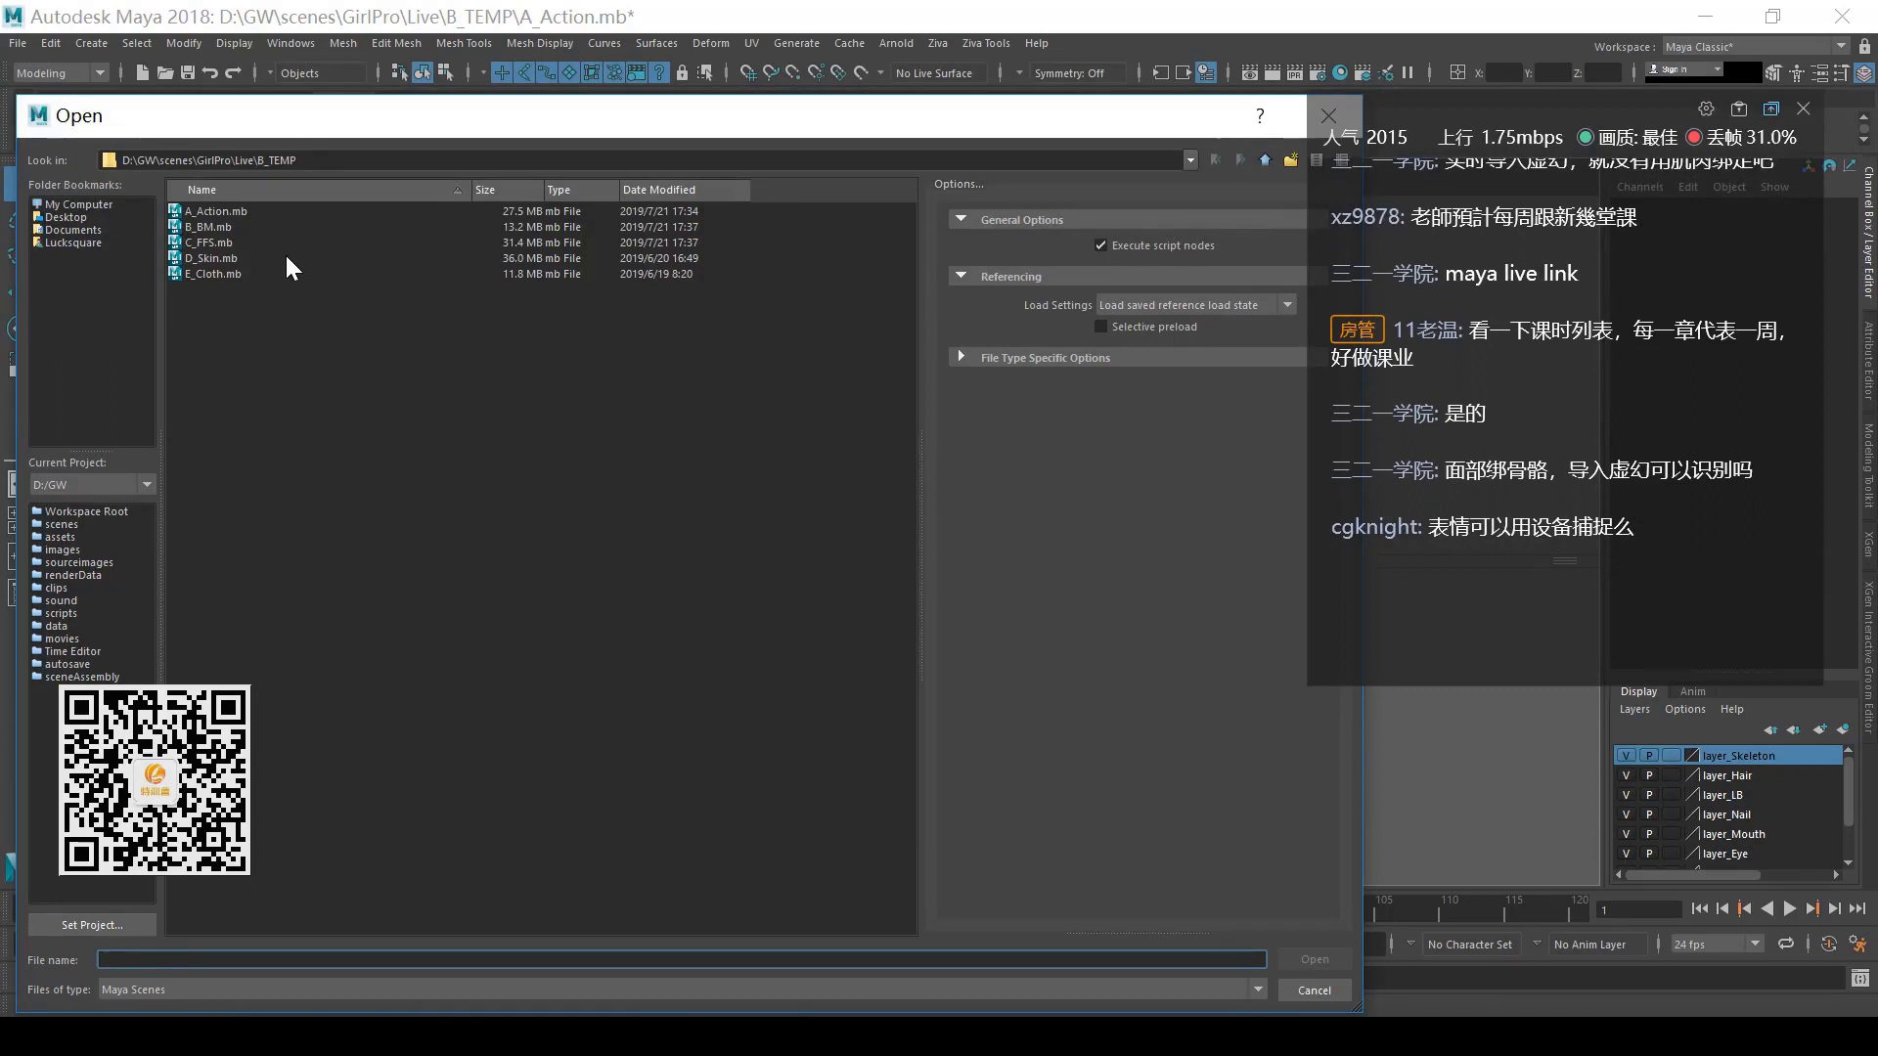
{"action": "left_click_drag", "start_coordinate": [392, 115], "coordinate": [397, 87]}
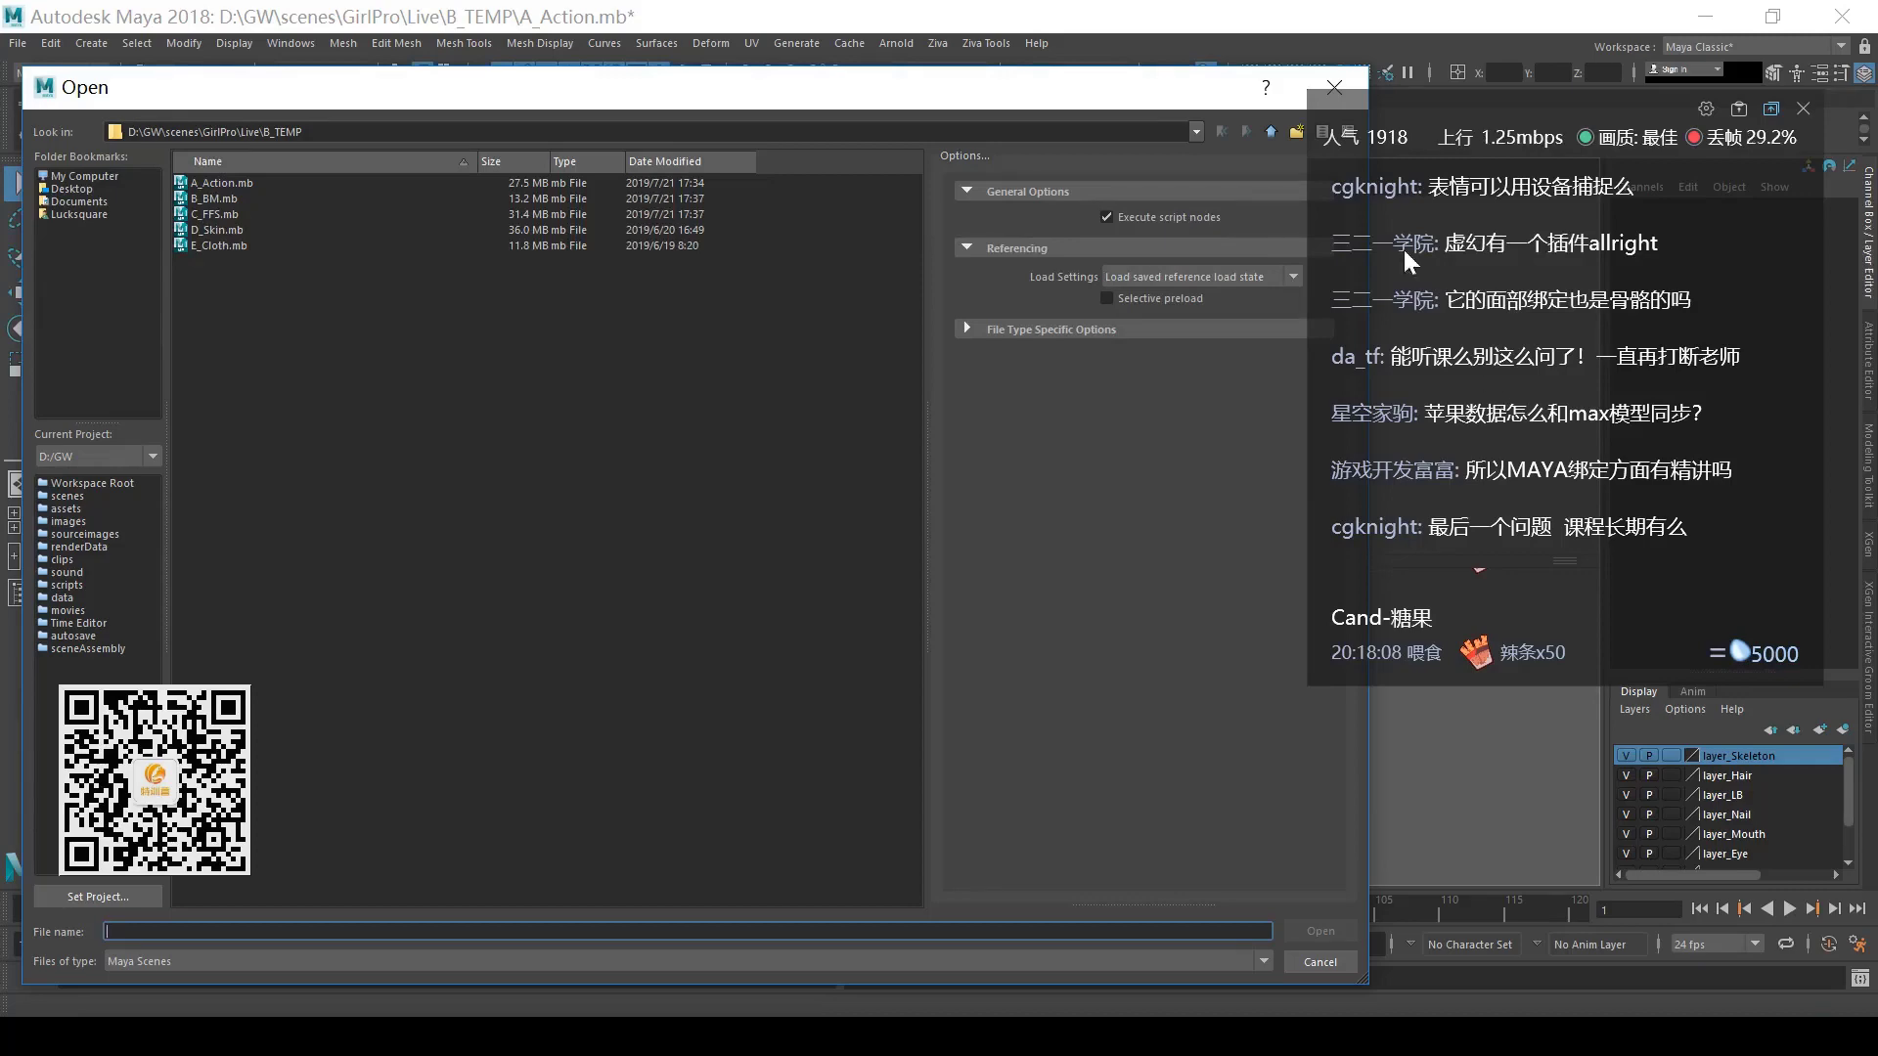
{"action": "left_click", "coordinate": [1334, 86]}
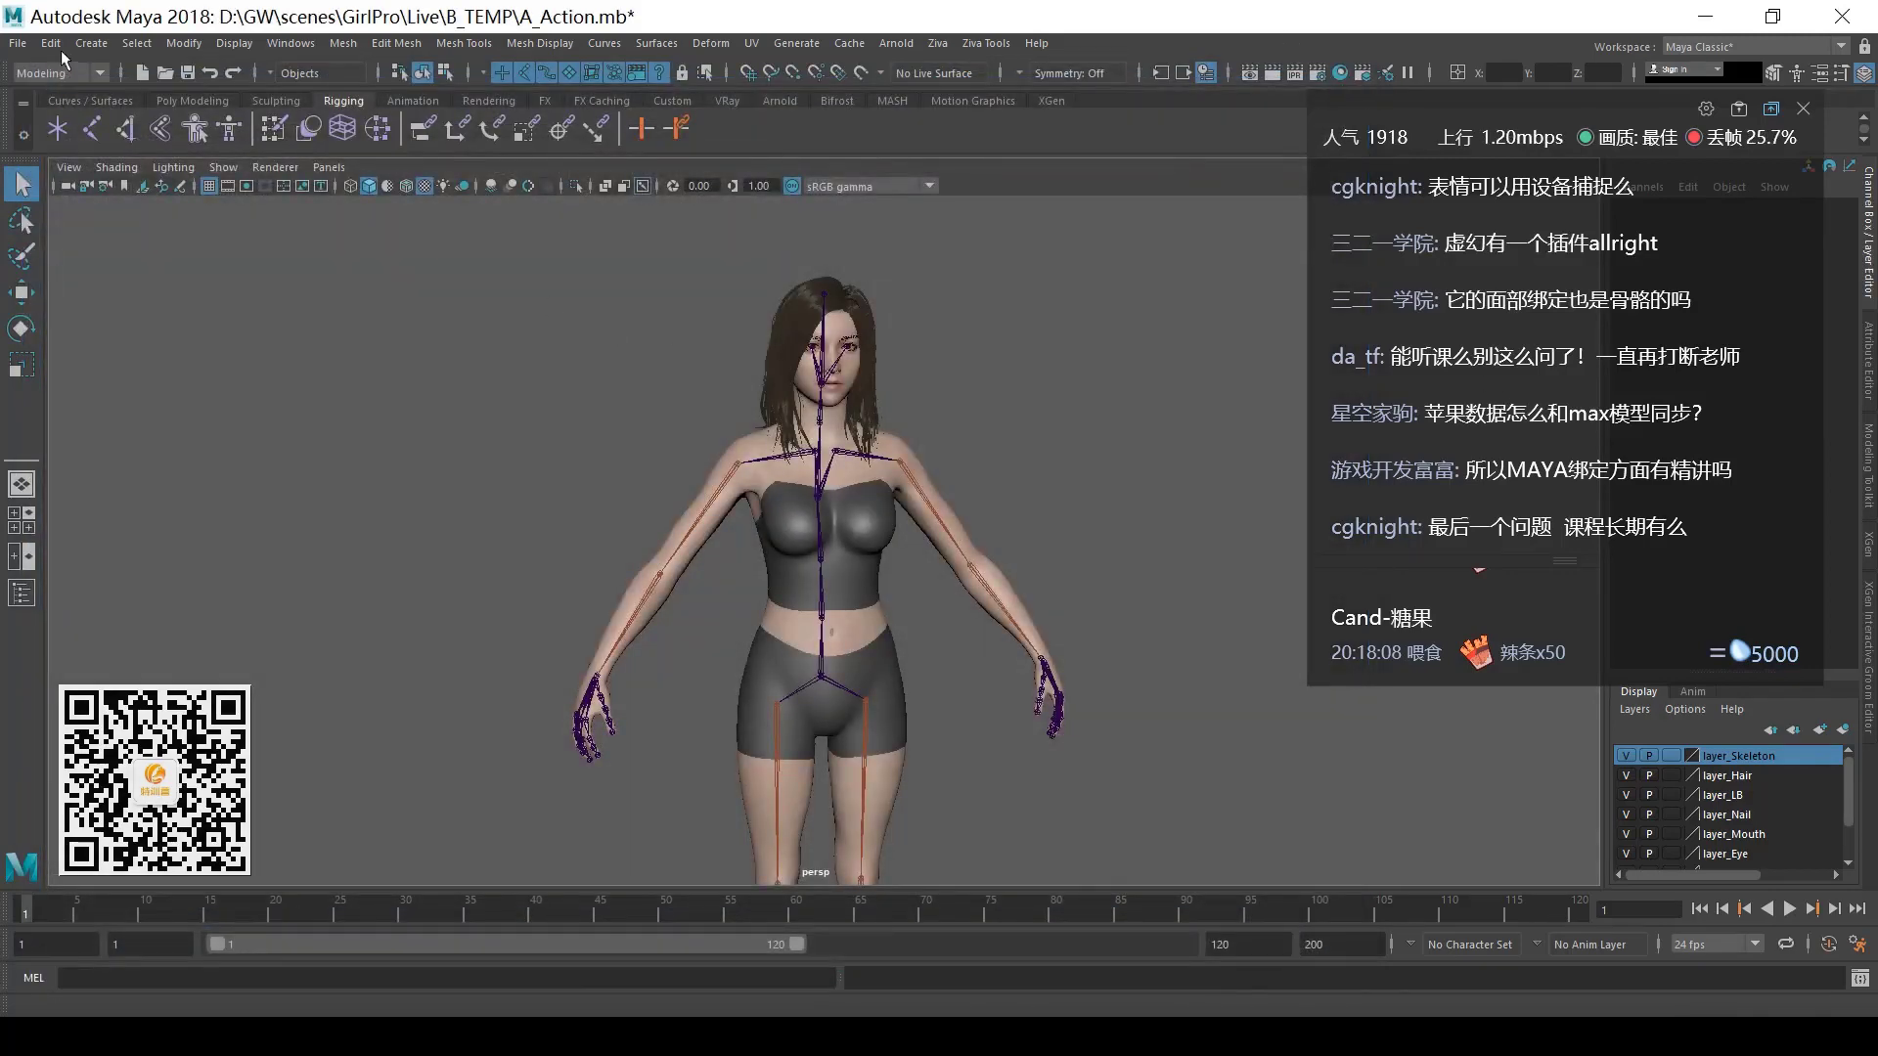
{"action": "left_click", "coordinate": [142, 73]}
{"action": "key", "text": "Escape"}
- Import a facial motion file from D:\GW\scenes\GirlPro\Live\A_ACT\Face into the character scene
{"action": "left_click", "coordinate": [17, 43]}
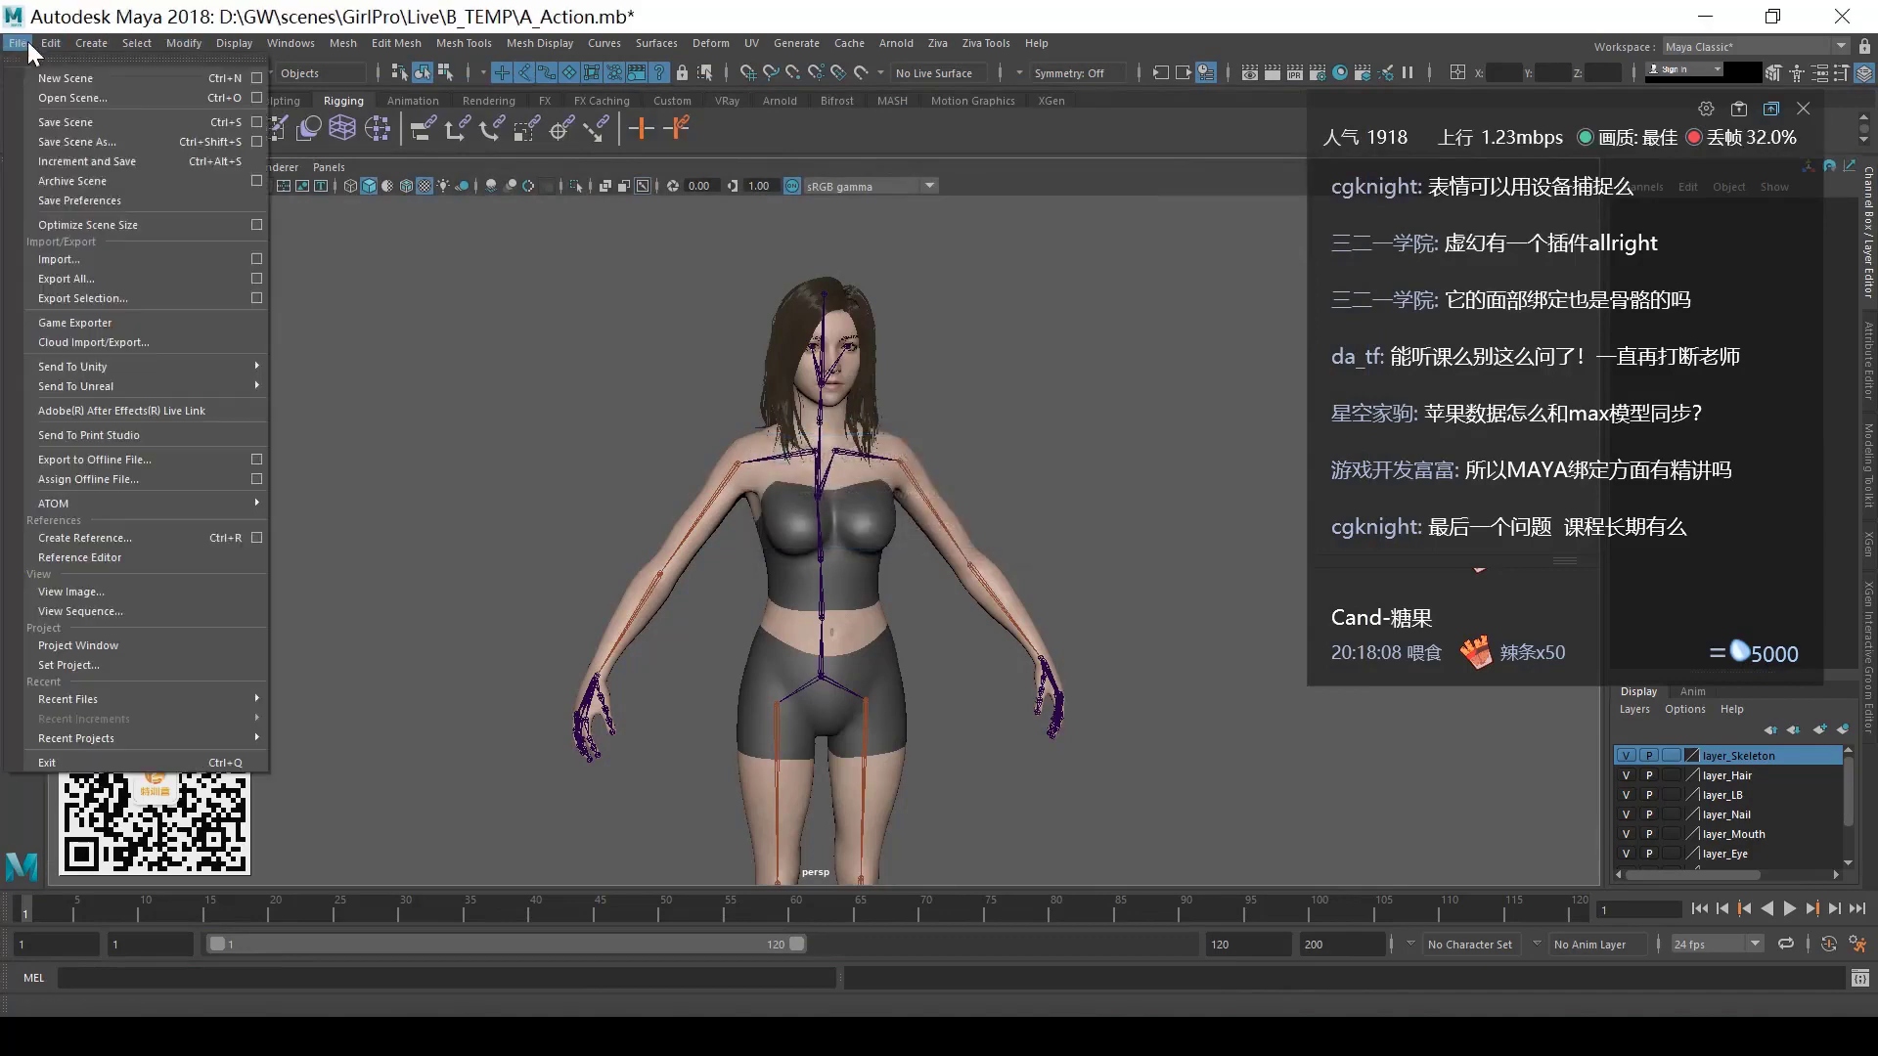
{"action": "left_click", "coordinate": [68, 268]}
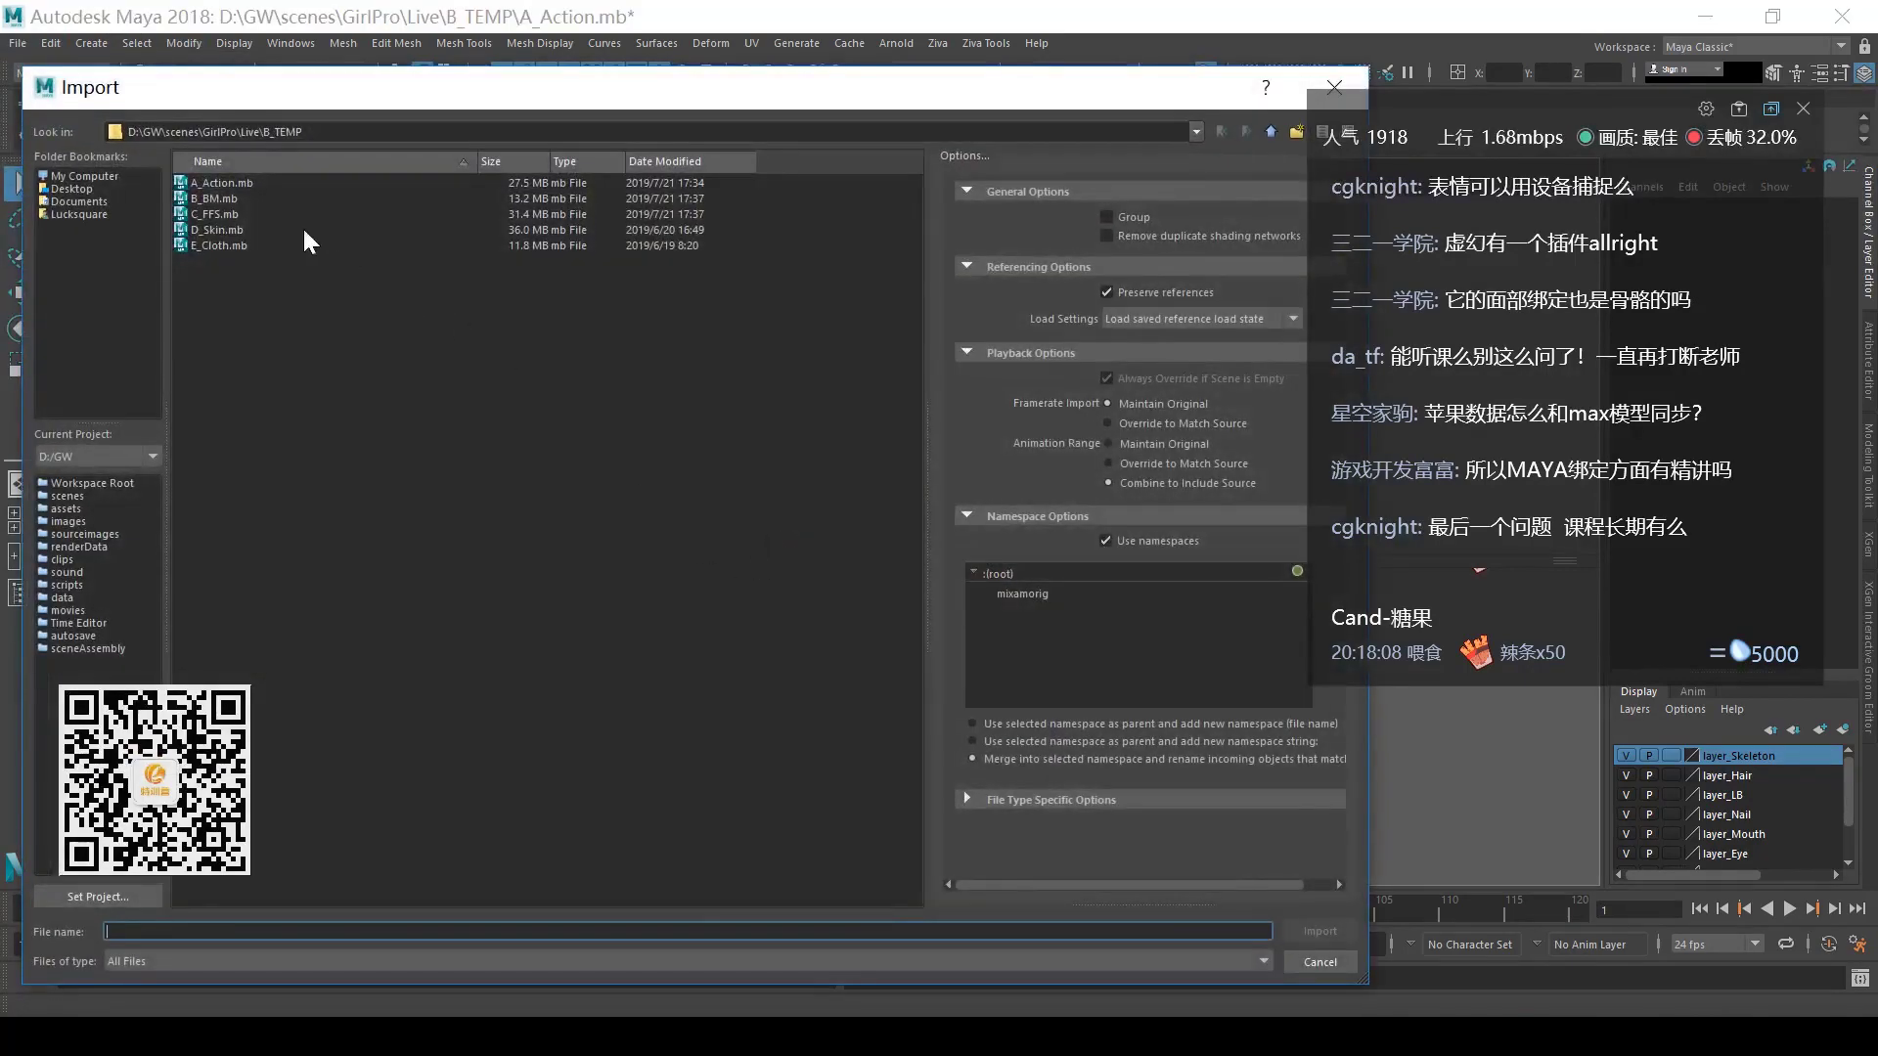
{"action": "left_click", "coordinate": [98, 496]}
{"action": "double_click", "coordinate": [221, 201]}
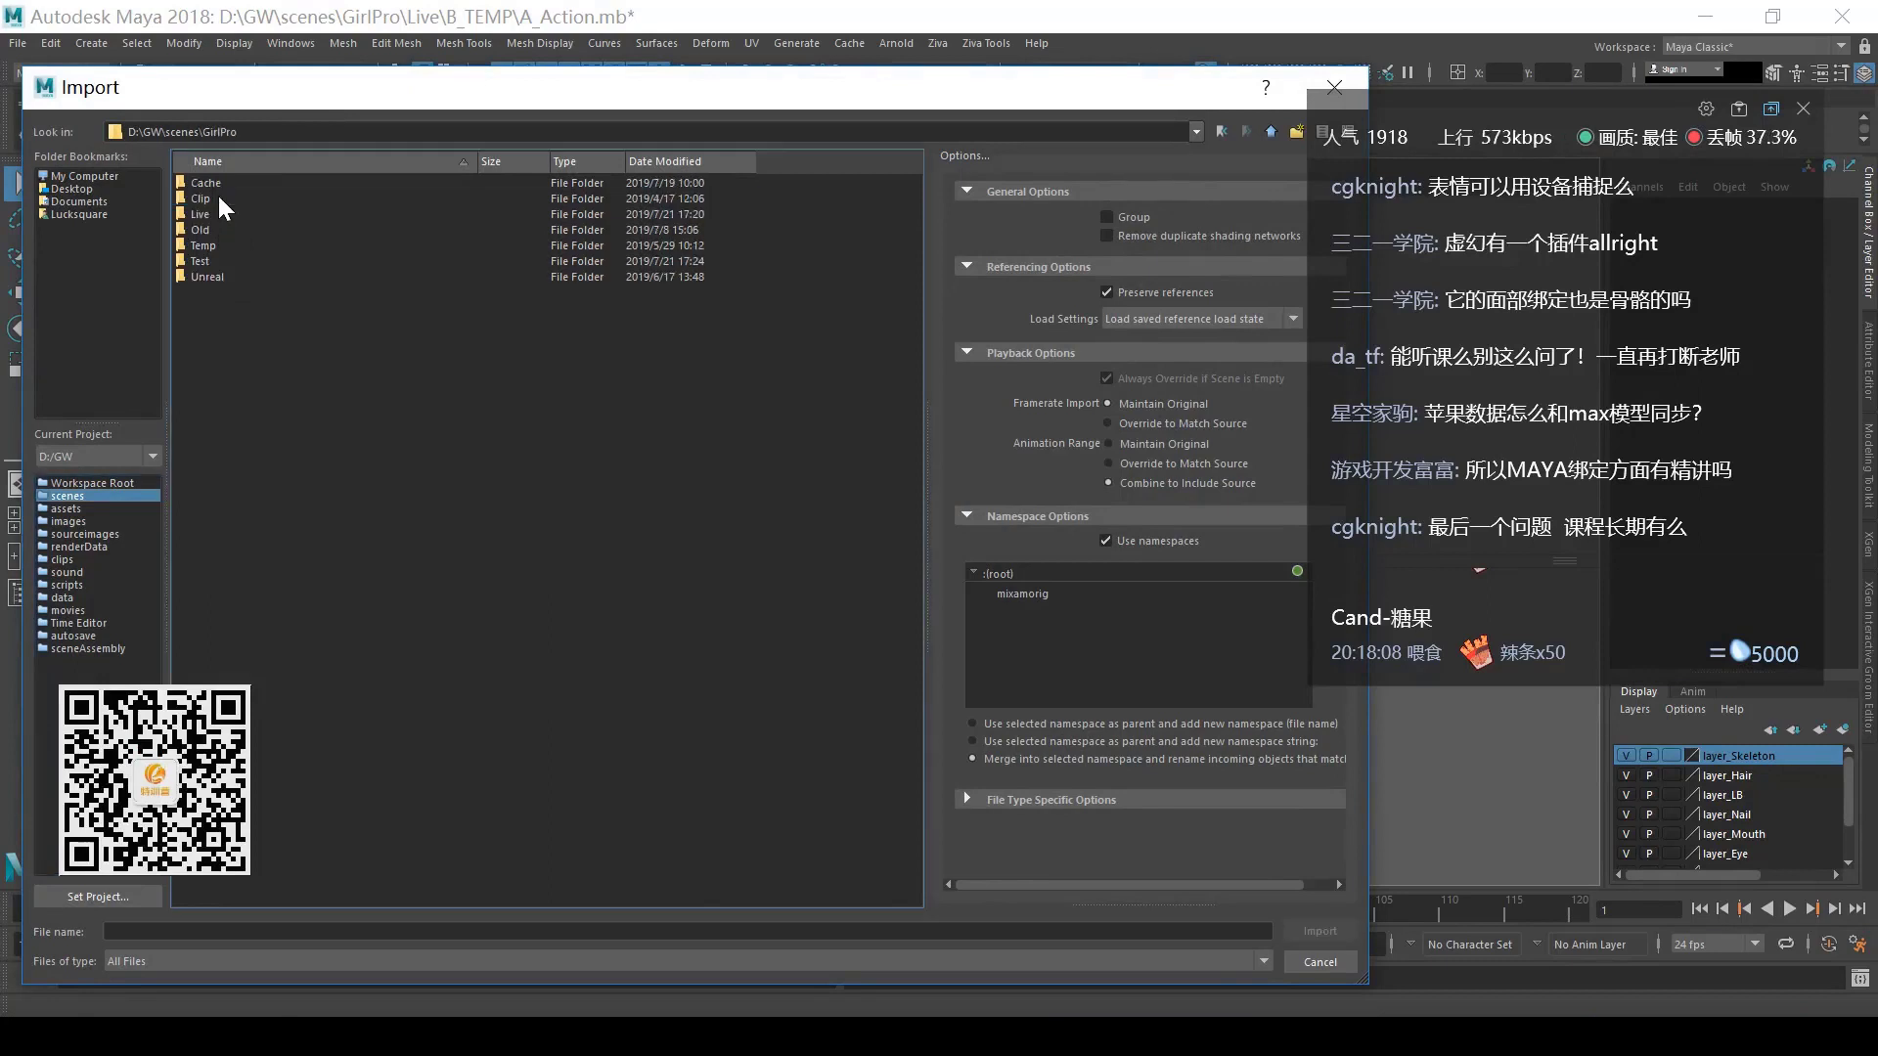
{"action": "double_click", "coordinate": [213, 216]}
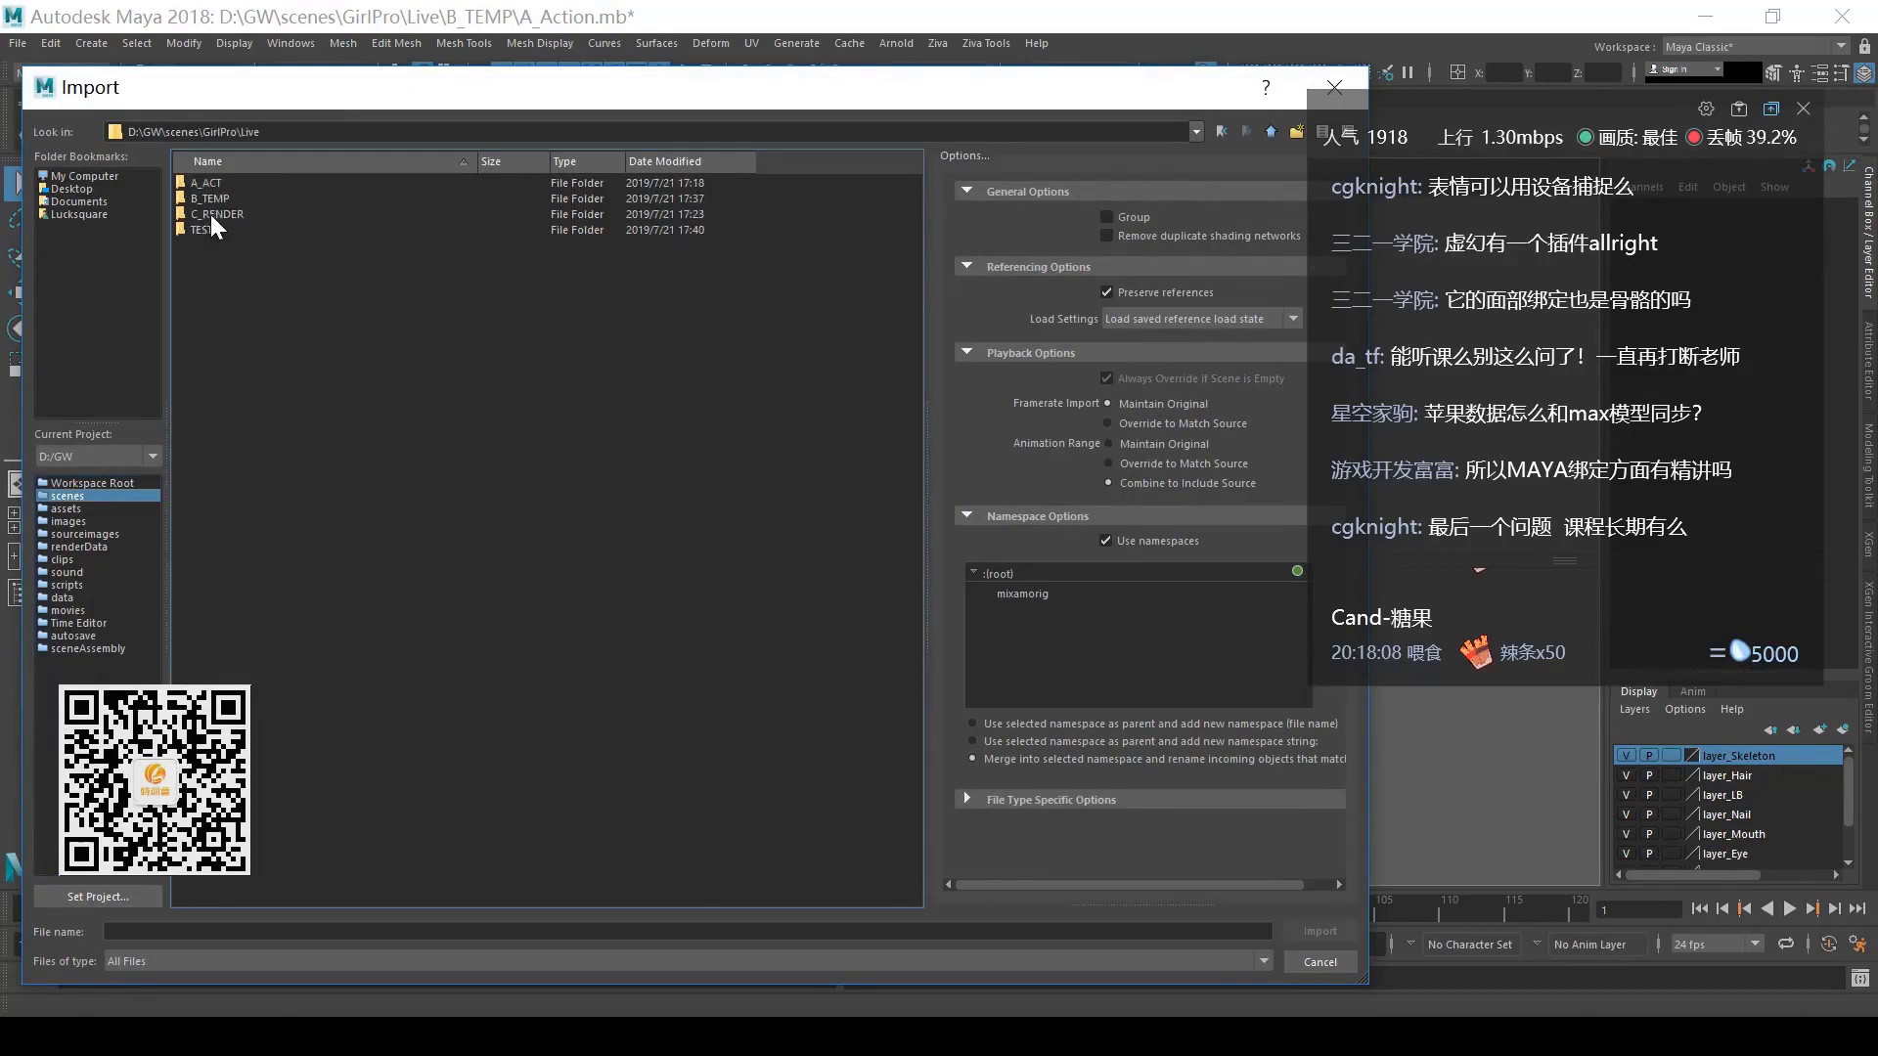
{"action": "double_click", "coordinate": [213, 186]}
{"action": "double_click", "coordinate": [214, 186]}
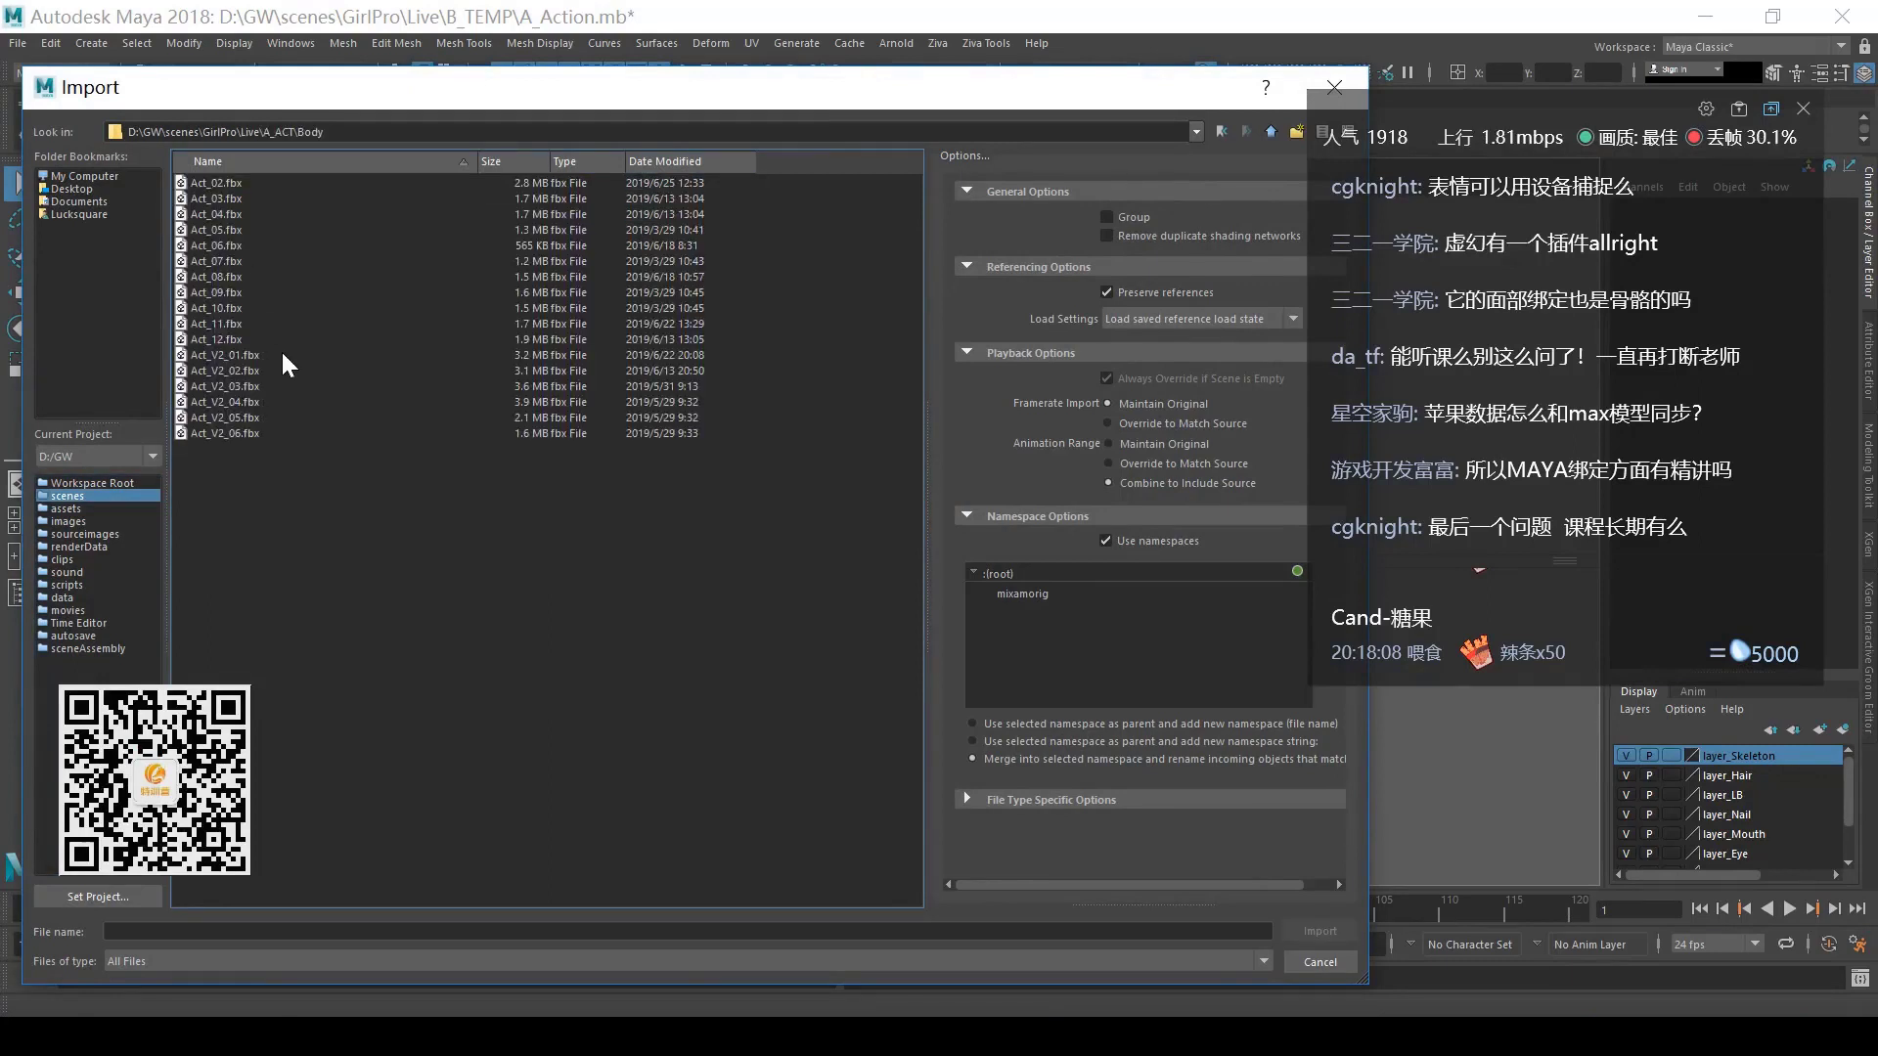
{"action": "left_click", "coordinate": [1271, 131]}
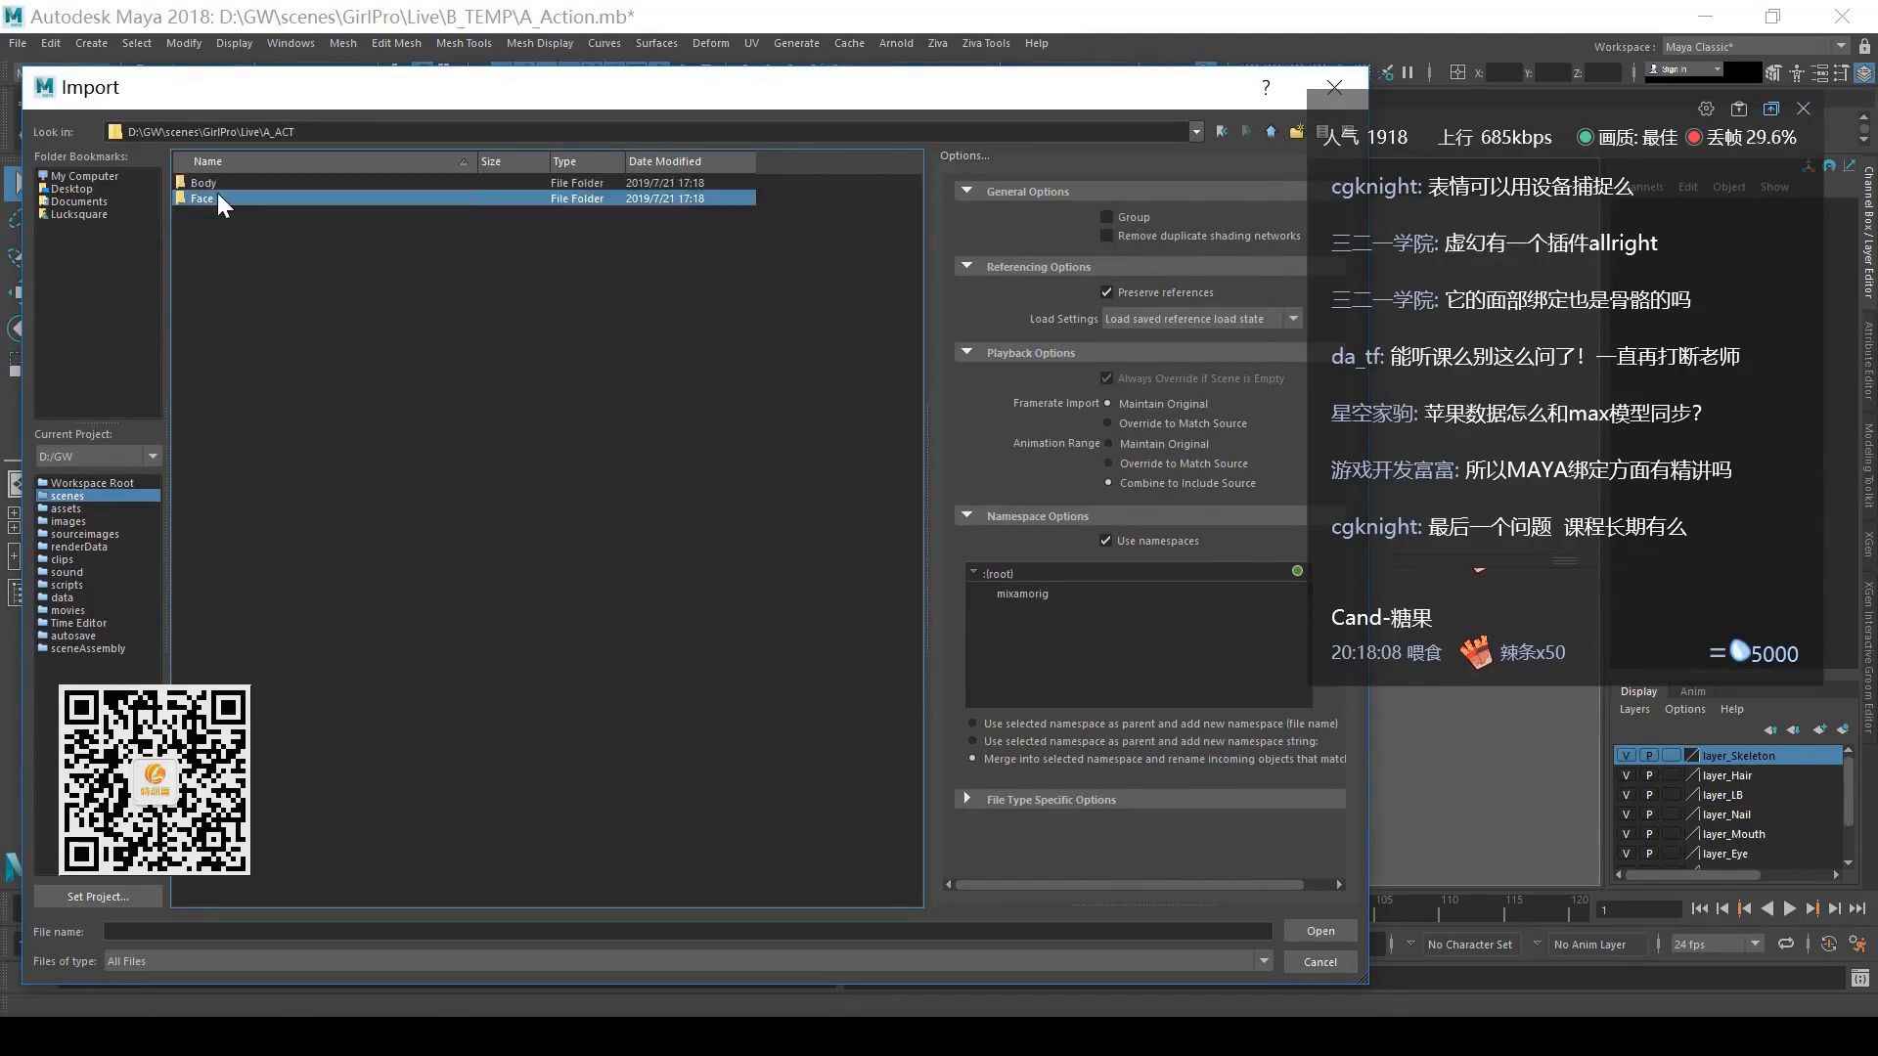
{"action": "double_click", "coordinate": [218, 198]}
{"action": "double_click", "coordinate": [252, 360]}
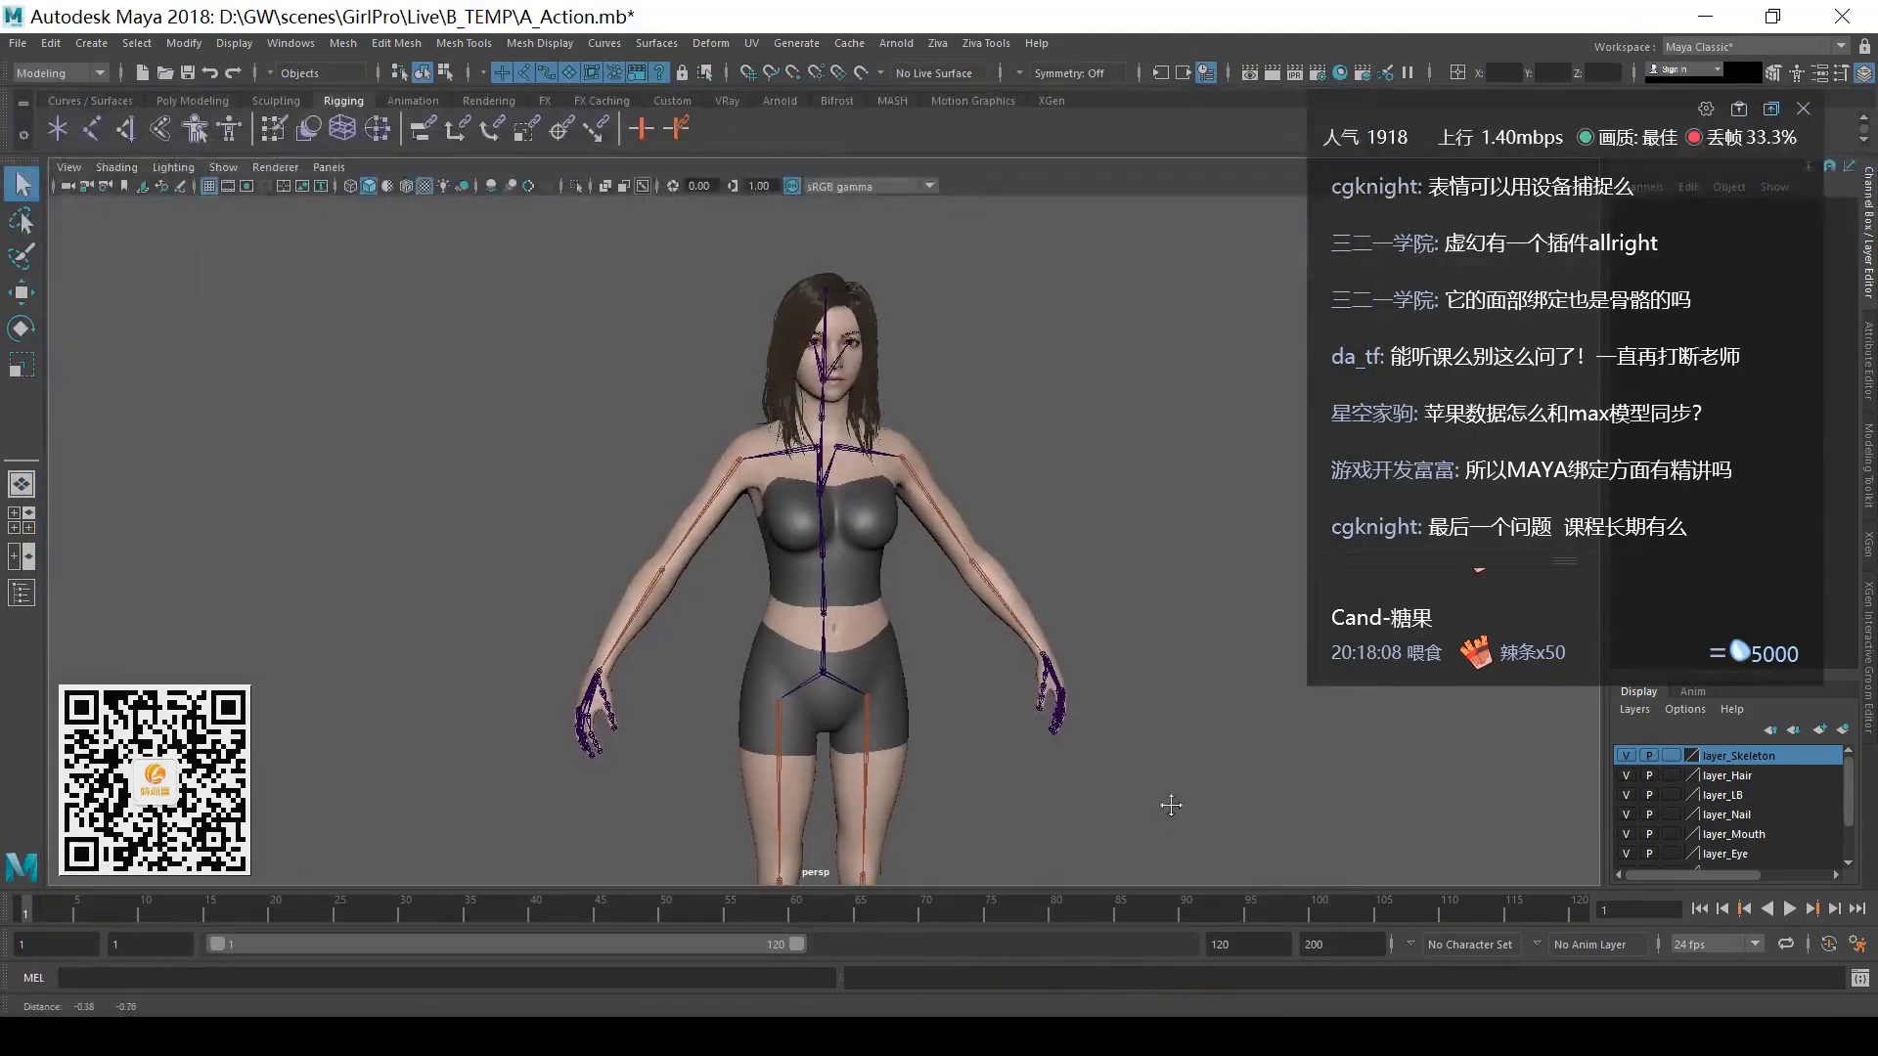
- Locate the imported head at the character's feet and select its head mesh under grp_transform in the Outliner
{"action": "key", "text": "f"}
{"action": "left_click", "coordinate": [807, 587]}
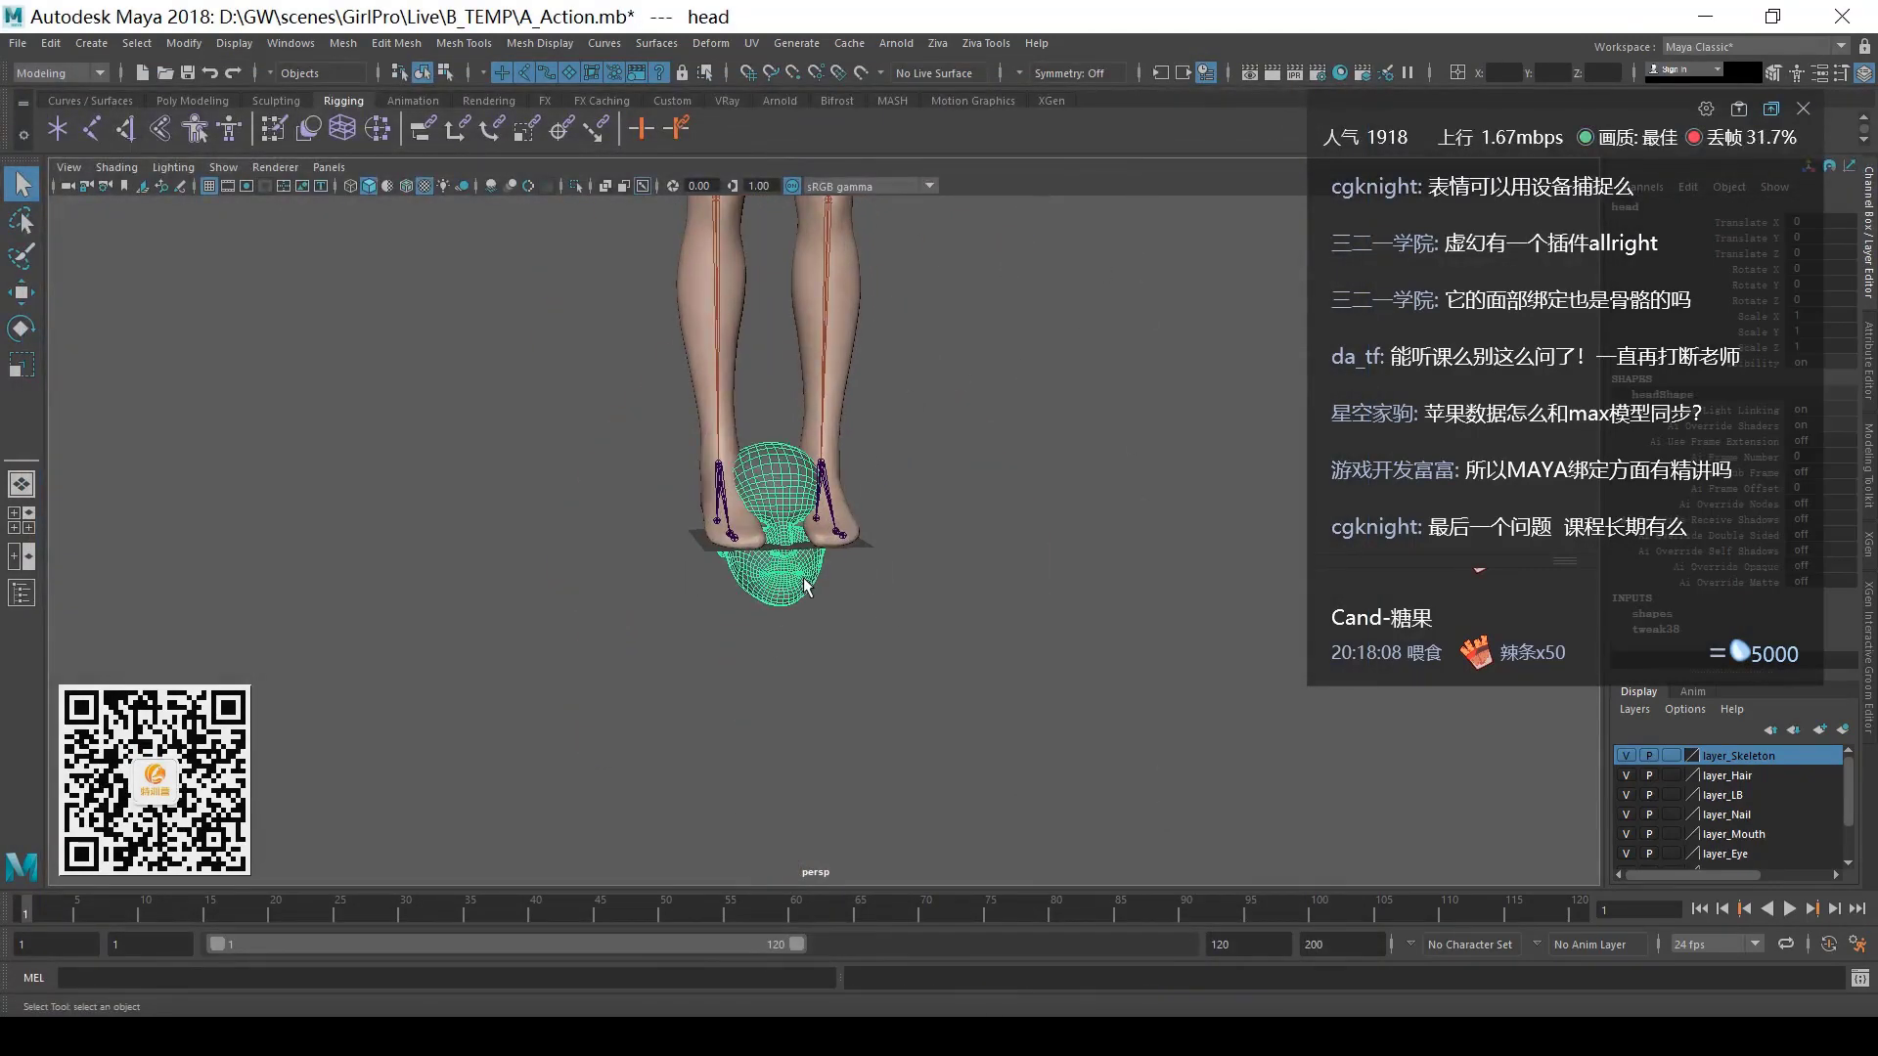
{"action": "key", "text": "Up"}
{"action": "left_click", "coordinate": [291, 43]}
{"action": "left_click", "coordinate": [318, 253]}
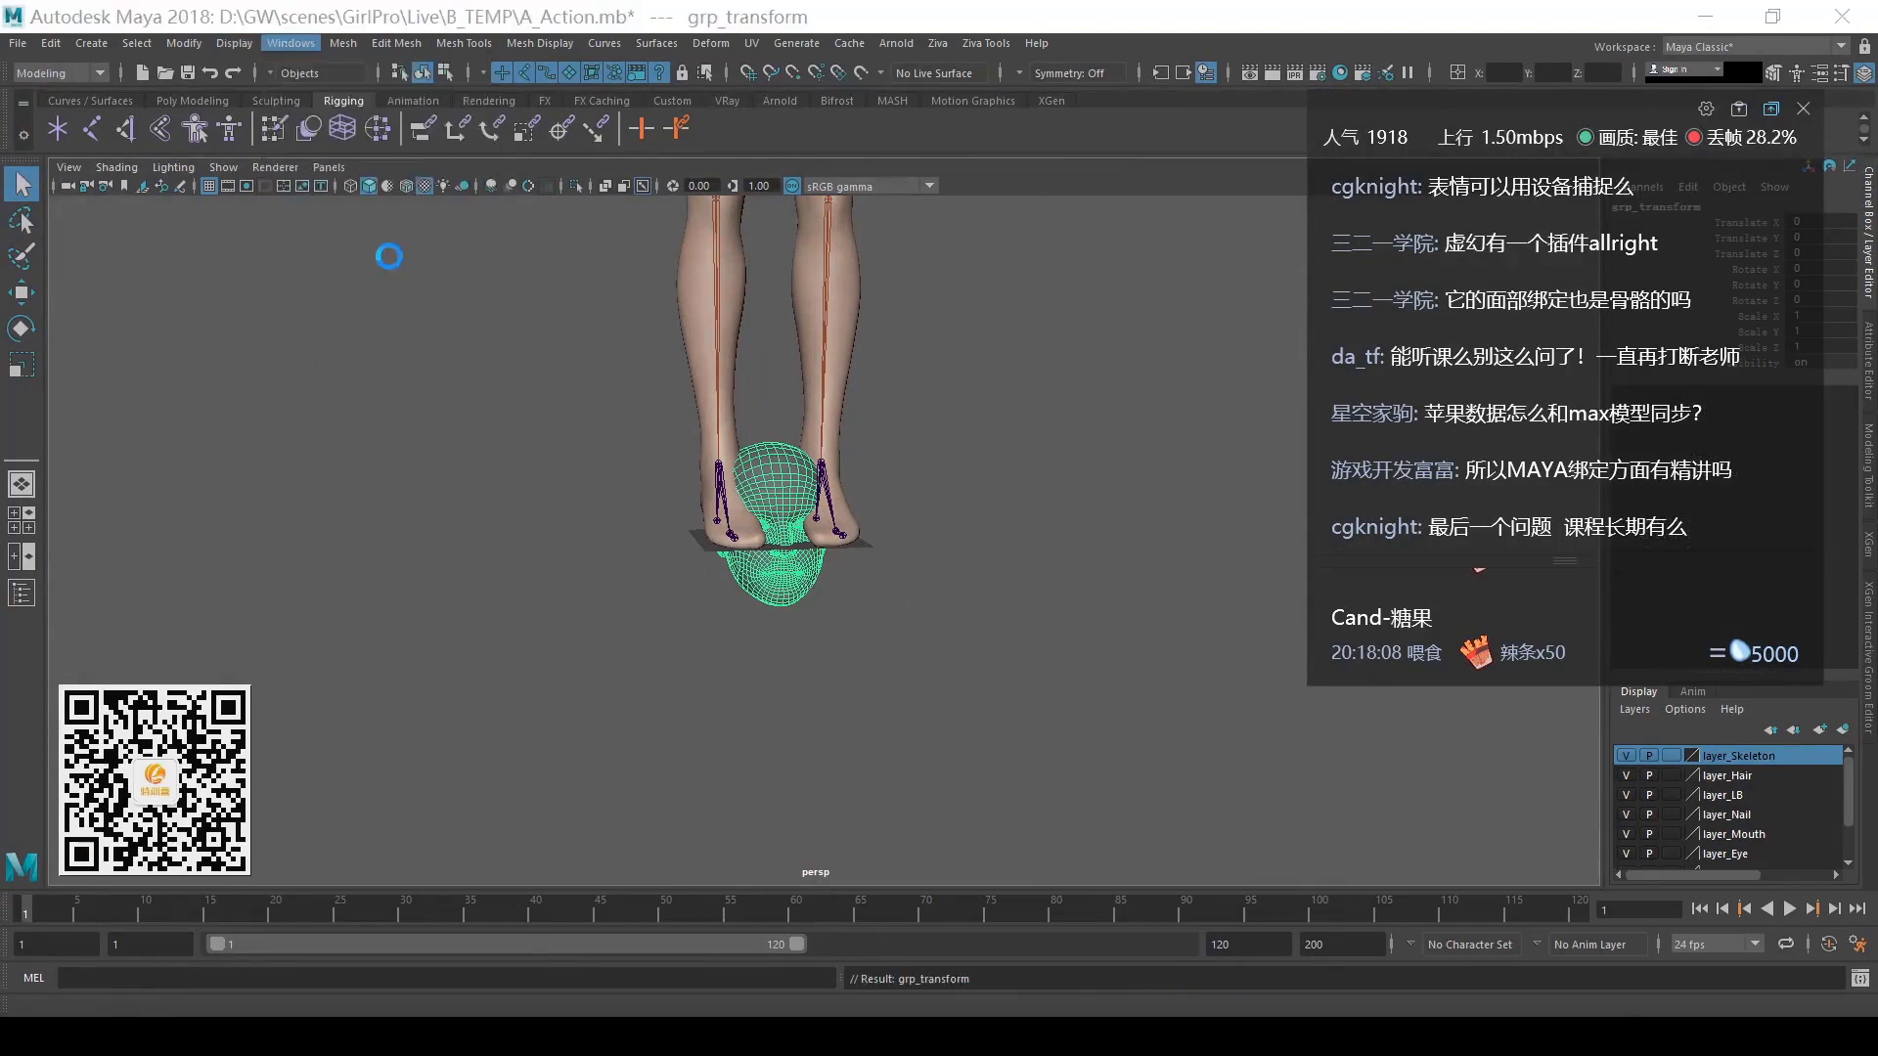
{"action": "left_click_drag", "start_coordinate": [216, 423], "coordinate": [501, 102]}
{"action": "left_click", "coordinate": [369, 720]}
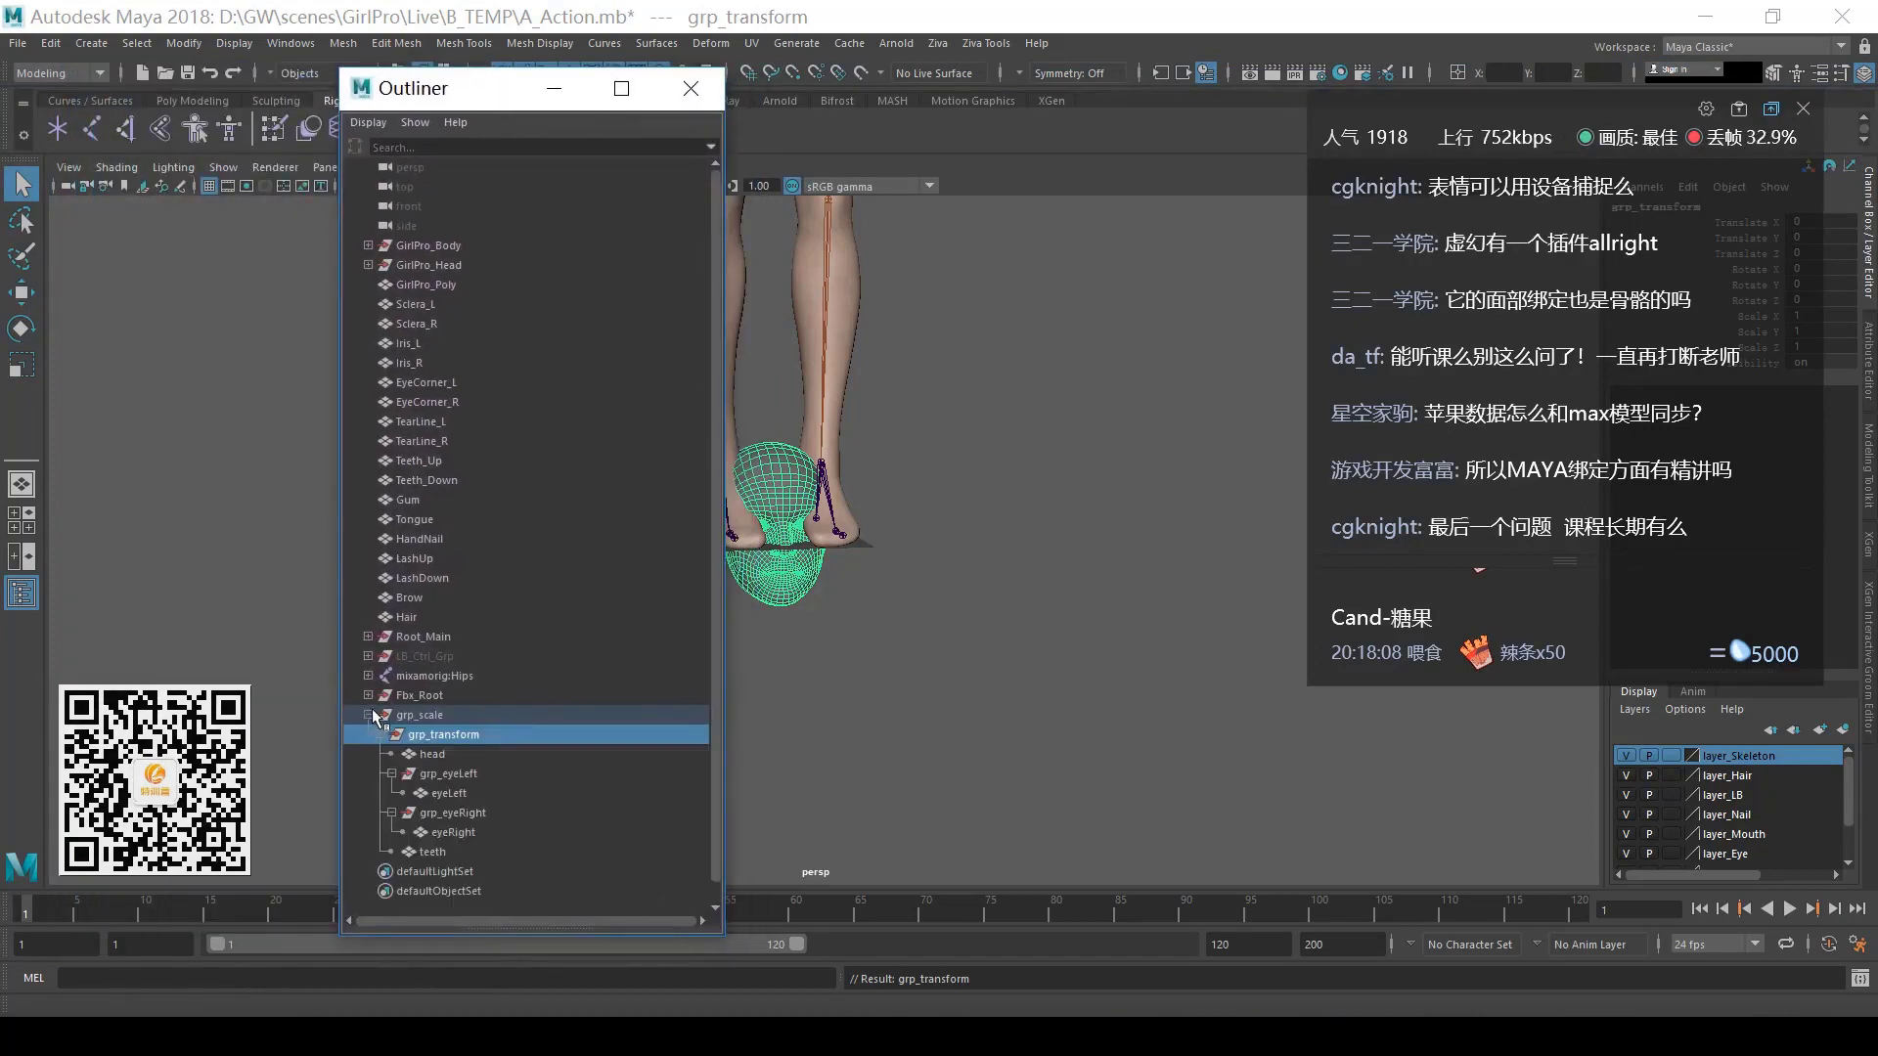
{"action": "left_click", "coordinate": [468, 756]}
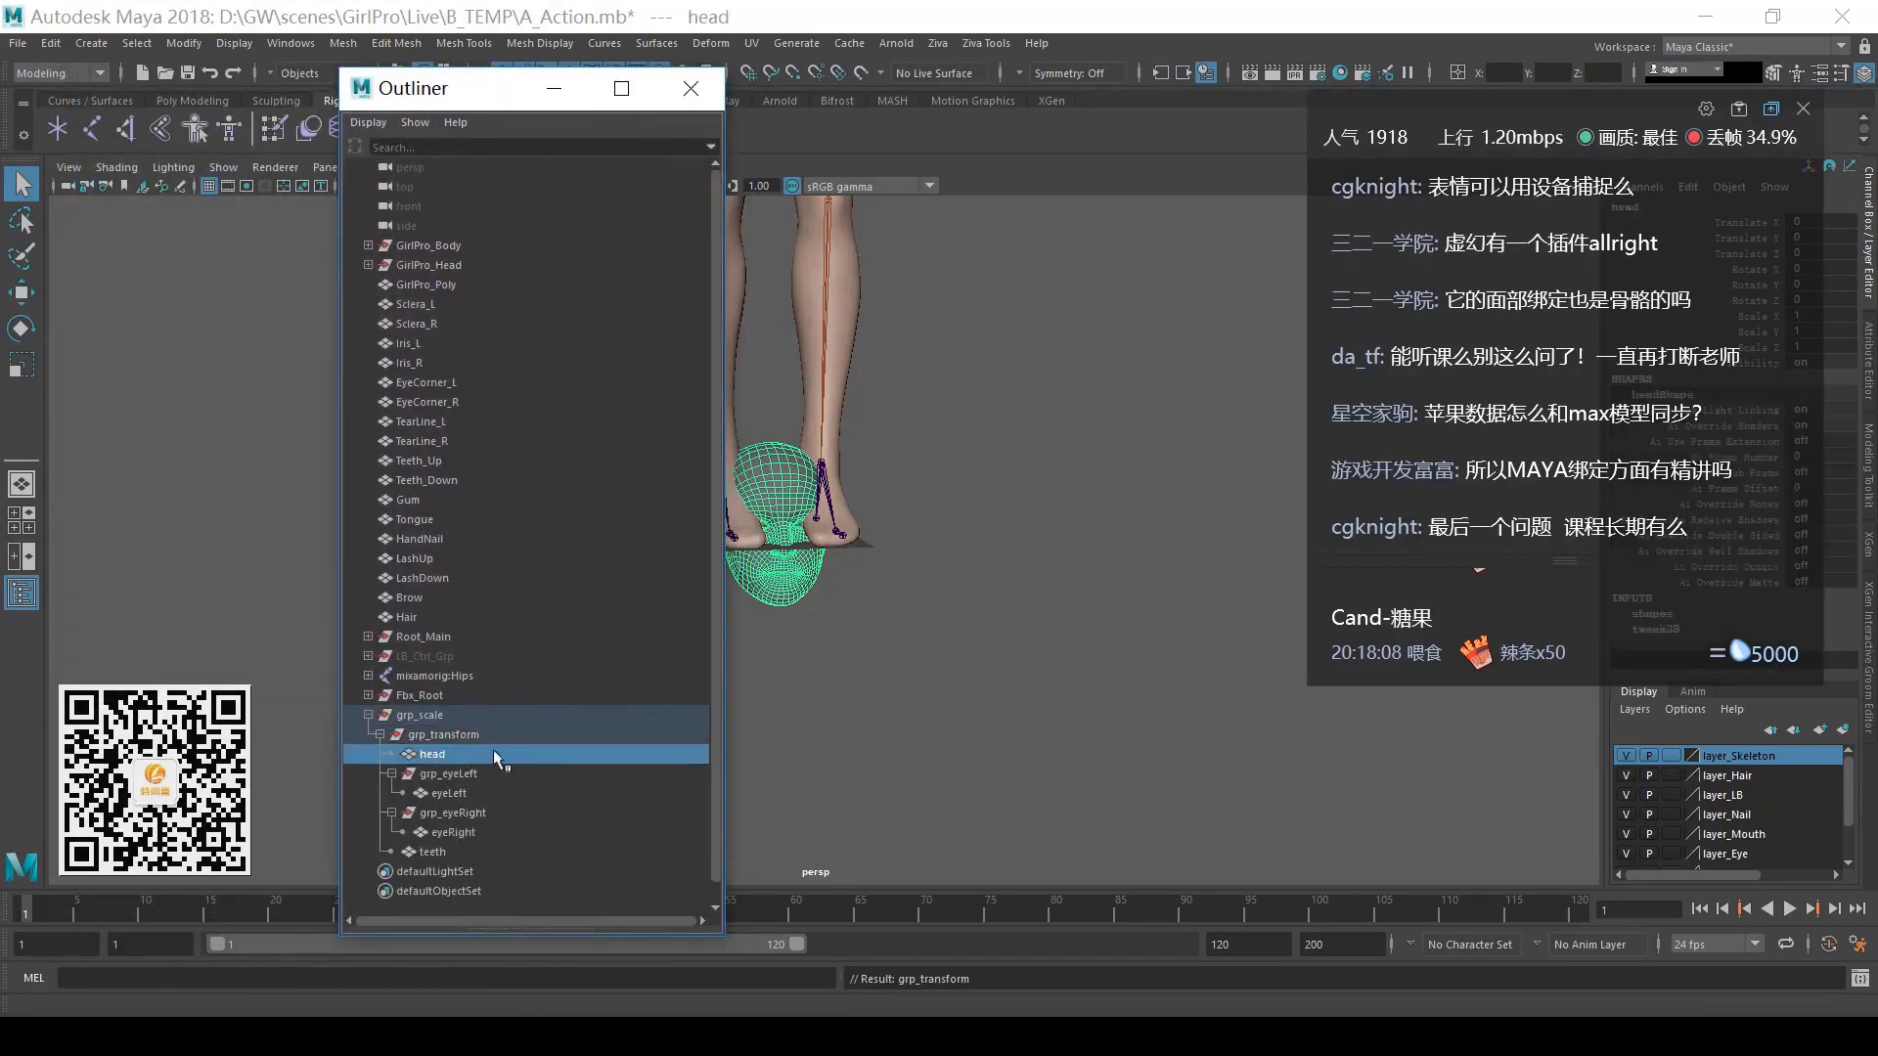
- Open the Shape Editor for the head mesh and look through its blend shape targets
{"action": "left_click", "coordinate": [291, 43]}
{"action": "mouse_move", "coordinate": [435, 155]}
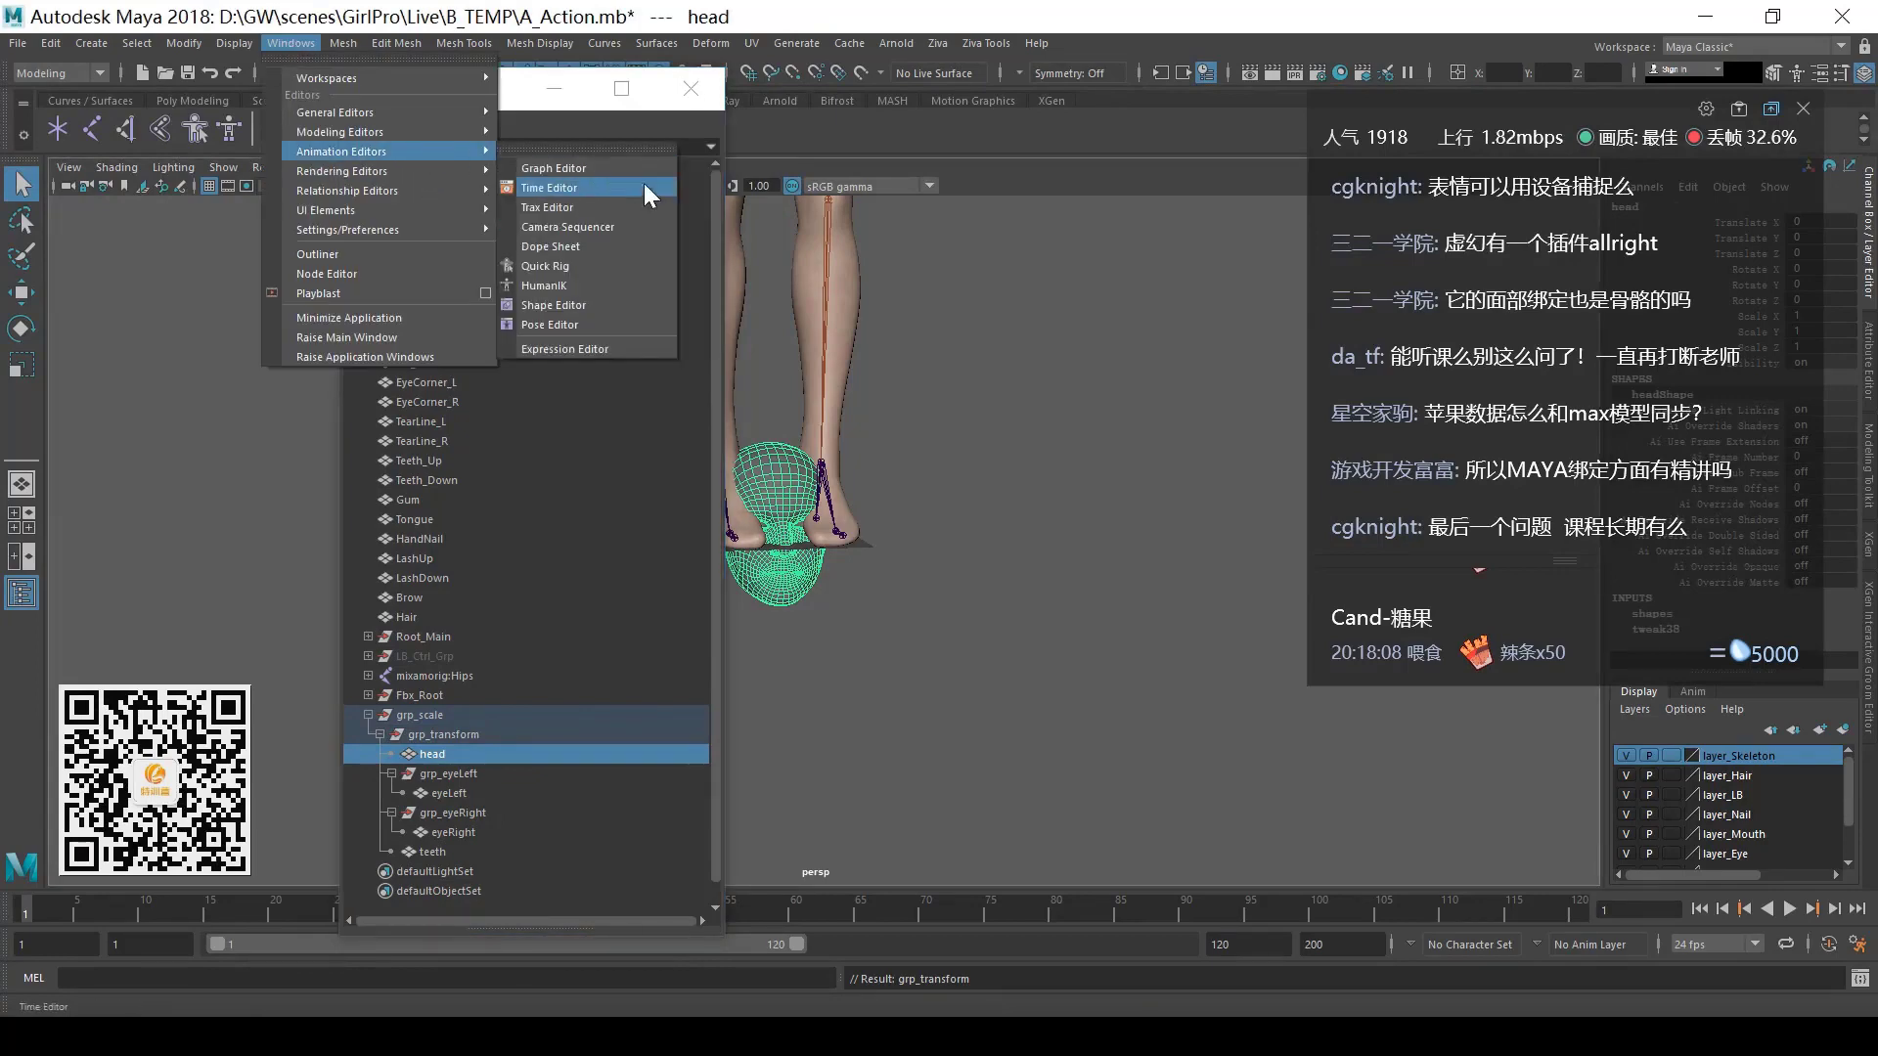
{"action": "left_click", "coordinate": [633, 306]}
{"action": "left_click_drag", "start_coordinate": [701, 335], "coordinate": [540, 188]}
{"action": "scroll", "coordinate": [649, 411], "scroll_direction": "down", "scroll_amount": 10}
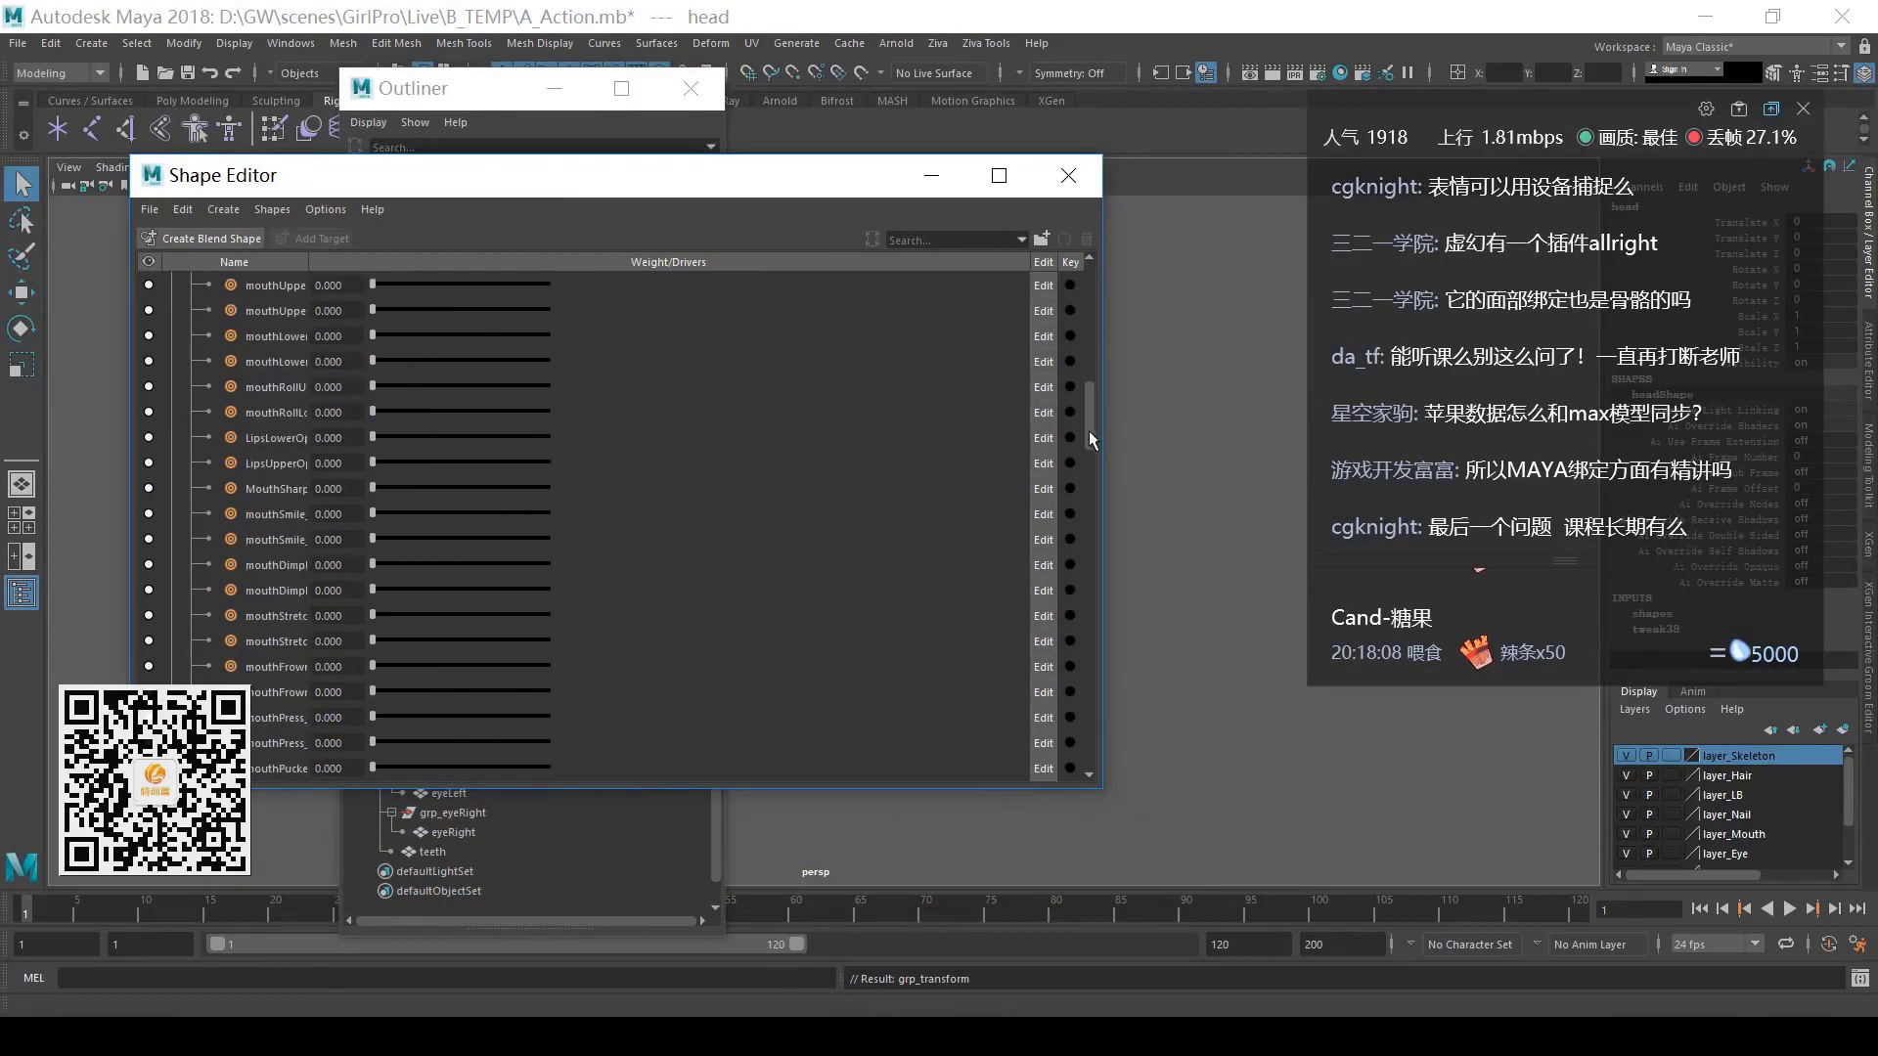
{"action": "key", "text": "s"}
{"action": "scroll", "coordinate": [1058, 729], "scroll_direction": "down", "scroll_amount": 3}
- Play the head's facial animation to watch the blend shape weights change, and scrub the timeline to frame 98
{"action": "left_click_drag", "start_coordinate": [90, 912], "coordinate": [302, 911]}
{"action": "left_click", "coordinate": [1788, 908]}
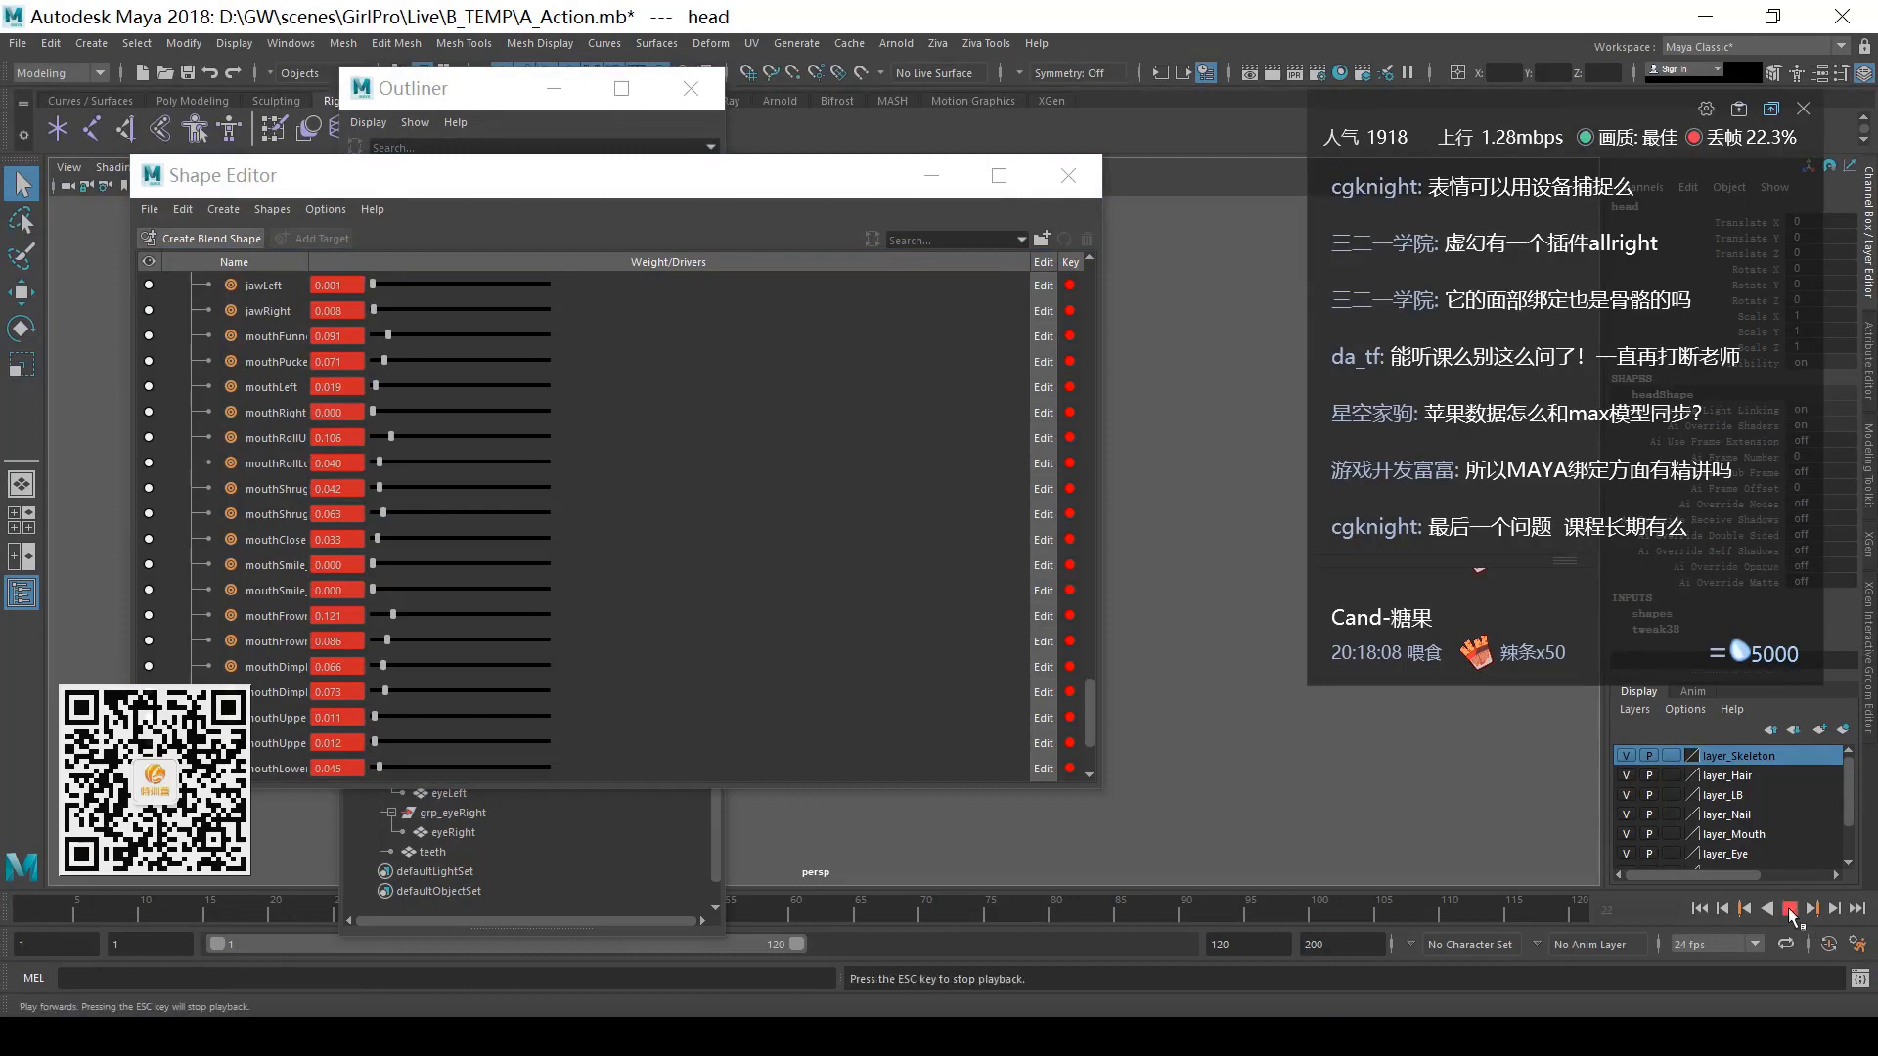
{"action": "left_click", "coordinate": [1789, 910]}
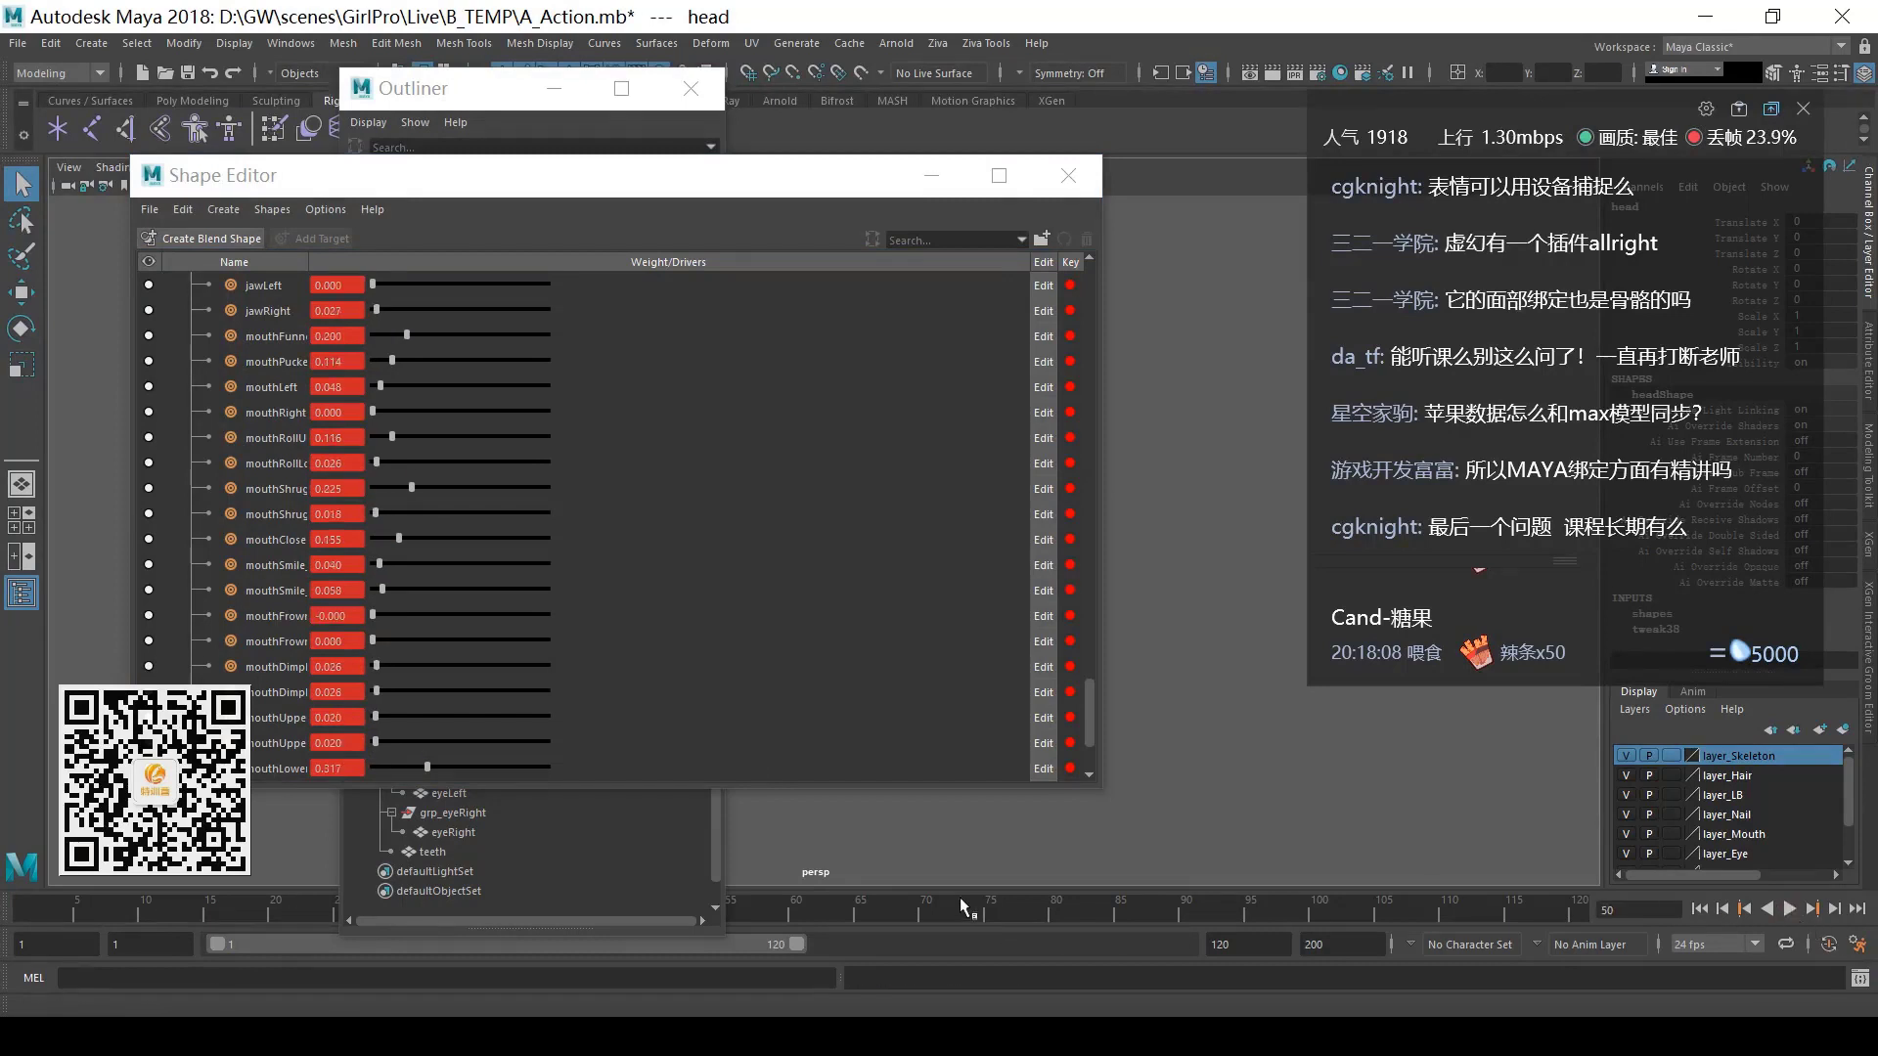
{"action": "left_click_drag", "start_coordinate": [1080, 919], "coordinate": [1292, 917]}
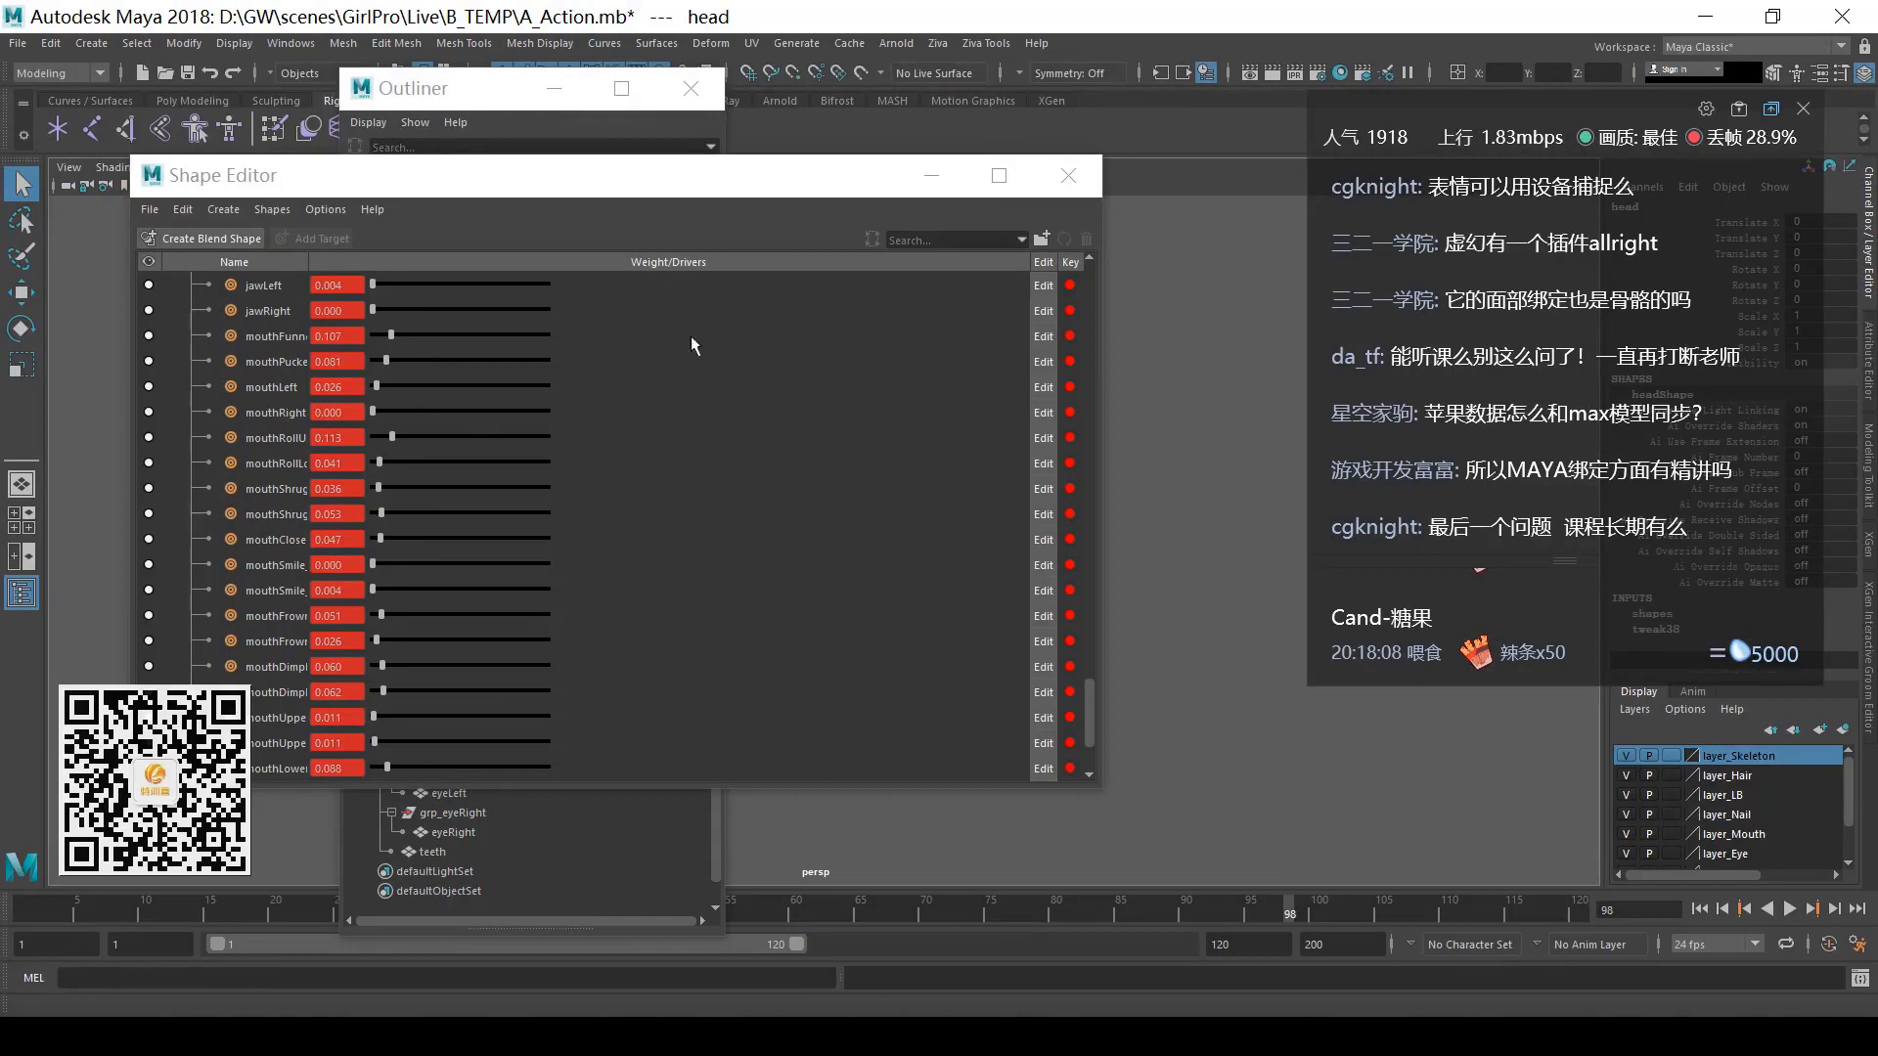
- Minimize the Shape Editor and close the Outliner, and inspect the imported head beside the character's feet with nothing selected
{"action": "left_click", "coordinate": [932, 176]}
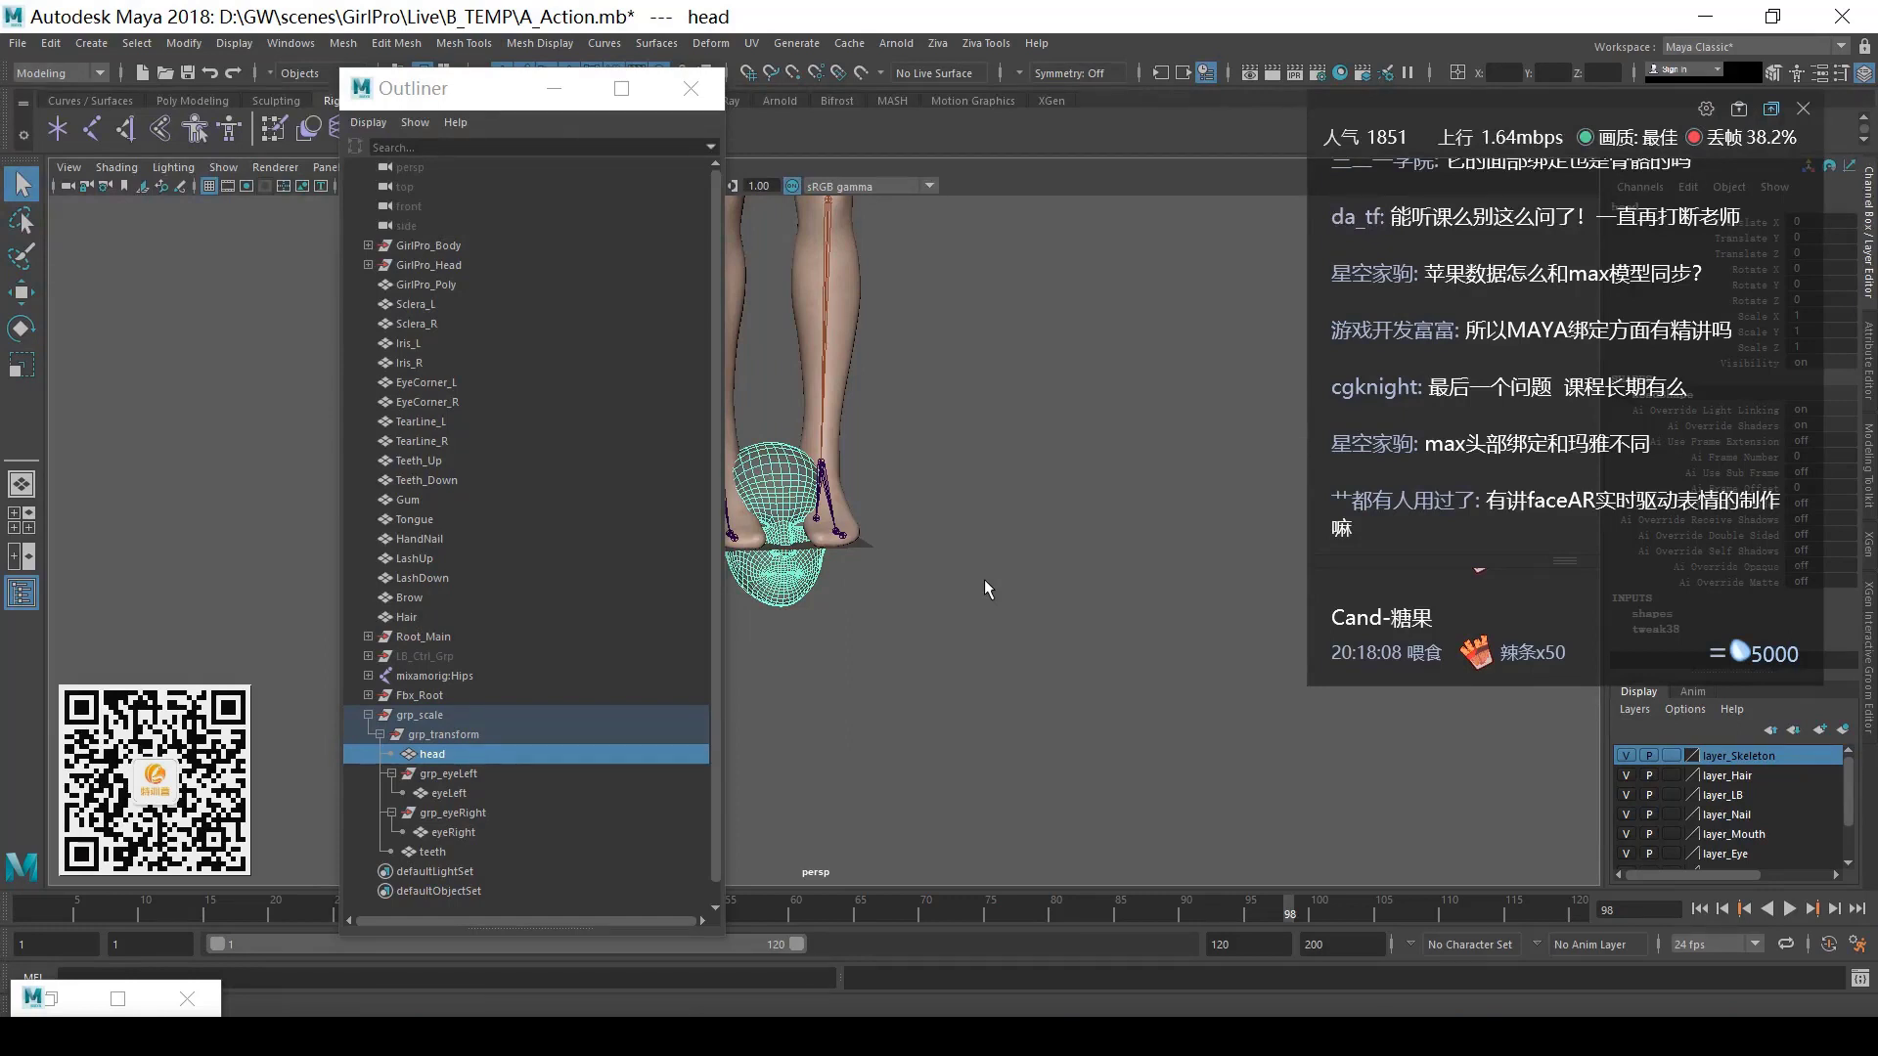
{"action": "left_click", "coordinate": [689, 92]}
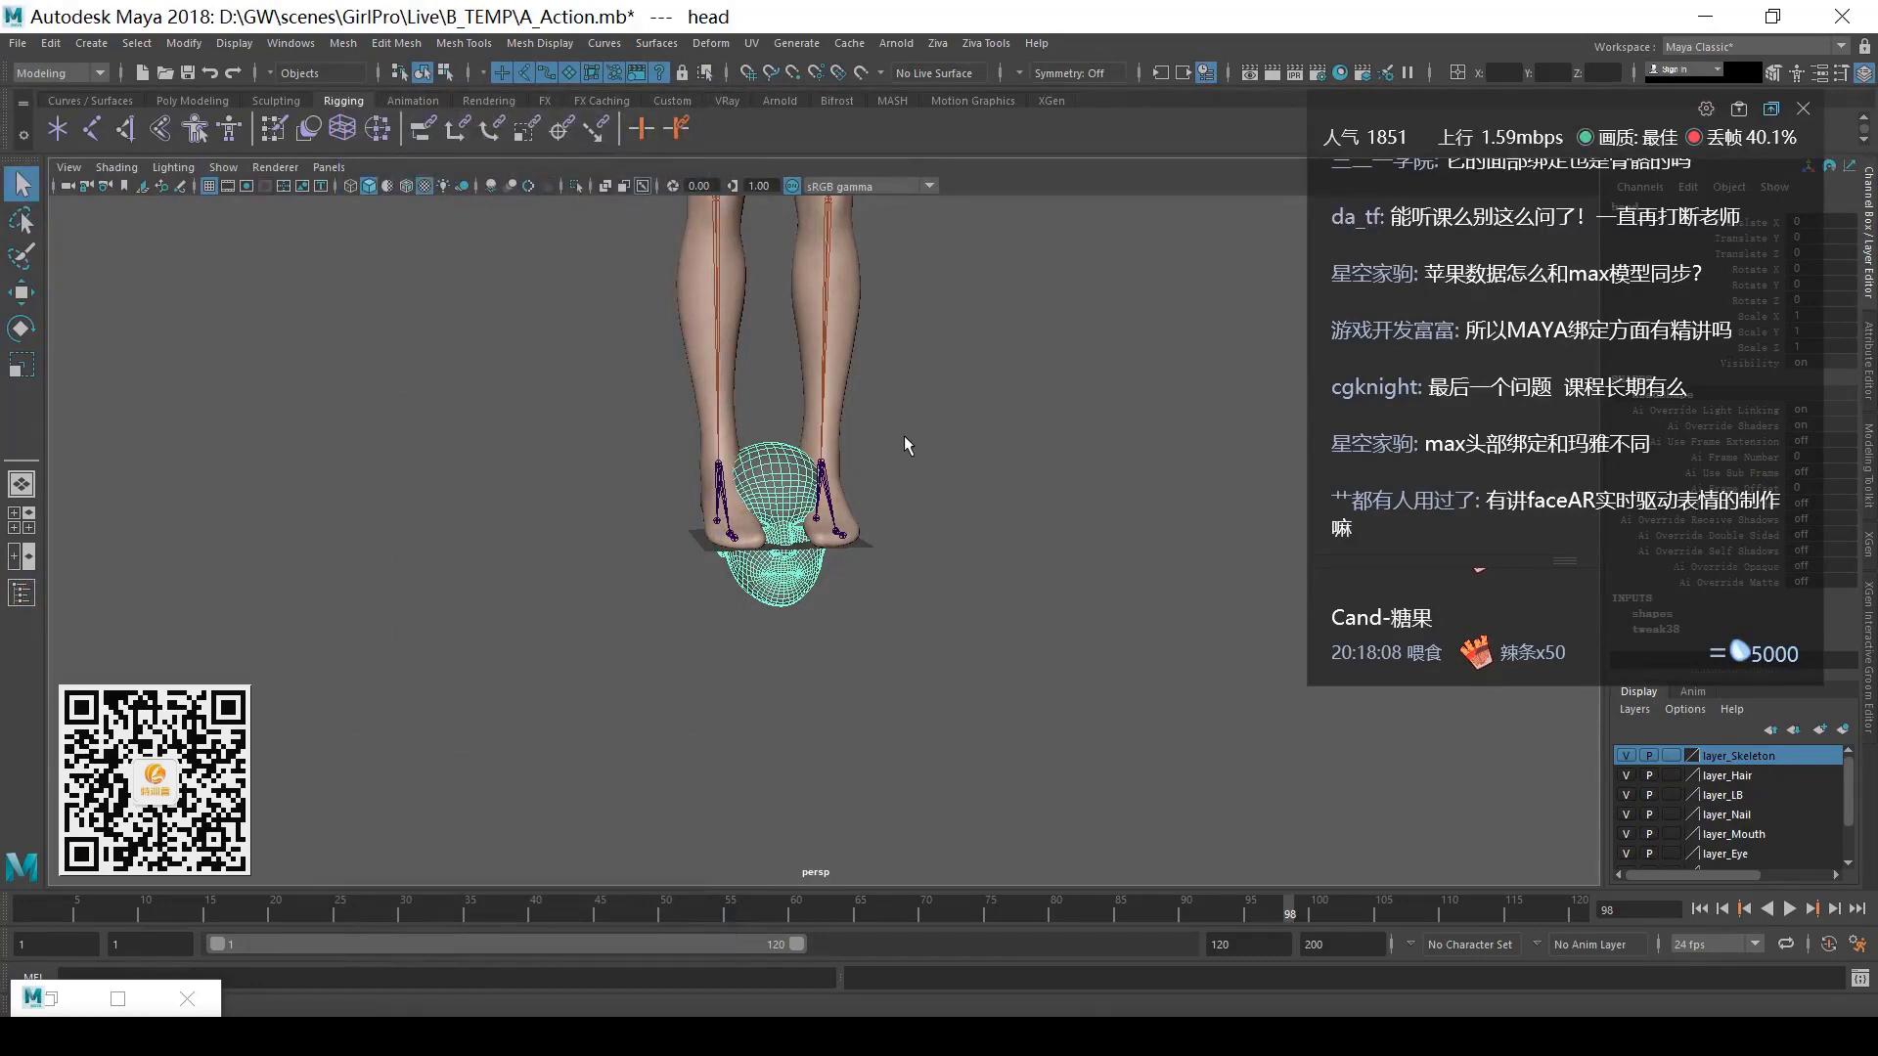
{"action": "scroll", "coordinate": [724, 609], "scroll_direction": "up", "scroll_amount": 5}
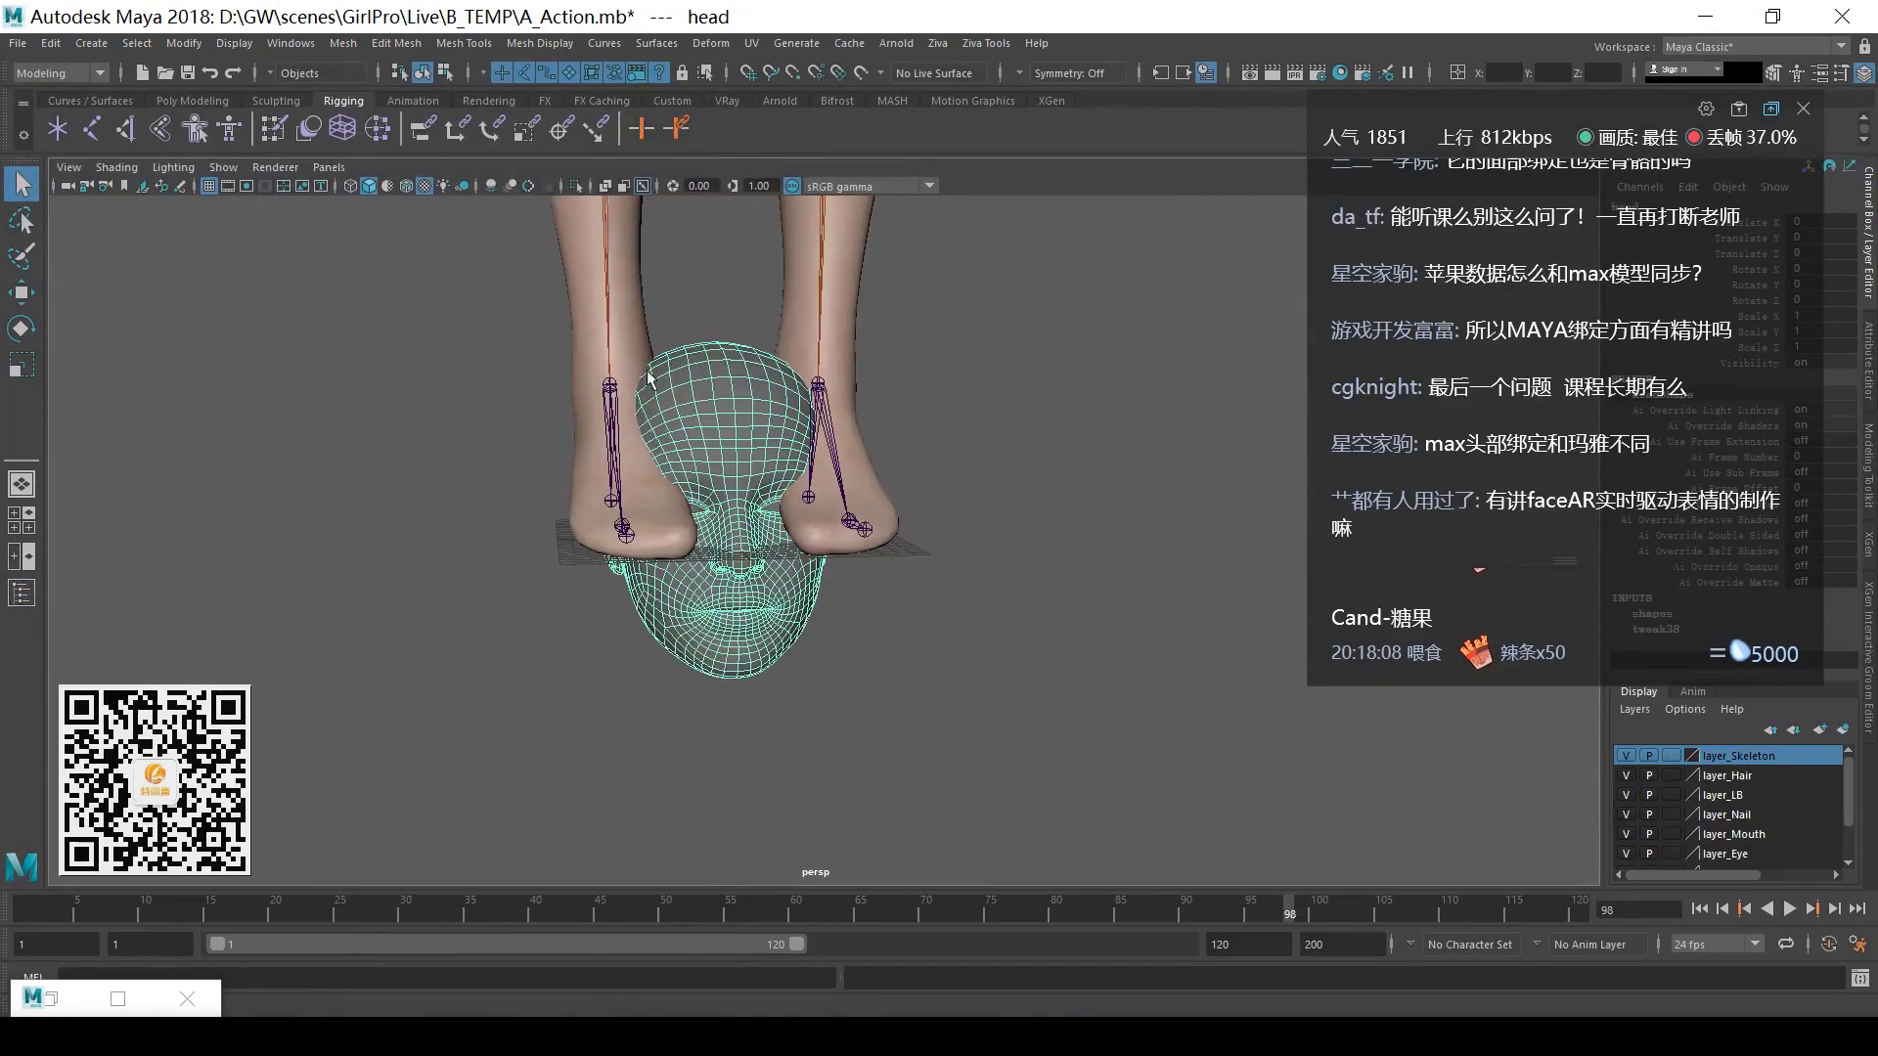
{"action": "left_click", "coordinate": [291, 43]}
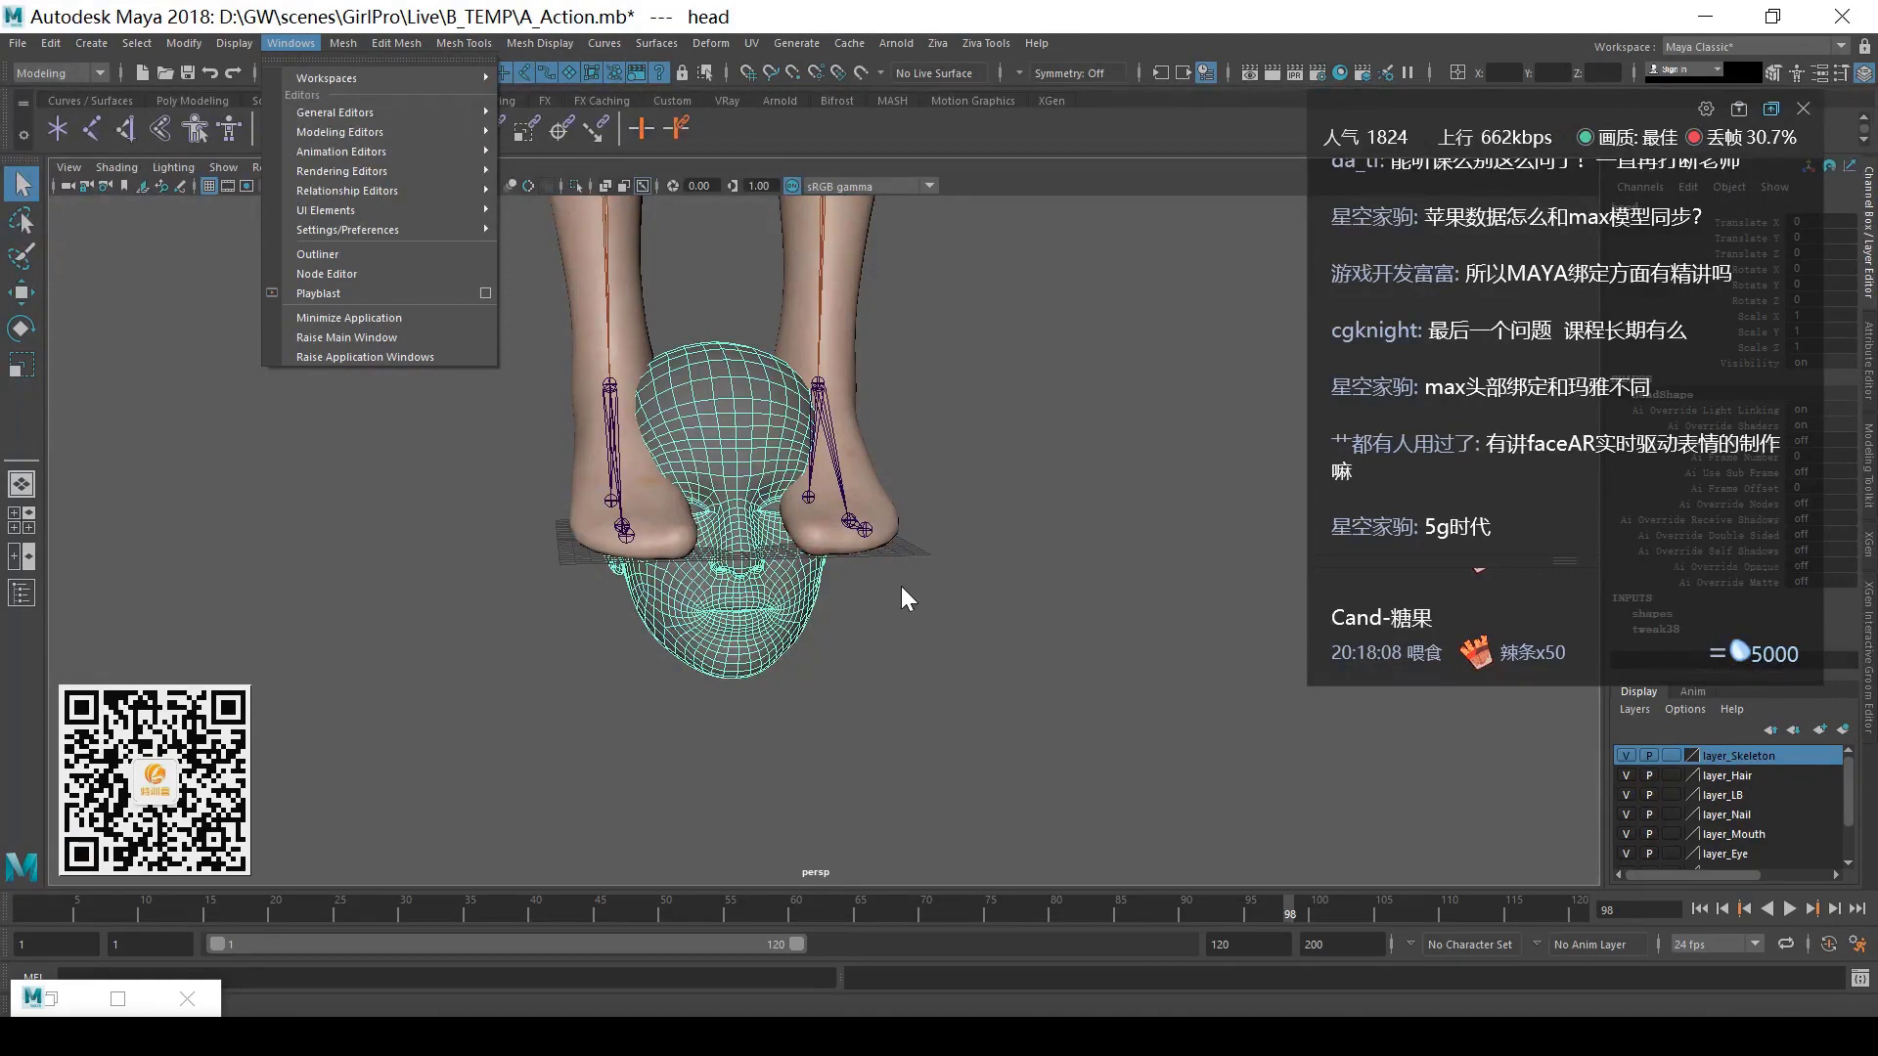
{"action": "left_click", "coordinate": [1007, 489]}
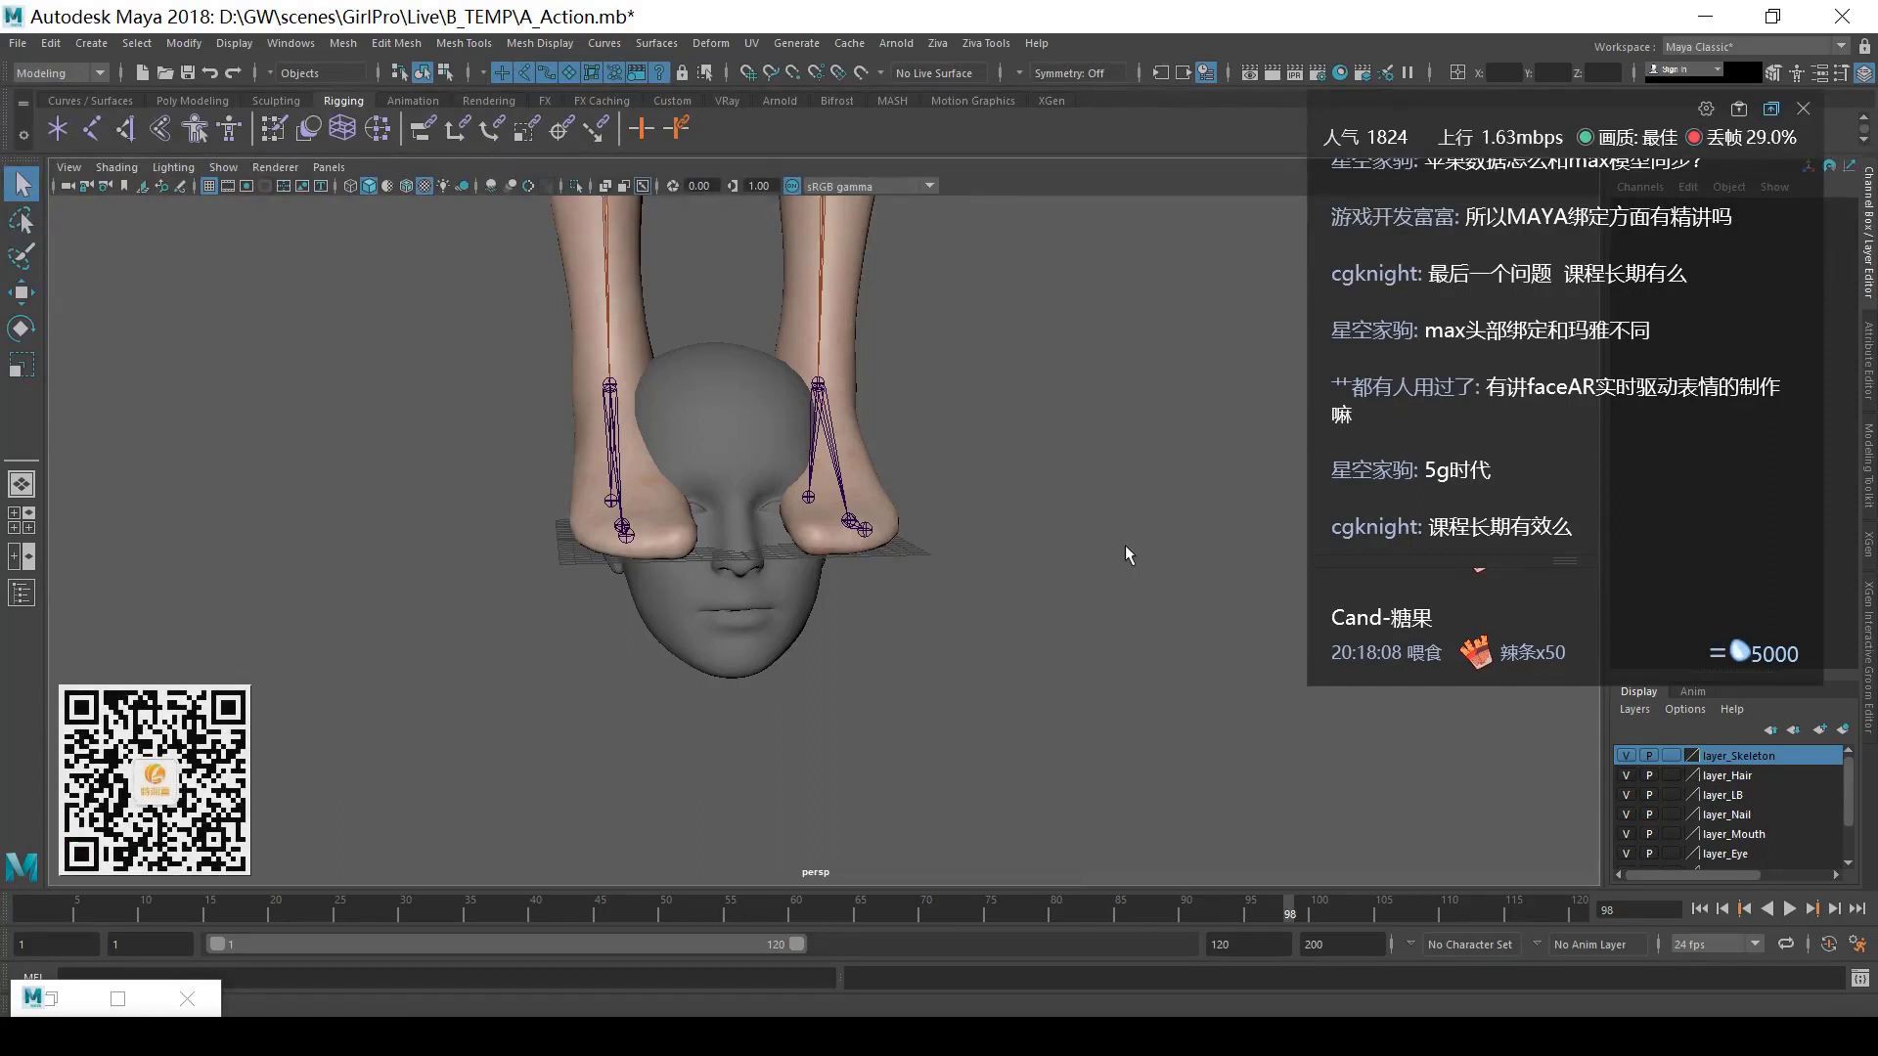
{"action": "left_click_drag", "start_coordinate": [1098, 554], "coordinate": [996, 566], "text": "alt"}
{"action": "scroll", "coordinate": [1031, 508], "scroll_direction": "down", "scroll_amount": 3}
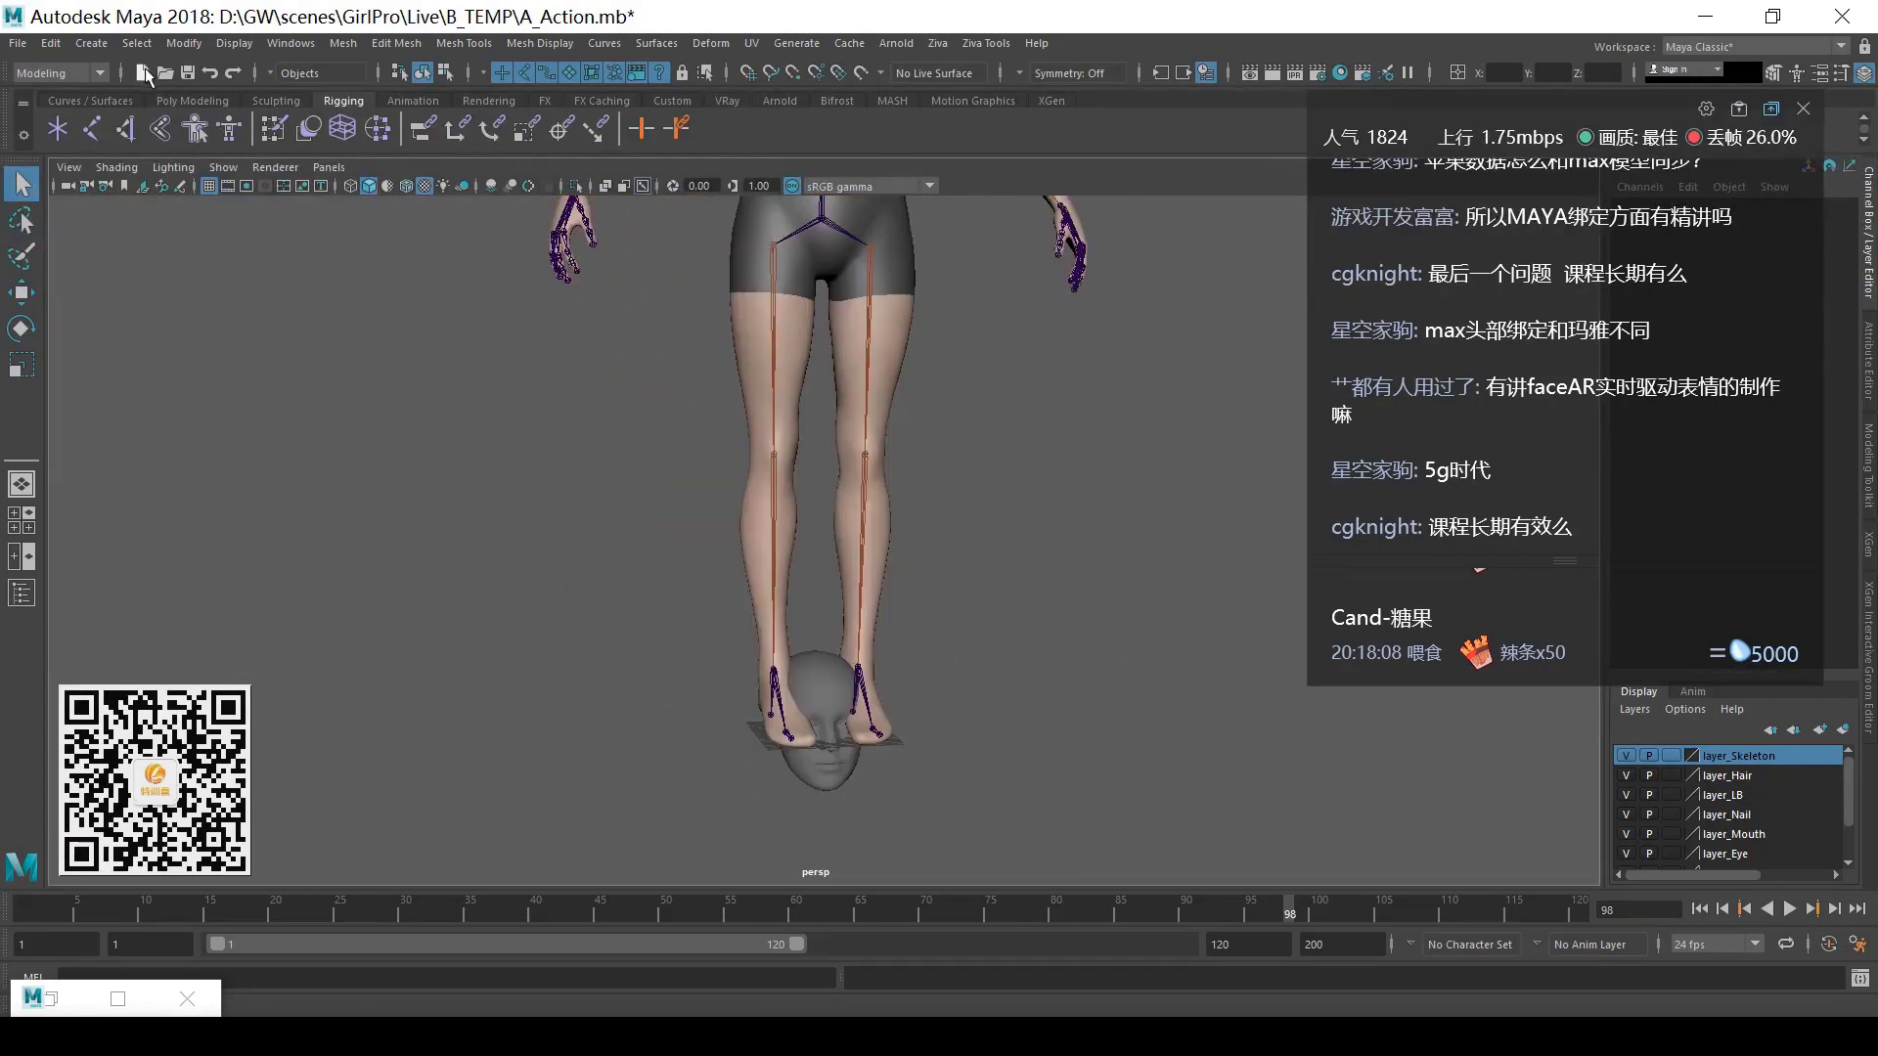
- Start a new empty scene and browse the GirlPro/Live project folders for scene files, looking into A_ACT
{"action": "key", "text": "ctrl+o"}
{"action": "left_click", "coordinate": [939, 529]}
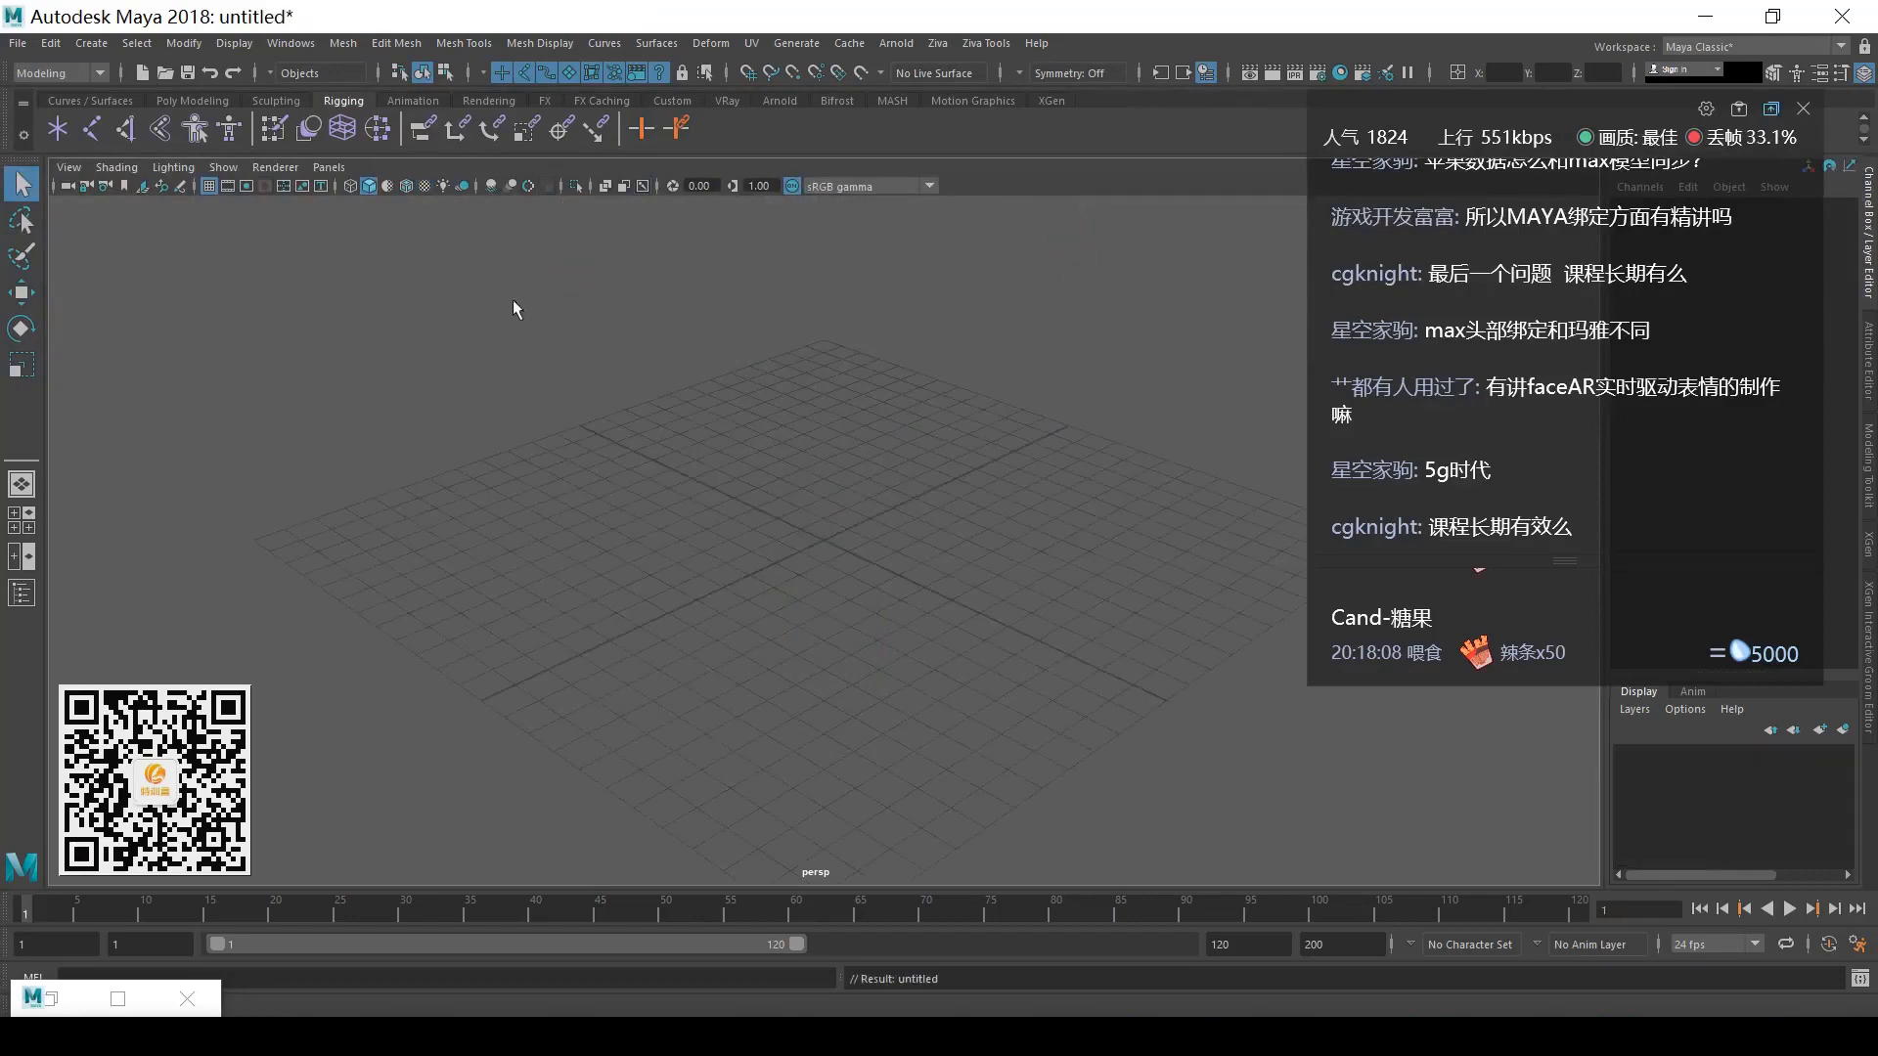
{"action": "left_click", "coordinate": [169, 76]}
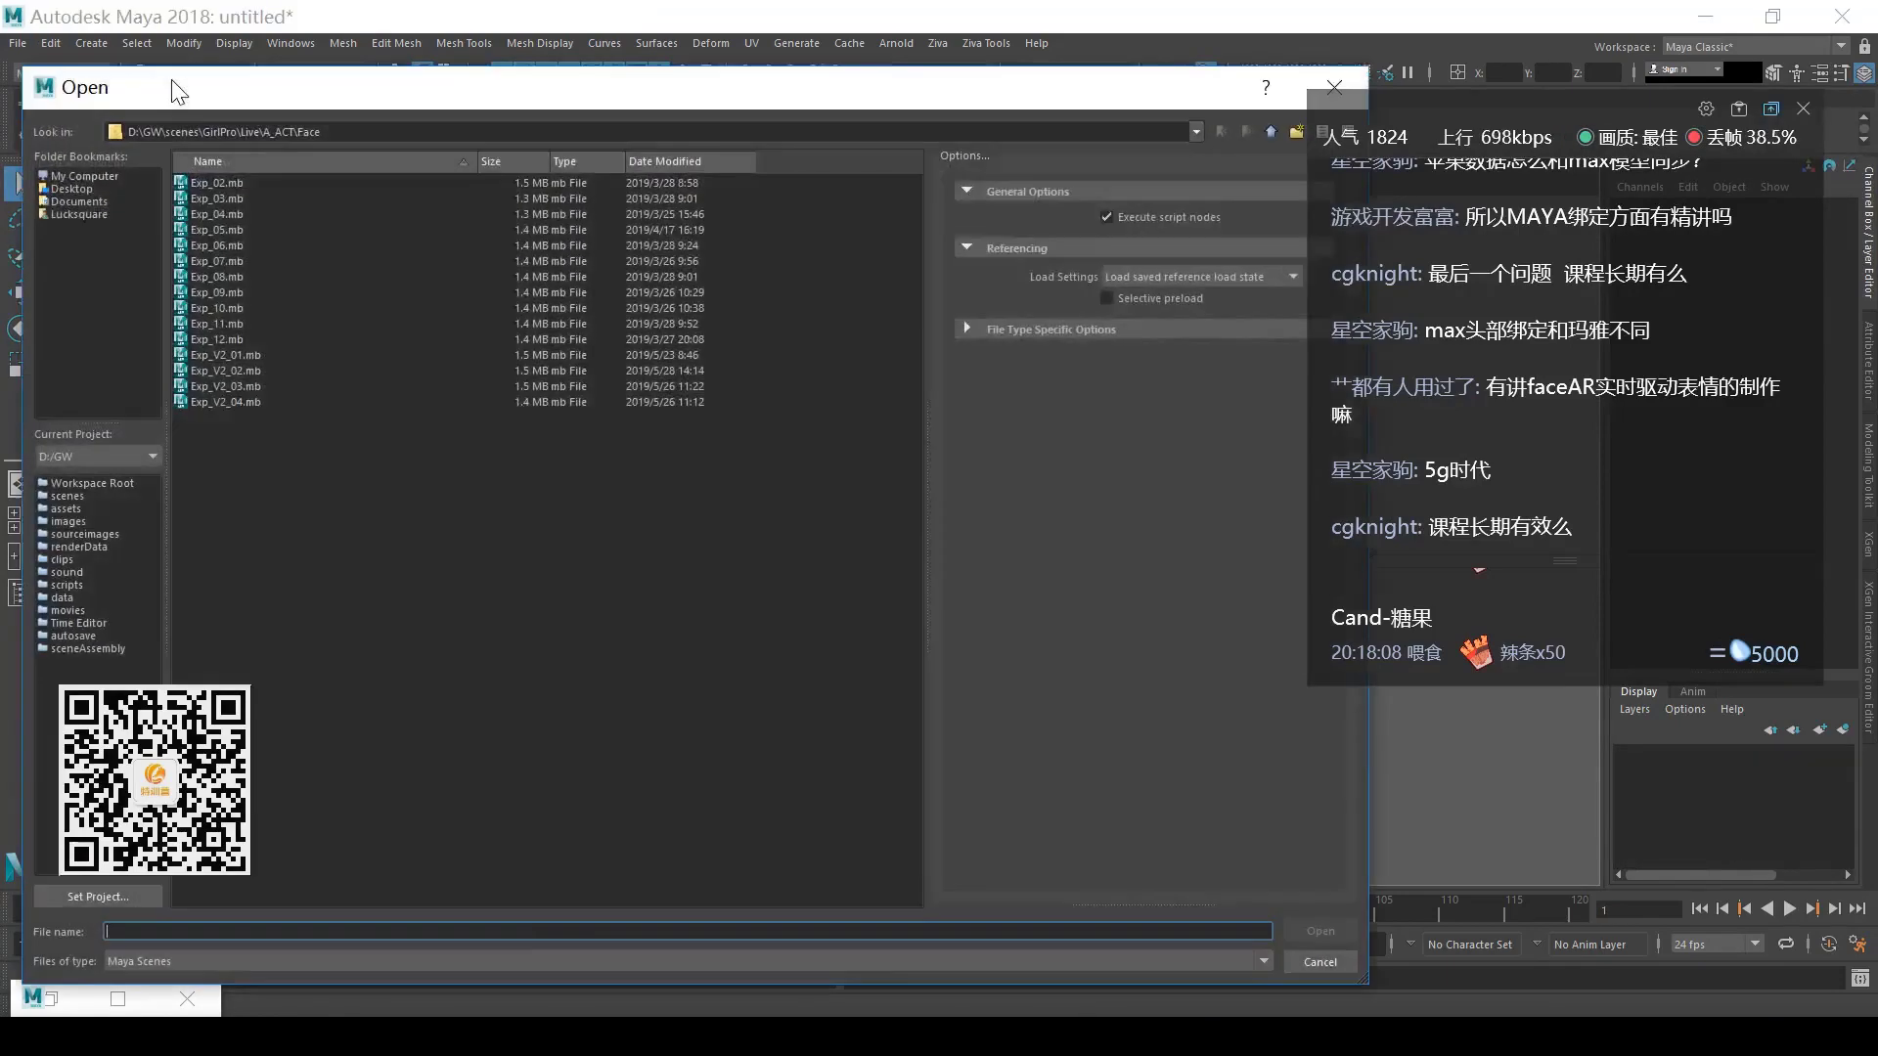
{"action": "left_click", "coordinate": [1270, 132]}
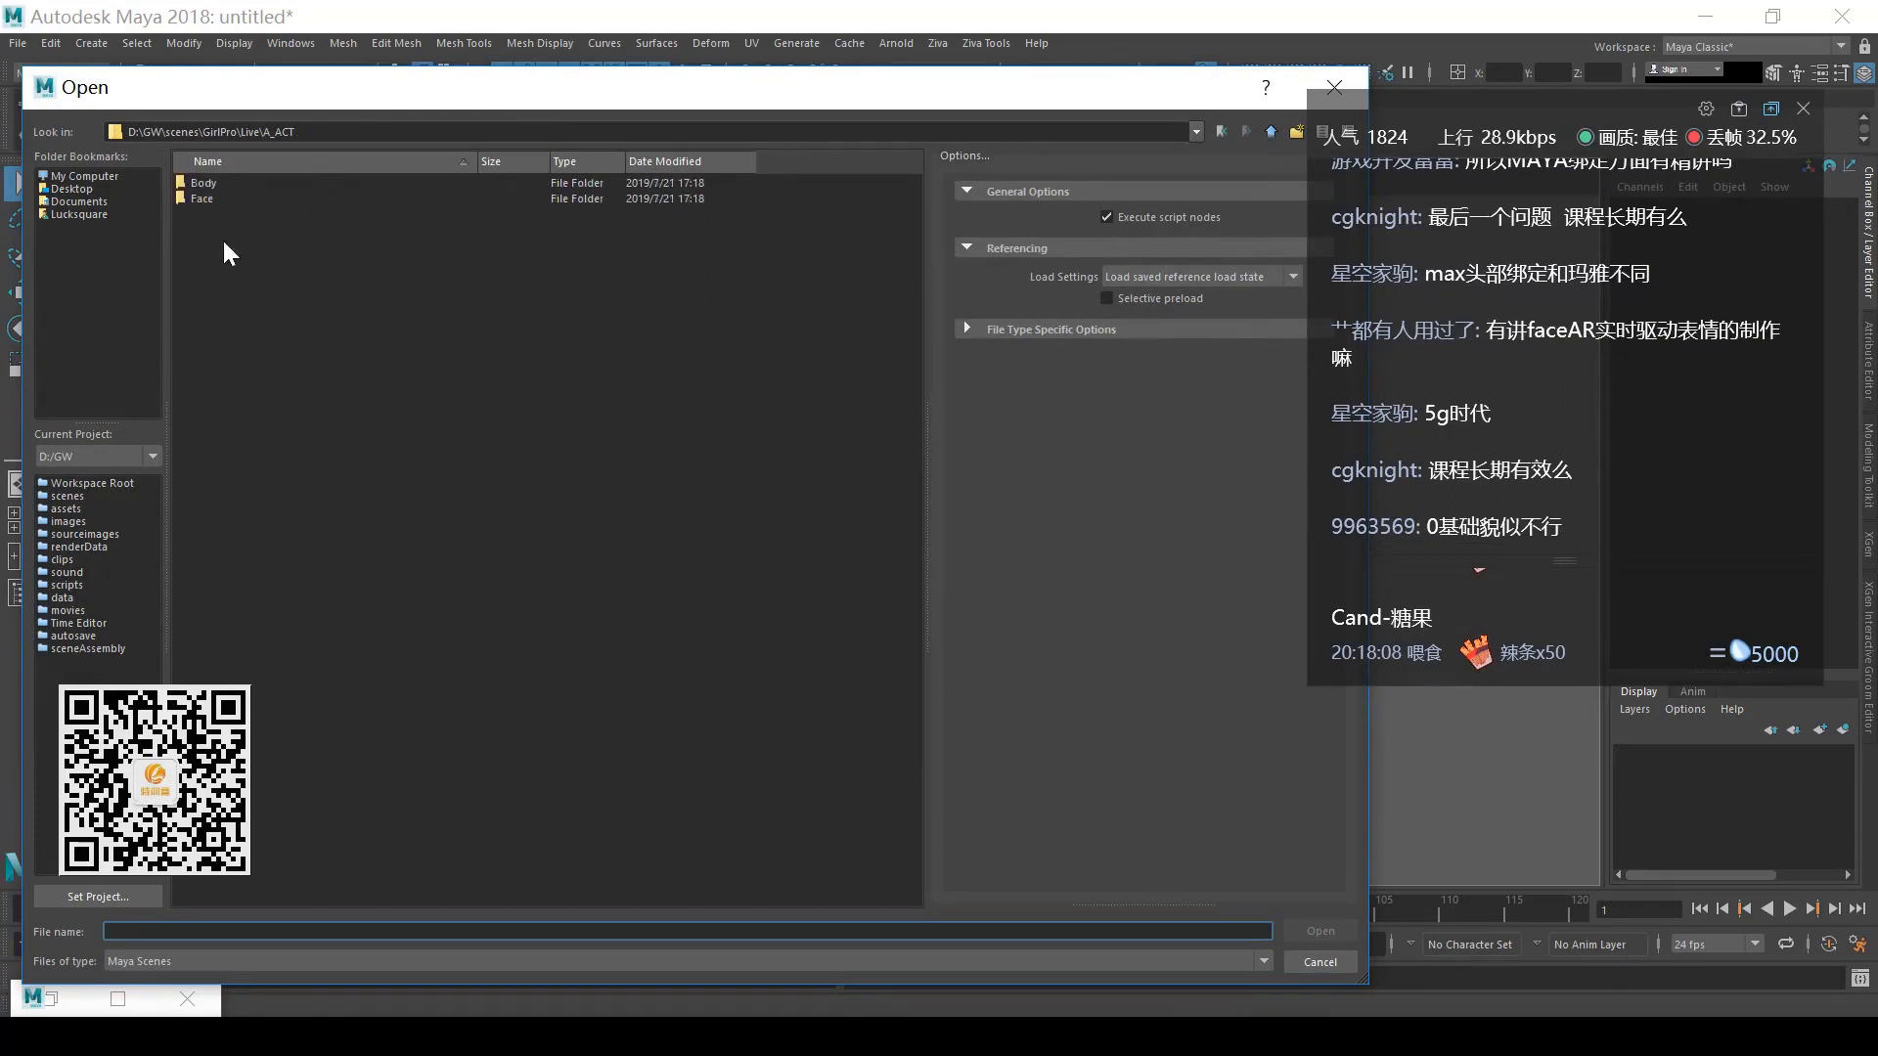
{"action": "left_click", "coordinate": [88, 497]}
{"action": "double_click", "coordinate": [207, 198]}
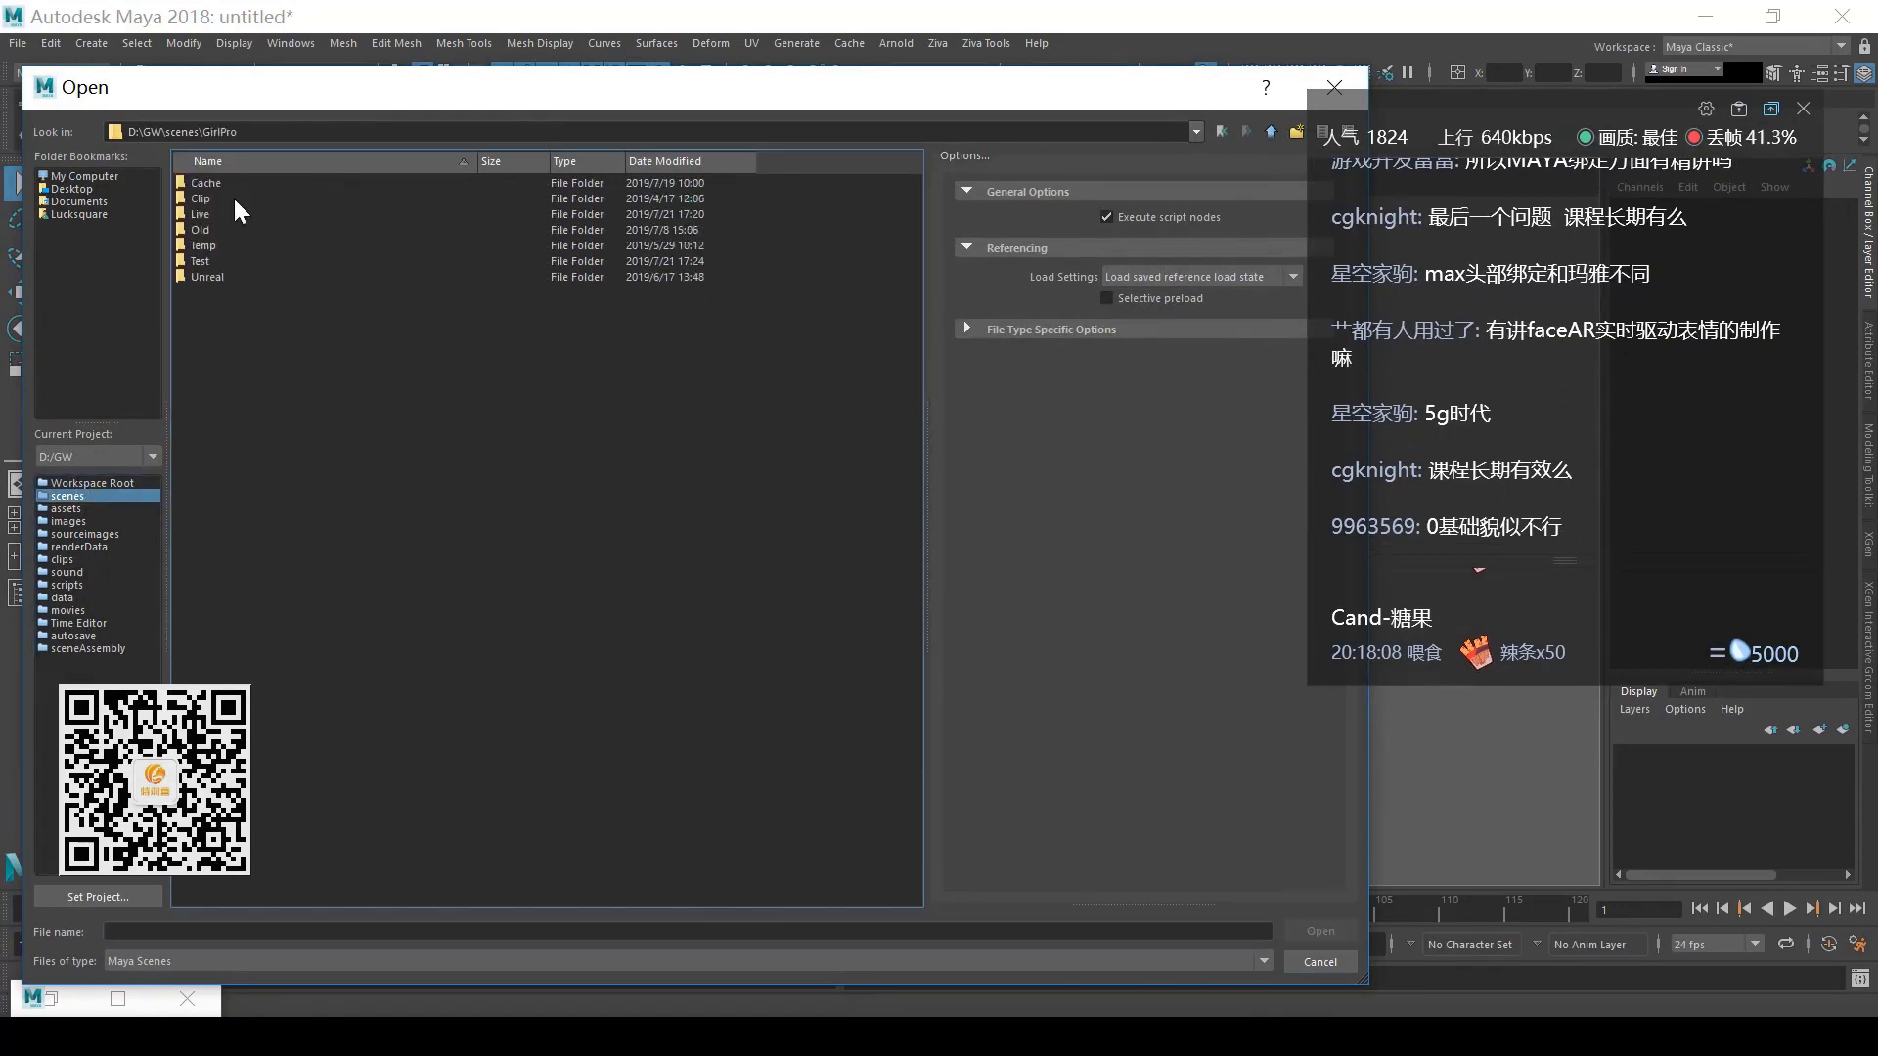
{"action": "double_click", "coordinate": [225, 213]}
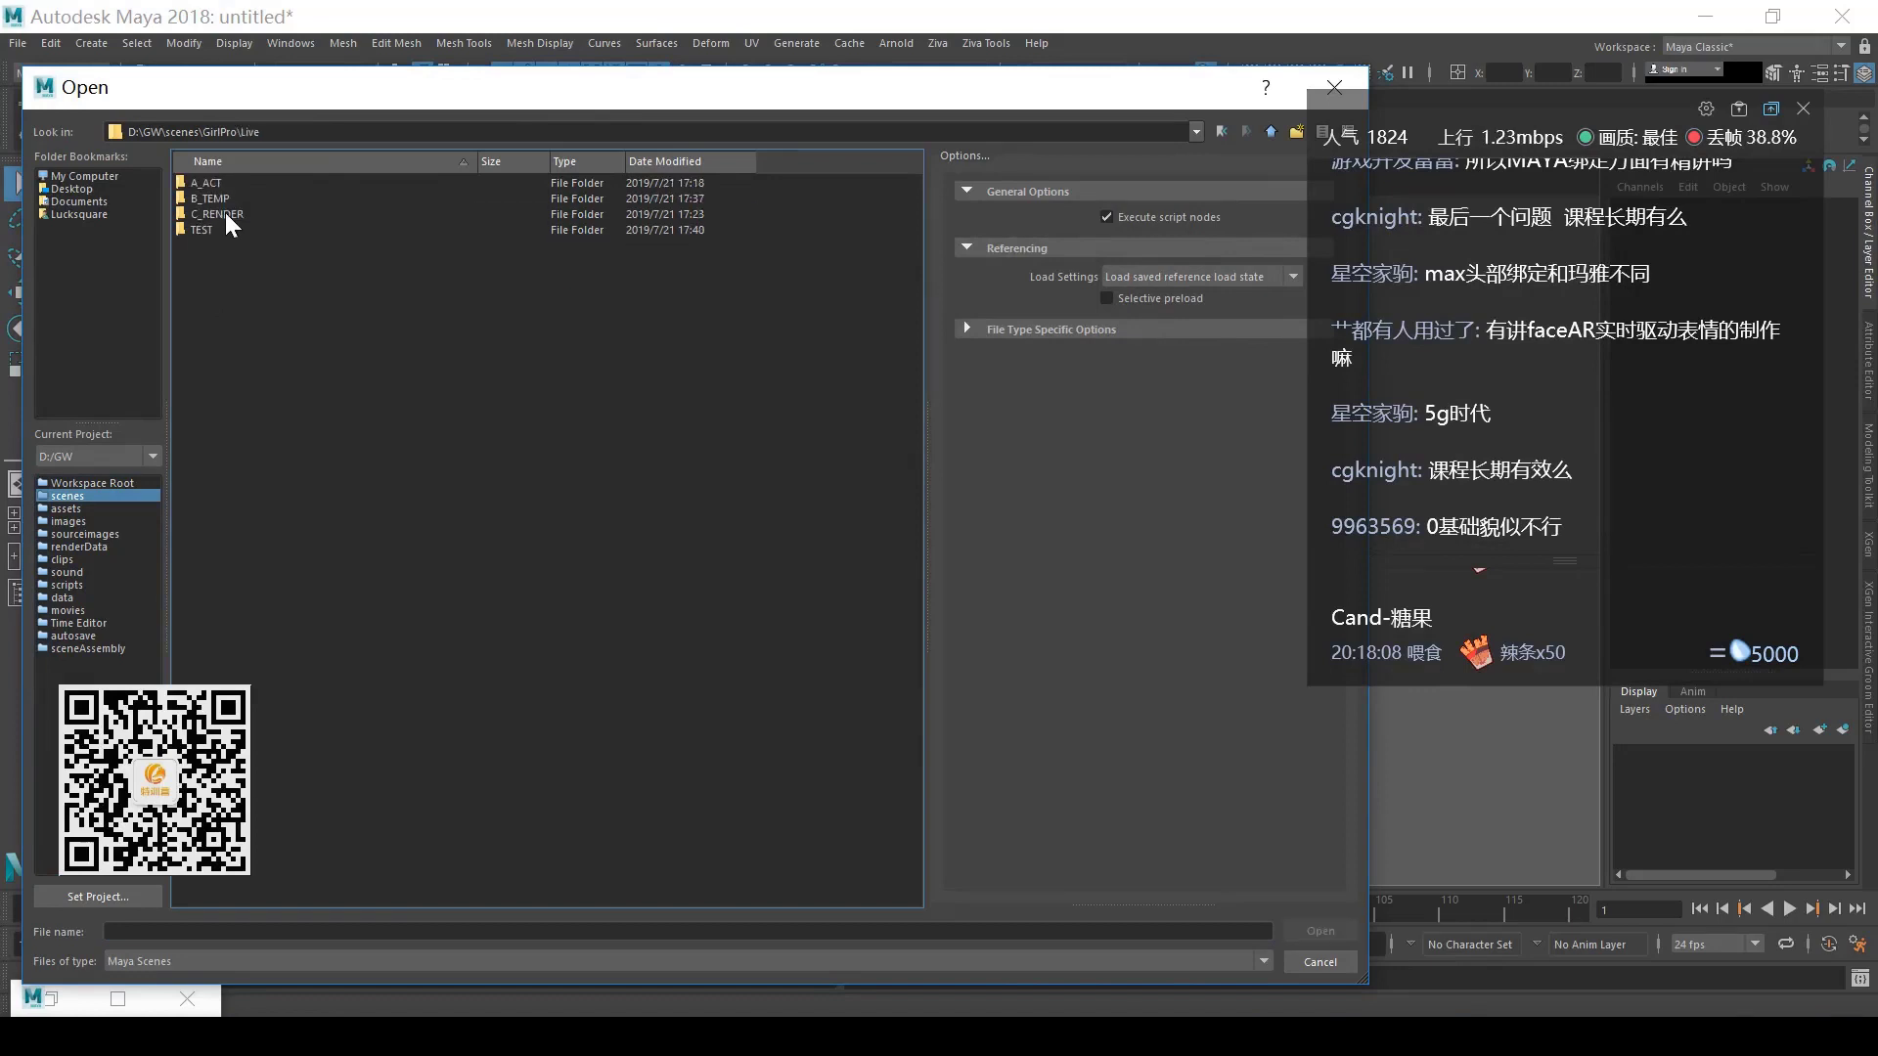
{"action": "double_click", "coordinate": [225, 185]}
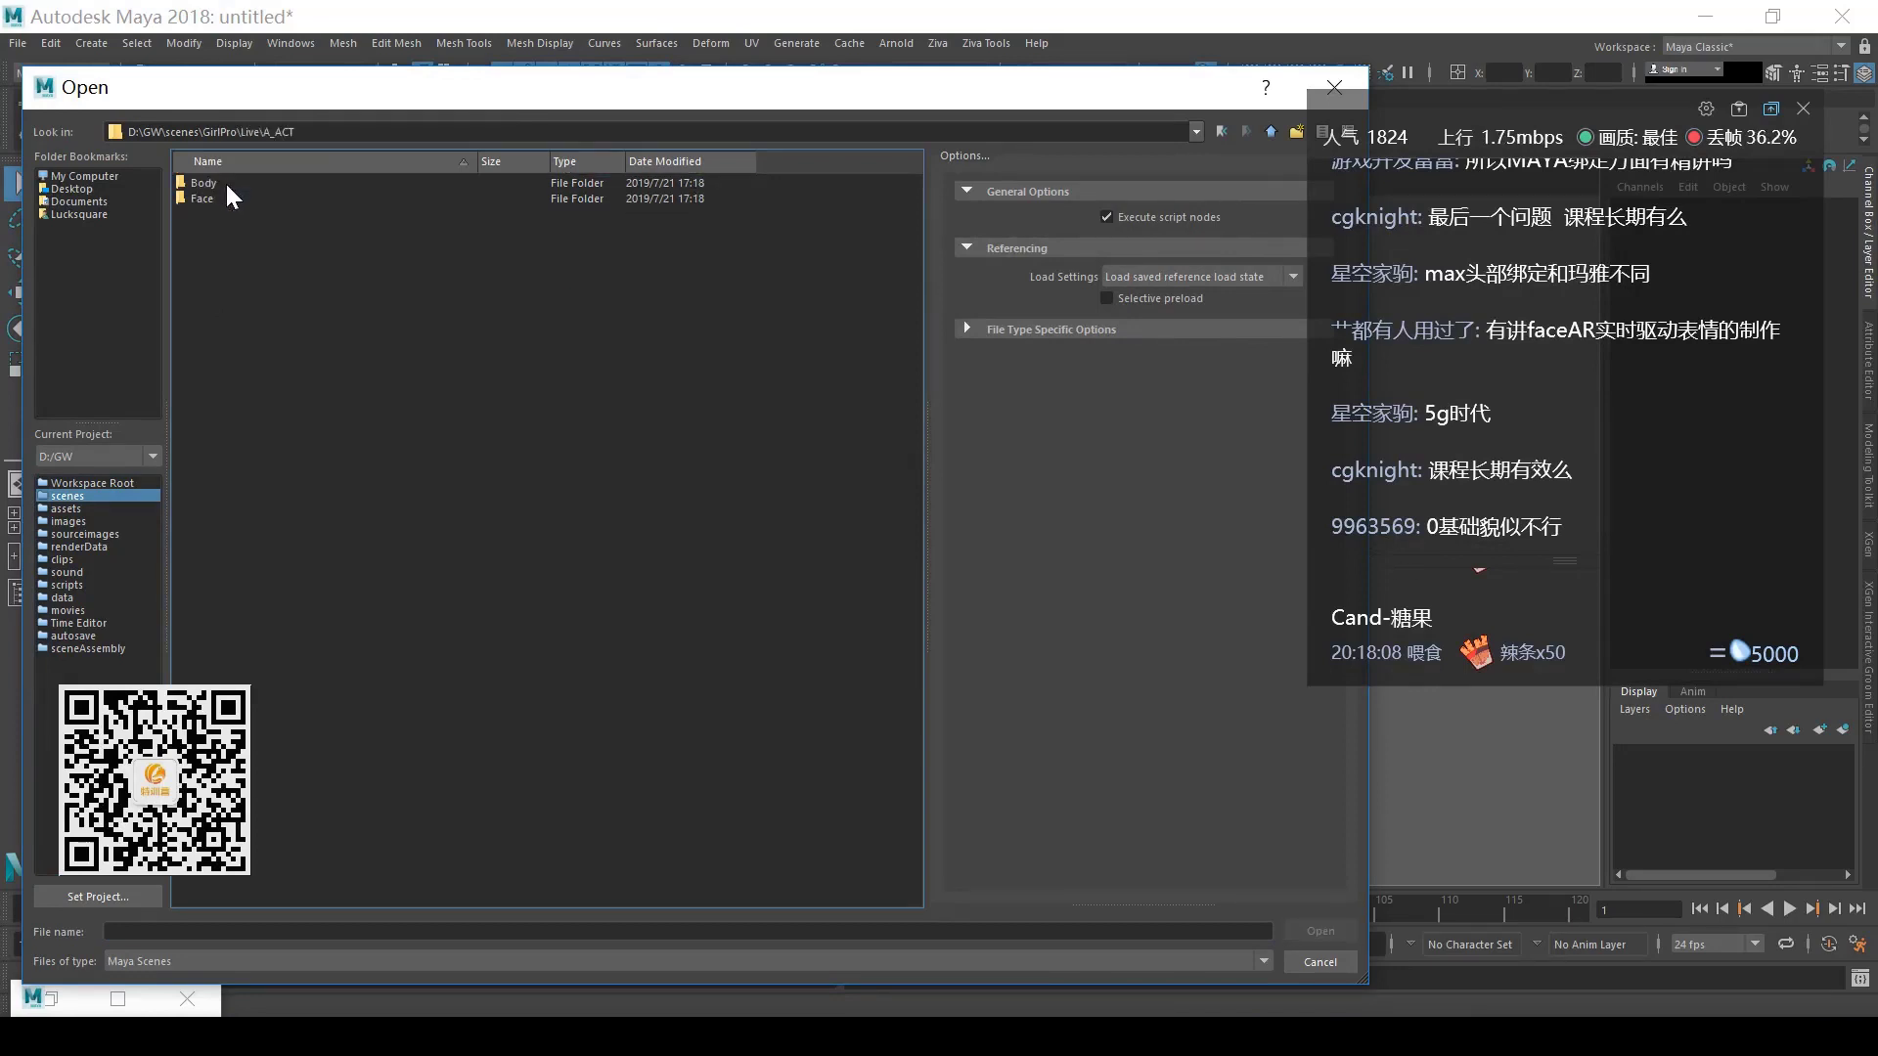
- Open the scene D_Skin.mb from the GirlPro/Live/B_TEMP folder
{"action": "left_click", "coordinate": [1267, 132]}
{"action": "double_click", "coordinate": [211, 198]}
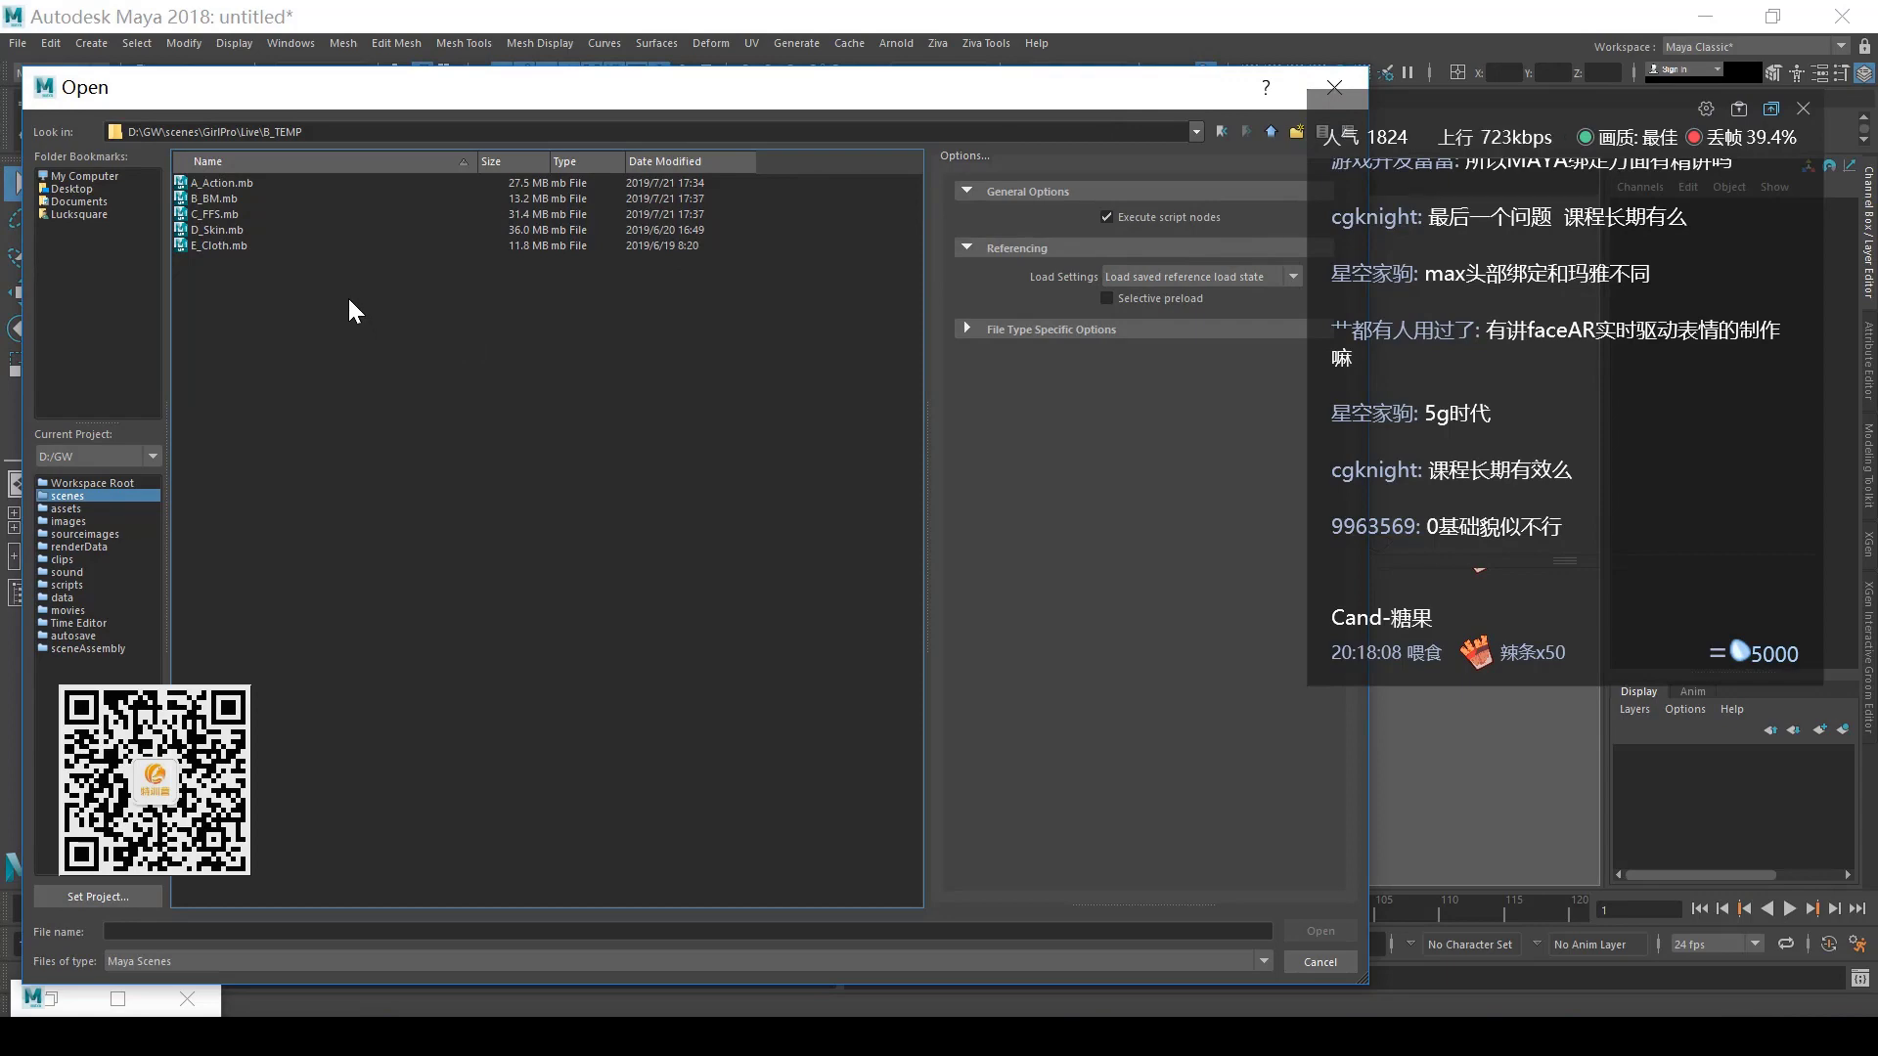
{"action": "left_click", "coordinate": [241, 230]}
{"action": "double_click", "coordinate": [241, 229]}
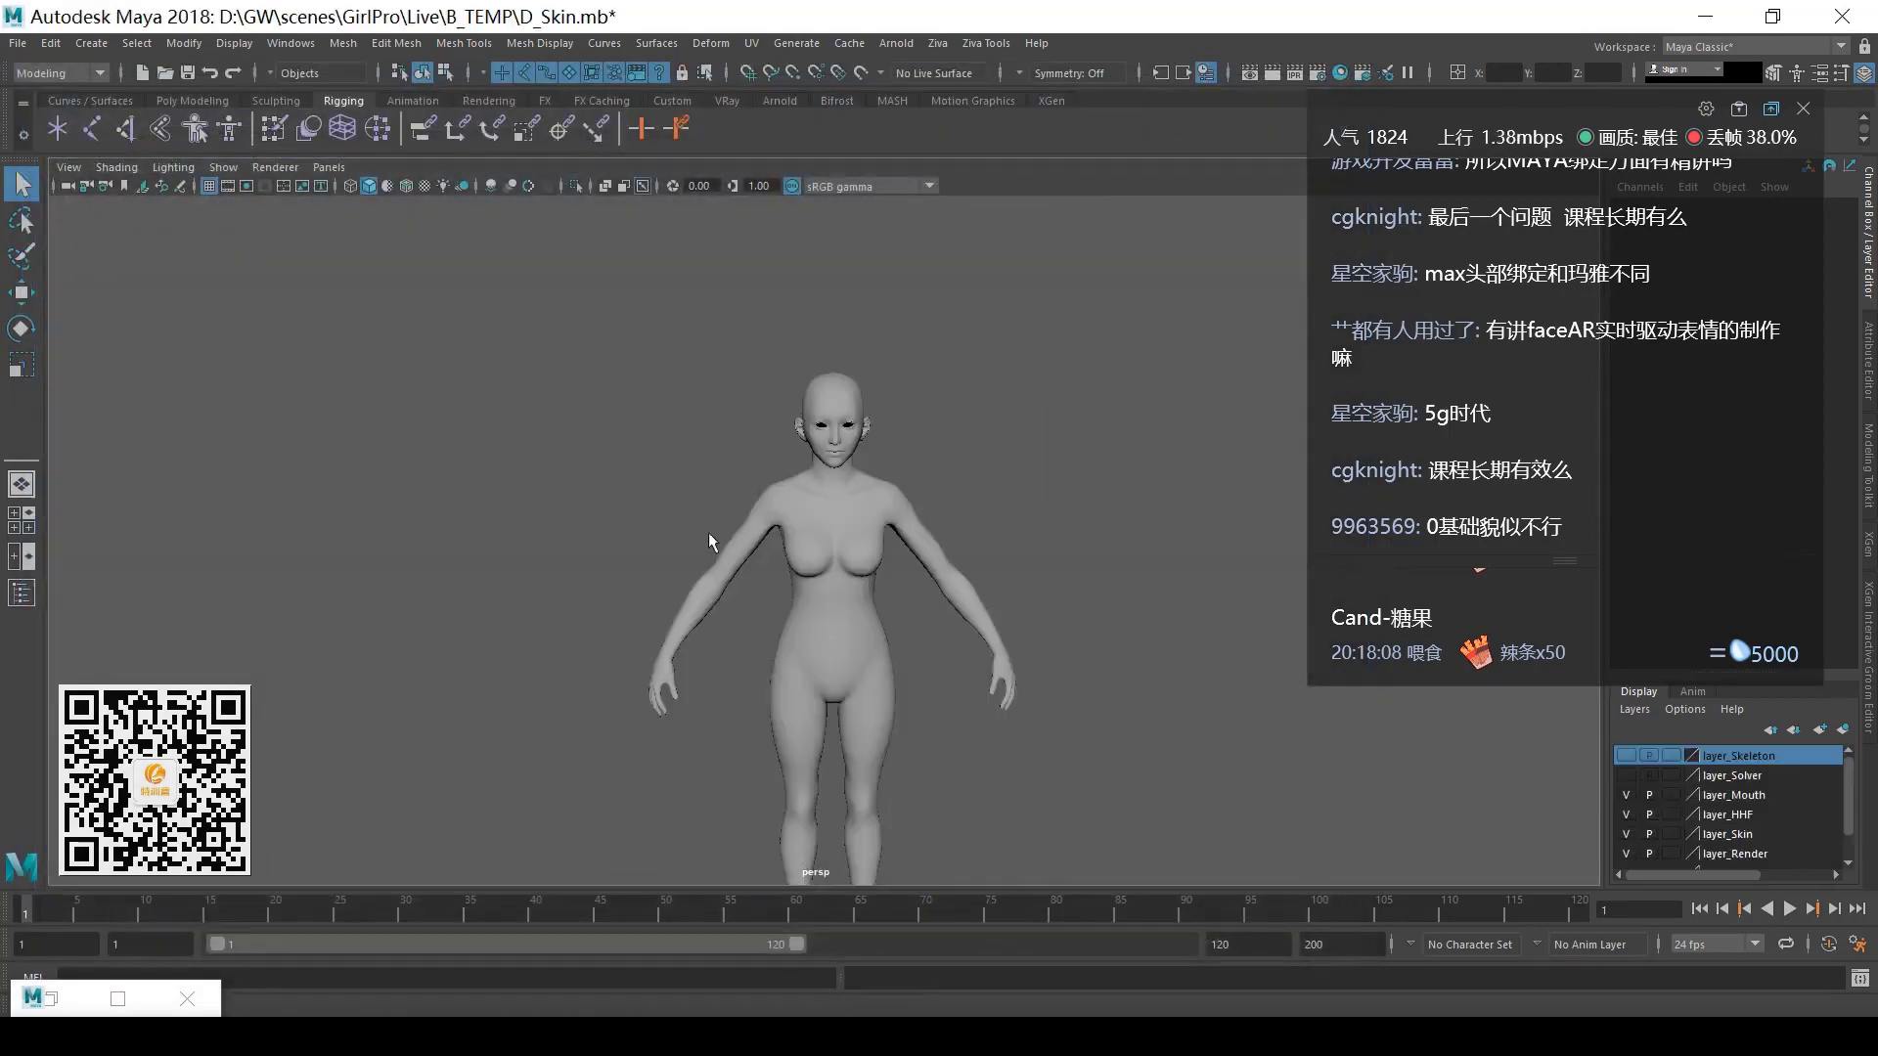
- Examine the skin model's head and shoulders from the side and front, briefly selecting the head meshes to view their wireframe
{"action": "right_click_drag", "start_coordinate": [708, 533], "coordinate": [972, 519], "text": "alt"}
{"action": "middle_click_drag", "start_coordinate": [972, 518], "coordinate": [901, 614], "text": "alt"}
{"action": "right_click_drag", "start_coordinate": [901, 615], "coordinate": [1088, 639], "text": "alt"}
{"action": "left_click_drag", "start_coordinate": [1088, 640], "coordinate": [804, 618], "text": "alt"}
{"action": "right_click_drag", "start_coordinate": [804, 618], "coordinate": [1121, 678], "text": "alt"}
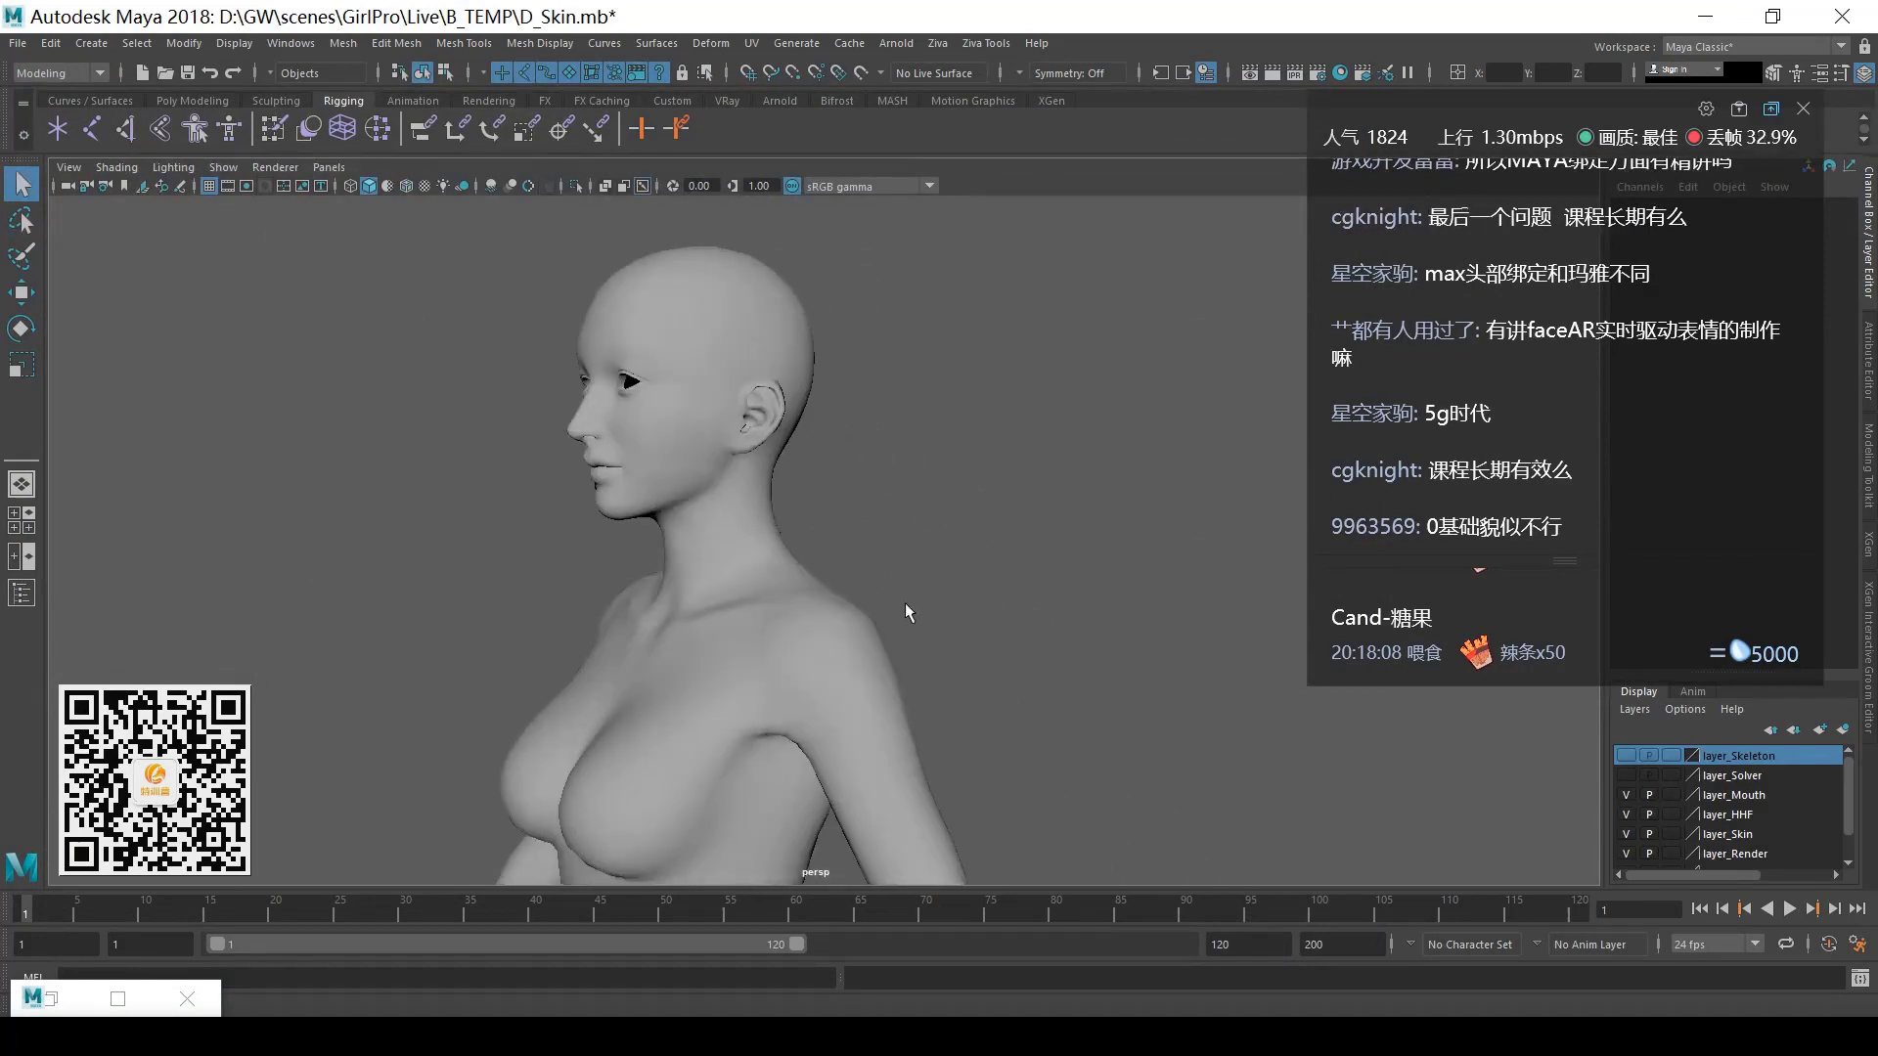
{"action": "left_click_drag", "start_coordinate": [1121, 678], "coordinate": [1052, 646], "text": "alt"}
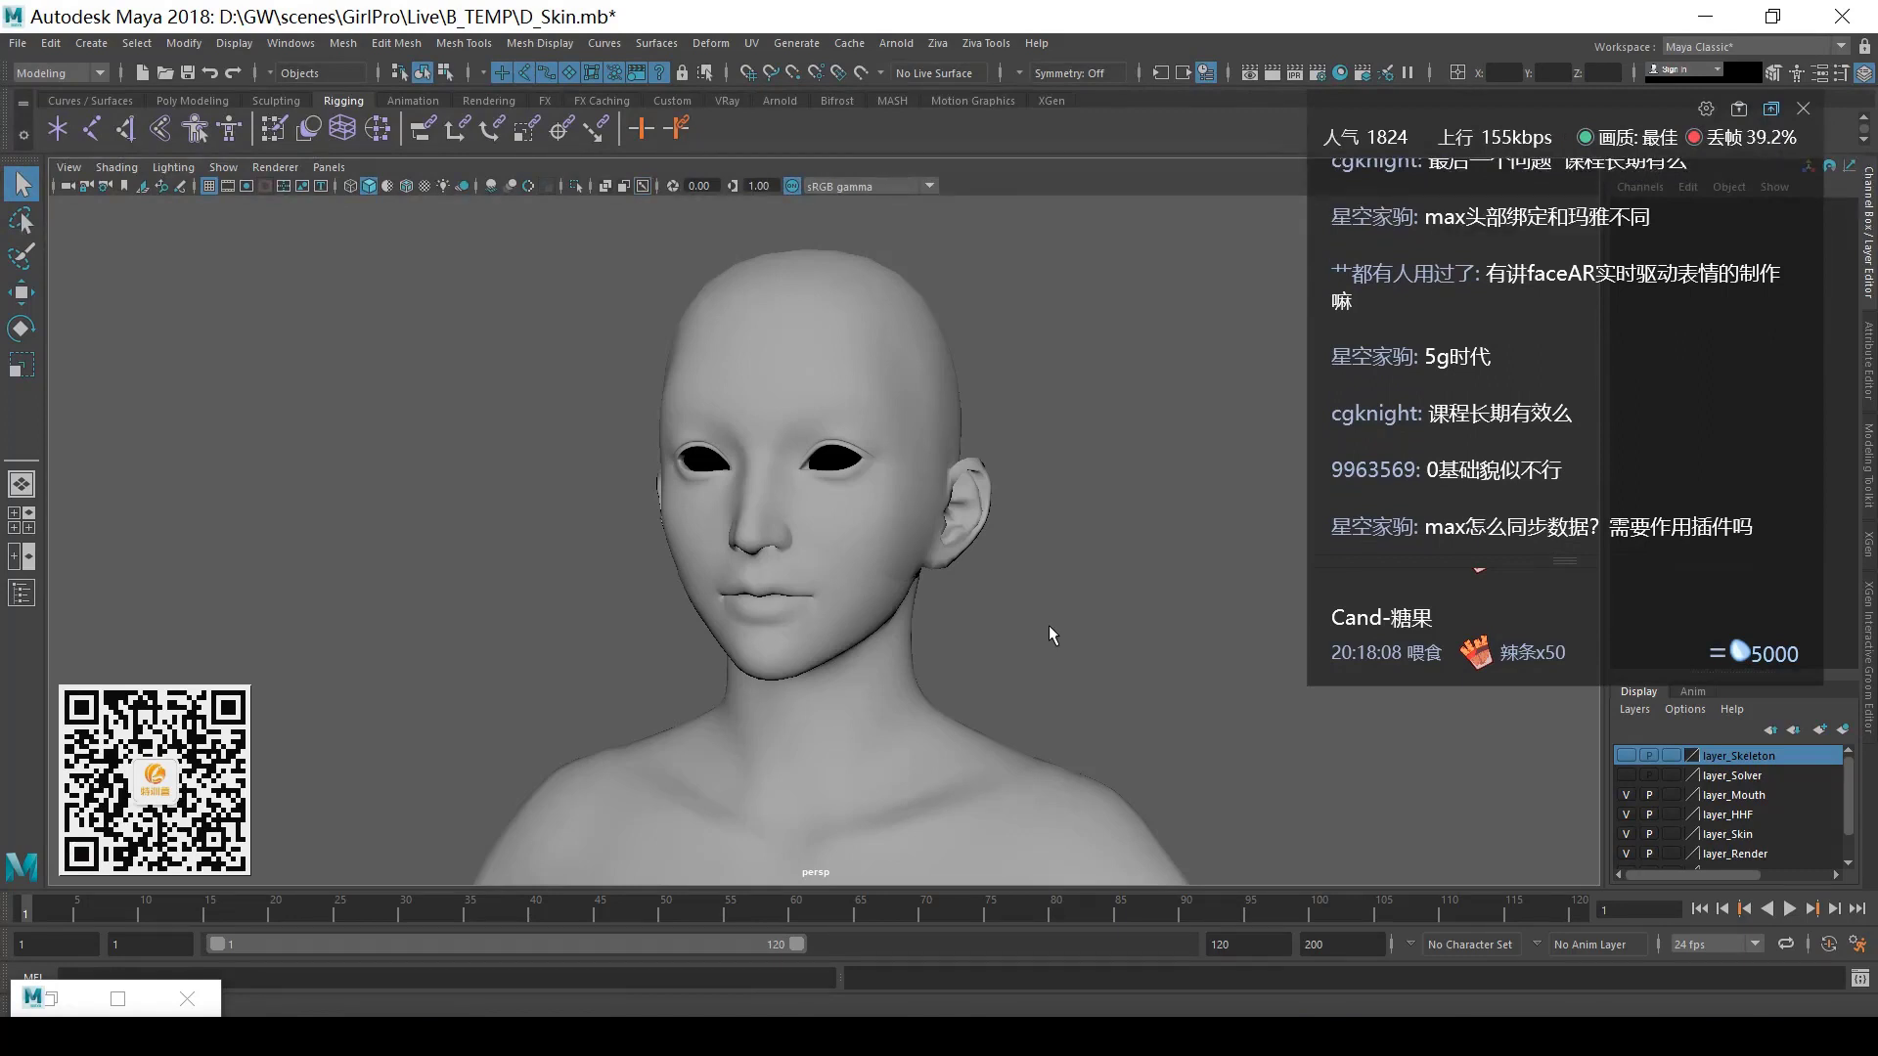
{"action": "scroll", "coordinate": [1049, 625], "scroll_direction": "down", "scroll_amount": 2}
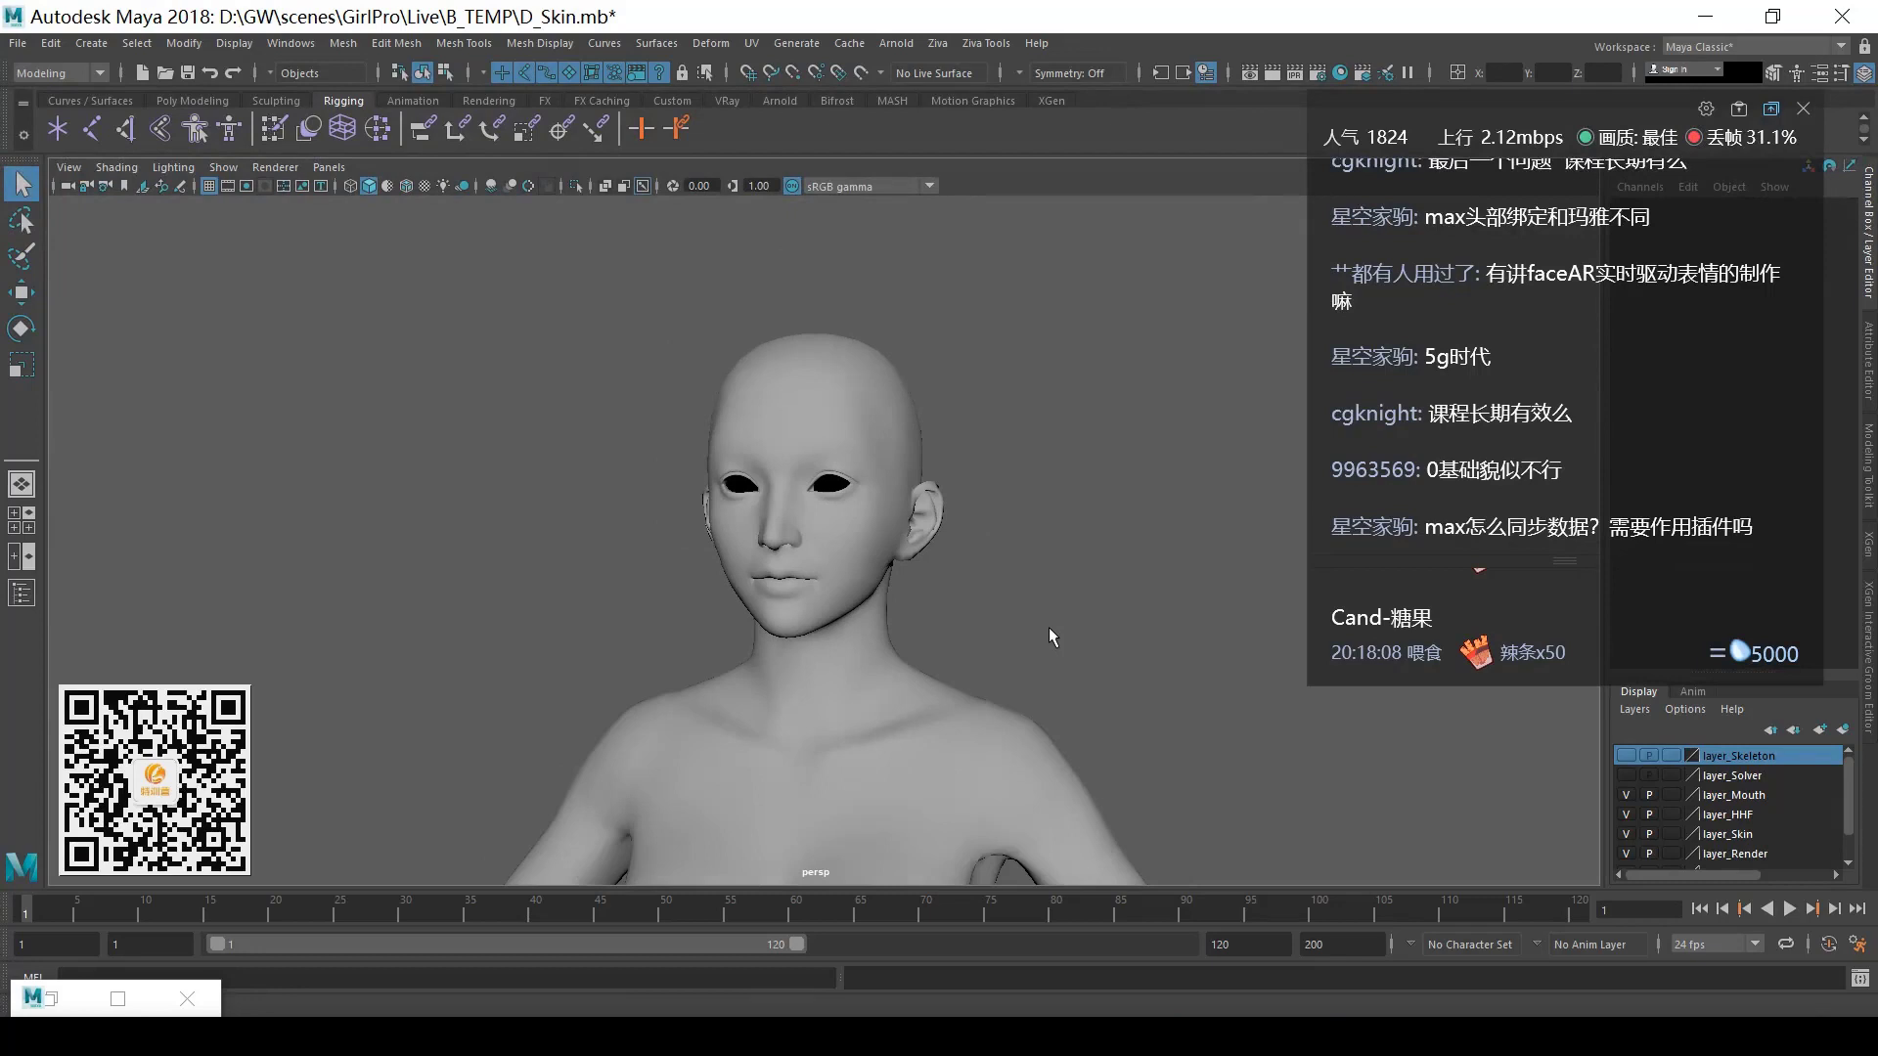
{"action": "scroll", "coordinate": [1101, 485], "scroll_direction": "up", "scroll_amount": 3}
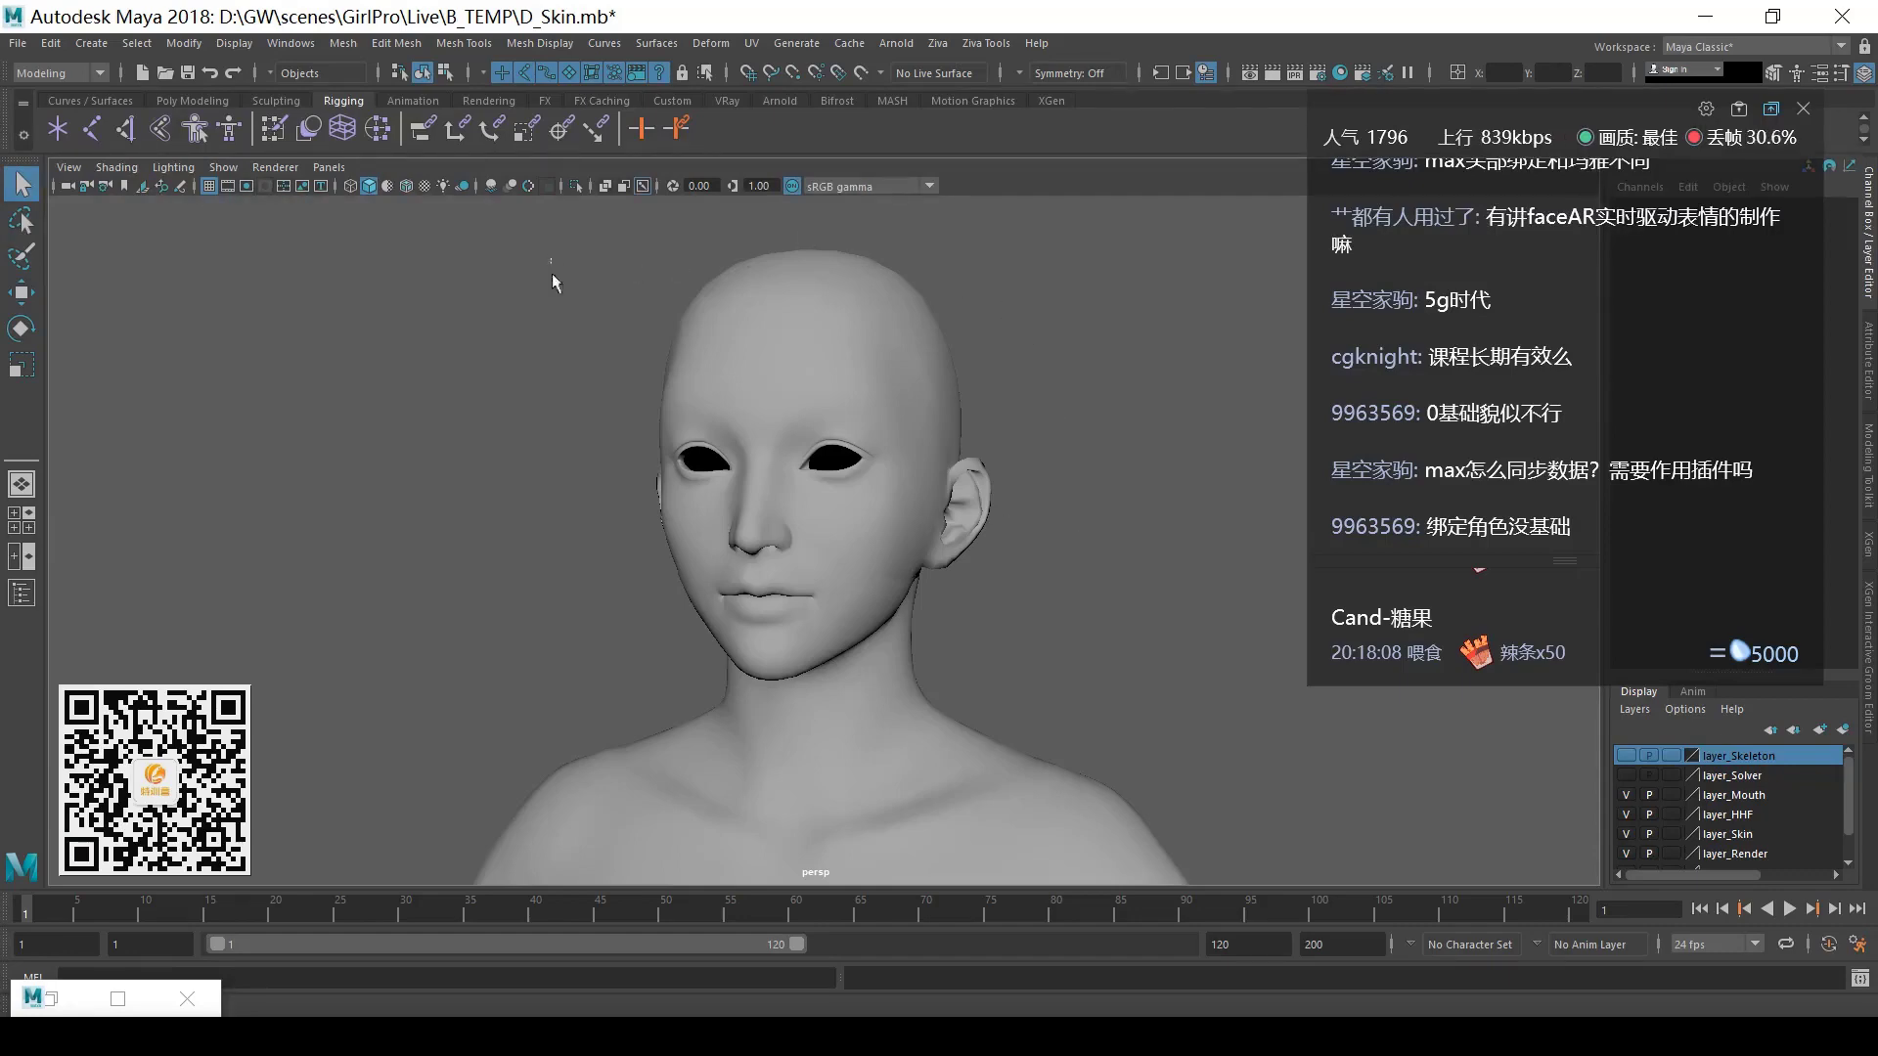
{"action": "left_click_drag", "start_coordinate": [552, 259], "coordinate": [1019, 763]}
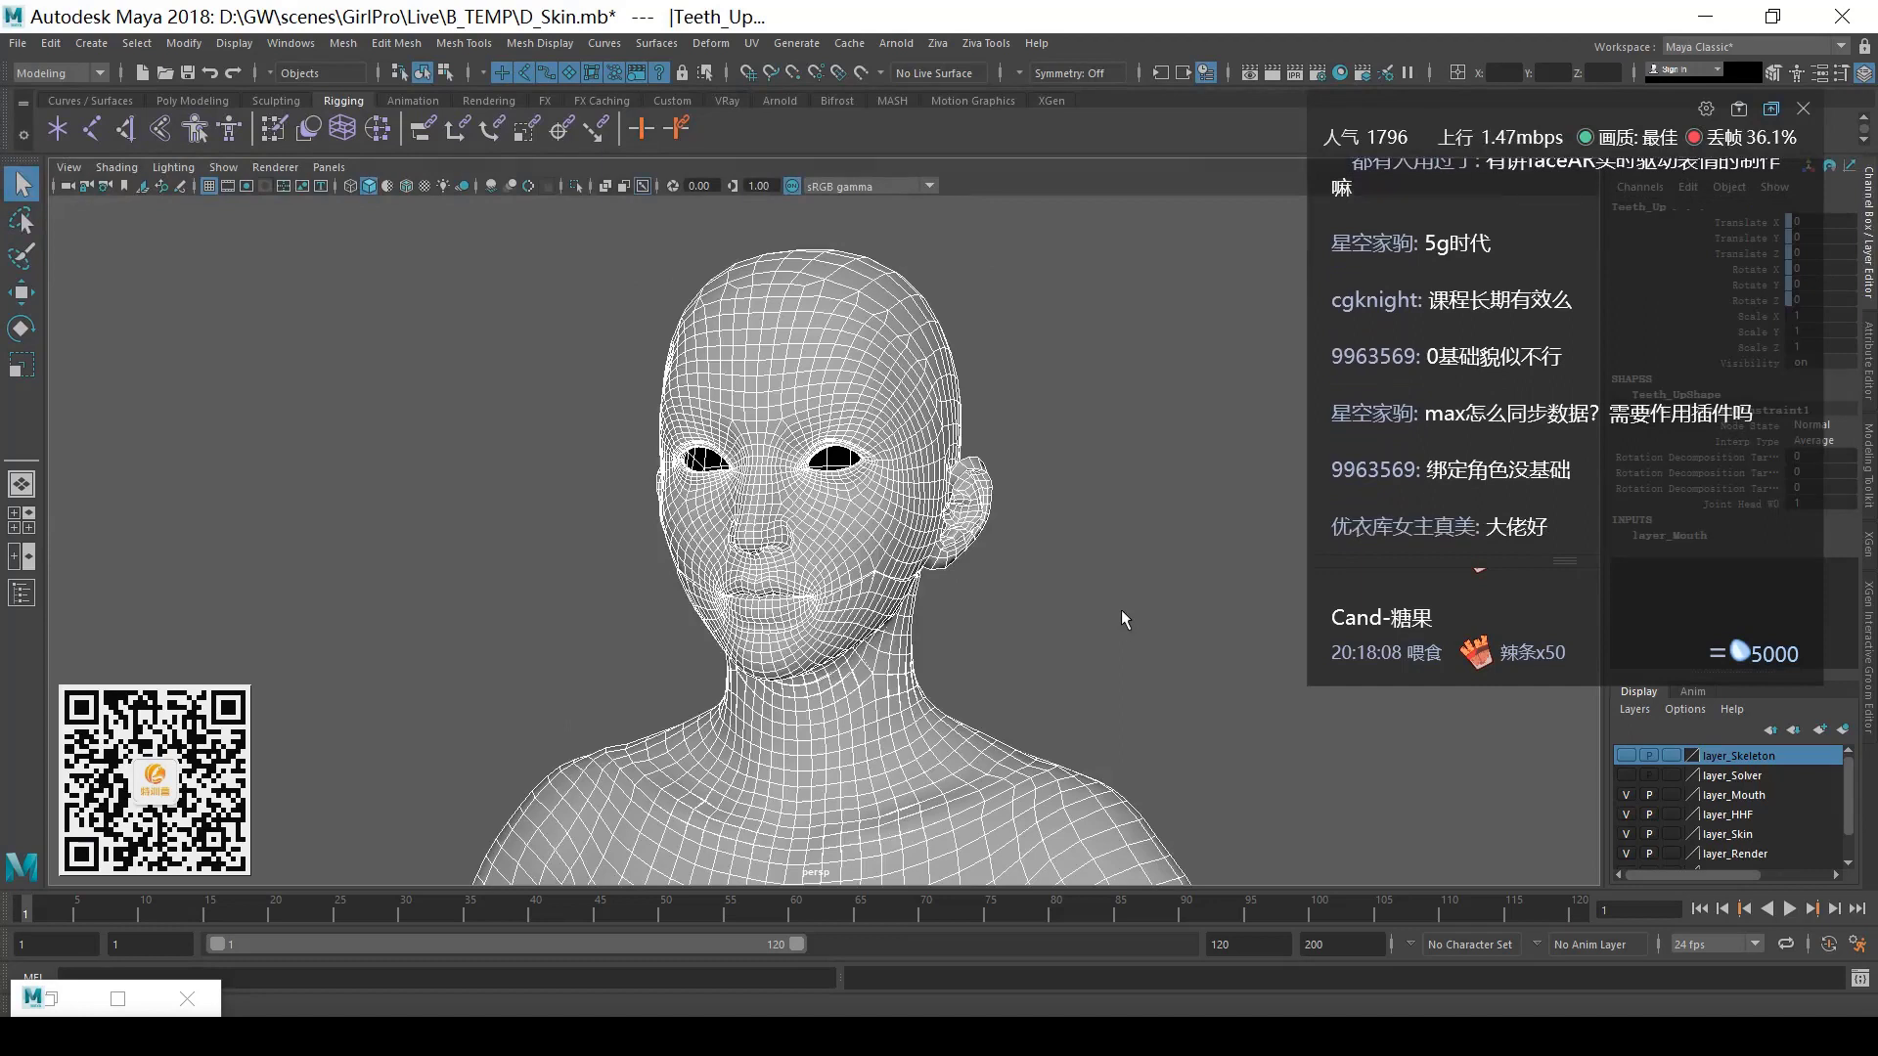
{"action": "left_click", "coordinate": [1122, 611]}
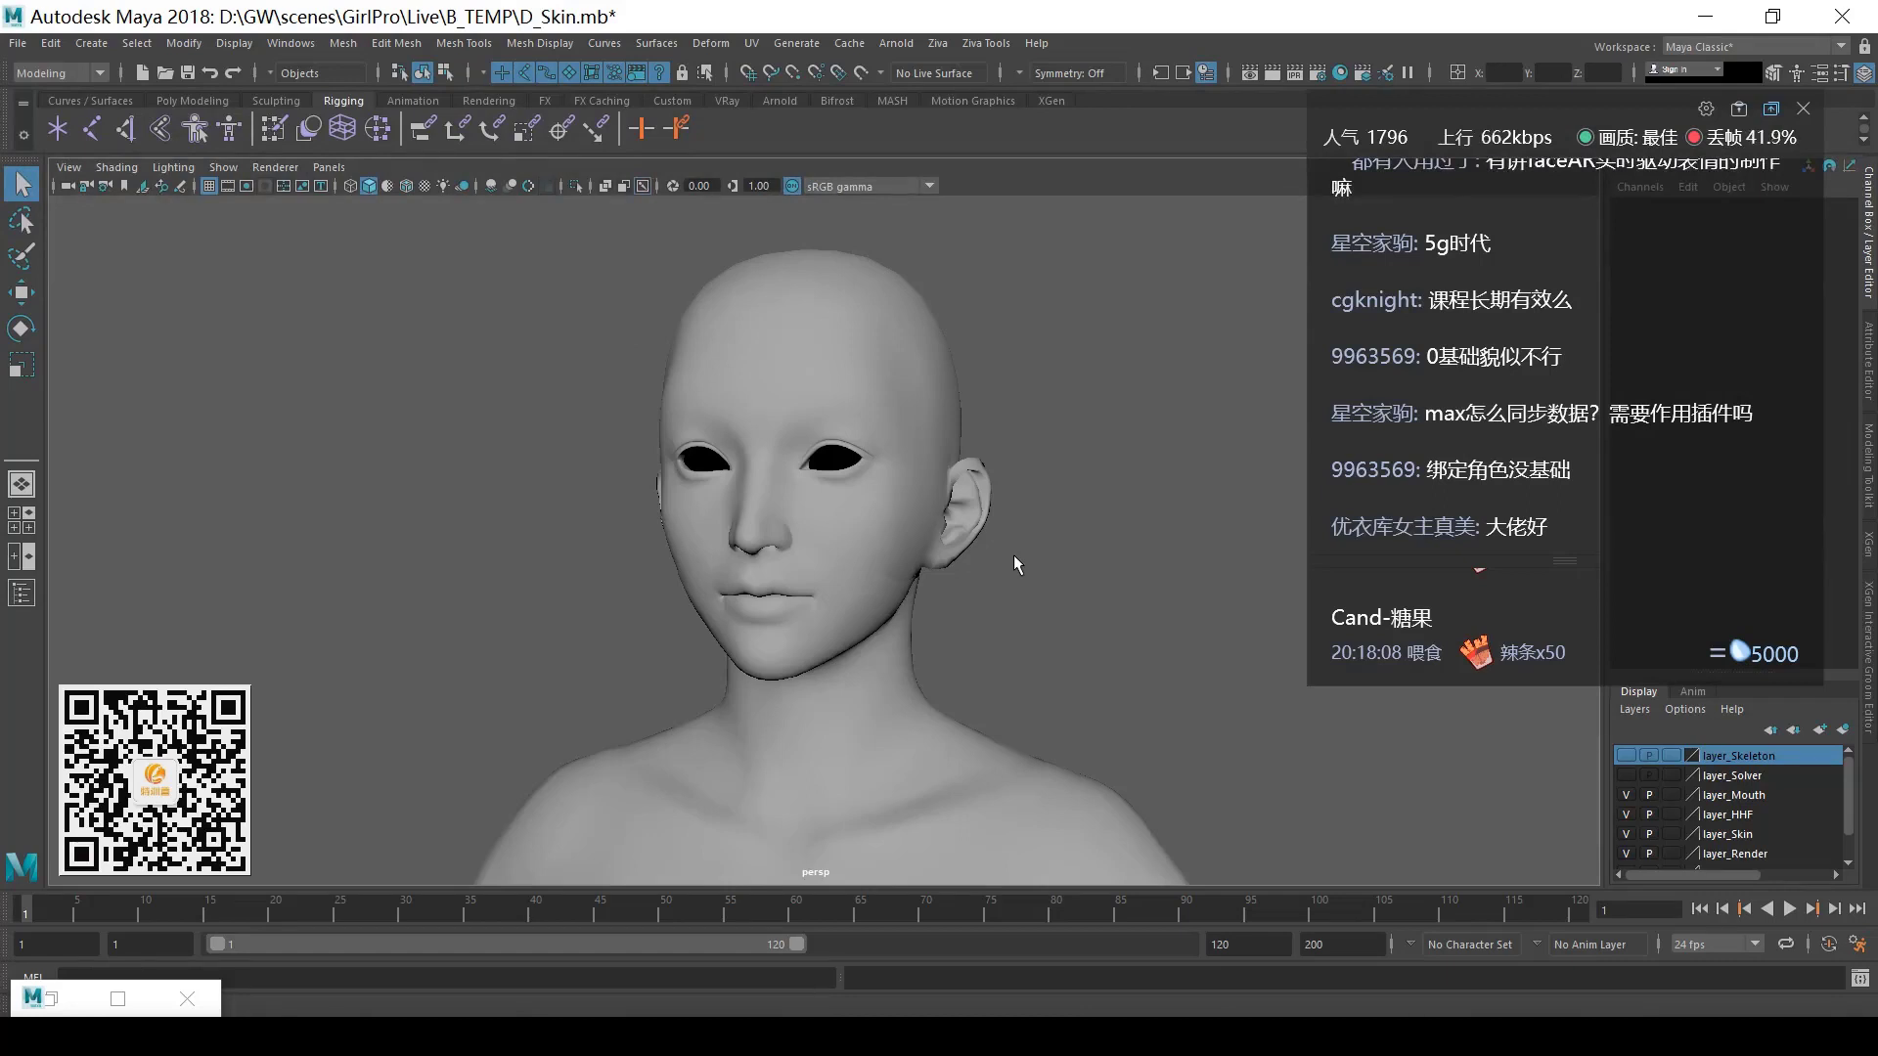
- Inspect the skin model's full body, from the legs and hips up to the torso and arms
{"action": "scroll", "coordinate": [1013, 555], "scroll_direction": "down", "scroll_amount": 5}
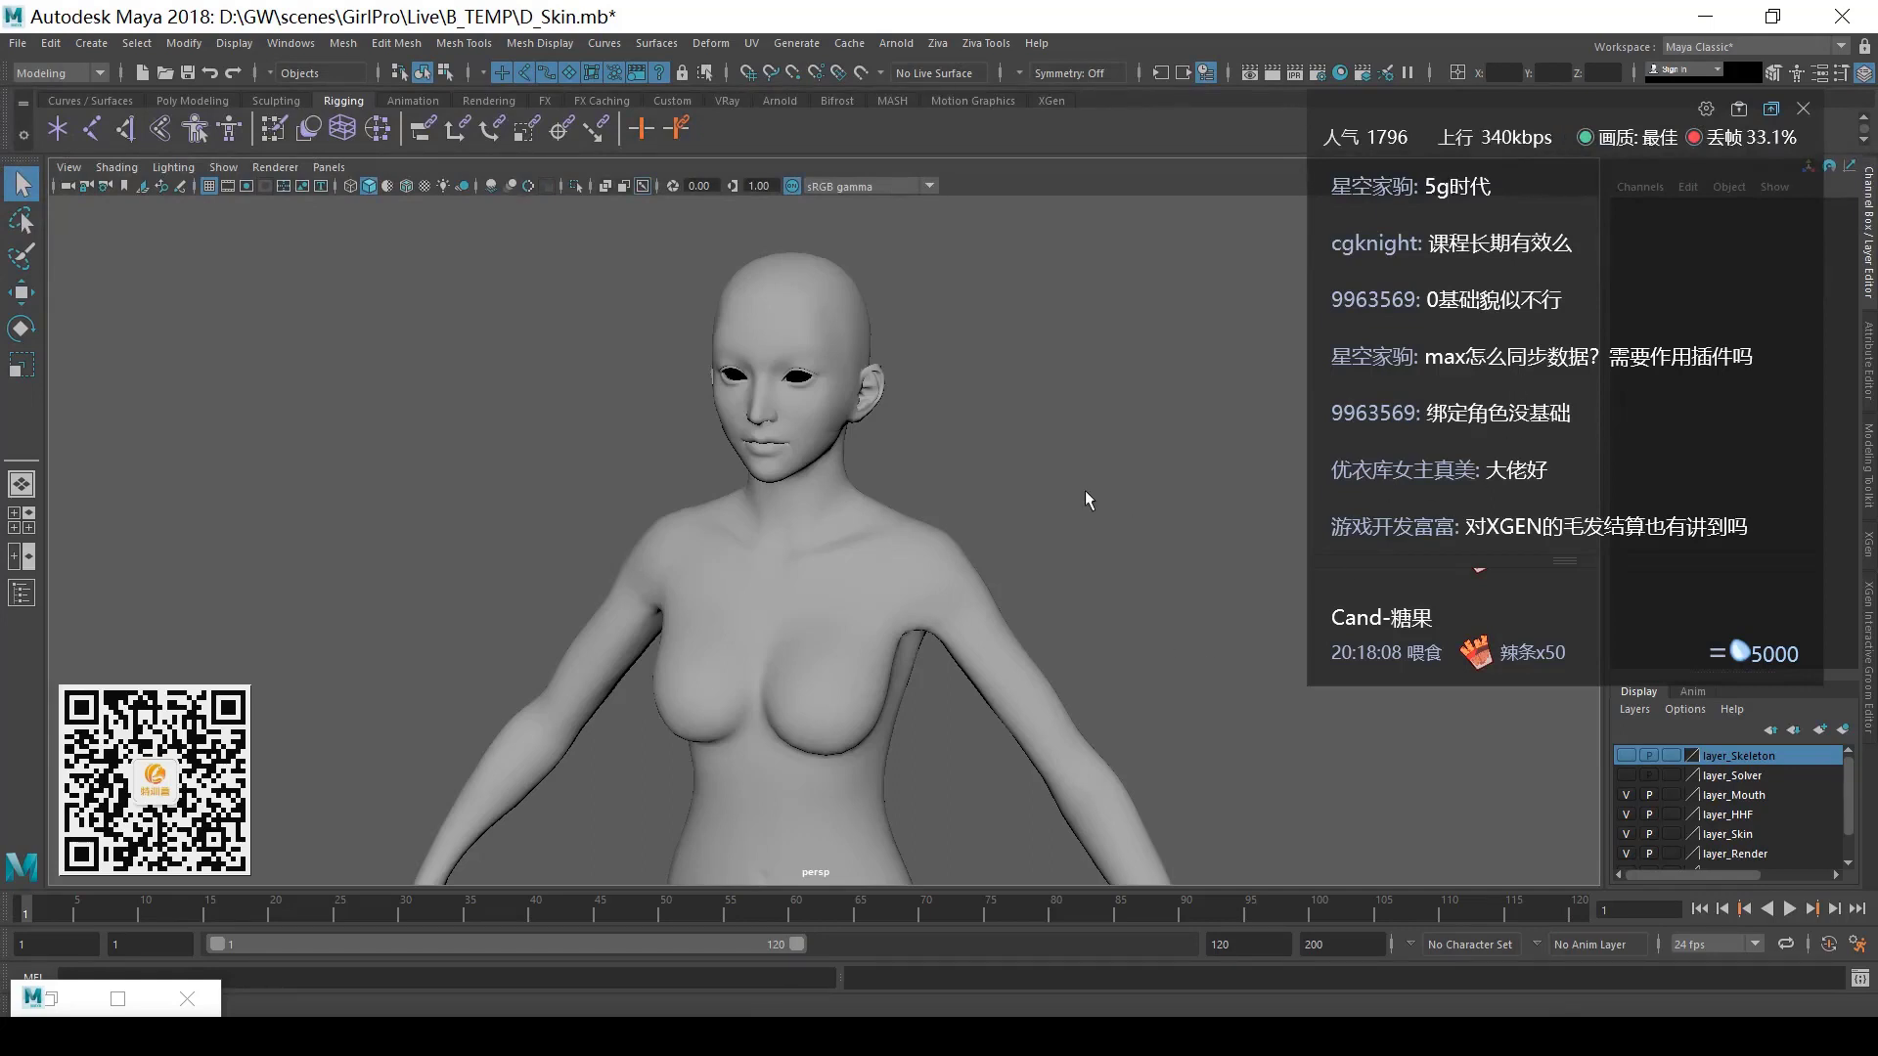
{"action": "right_click_drag", "start_coordinate": [1070, 496], "coordinate": [814, 634], "text": "alt"}
{"action": "middle_click_drag", "start_coordinate": [947, 784], "coordinate": [1017, 394], "text": "alt"}
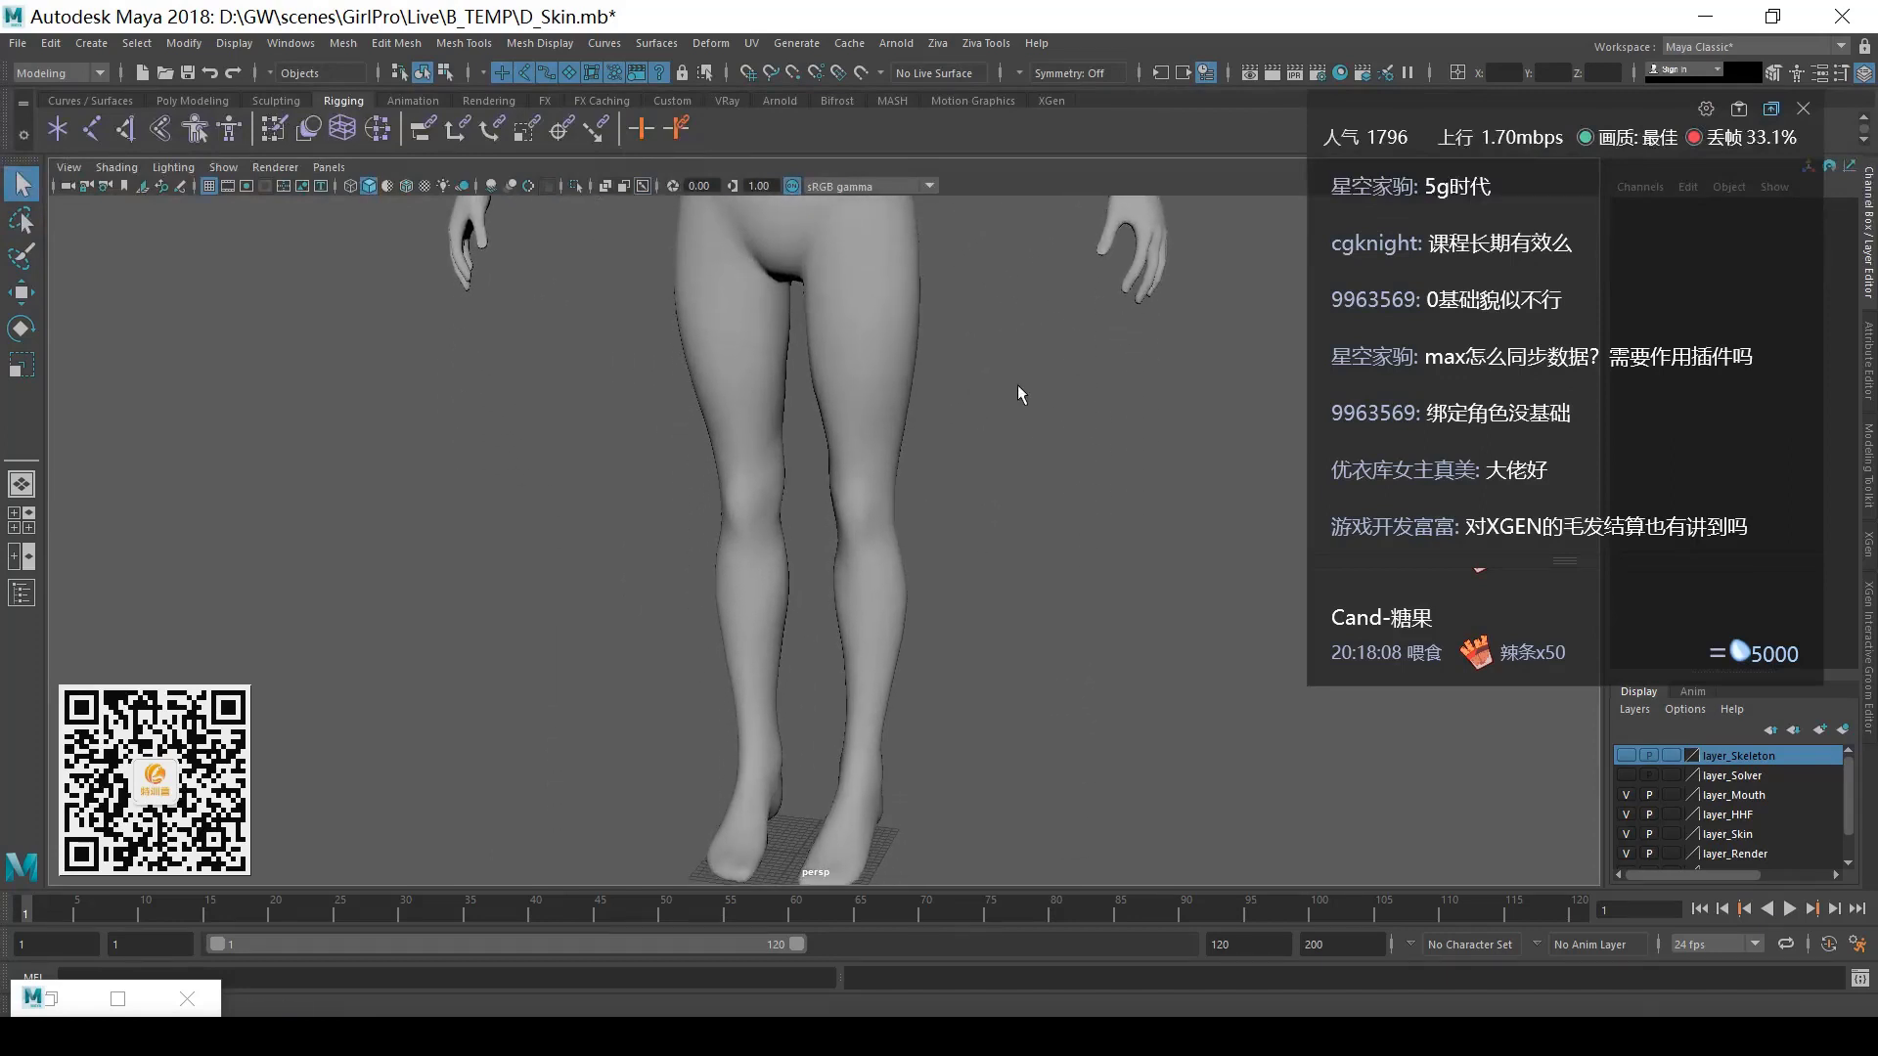
{"action": "left_click_drag", "start_coordinate": [1031, 431], "coordinate": [1049, 577], "text": "alt"}
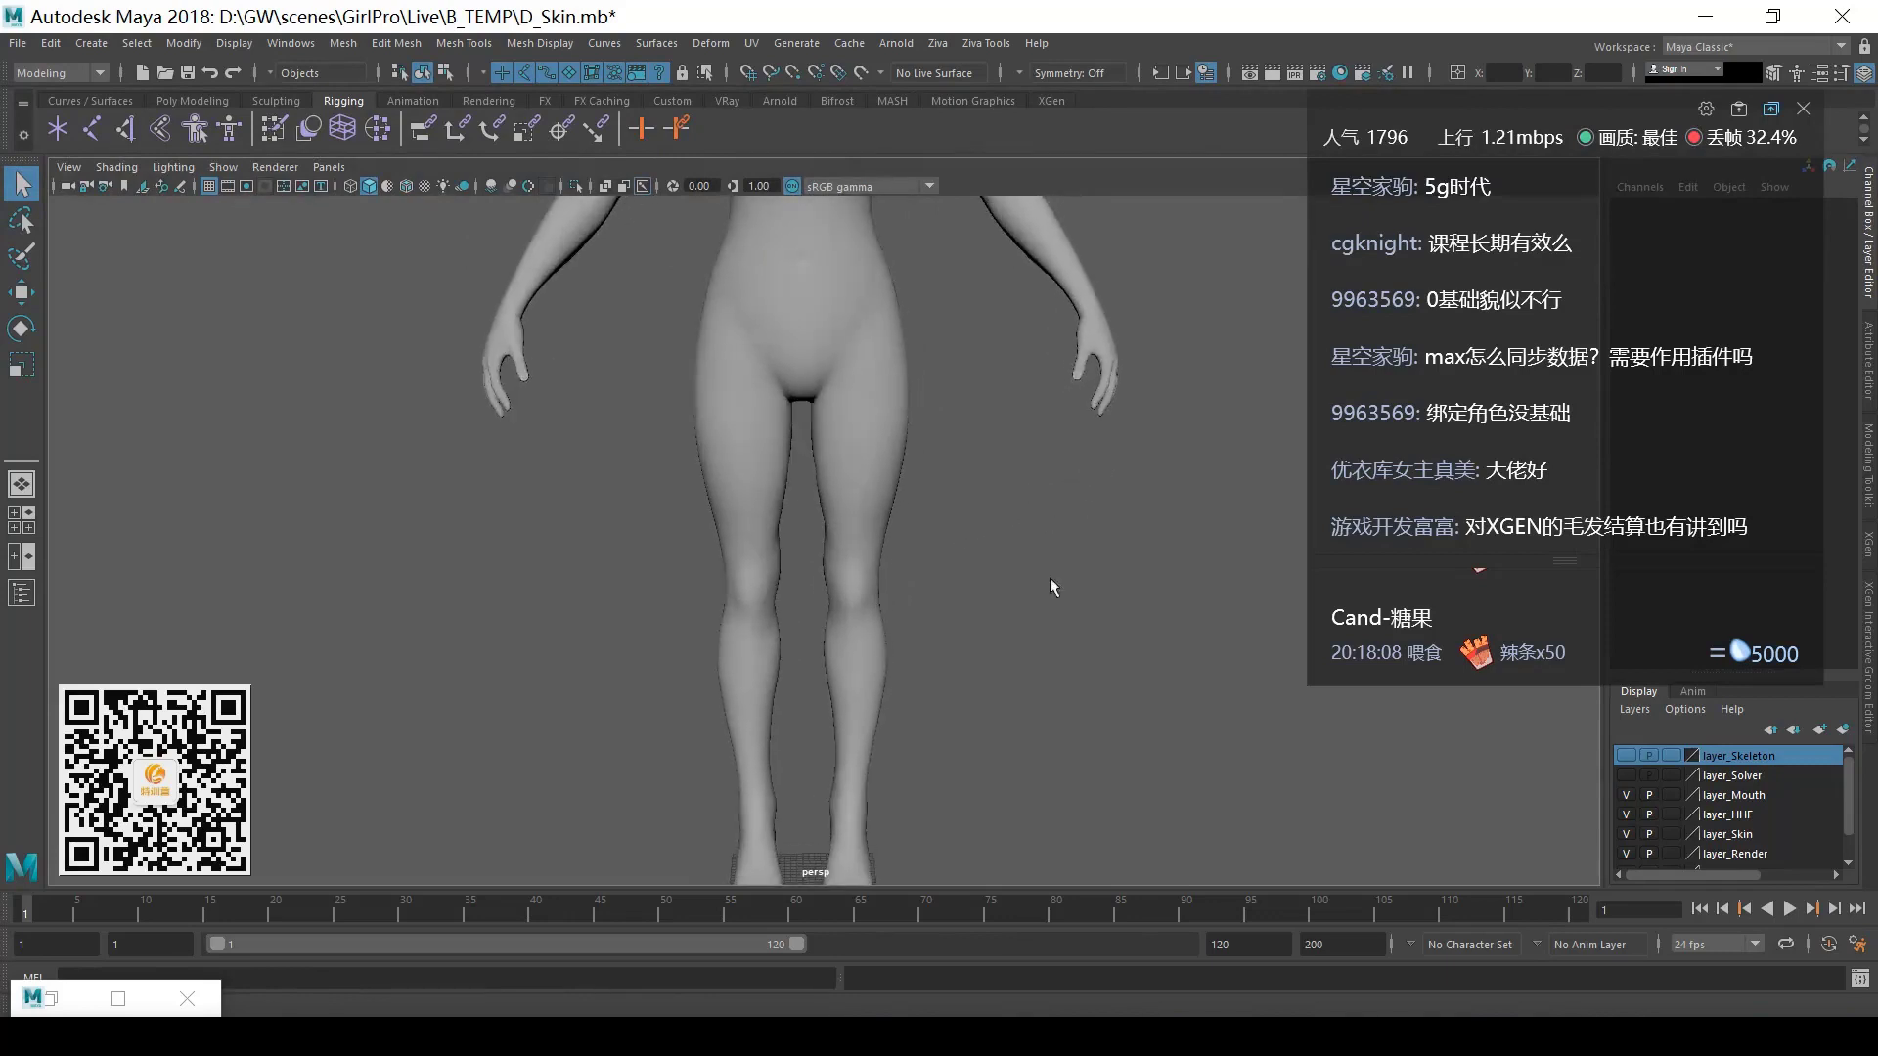
{"action": "middle_click_drag", "start_coordinate": [1048, 577], "coordinate": [1111, 501], "text": "alt"}
{"action": "left_click_drag", "start_coordinate": [1111, 501], "coordinate": [883, 442], "text": "alt"}
{"action": "middle_click_drag", "start_coordinate": [883, 442], "coordinate": [846, 587], "text": "alt"}
{"action": "left_click_drag", "start_coordinate": [846, 587], "coordinate": [973, 666], "text": "alt"}
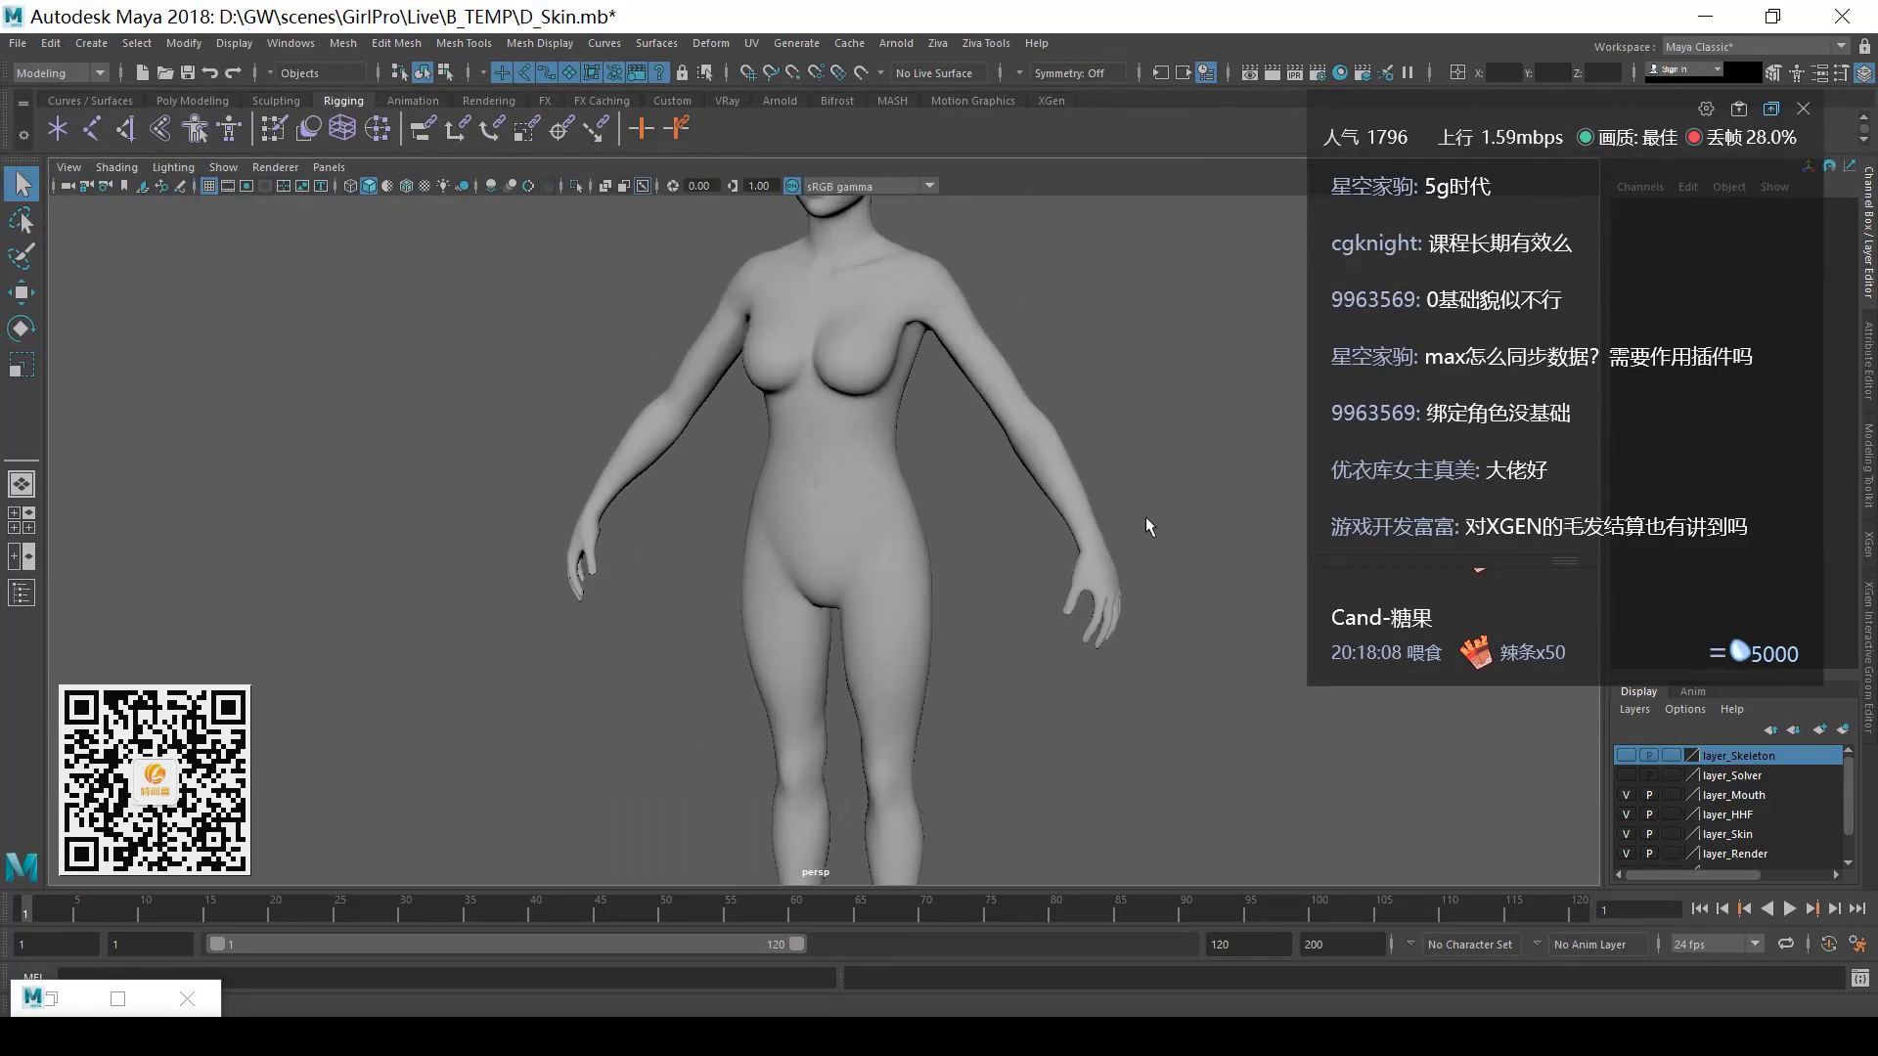
{"action": "mouse_move", "coordinate": [1134, 497]}
{"action": "left_mouse_down", "text": "alt"}
{"action": "mouse_move", "coordinate": [1123, 549]}
{"action": "mouse_move", "coordinate": [1106, 522]}
{"action": "mouse_move", "coordinate": [1125, 529]}
{"action": "left_mouse_up", "text": "alt"}
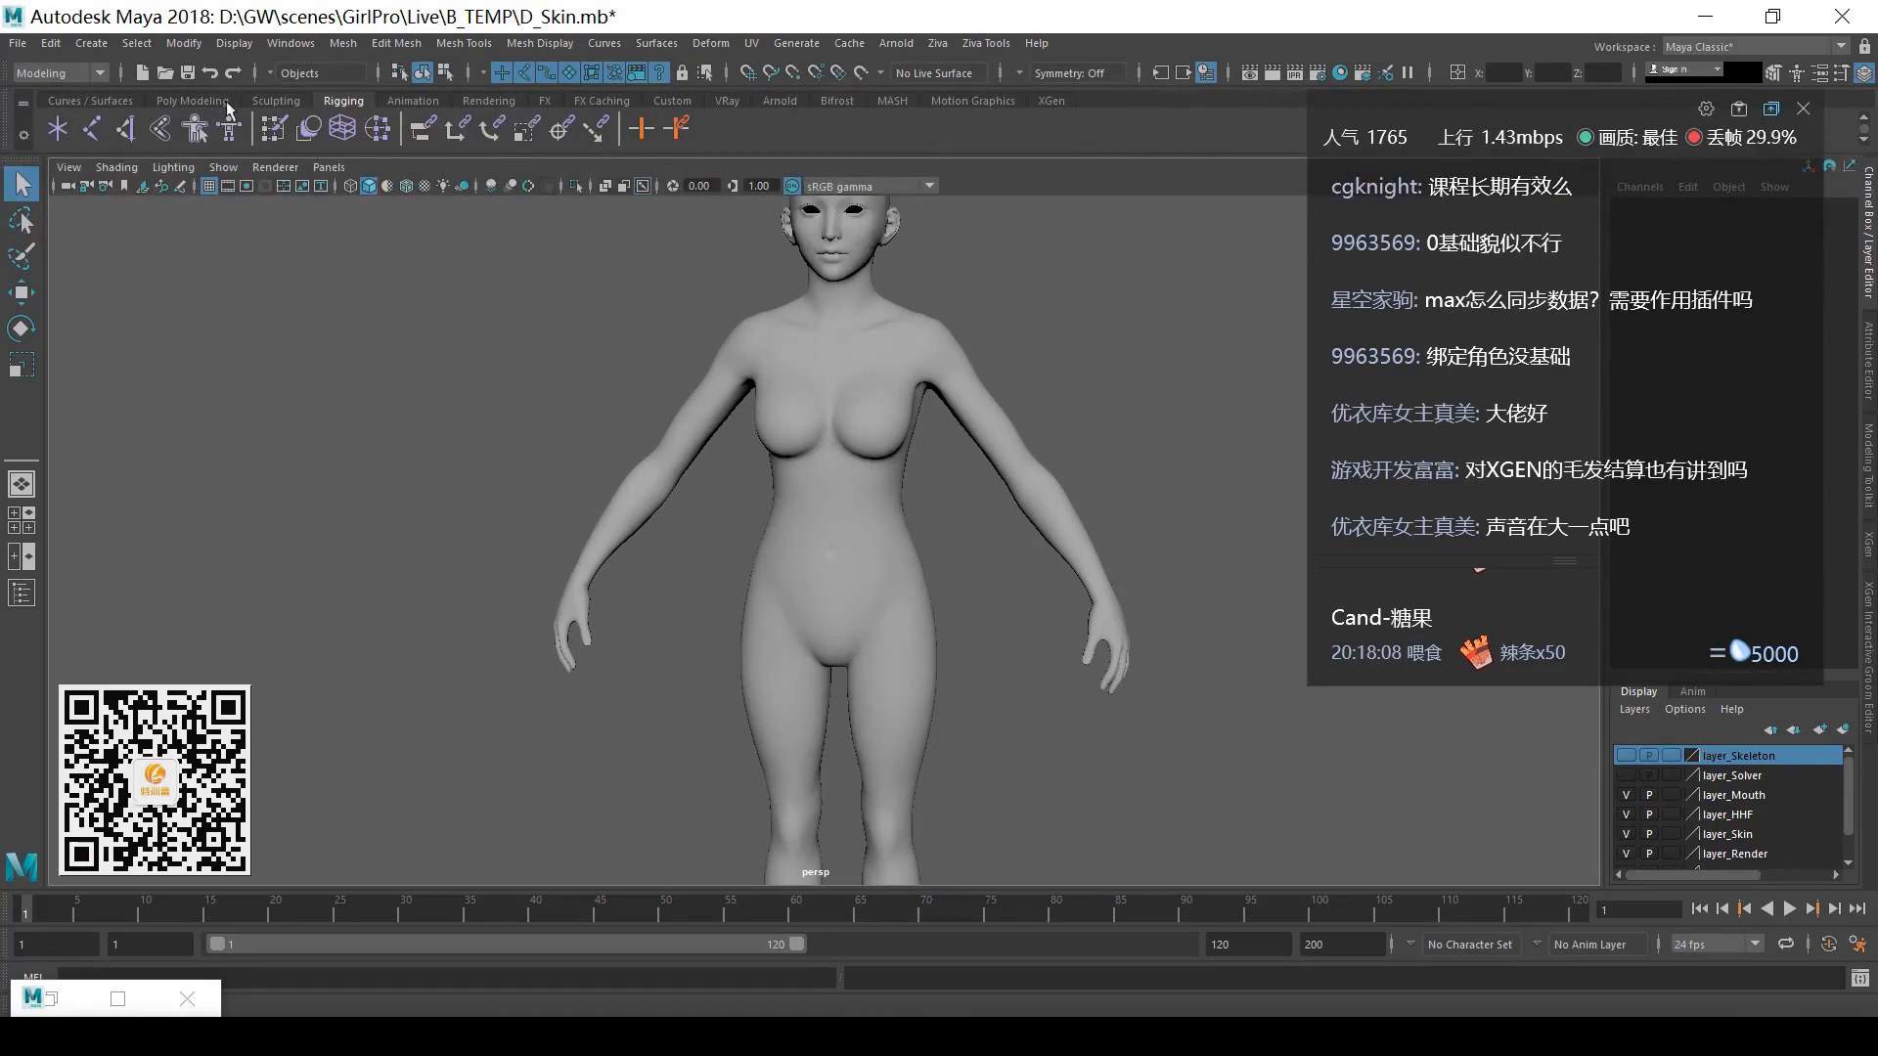
- Open the scene E_Cloth.mb from the B_TEMP folder
{"action": "left_click", "coordinate": [164, 73]}
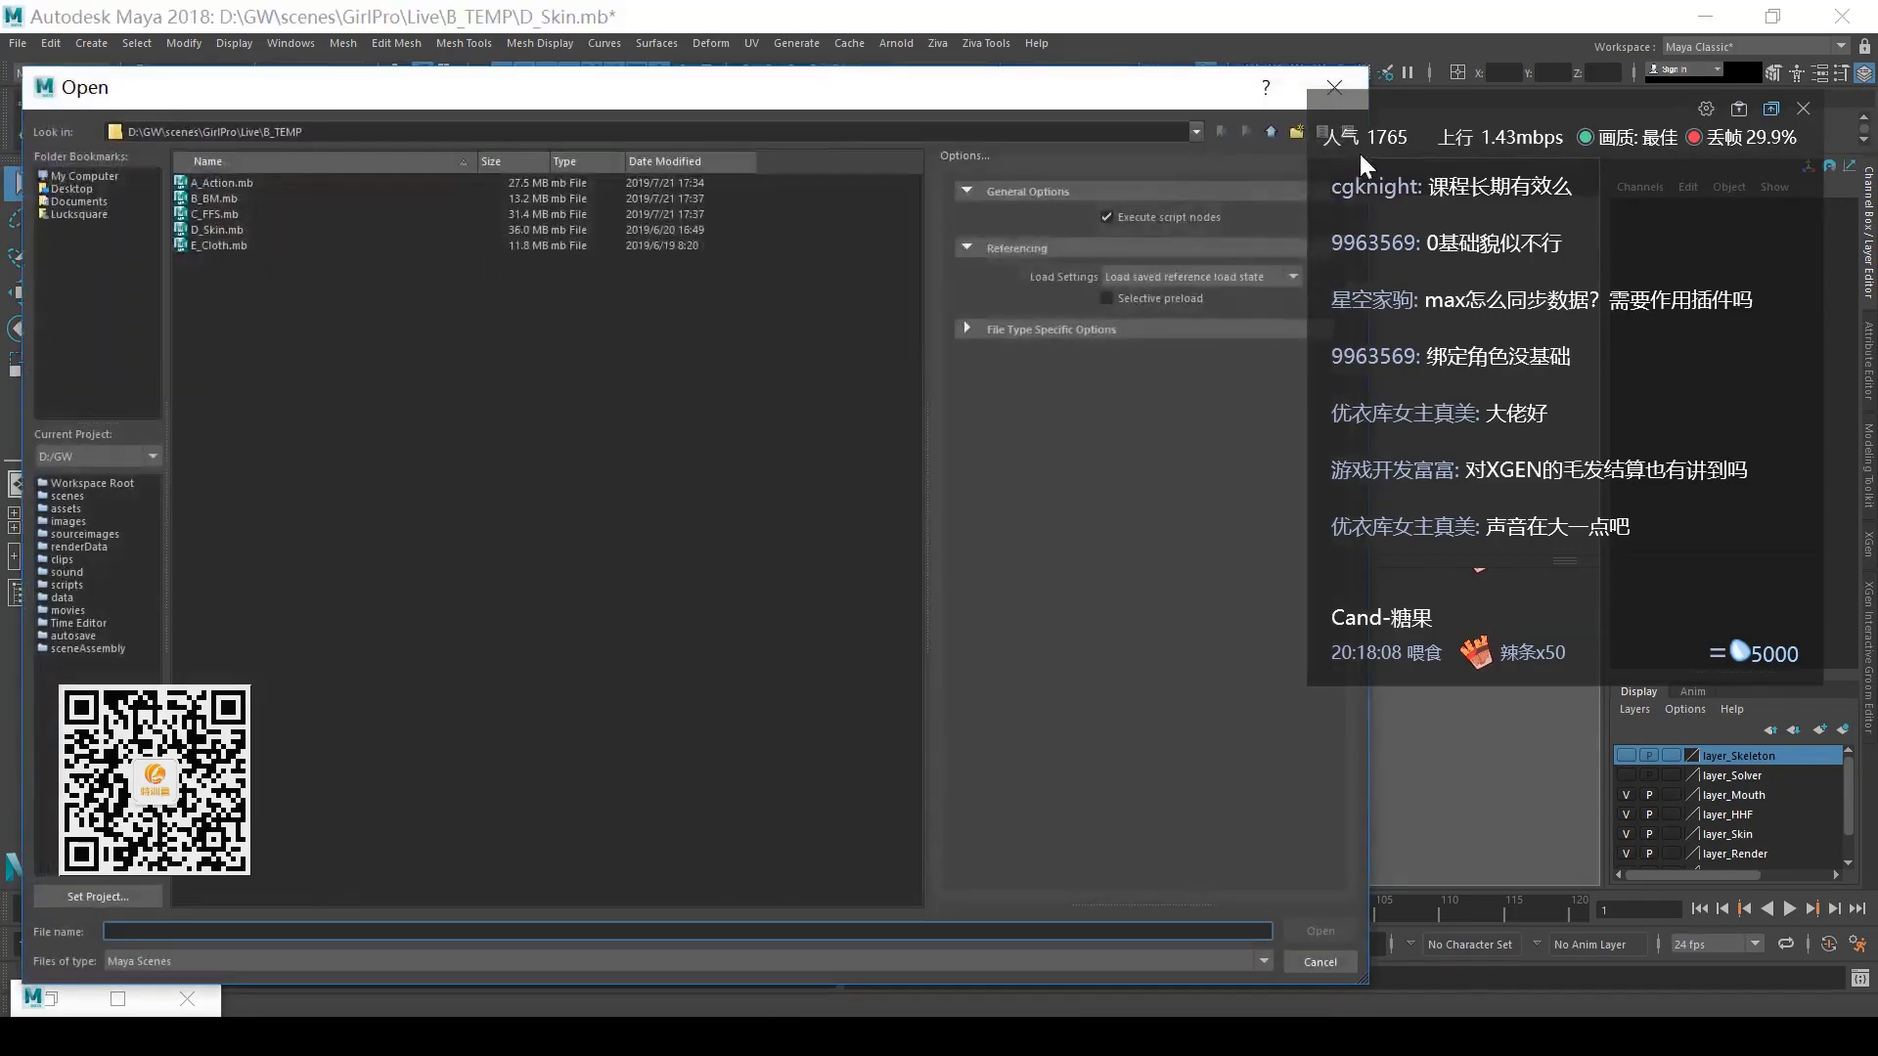
{"action": "left_click", "coordinate": [1333, 86]}
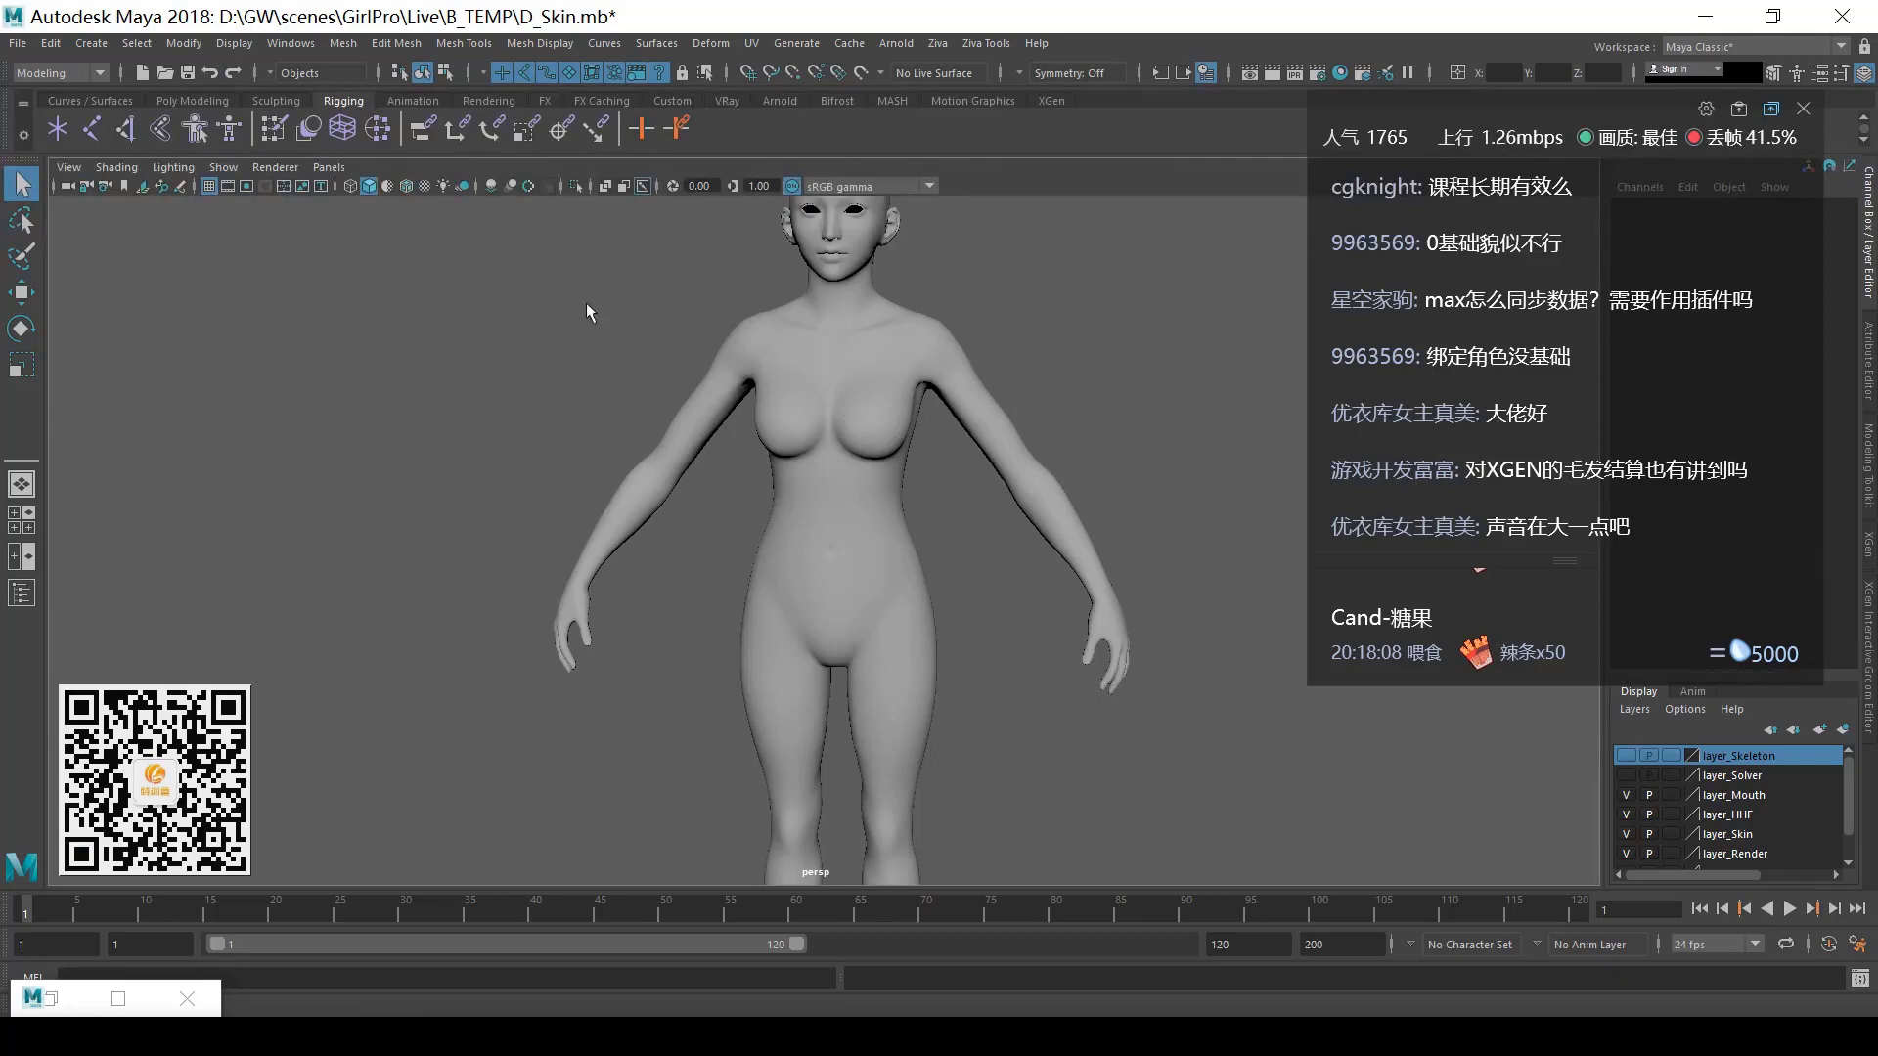
{"action": "key", "text": "ctrl+o"}
{"action": "double_click", "coordinate": [208, 244]}
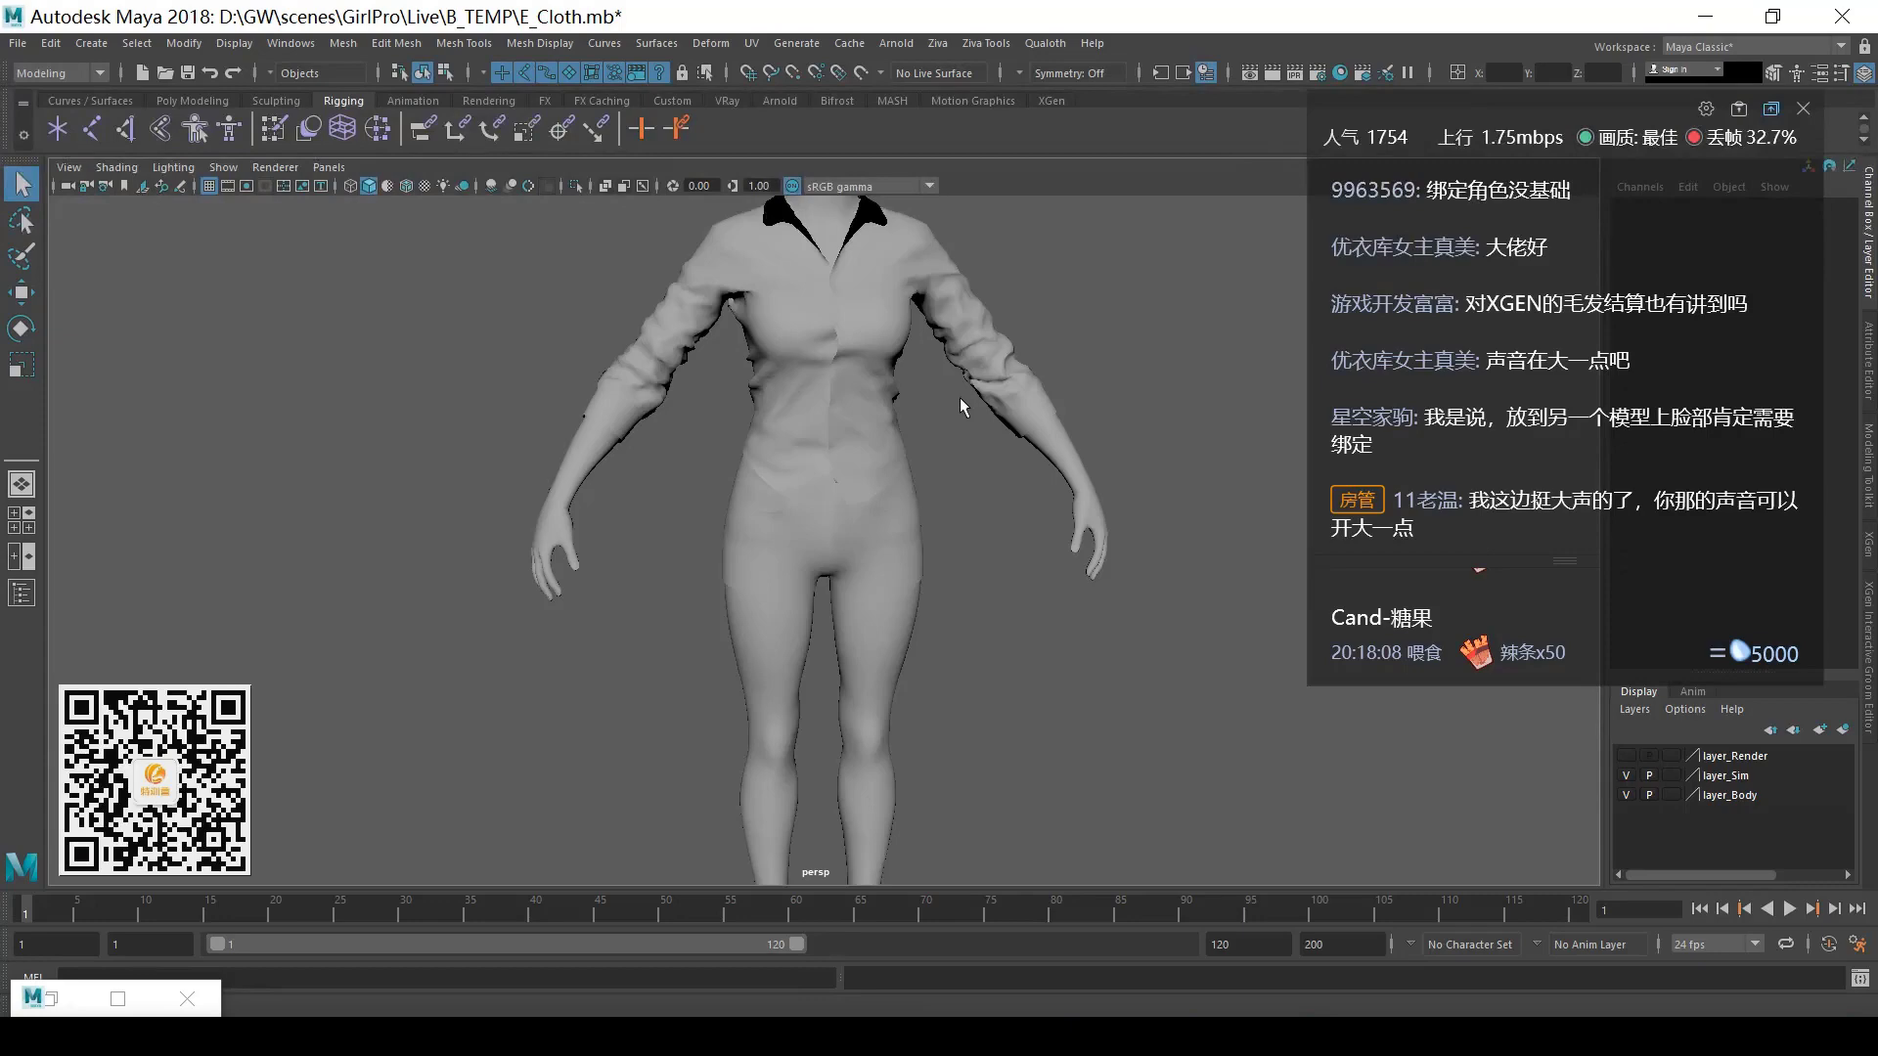
- Select the shirt mesh qlCloth_Shirt, frame it in the view to check its wireframe, and clear the selection
{"action": "left_click", "coordinate": [861, 410]}
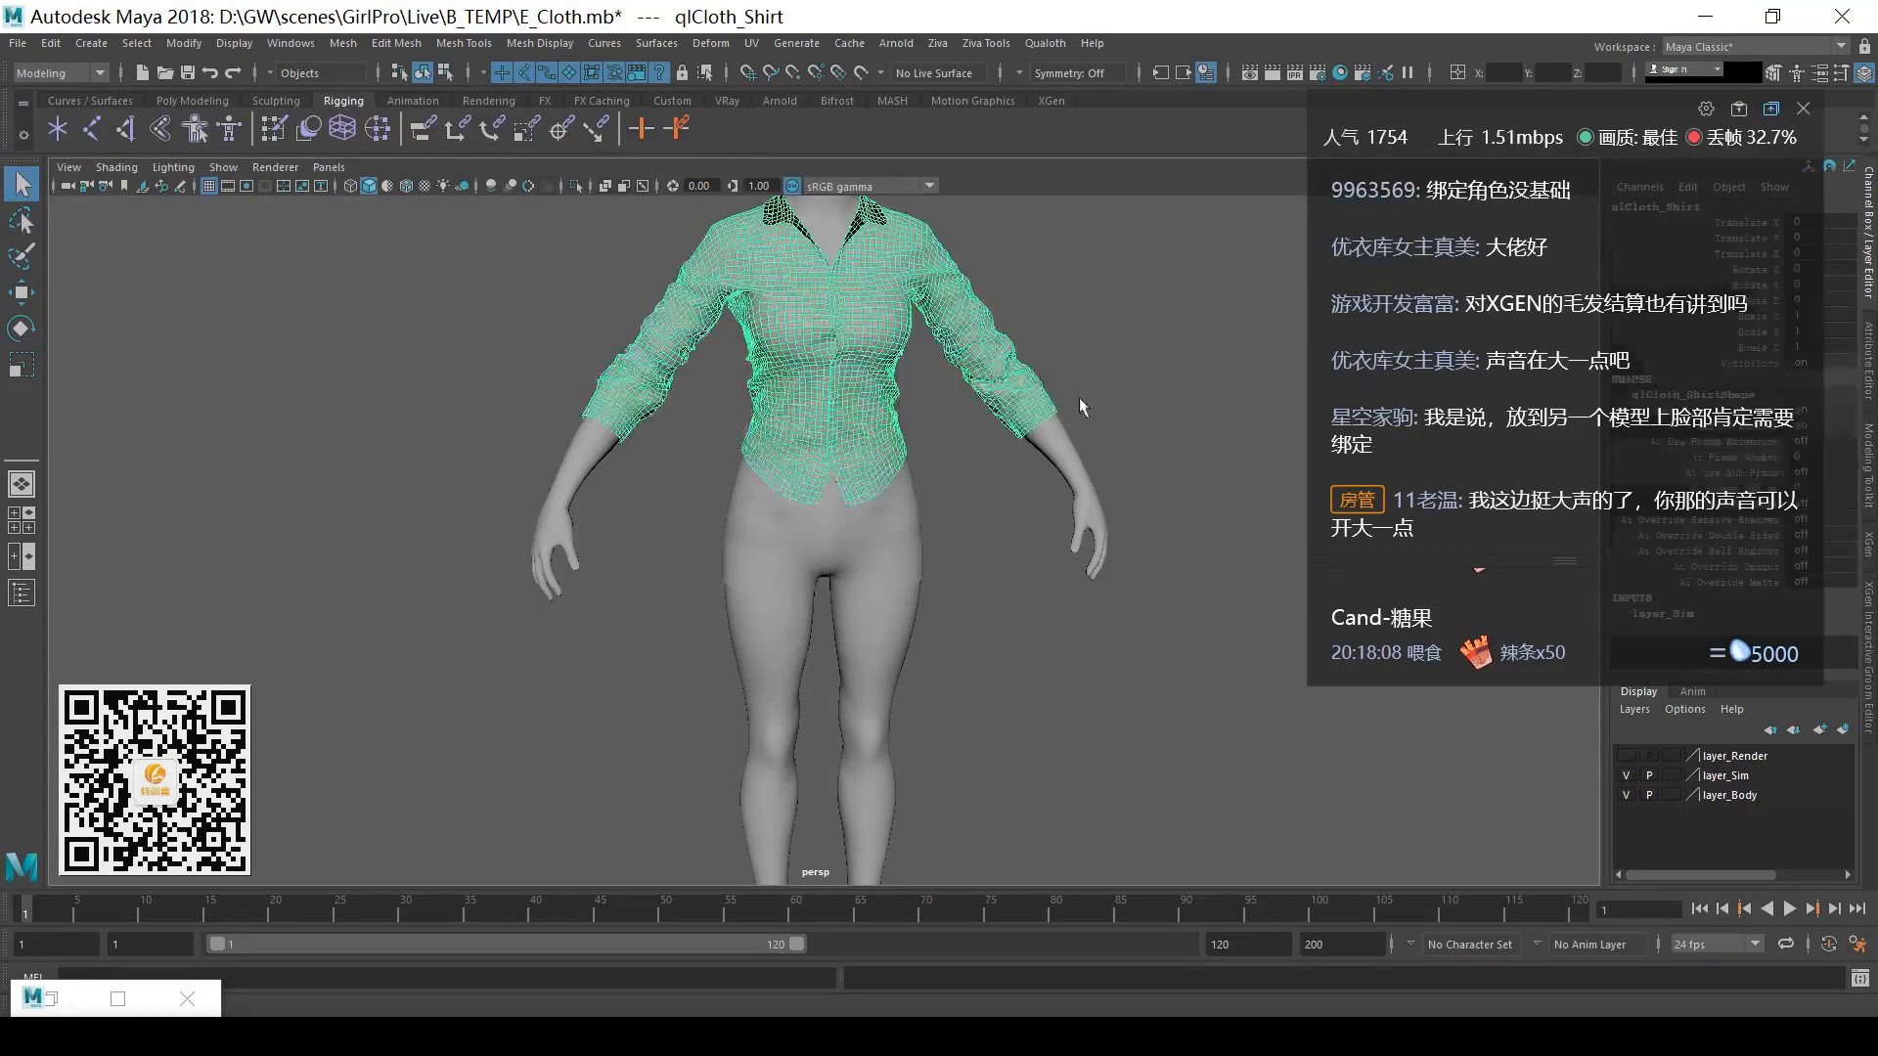
{"action": "key", "text": "f"}
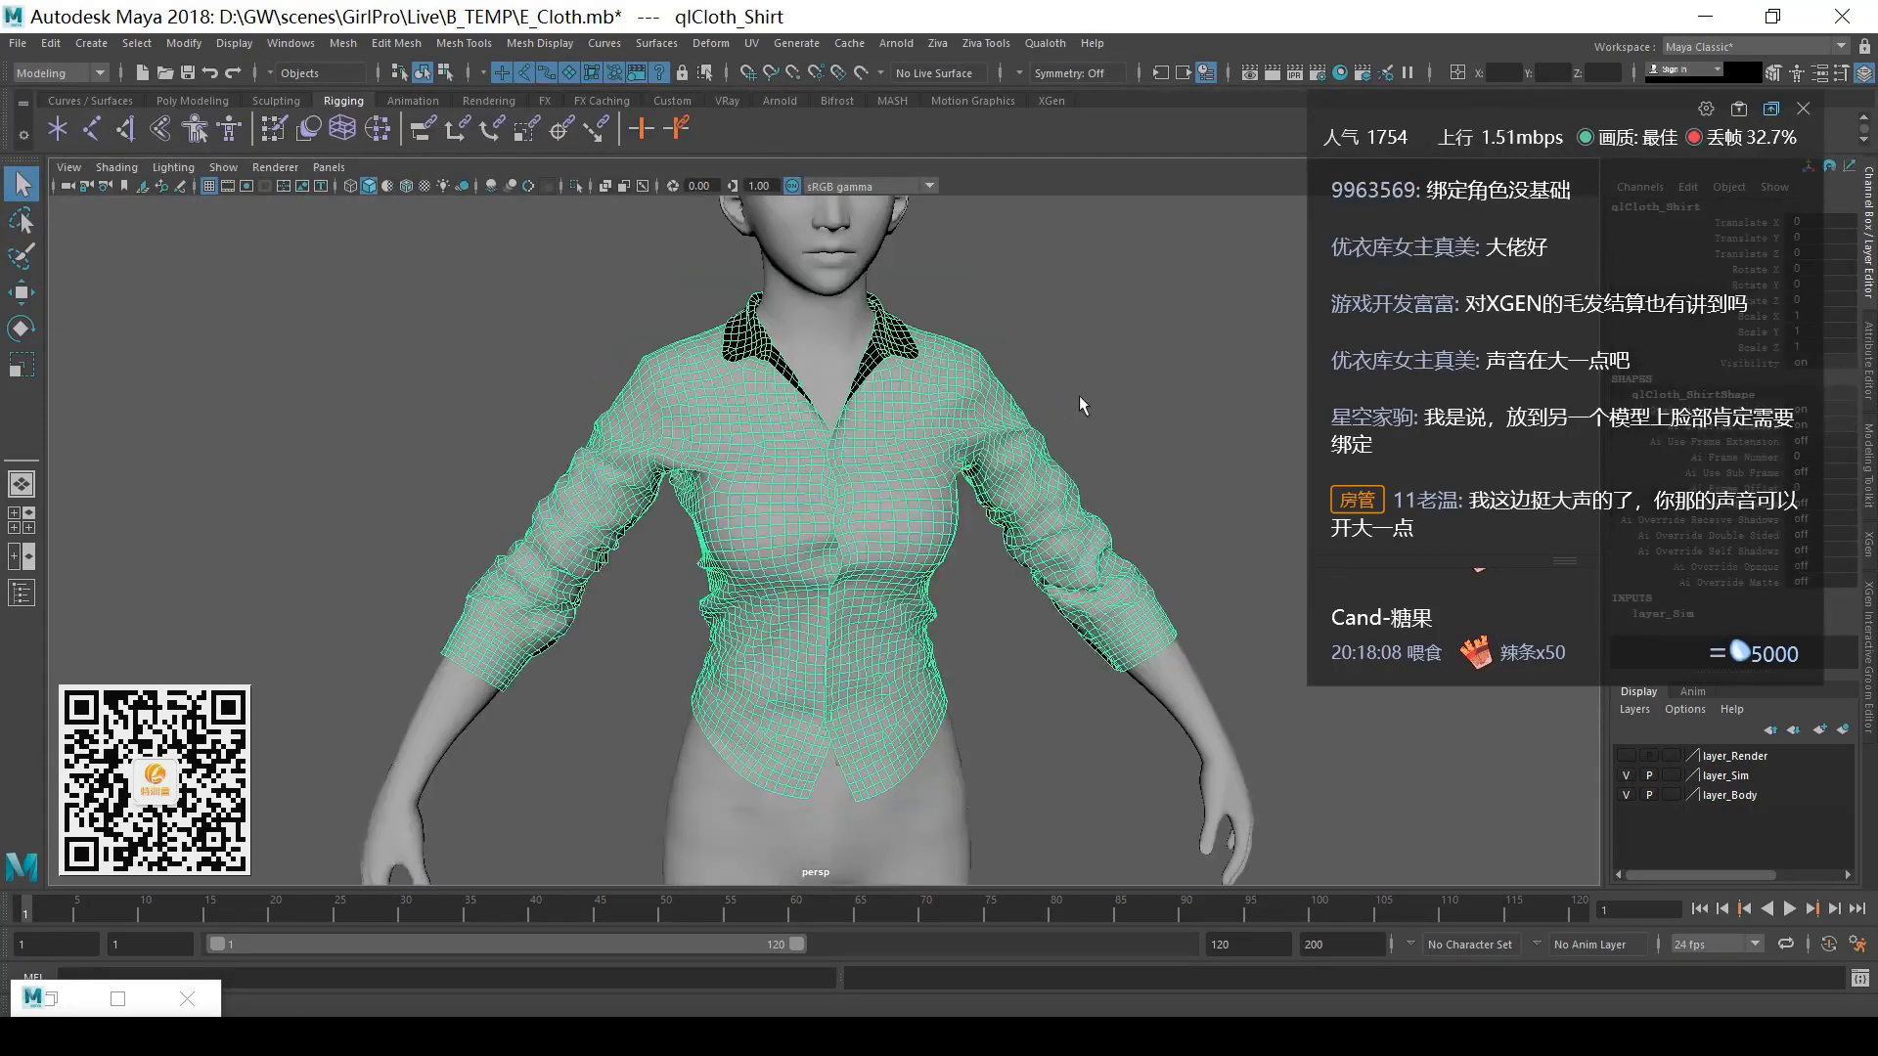
{"action": "left_click", "coordinate": [1136, 408]}
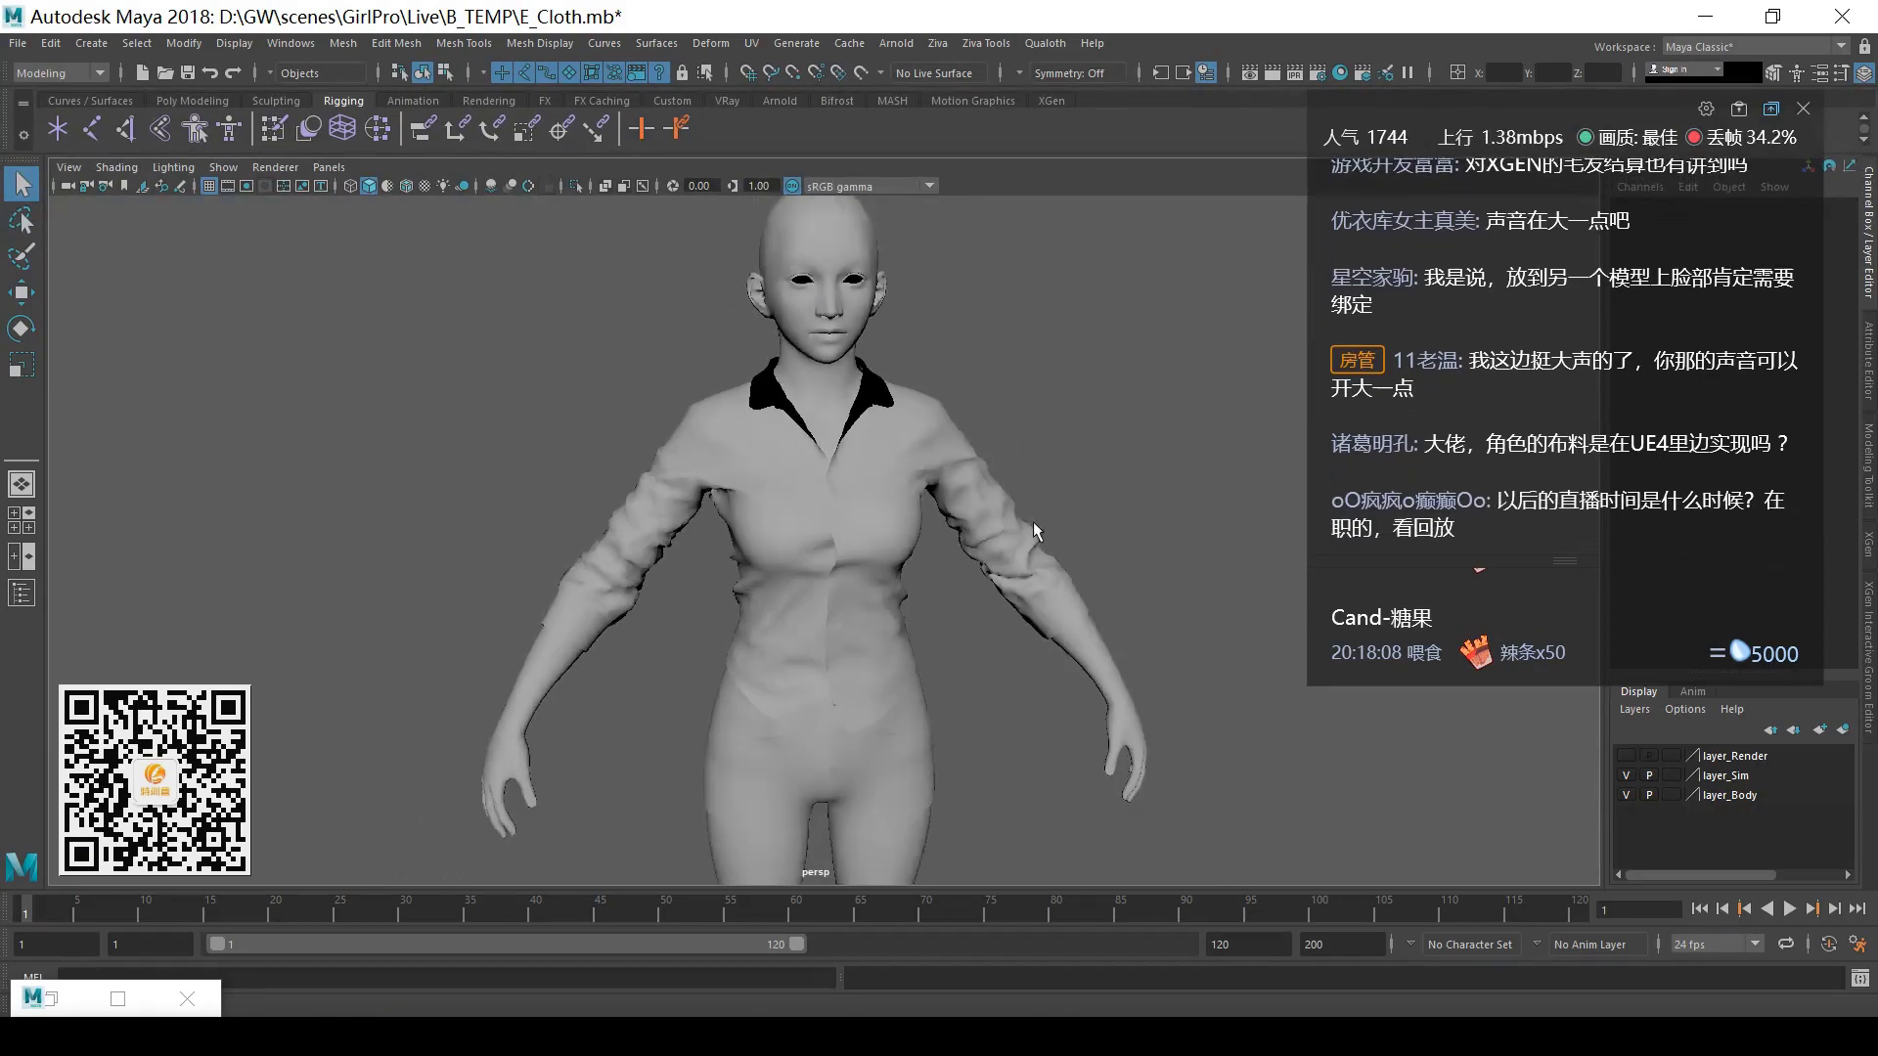
{"action": "left_click", "coordinate": [1034, 451]}
{"action": "left_click", "coordinate": [1106, 407]}
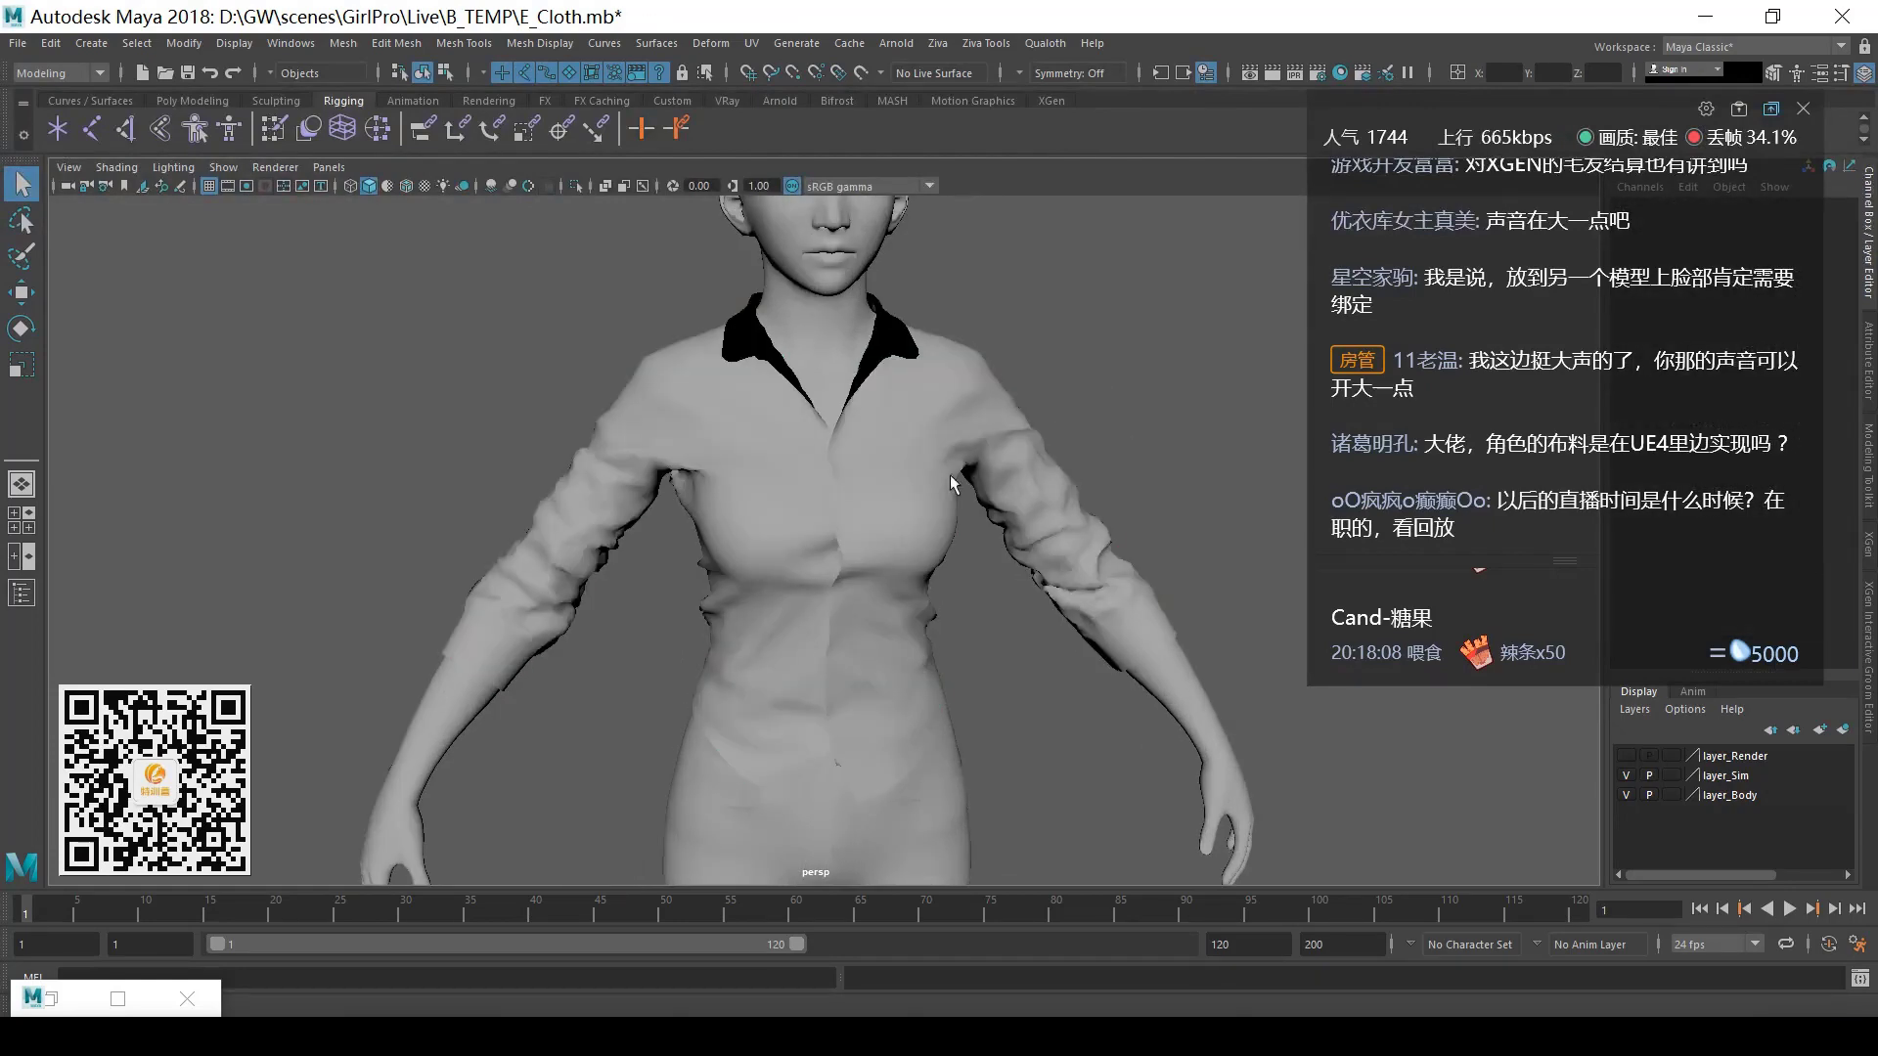
- Examine the dressed character's shirt folds and collar from the front and from an angle
{"action": "scroll", "coordinate": [805, 592], "scroll_direction": "down", "scroll_amount": 3}
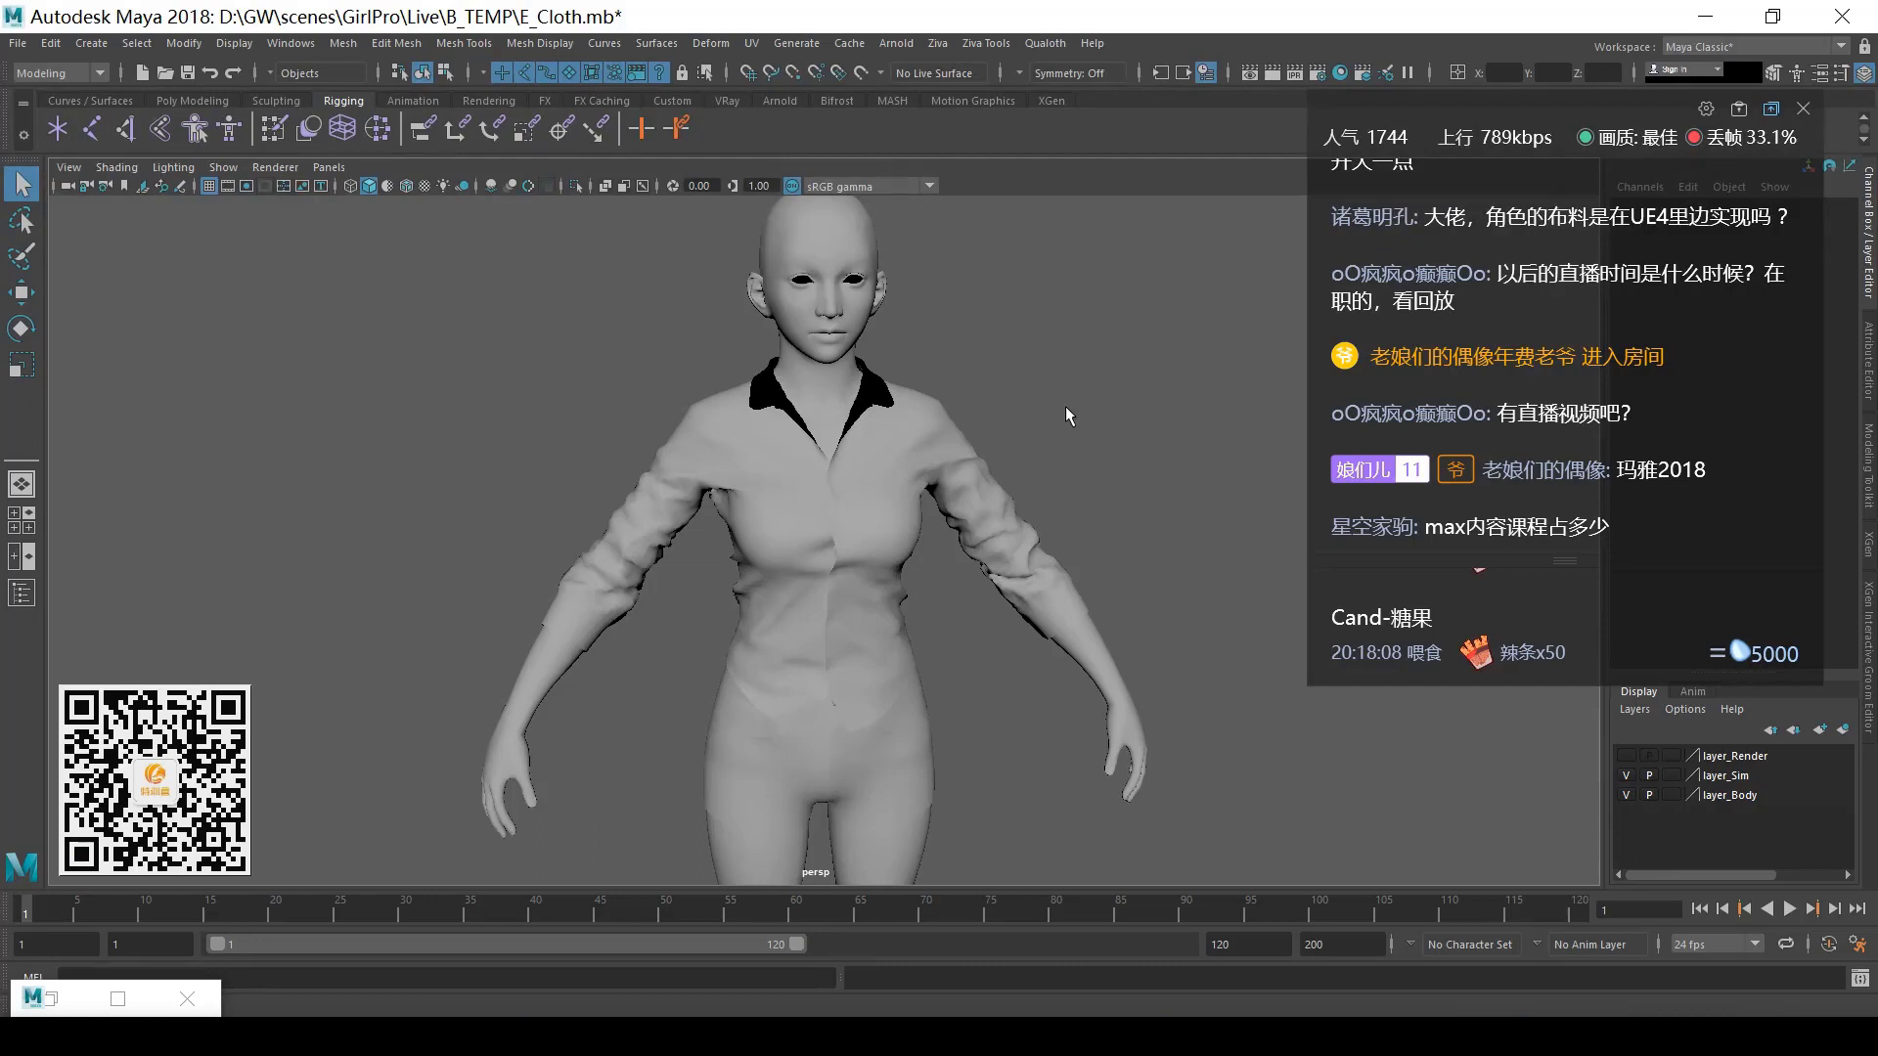
{"action": "mouse_move", "coordinate": [942, 501]}
{"action": "left_mouse_down", "text": "alt"}
{"action": "mouse_move", "coordinate": [903, 502]}
{"action": "mouse_move", "coordinate": [924, 503]}
{"action": "left_mouse_up", "text": "alt"}
{"action": "scroll", "coordinate": [982, 568], "scroll_direction": "up", "scroll_amount": 3}
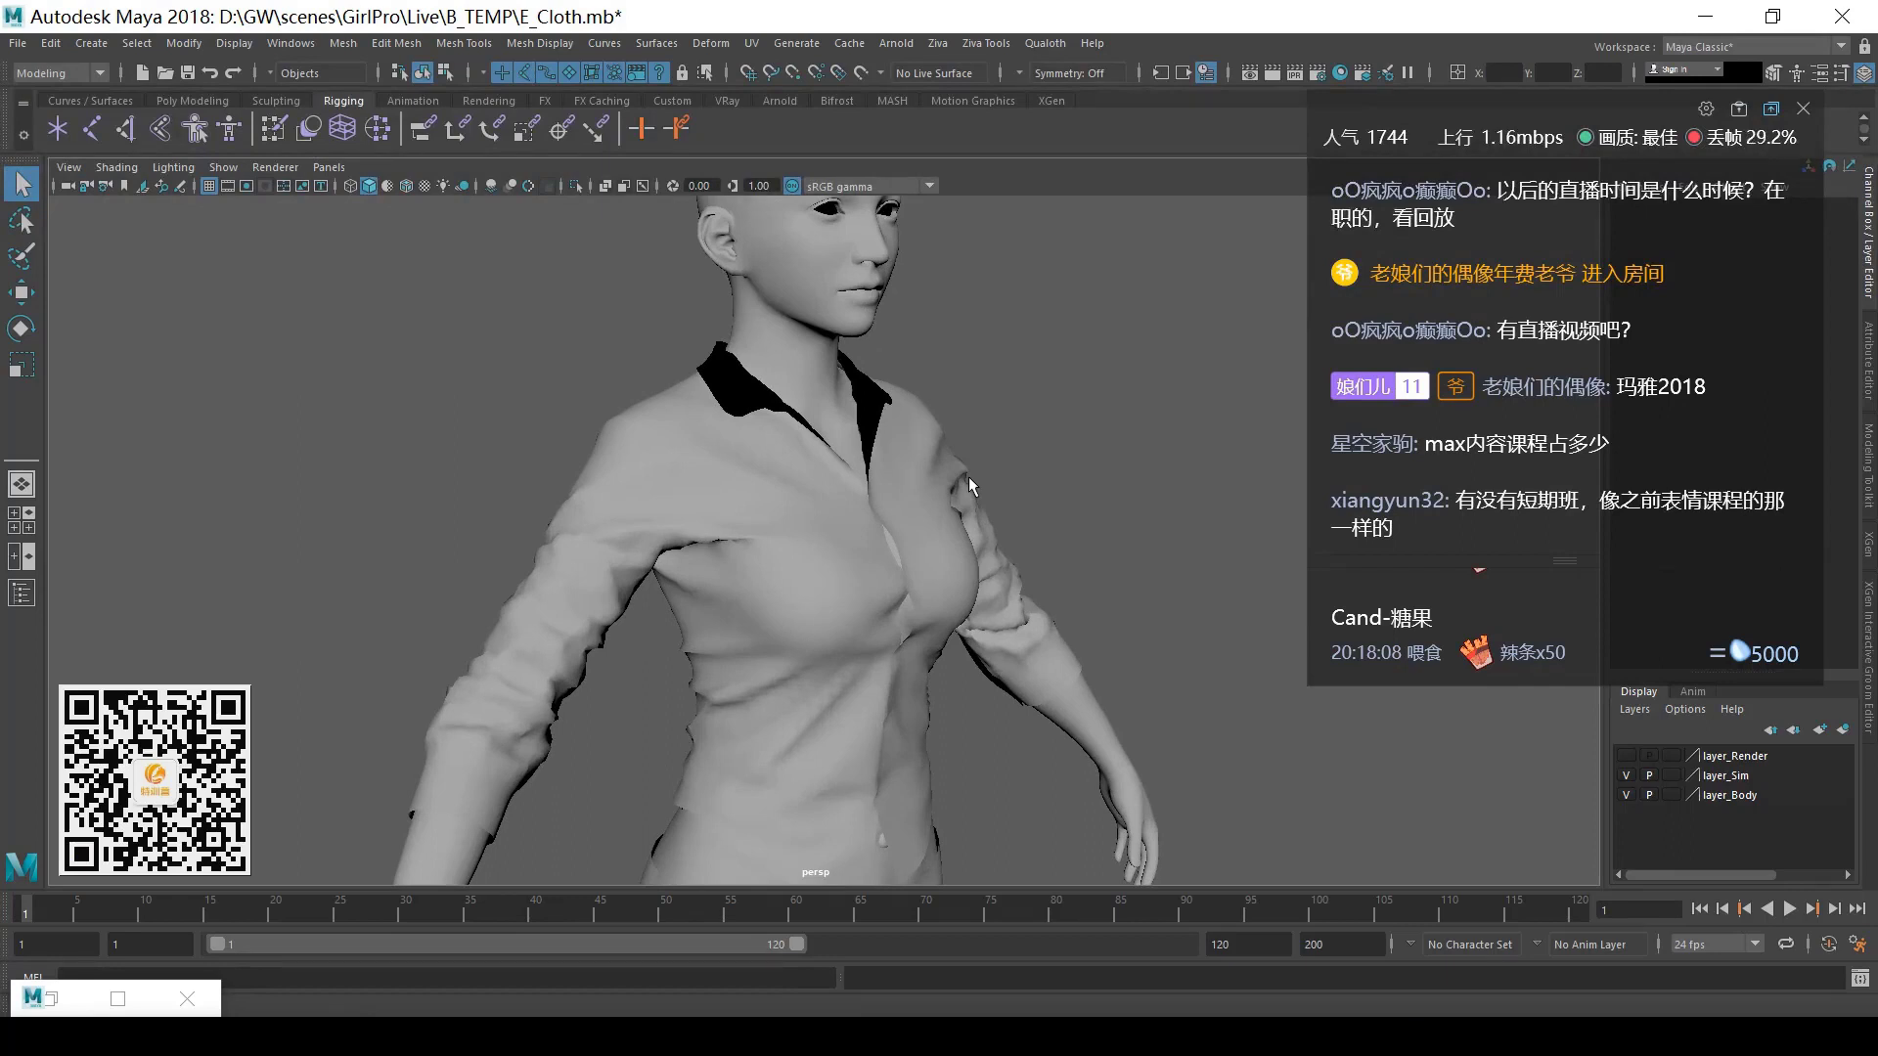
{"action": "scroll", "coordinate": [968, 478], "scroll_direction": "down", "scroll_amount": 3}
{"action": "left_click_drag", "start_coordinate": [969, 477], "coordinate": [892, 504], "text": "alt"}
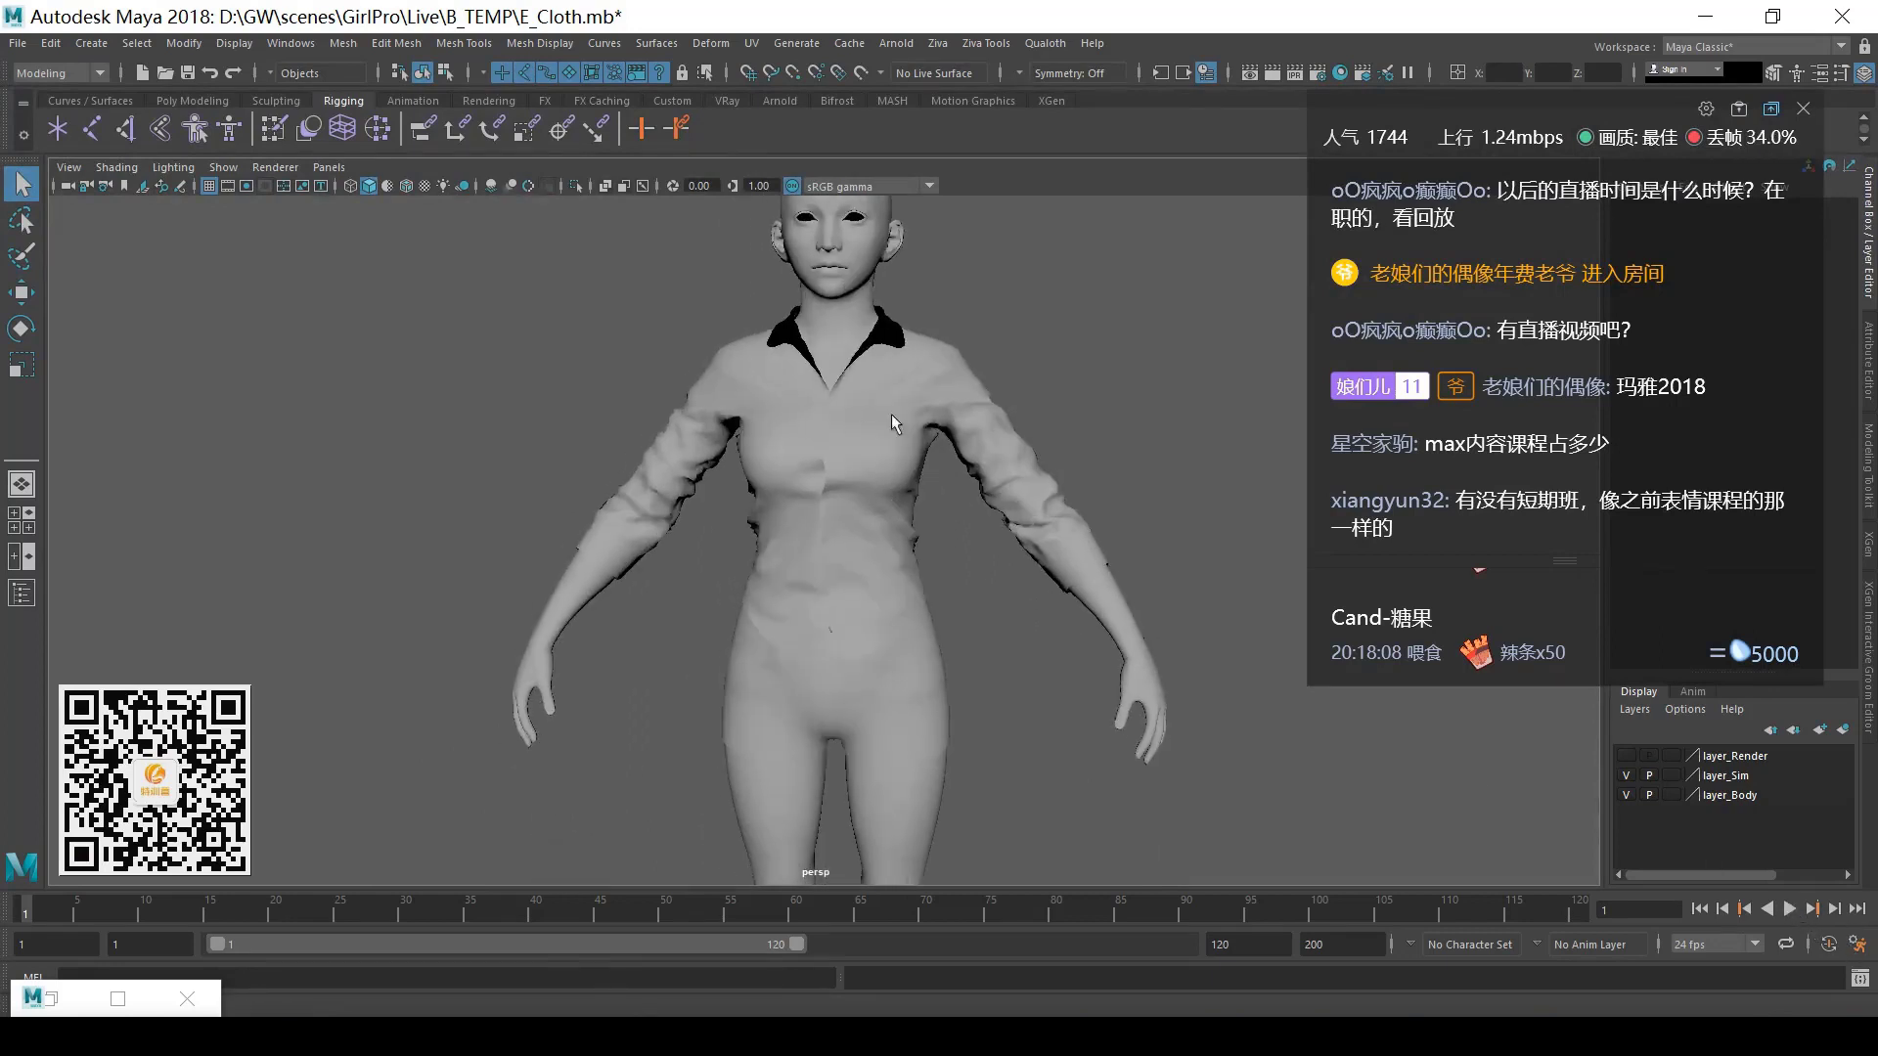
- Play the cloth scene's timeline, stop it at frame 96, and inspect the shirt and head from an angle
{"action": "left_click", "coordinate": [1797, 908]}
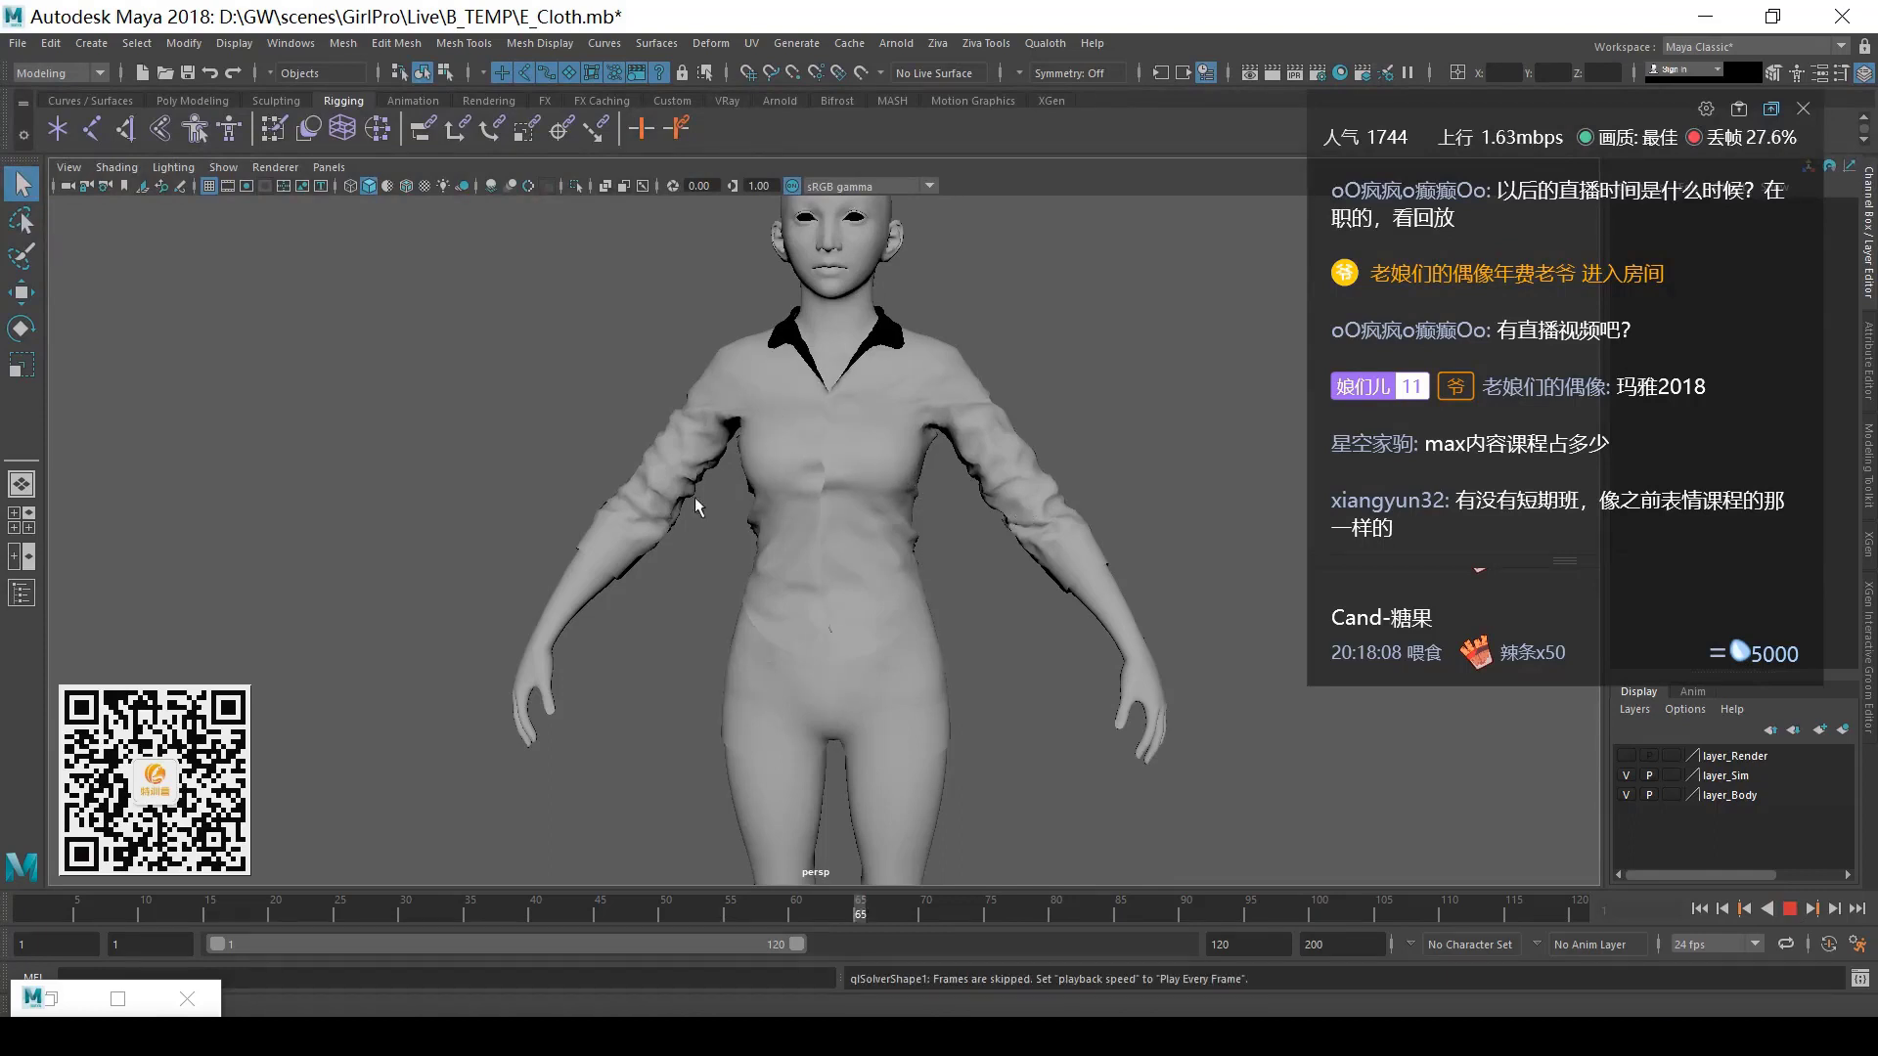
{"action": "key", "text": "Escape"}
{"action": "left_click_drag", "start_coordinate": [851, 557], "coordinate": [956, 636], "text": "alt"}
{"action": "right_click_drag", "start_coordinate": [956, 637], "coordinate": [1012, 613], "text": "alt"}
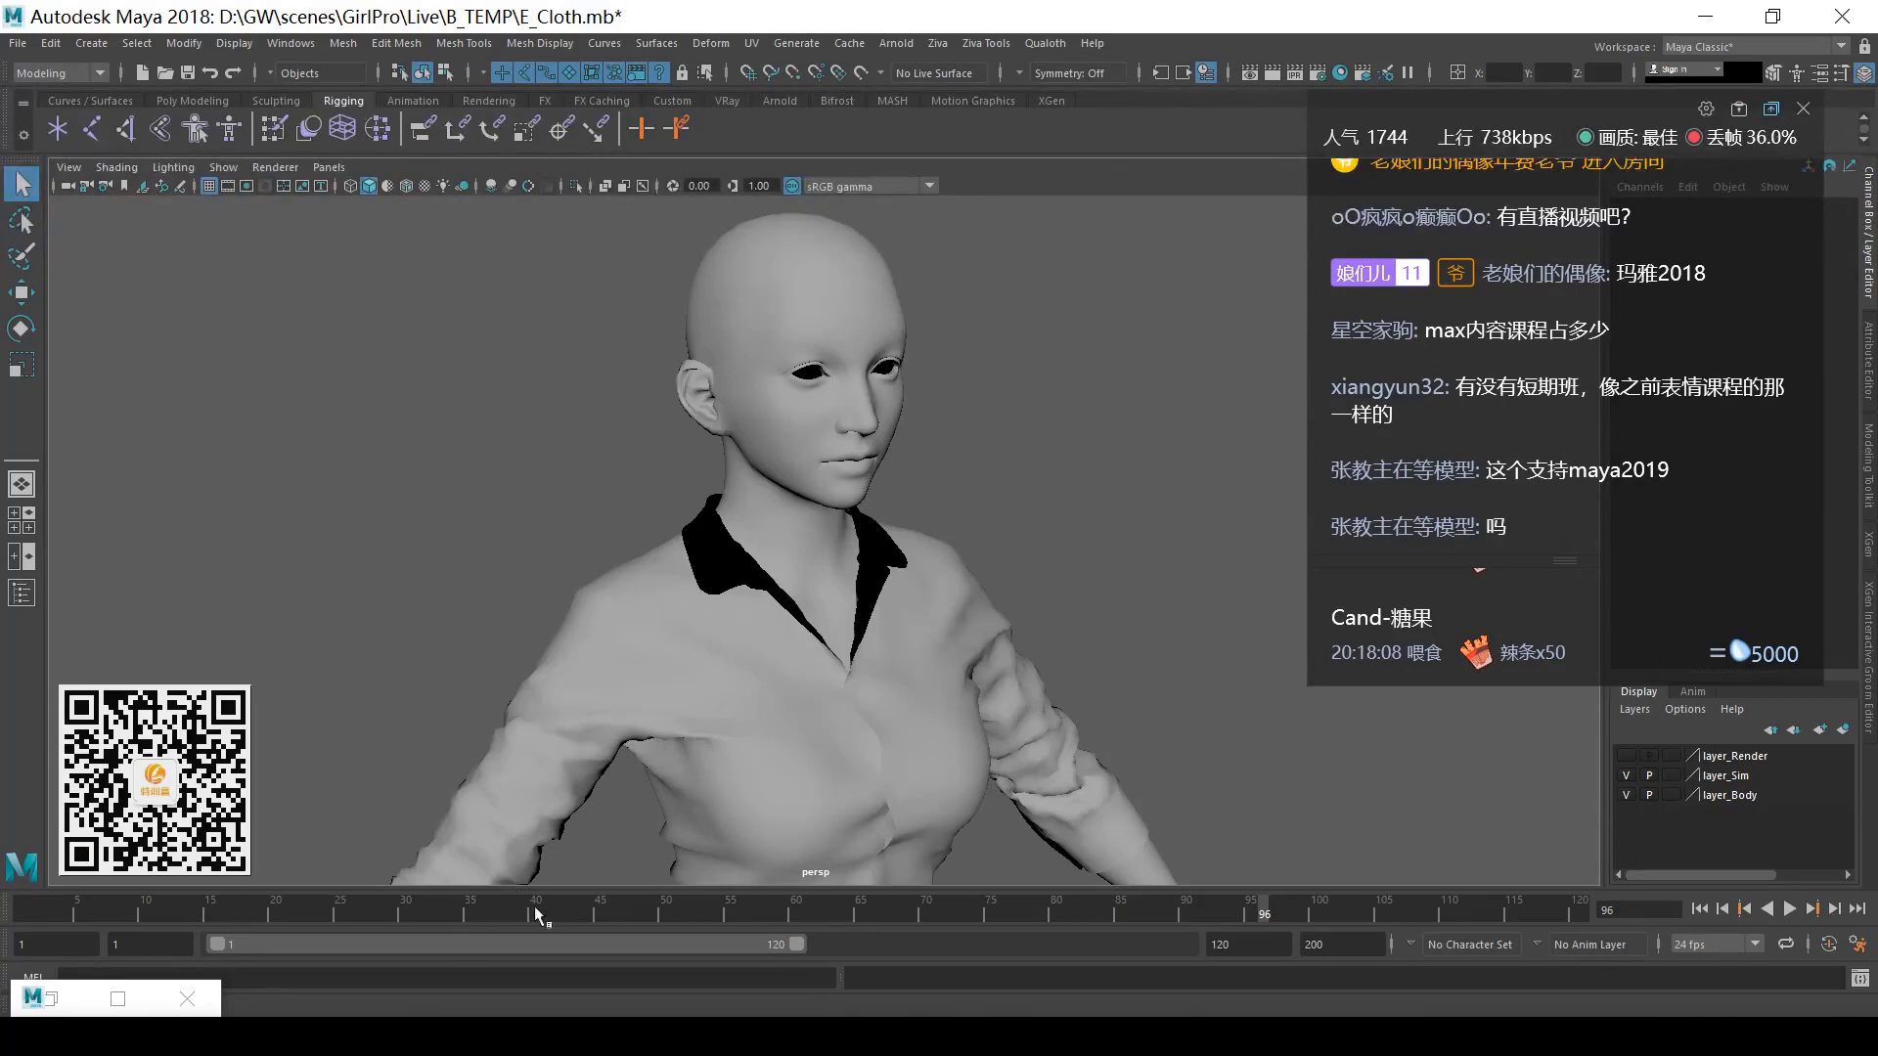
- Switch to the web browser and look over the Ziva Dynamics home page
{"action": "mouse_move", "coordinate": [407, 1037]}
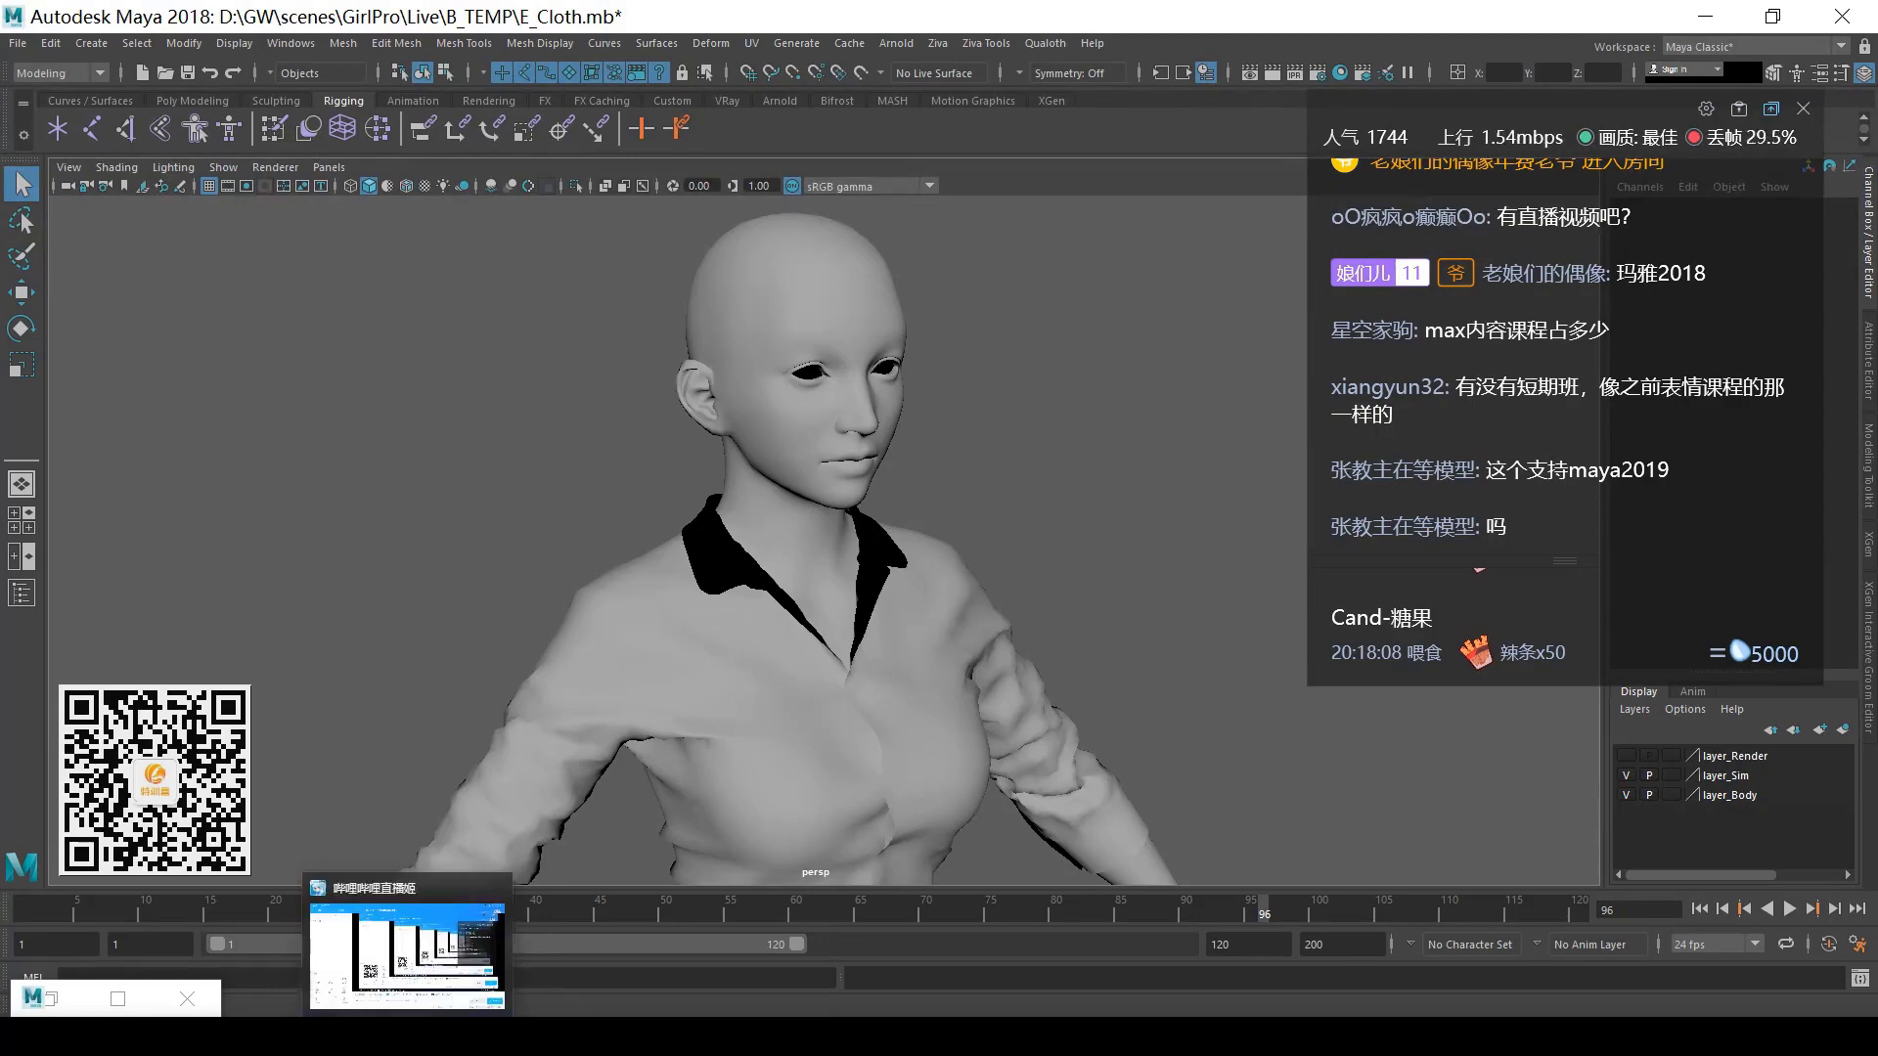
{"action": "left_click", "coordinate": [146, 953]}
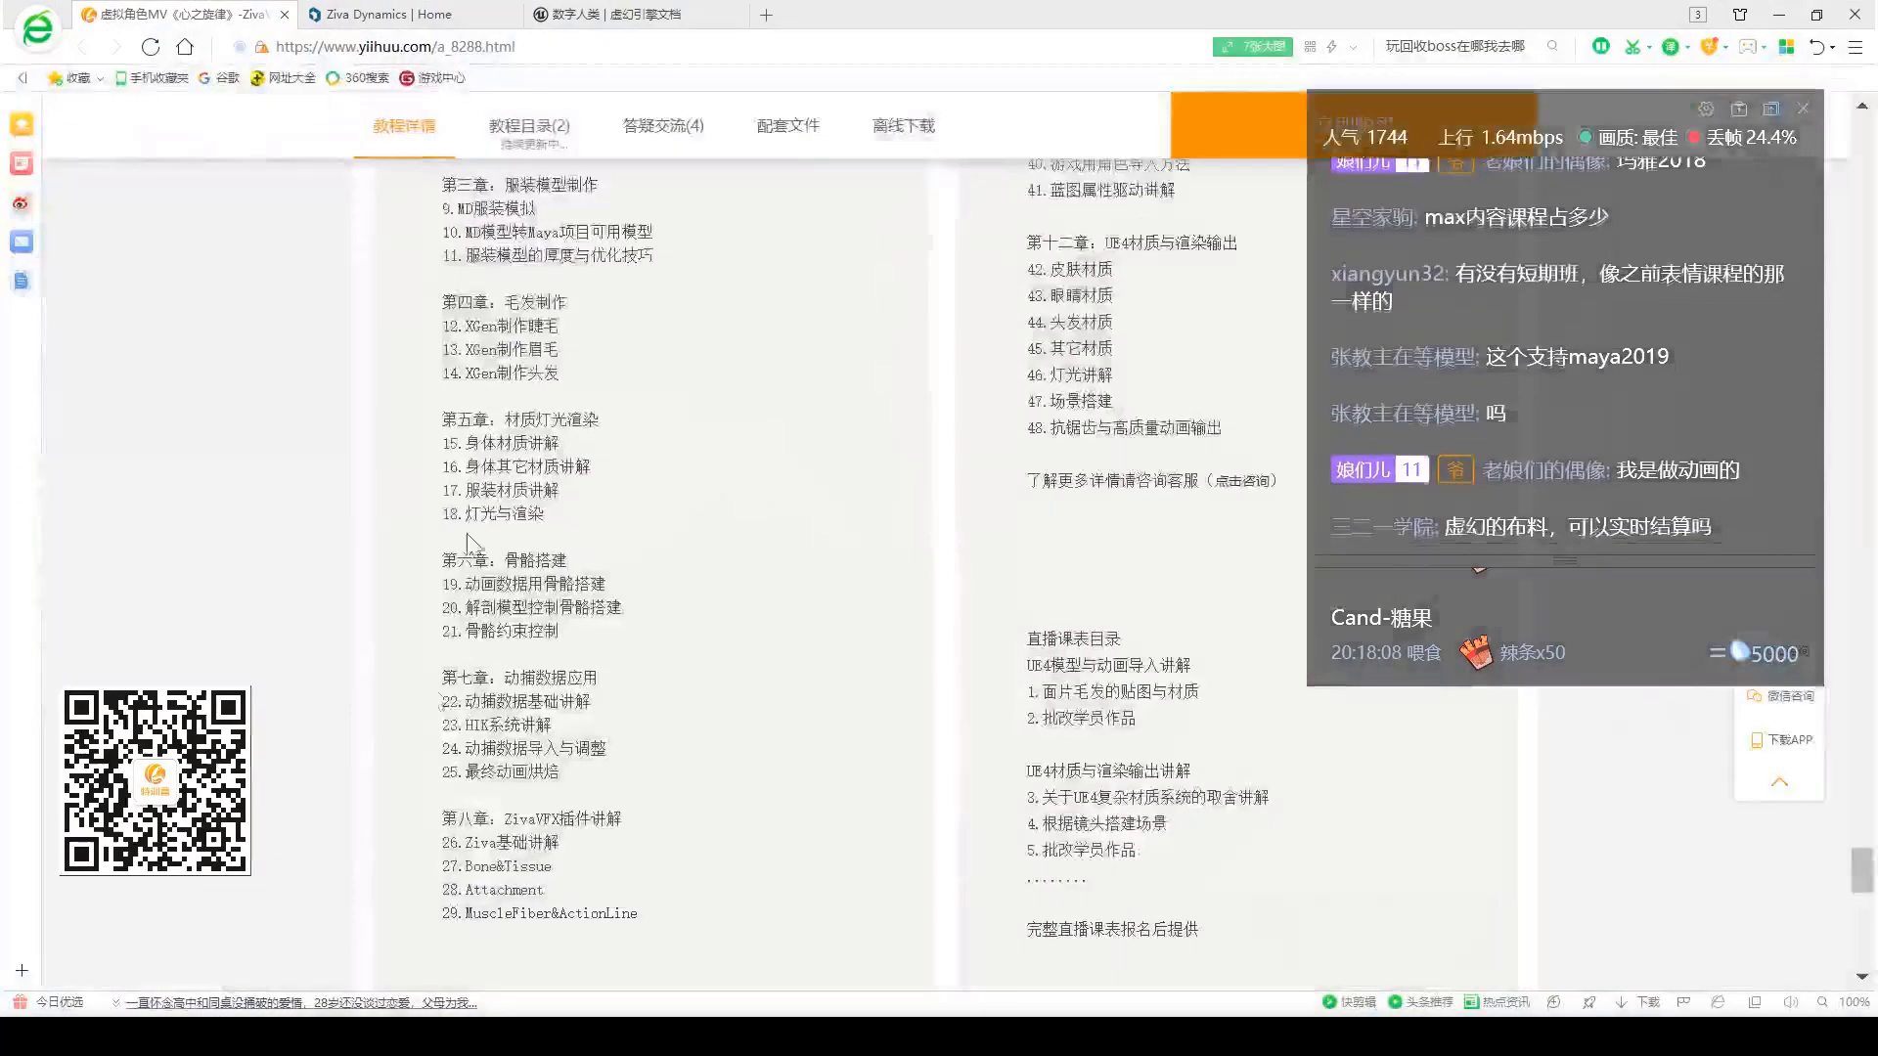
{"action": "left_click", "coordinate": [506, 18]}
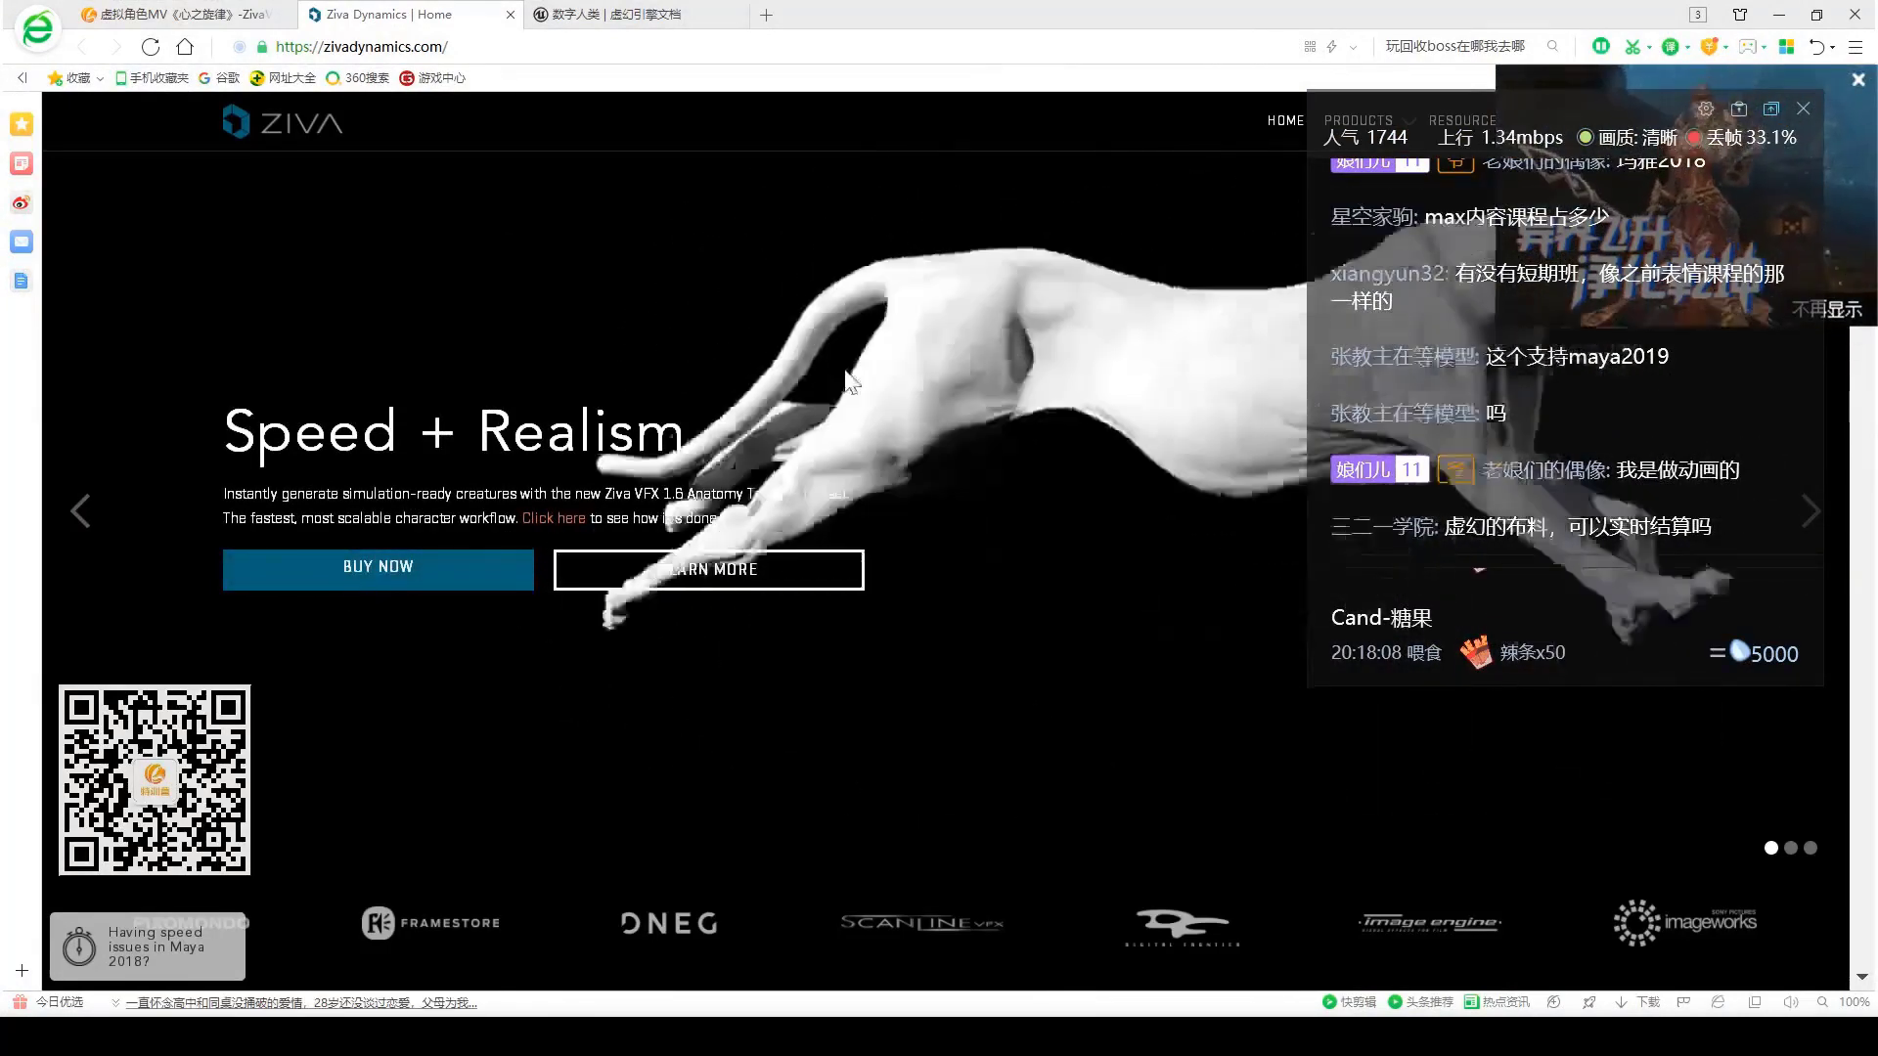
{"action": "scroll", "coordinate": [649, 620], "scroll_direction": "down", "scroll_amount": 4}
{"action": "scroll", "coordinate": [652, 626], "scroll_direction": "up", "scroll_amount": 4}
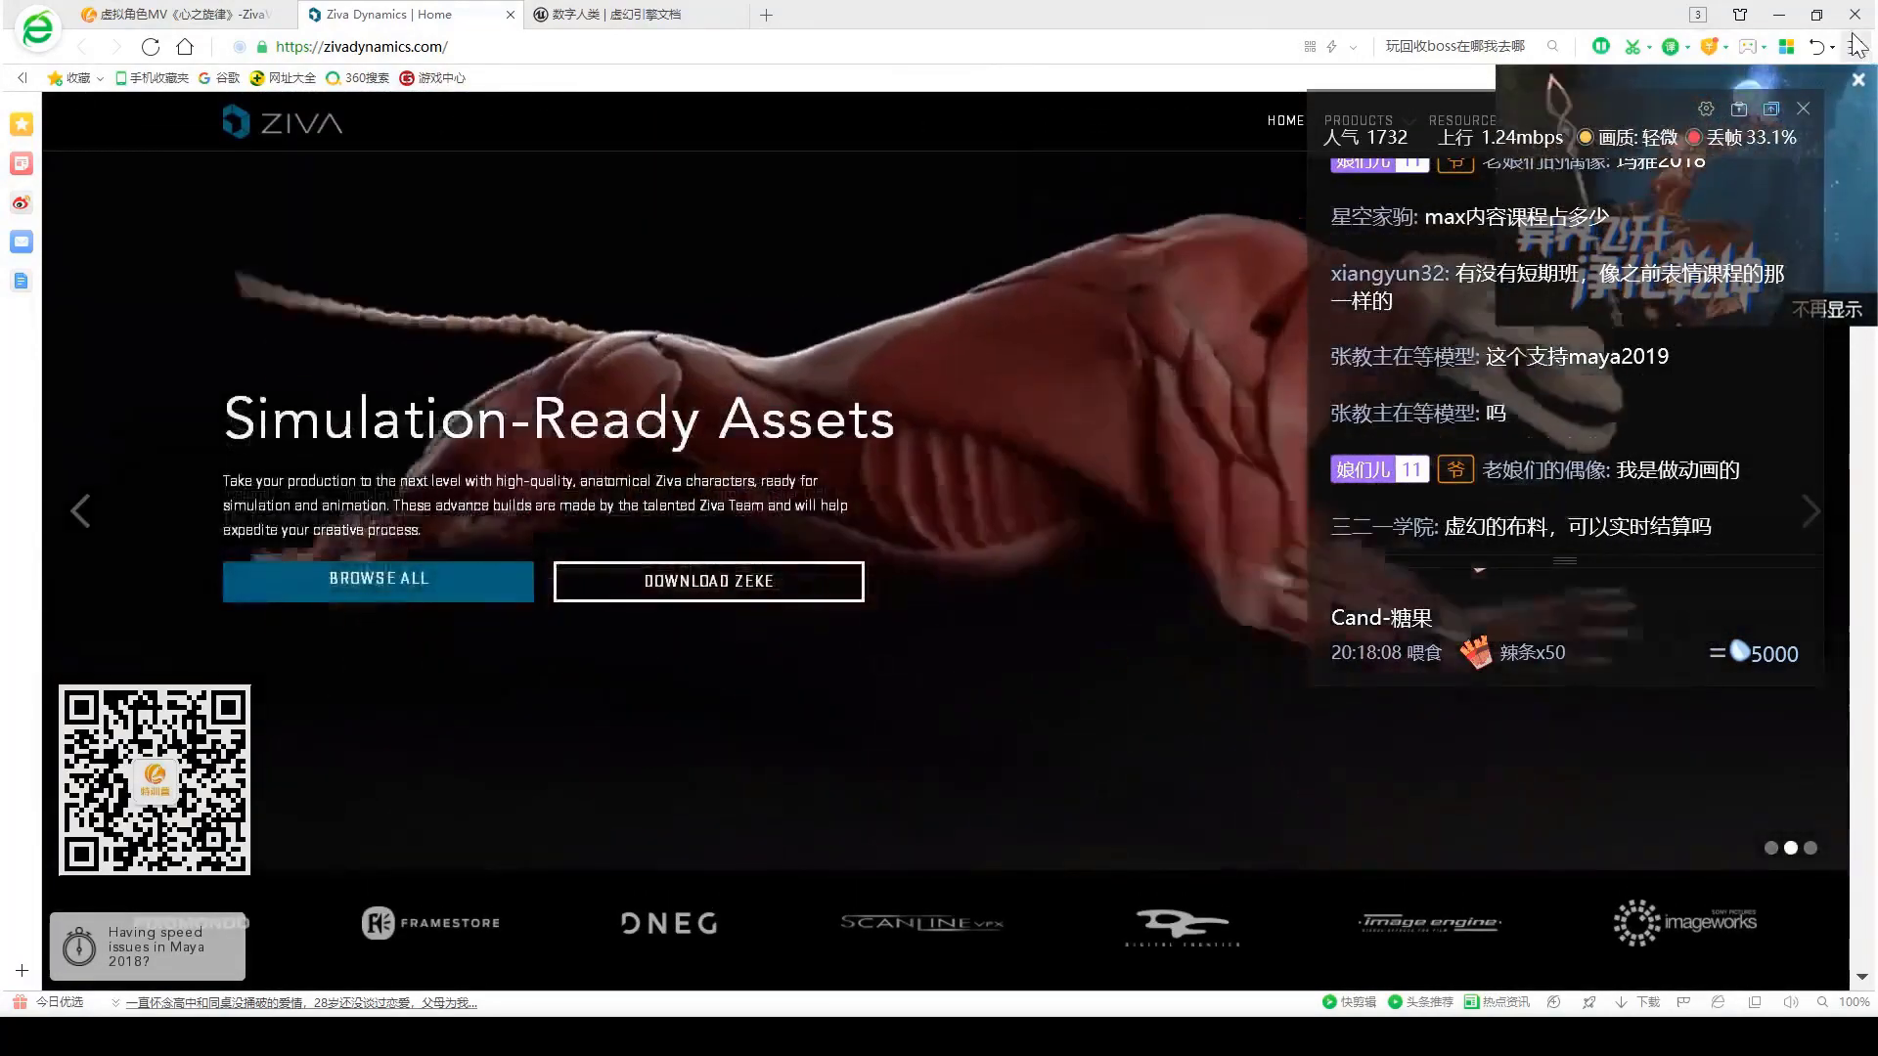
- Switch back to Maya and look over the available Qualoth cloth simulation commands
{"action": "left_click", "coordinate": [1786, 14]}
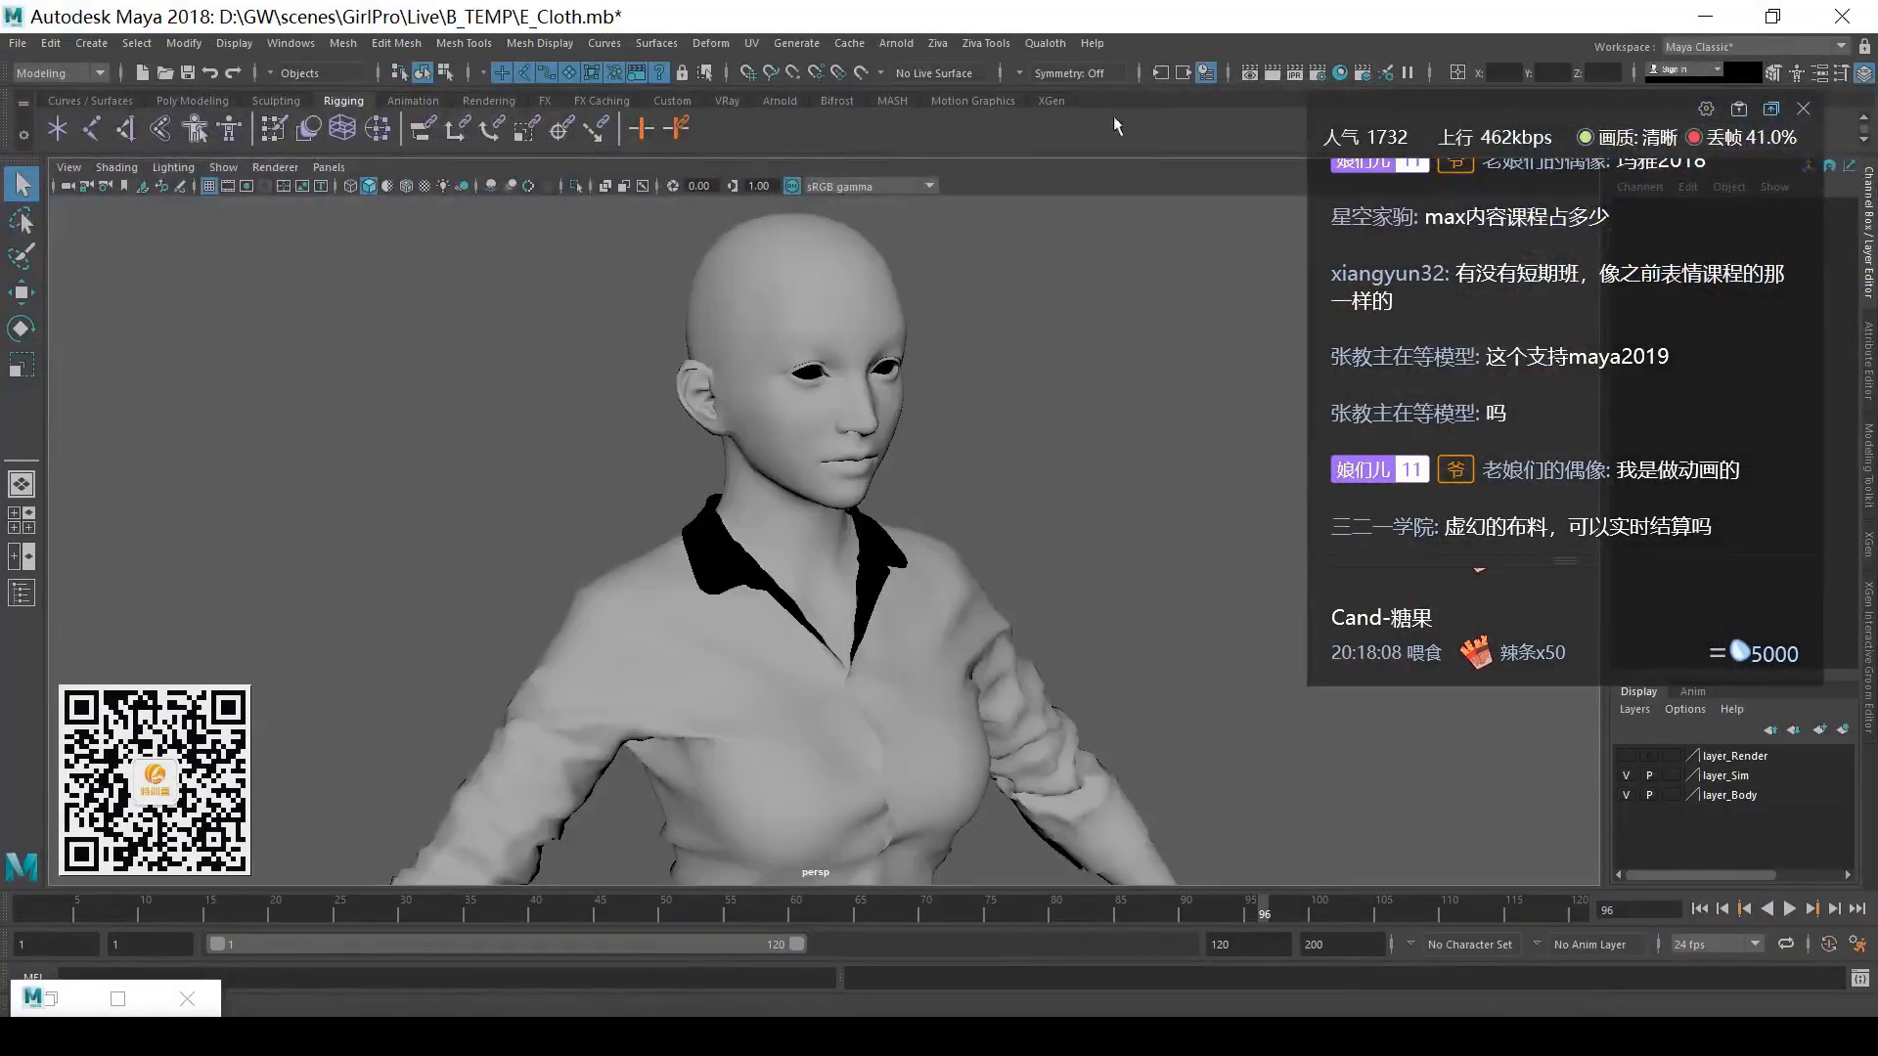
{"action": "left_click", "coordinate": [1052, 43]}
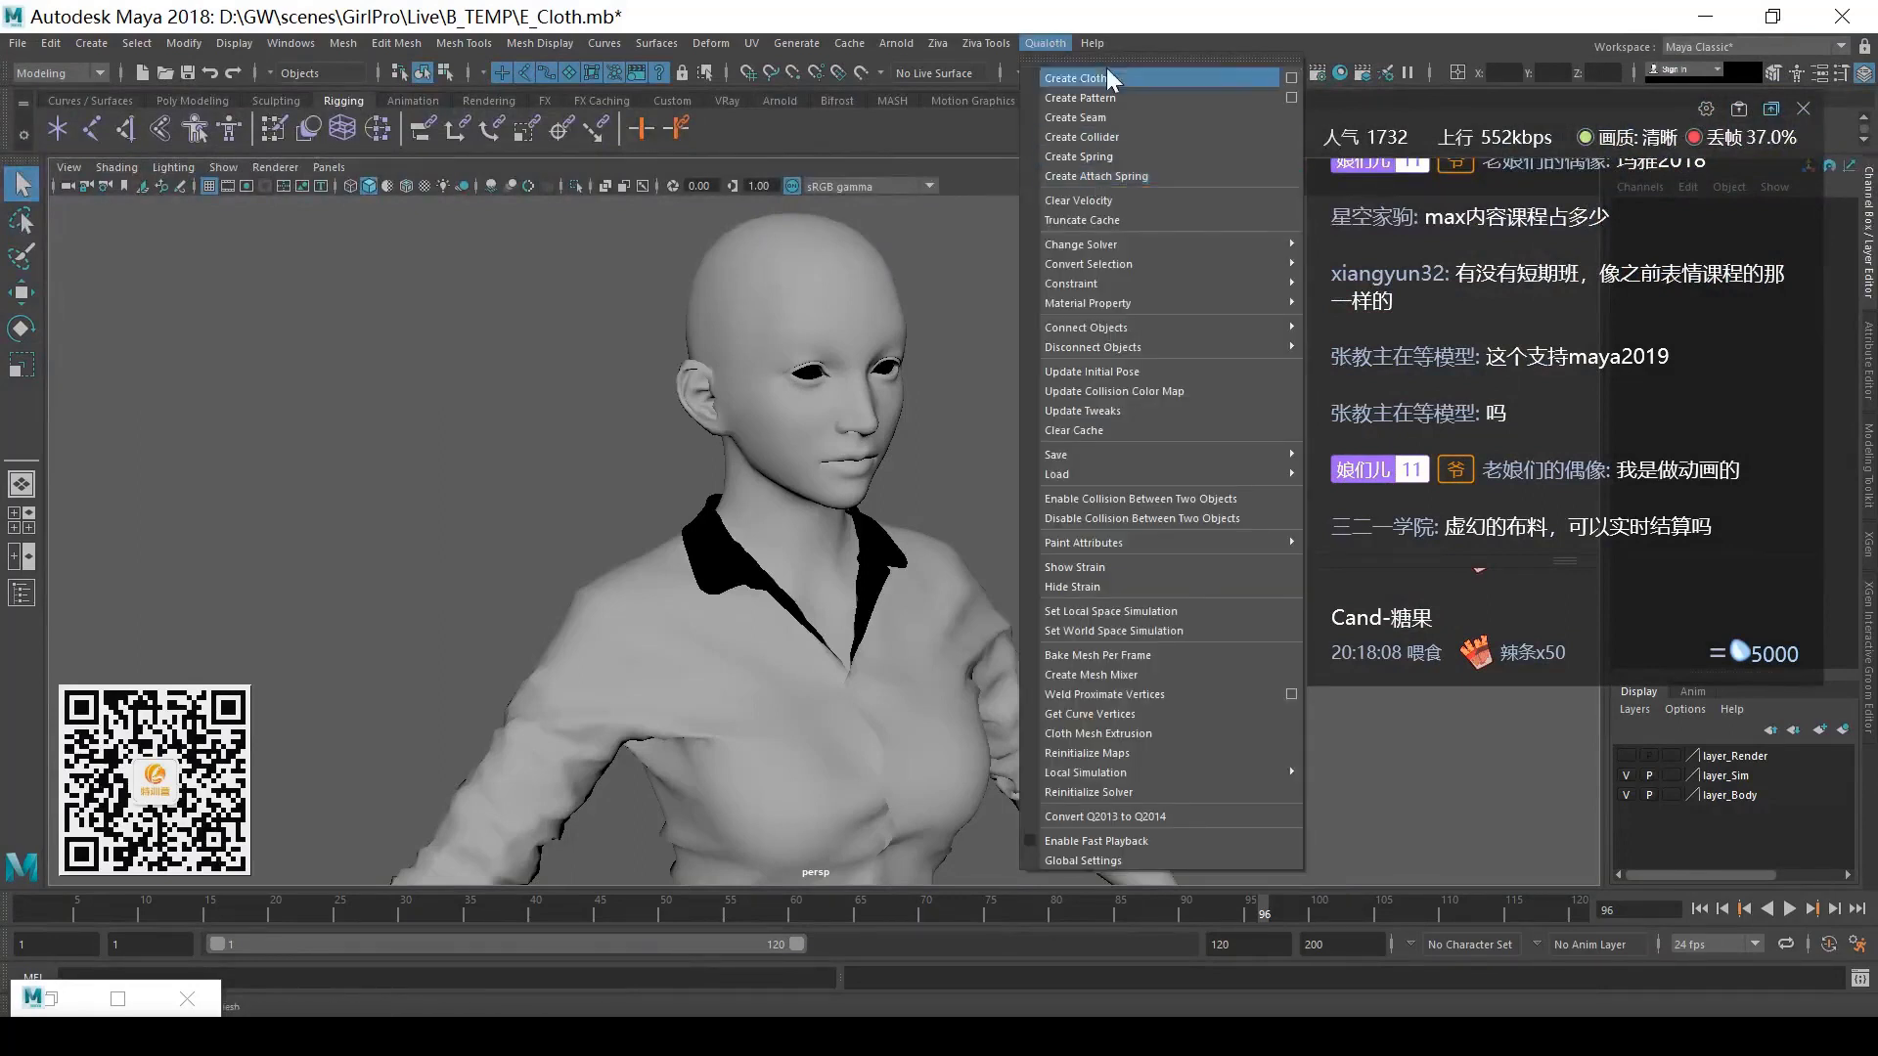
{"action": "left_click", "coordinate": [1112, 16]}
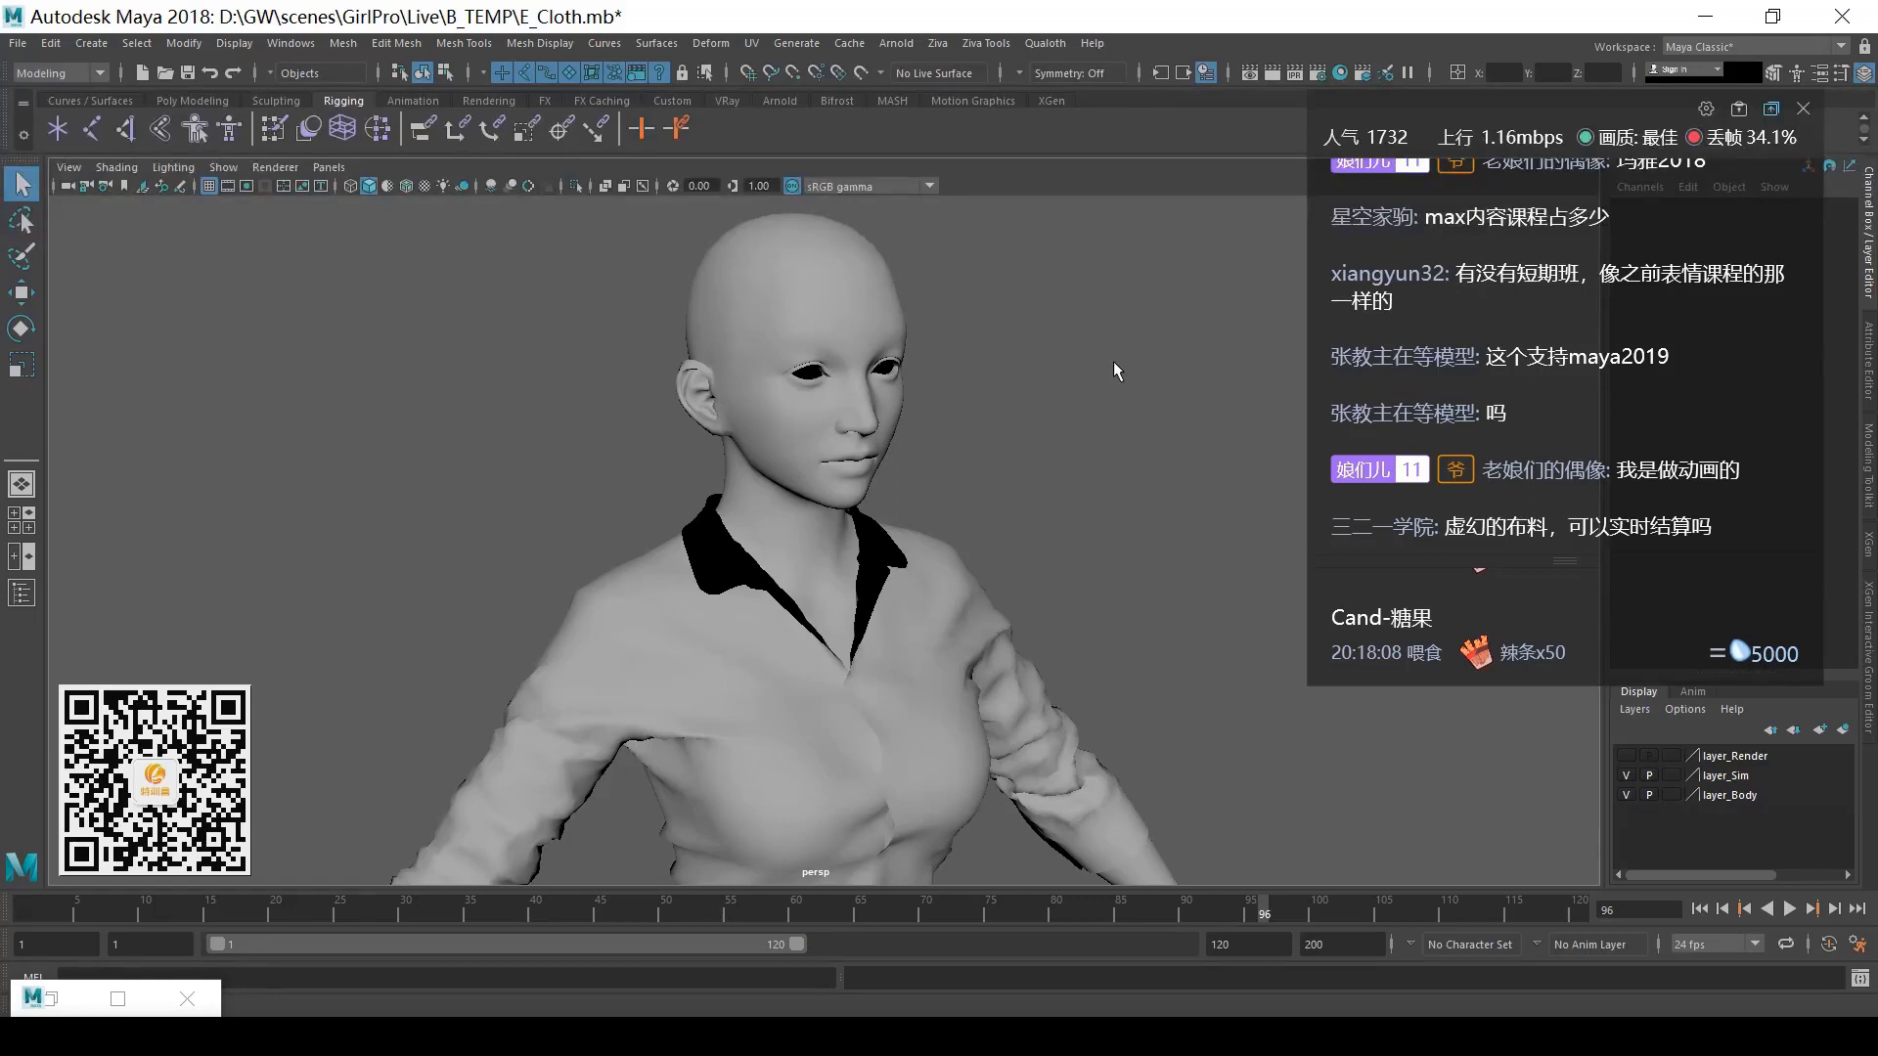
- Switch to the video open in Photos, play it from 1:17, and skip ahead through the night forest scene to about 2:03
{"action": "mouse_move", "coordinate": [505, 1037]}
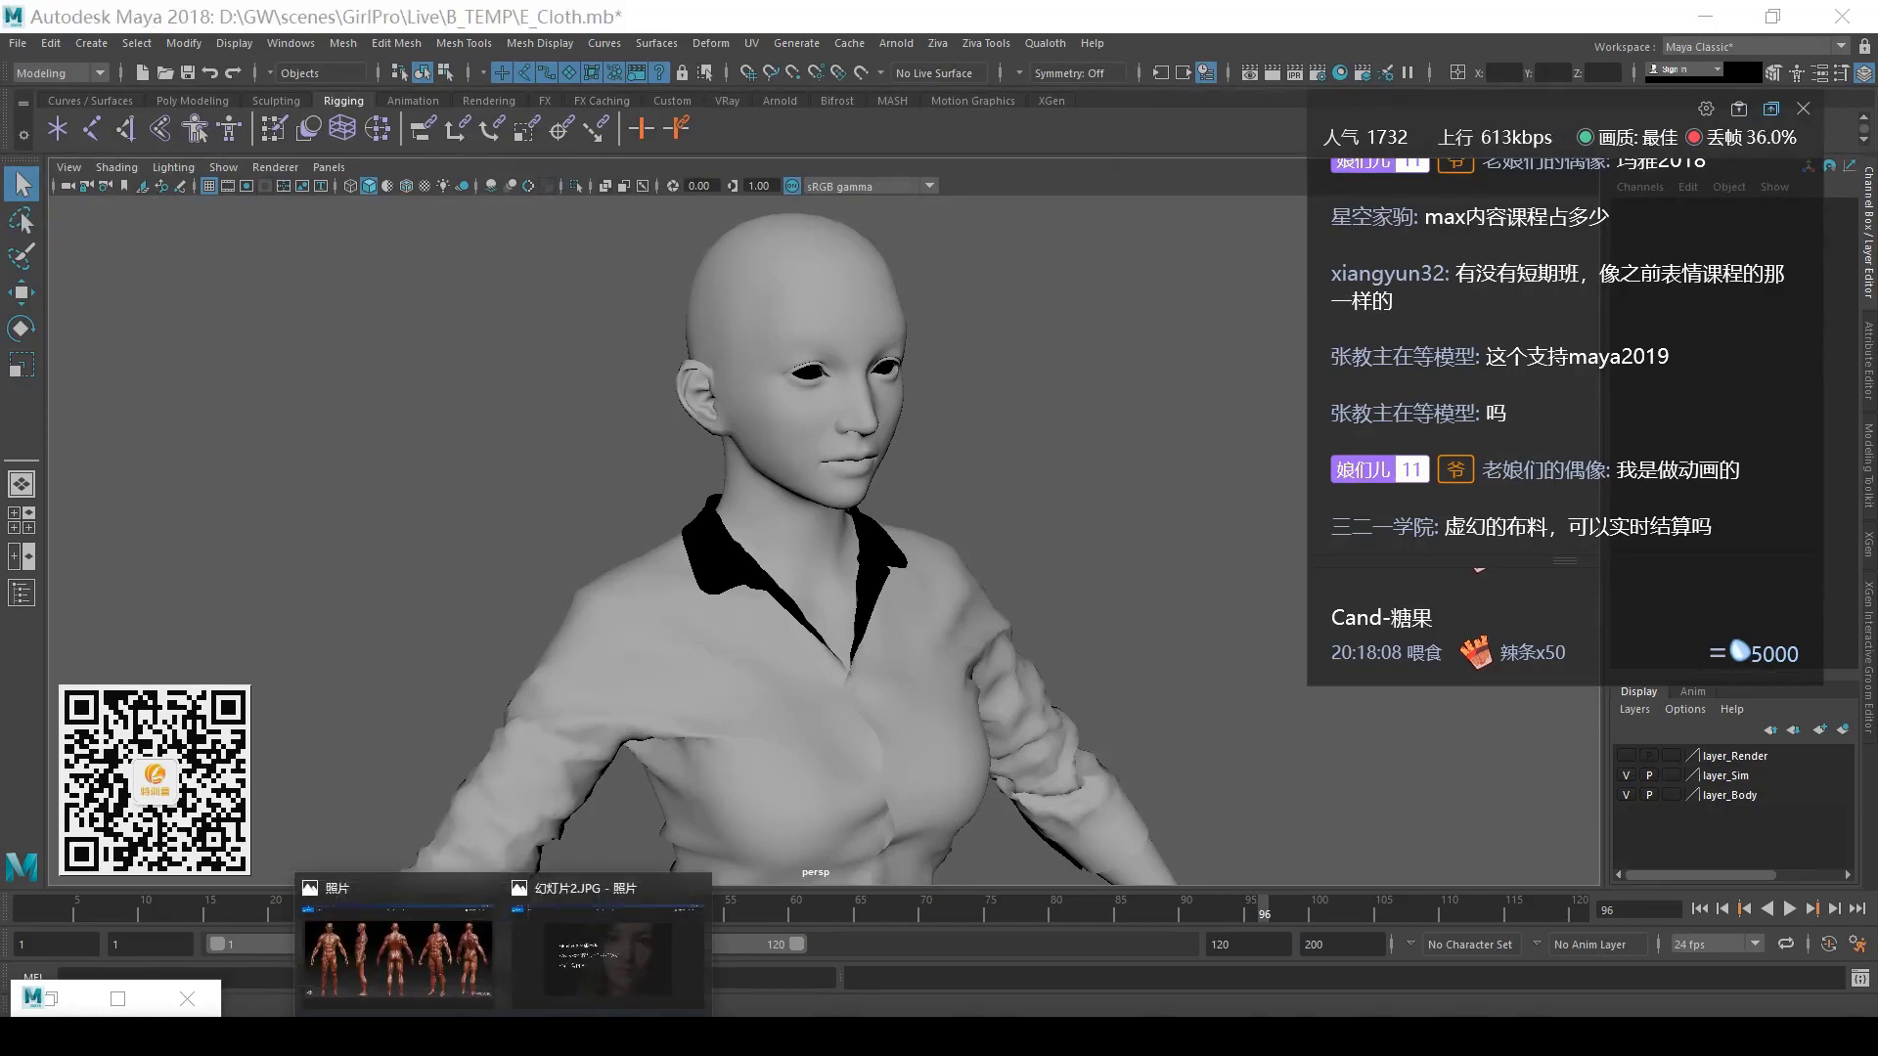
{"action": "left_click", "coordinate": [398, 958]}
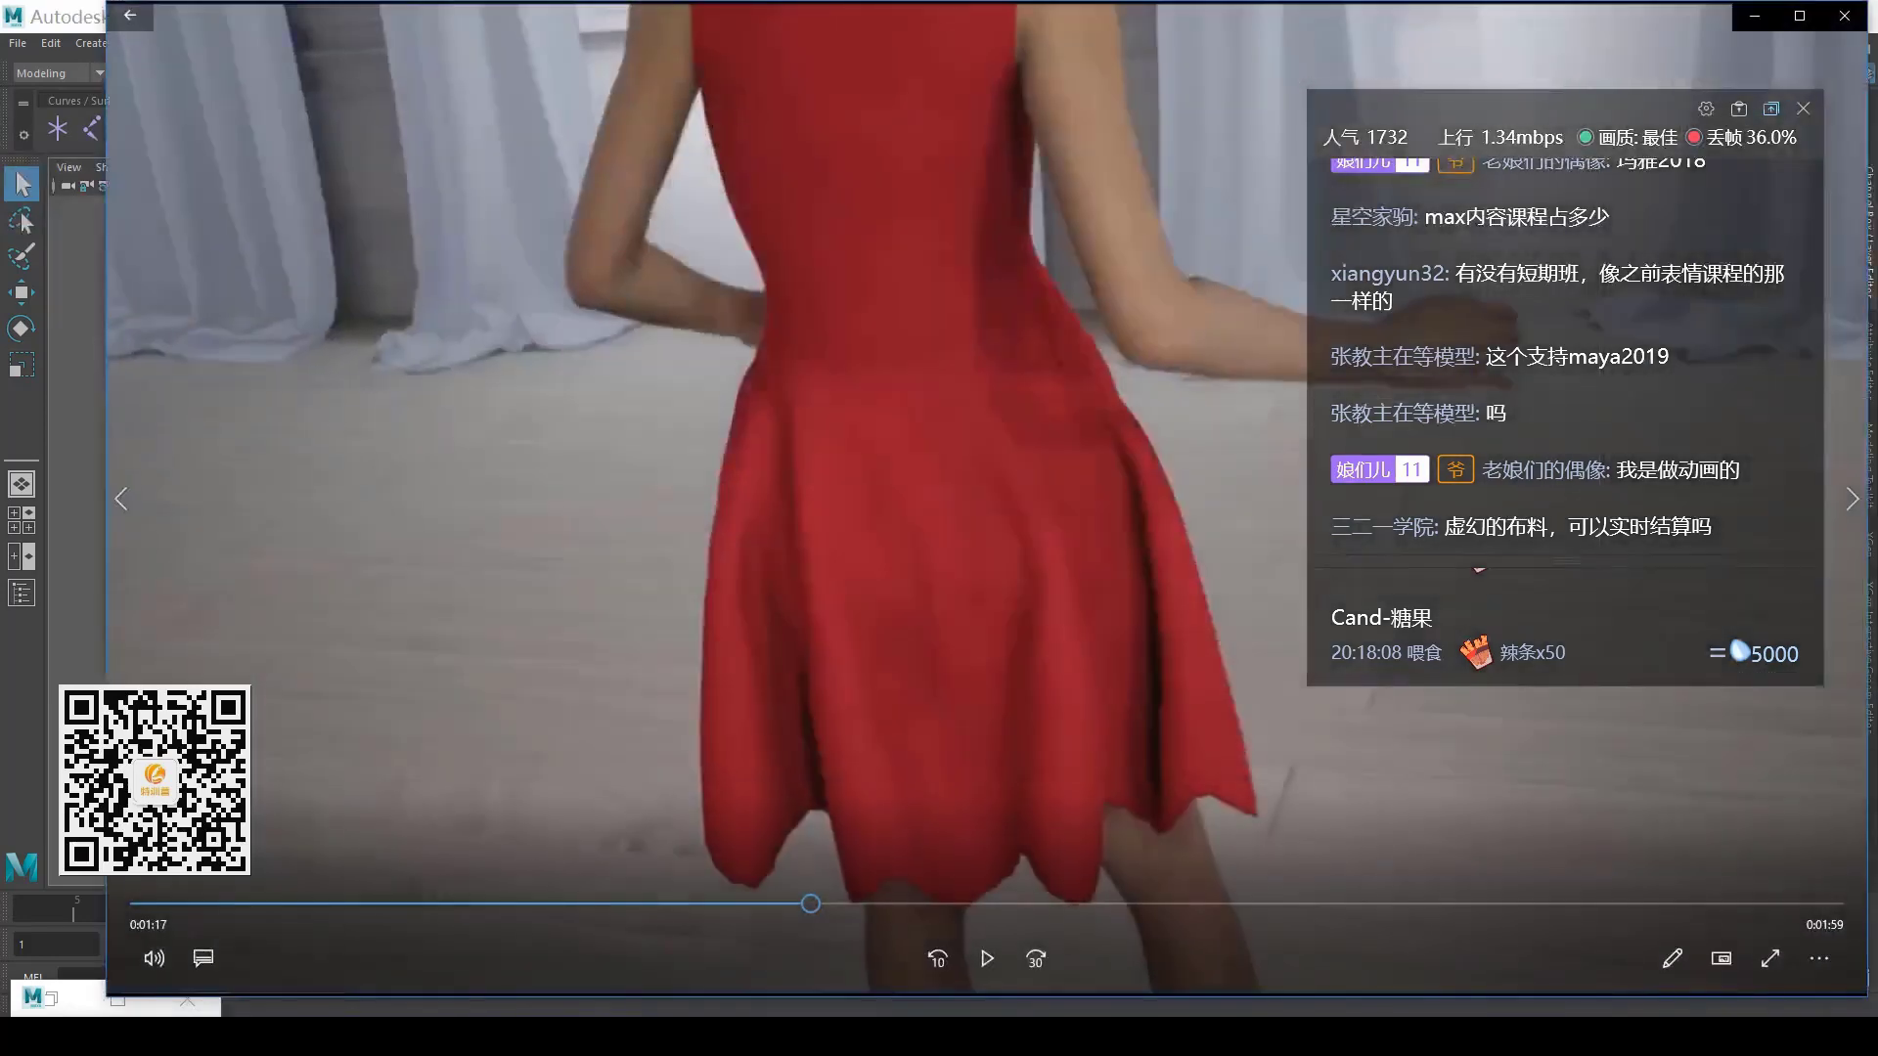
{"action": "left_click", "coordinate": [987, 960]}
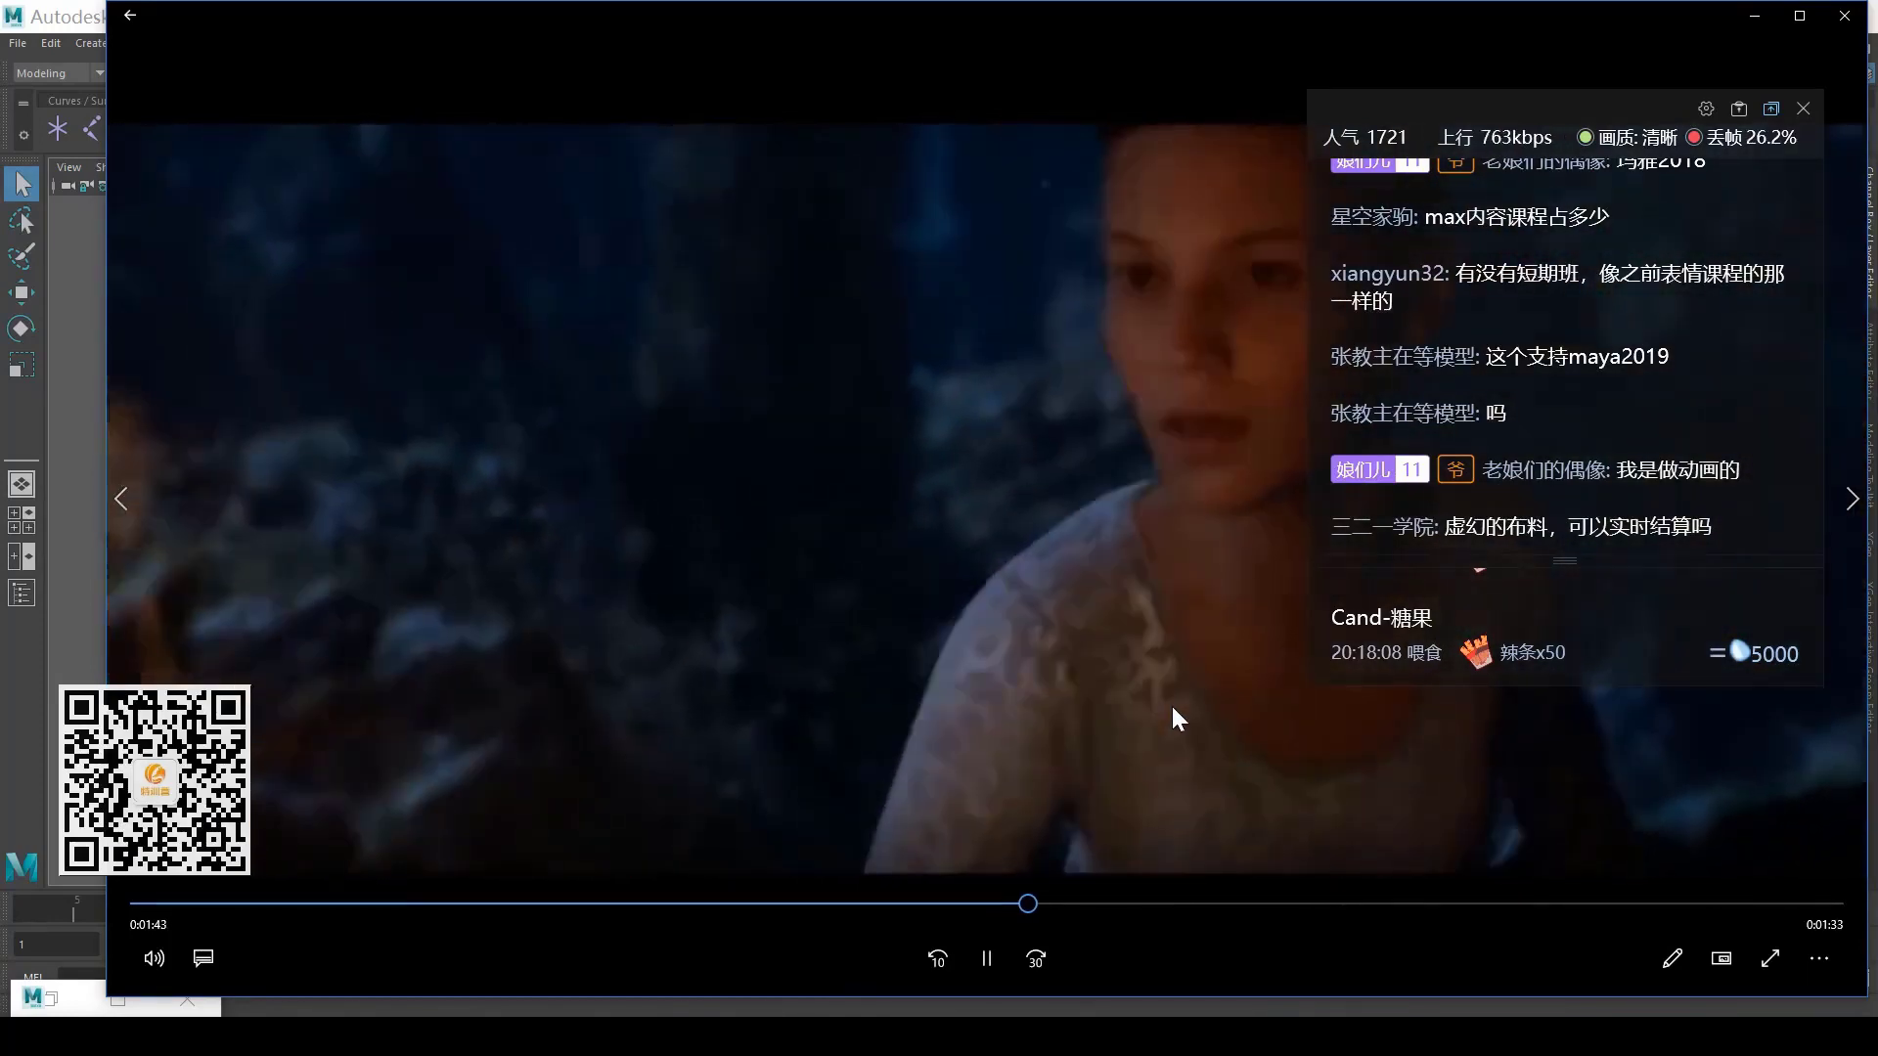
{"action": "left_click", "coordinate": [1113, 904]}
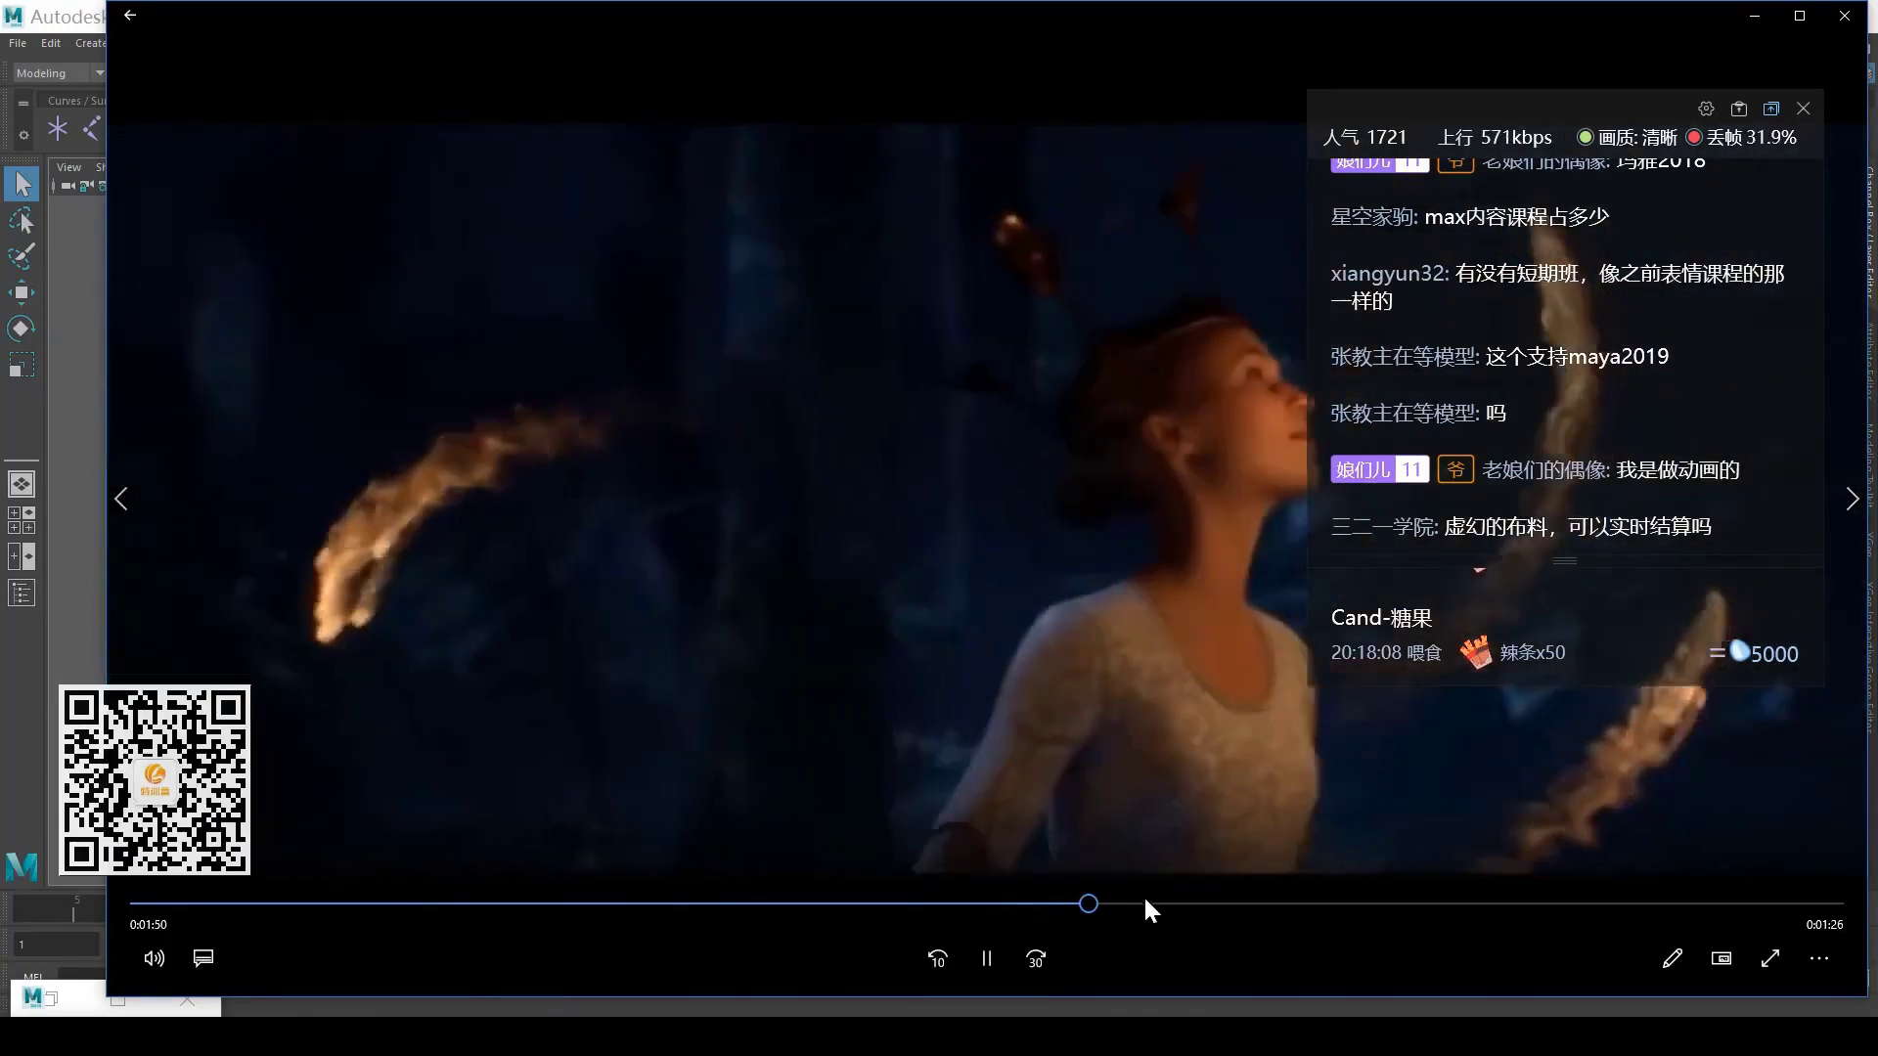
{"action": "left_click", "coordinate": [1148, 900]}
{"action": "left_click", "coordinate": [1206, 903]}
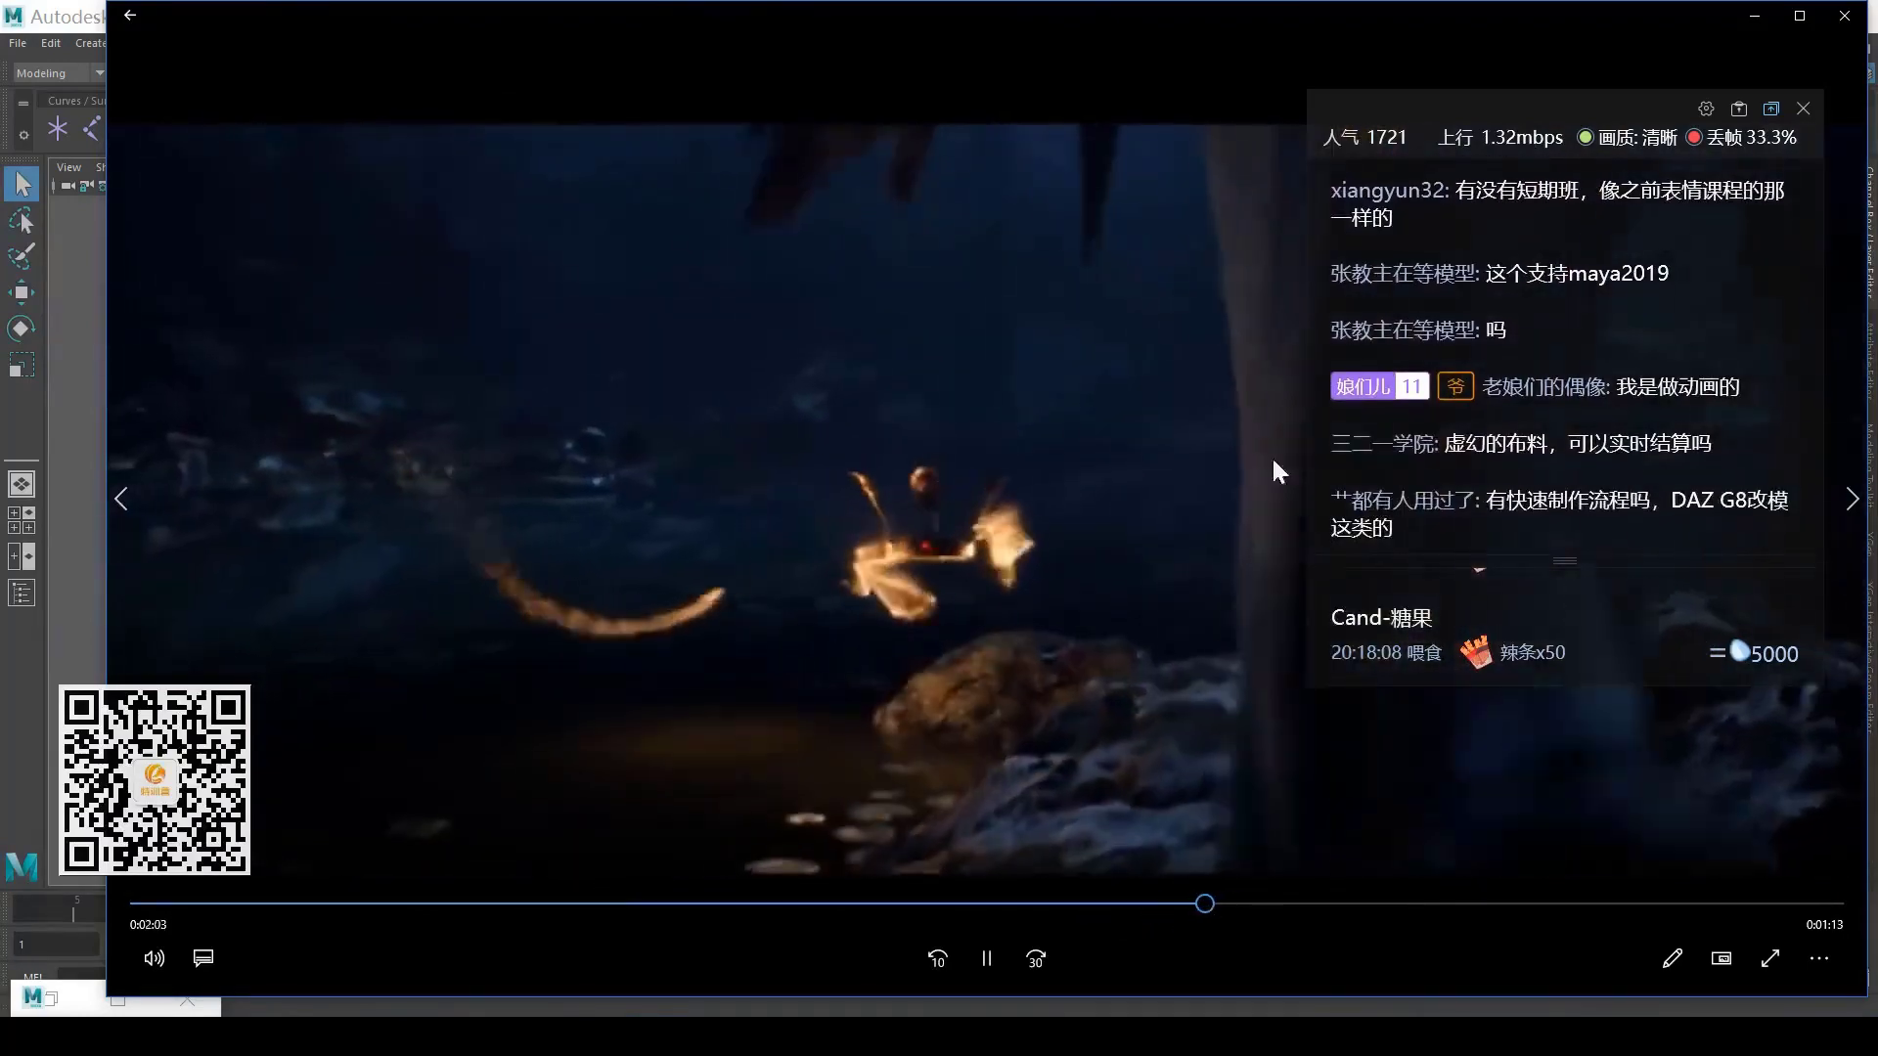
- Move the live chat overlay aside to replay the forest scene from slightly earlier, and return the overlay to its side, higher than before
{"action": "left_click_drag", "start_coordinate": [1614, 120], "coordinate": [14, 182]}
{"action": "left_click", "coordinate": [1172, 902]}
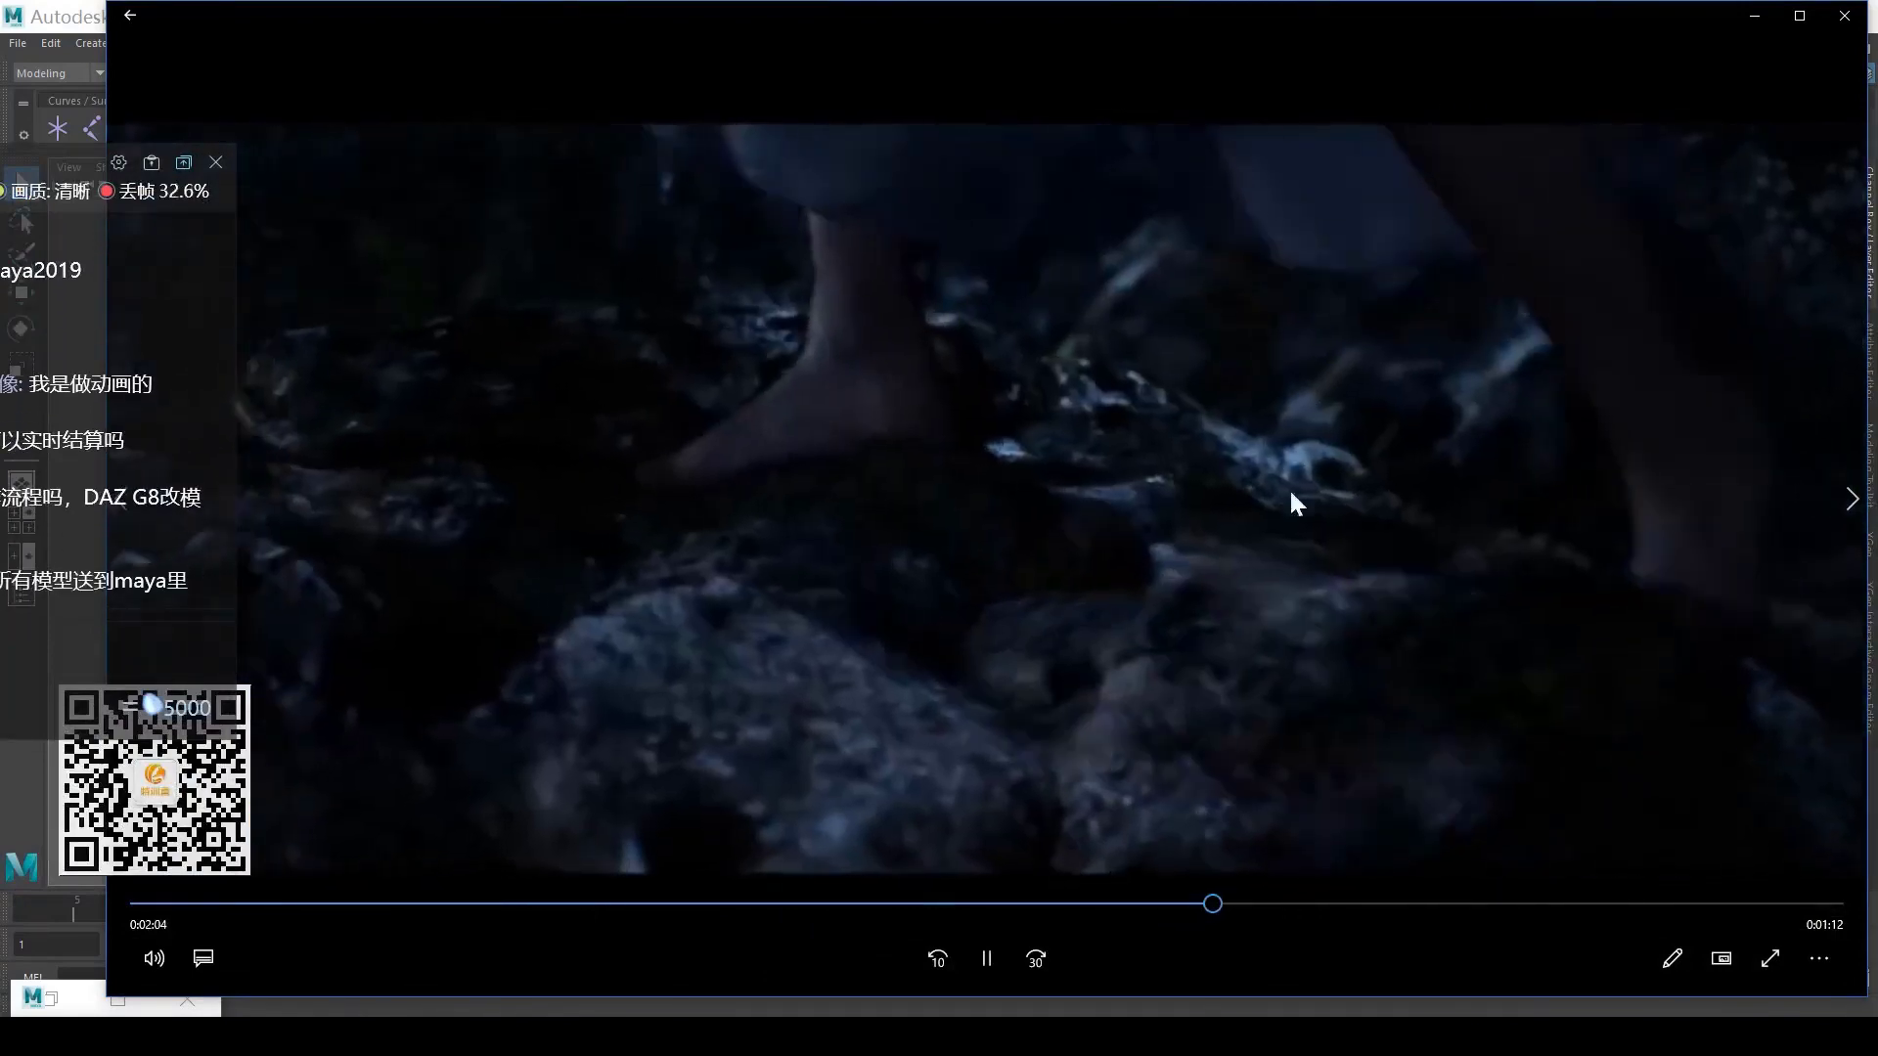
{"action": "left_click_drag", "start_coordinate": [79, 162], "coordinate": [1673, 196]}
{"action": "left_click_drag", "start_coordinate": [1675, 157], "coordinate": [1682, 57]}
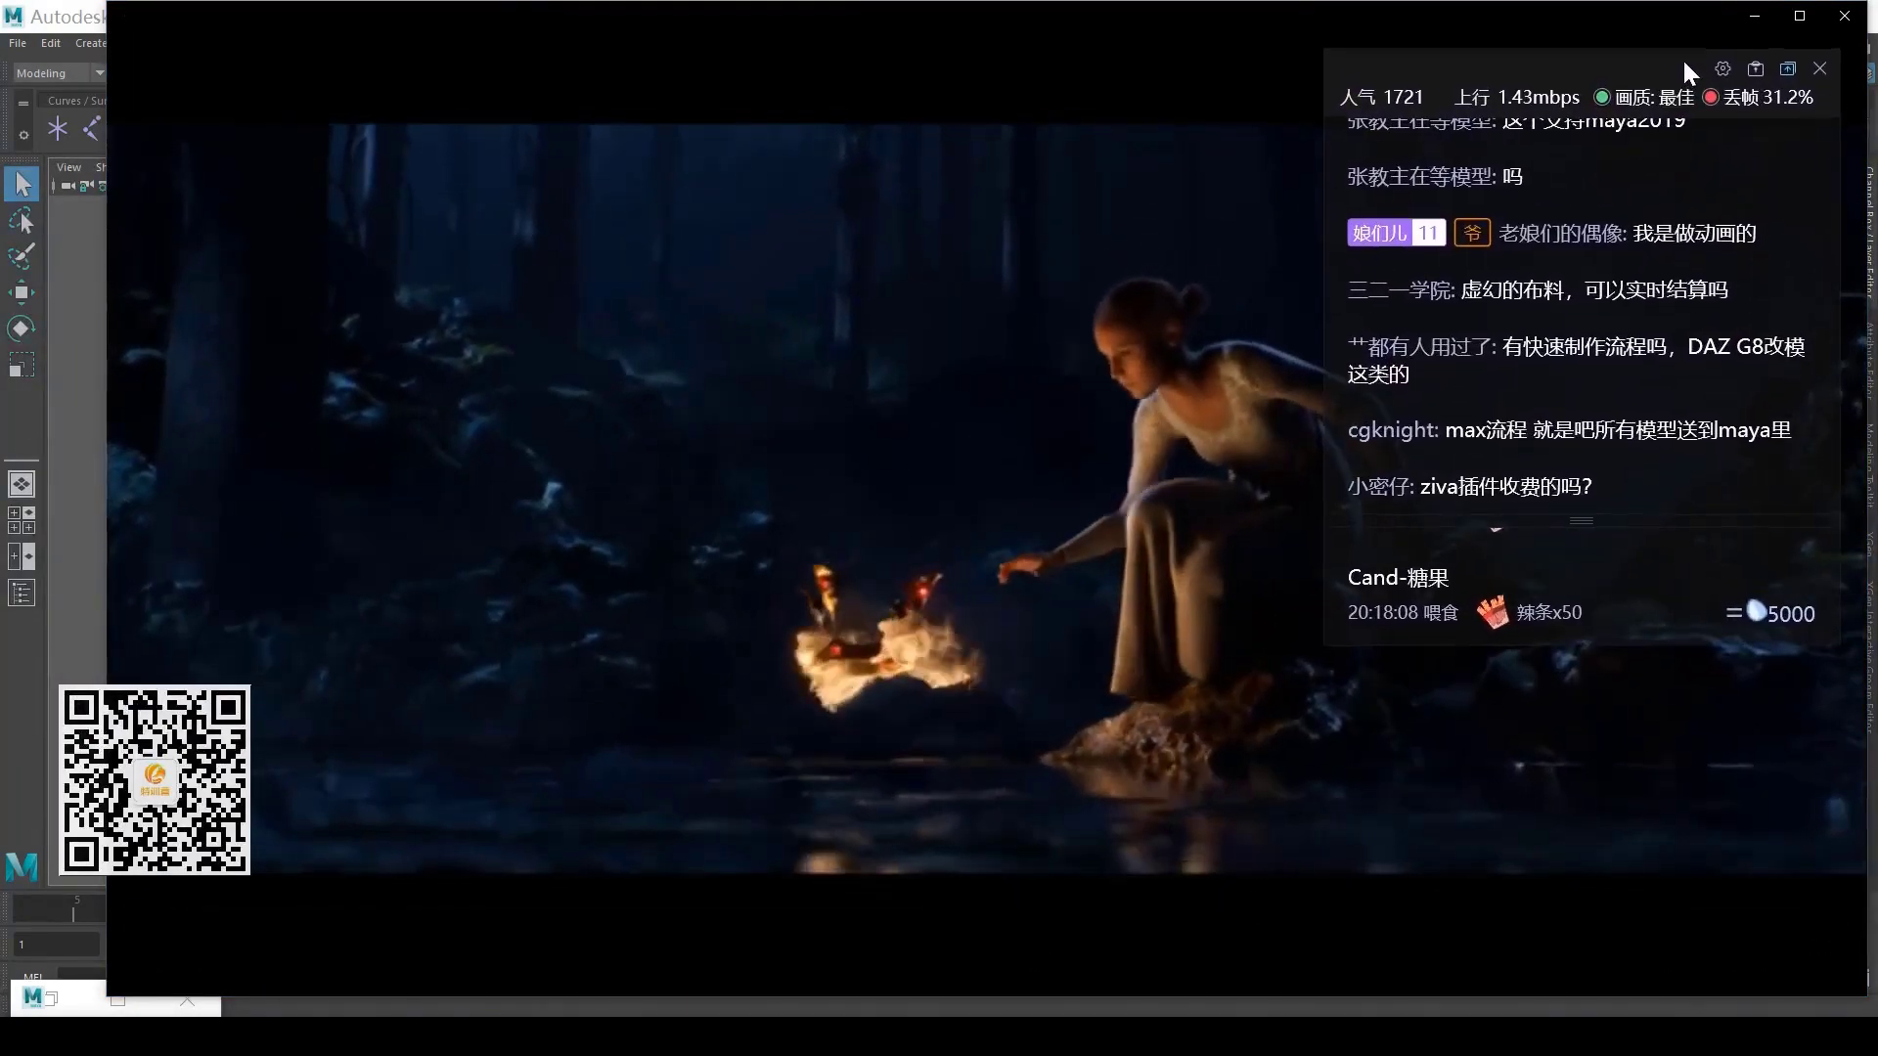